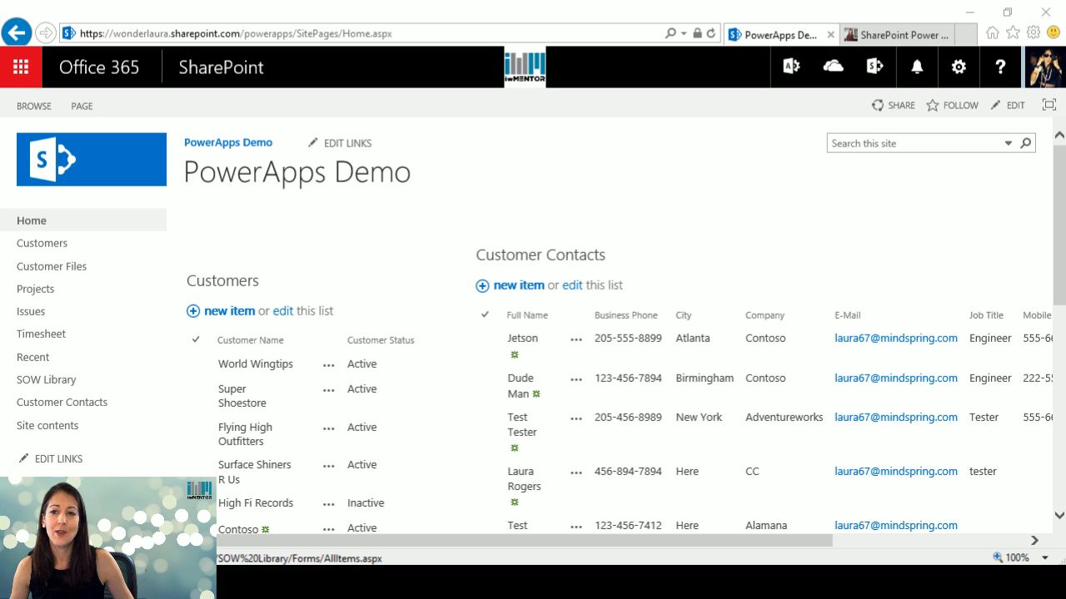
Read the learning bullets in the wonderlaura.com blog post on workflows and web services, then return to SharePoint Designer
{"action": "left_click", "coordinate": [908, 34]}
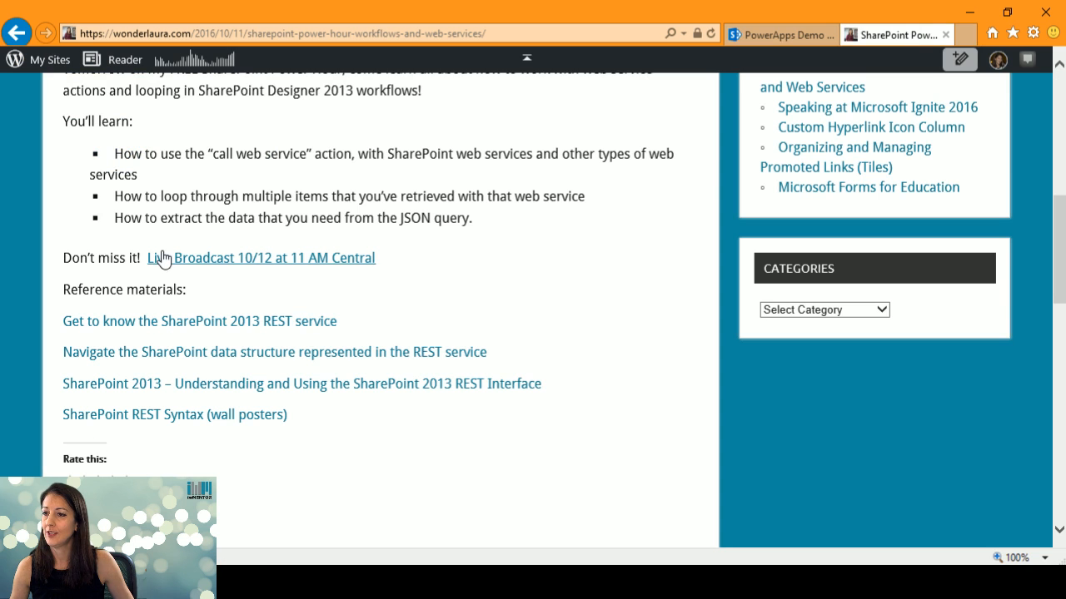
{"action": "scroll", "coordinate": [163, 259], "scroll_direction": "up", "scroll_amount": 1}
{"action": "left_click_drag", "start_coordinate": [65, 195], "coordinate": [508, 312]}
{"action": "left_click", "coordinate": [478, 302]}
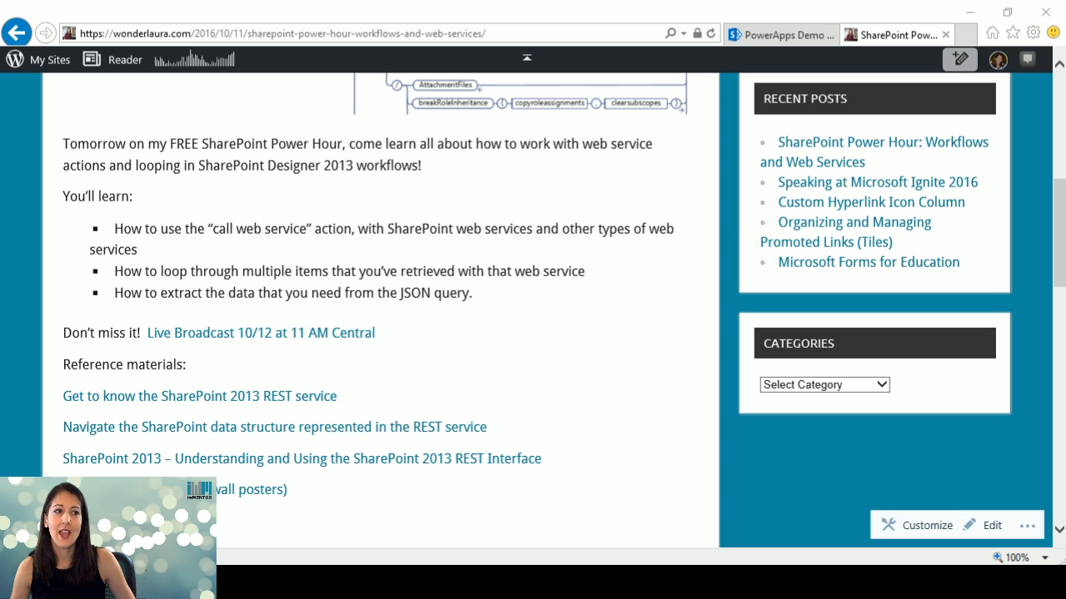
{"action": "key", "text": "alt+Tab"}
{"action": "key", "text": "alt+Tab"}
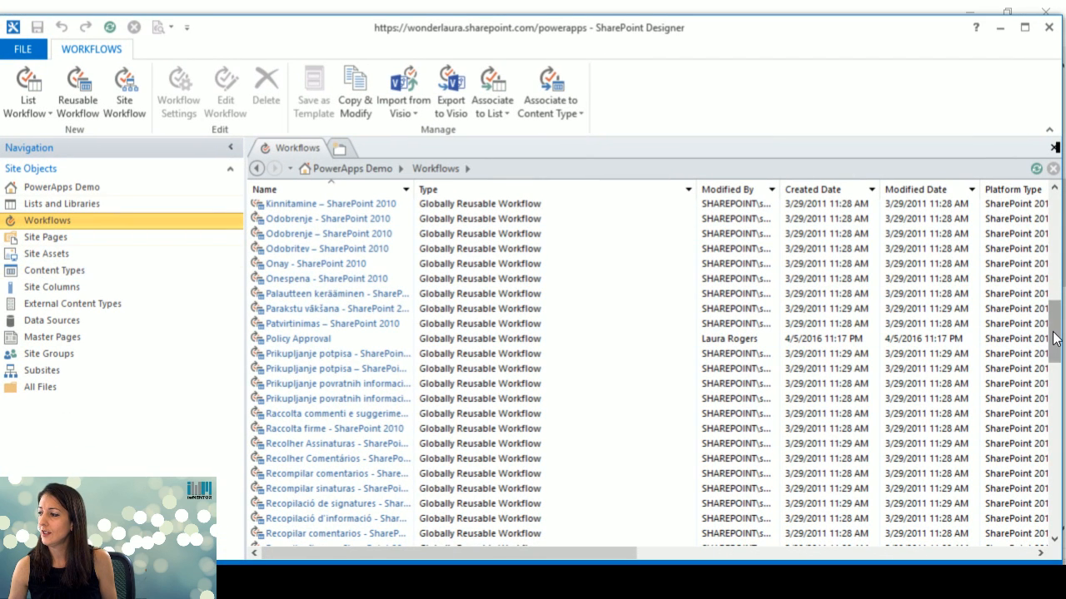
Start a new SharePoint 2013 site workflow from the Workflows ribbon's Site Workflow button
{"action": "left_click_drag", "start_coordinate": [1055, 332], "coordinate": [1056, 501]}
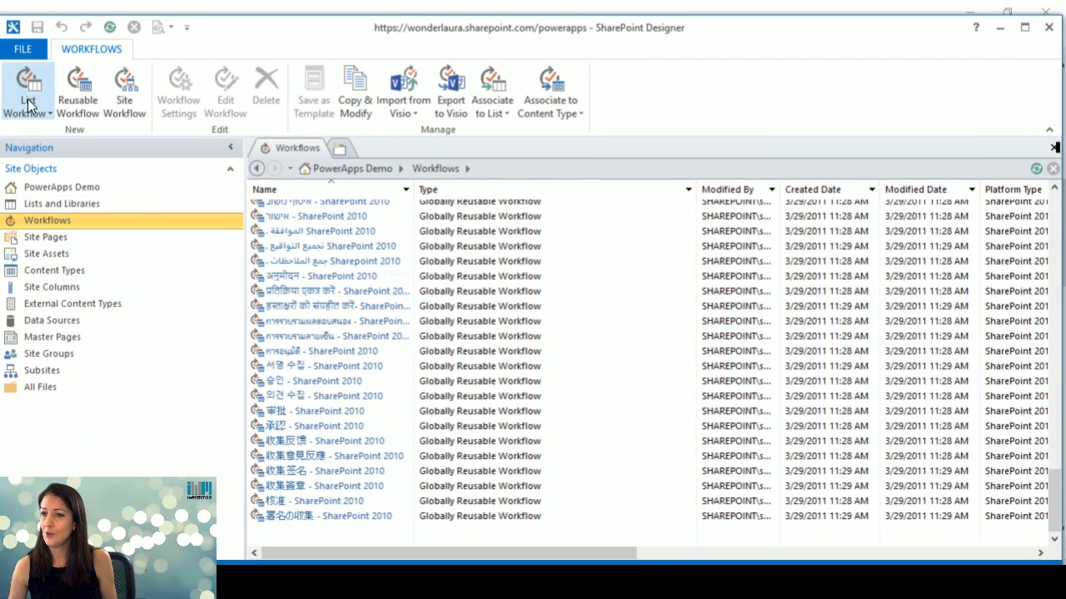
{"action": "left_click_drag", "start_coordinate": [637, 26], "coordinate": [0, 48]}
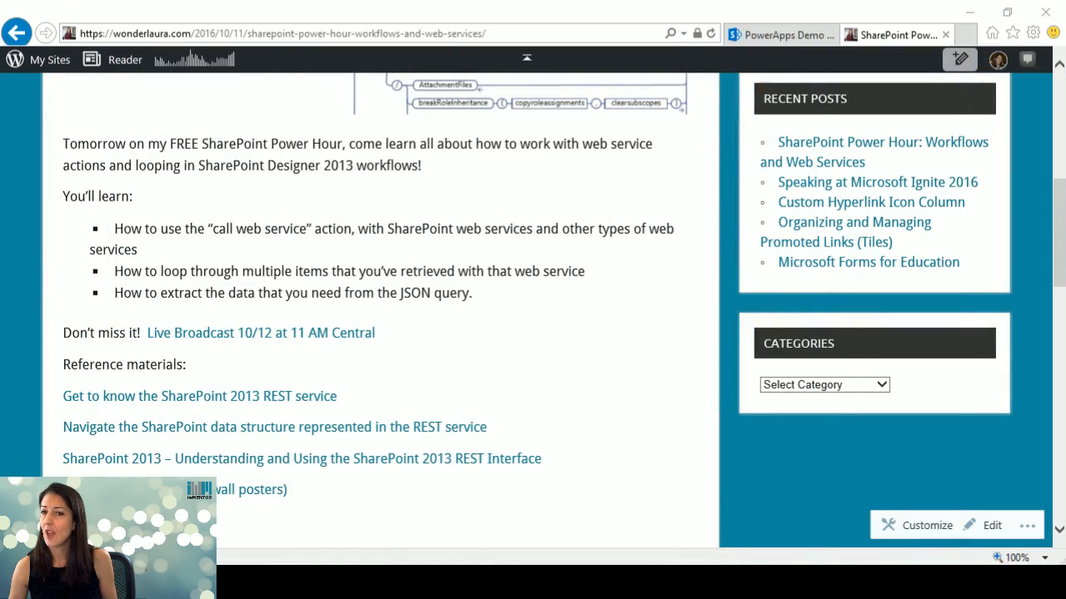
{"action": "left_click_drag", "start_coordinate": [0, 162], "coordinate": [677, 5]}
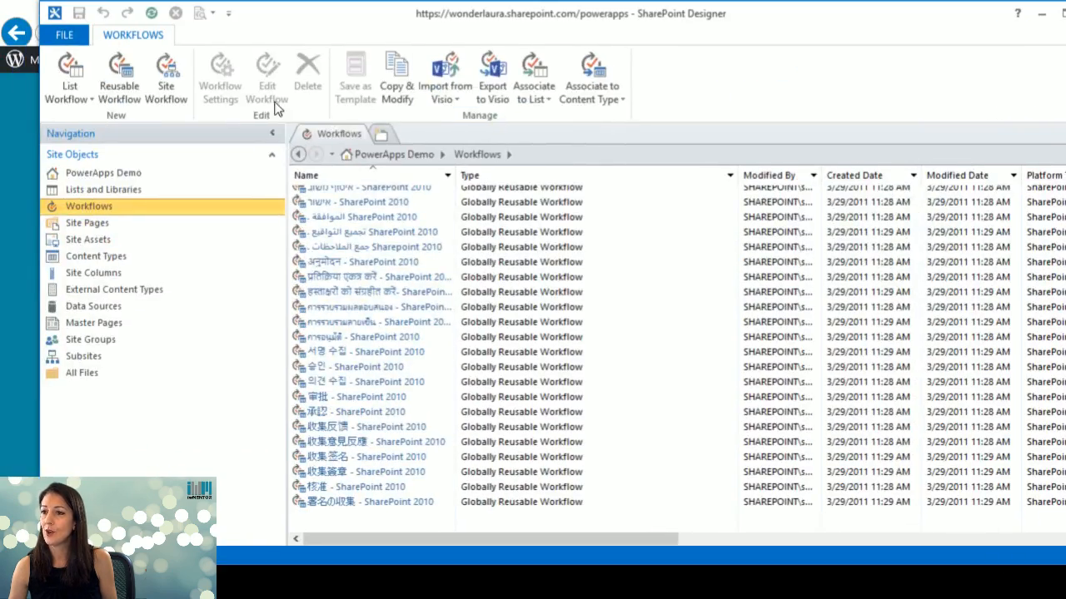
{"action": "left_click", "coordinate": [166, 83]}
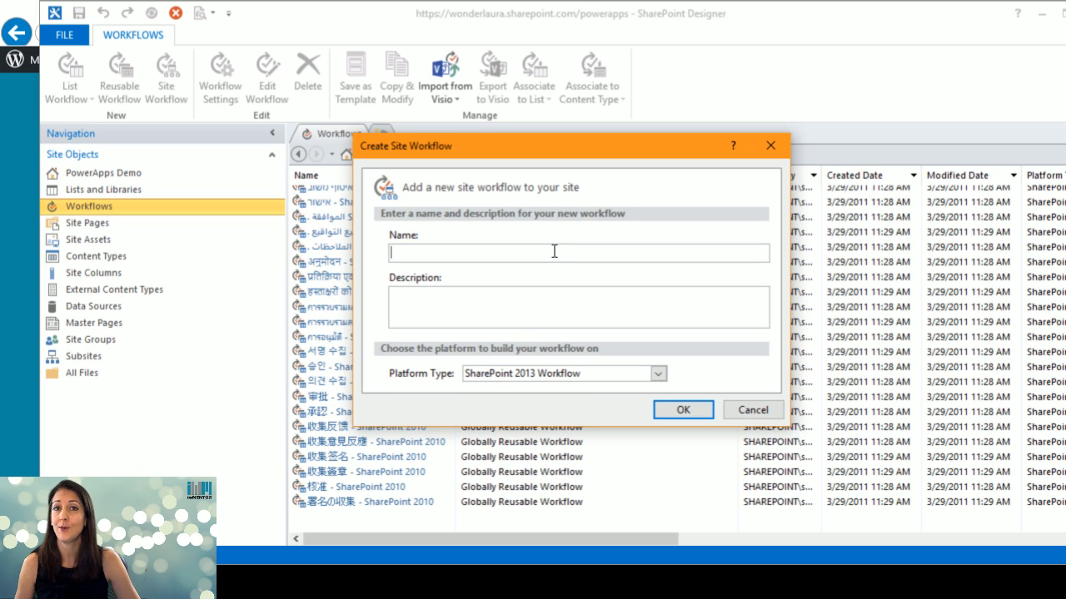
Name the new site workflow 'Test web services' and create it, opening the text-based designer
{"action": "left_click", "coordinate": [492, 263]}
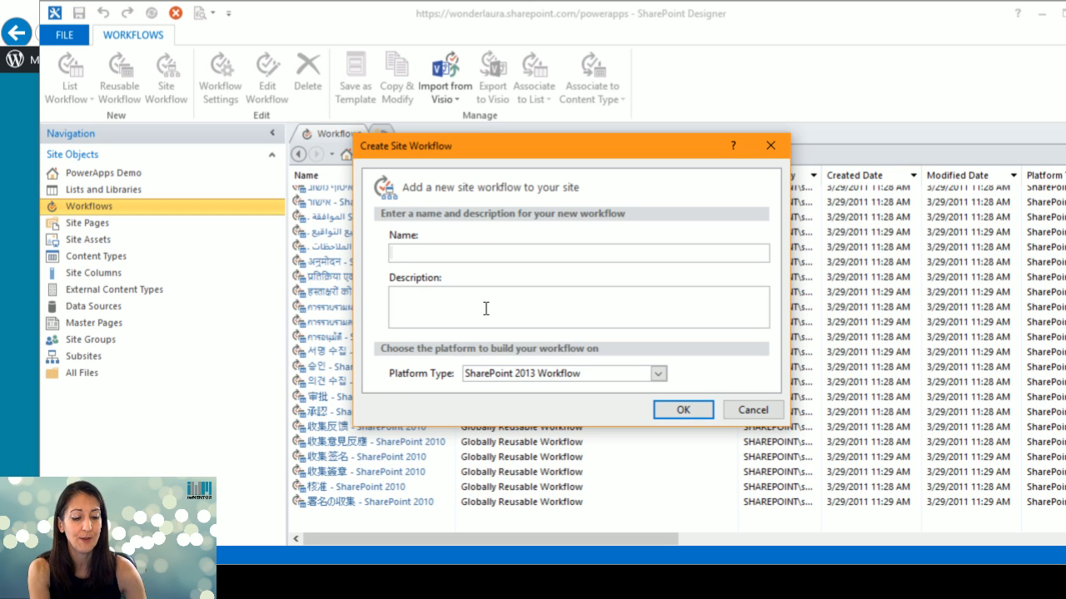
{"action": "type", "text": "Test "}
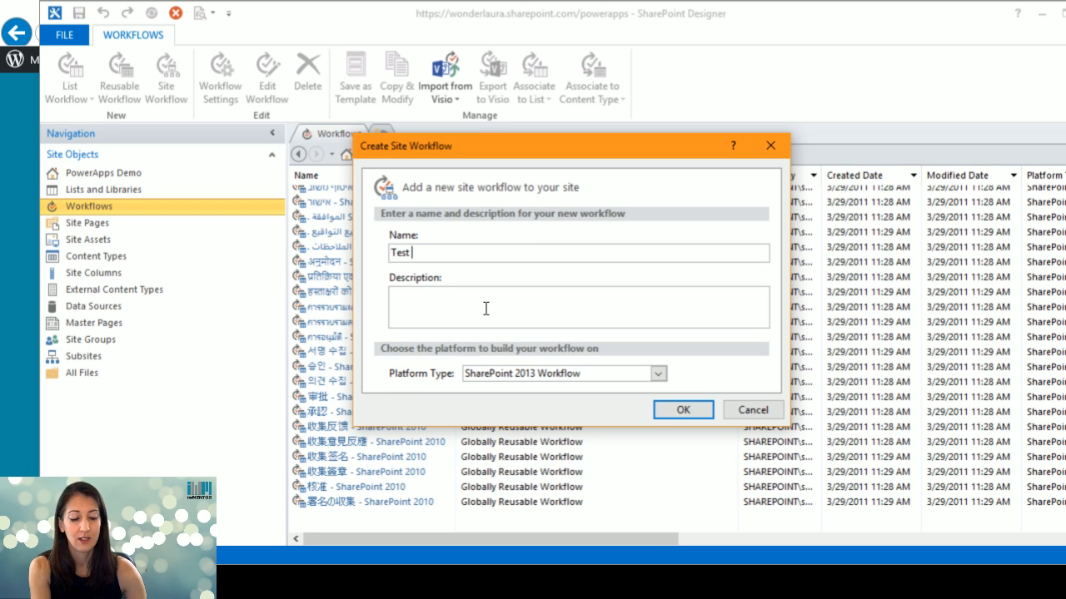
{"action": "type", "text": "web services"}
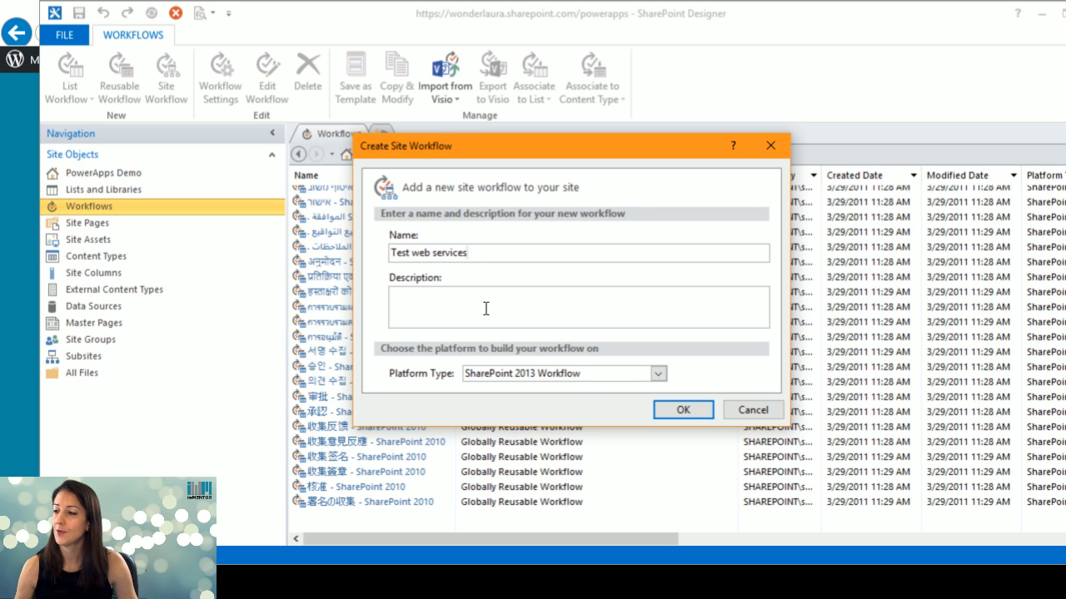
{"action": "left_click", "coordinate": [683, 411]}
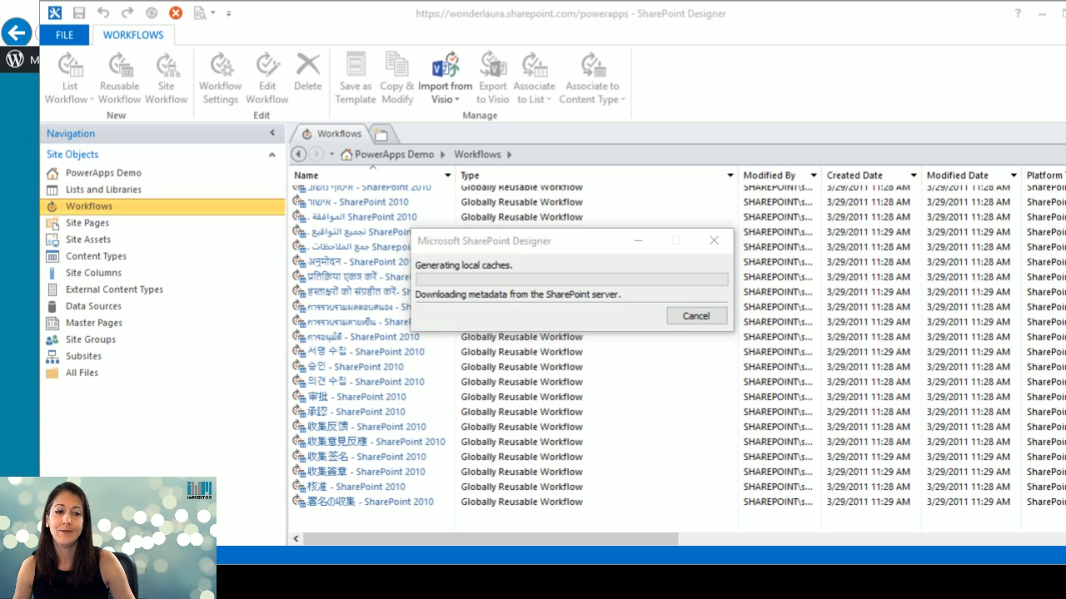
{"action": "left_click", "coordinate": [544, 247]}
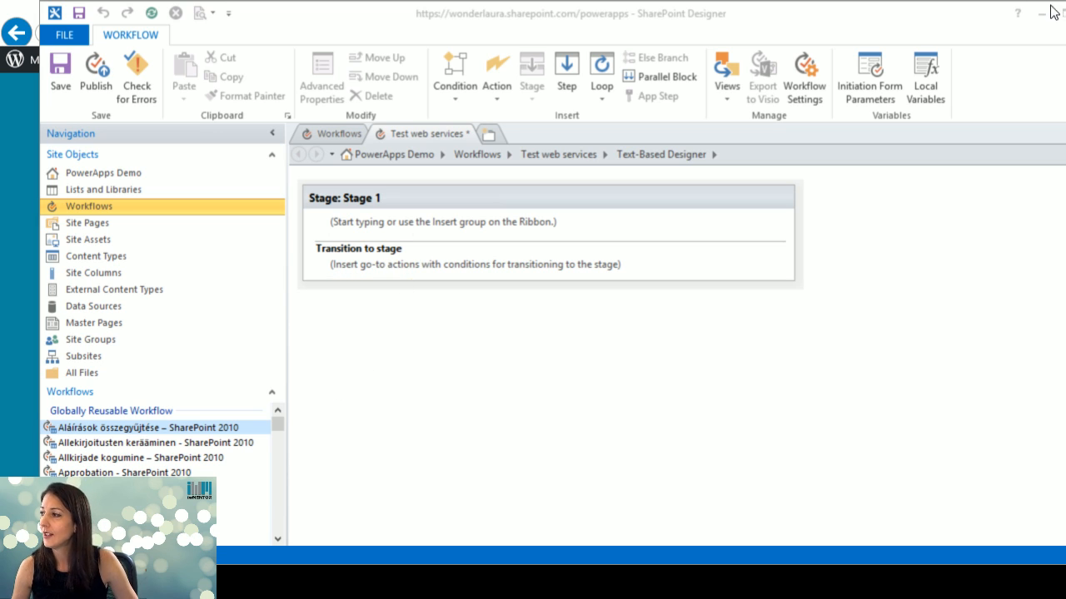
Maximize the designer and insert a Build Dictionary action into Stage 1, opening its dictionary contents
{"action": "left_click_drag", "start_coordinate": [900, 14], "coordinate": [851, 18]}
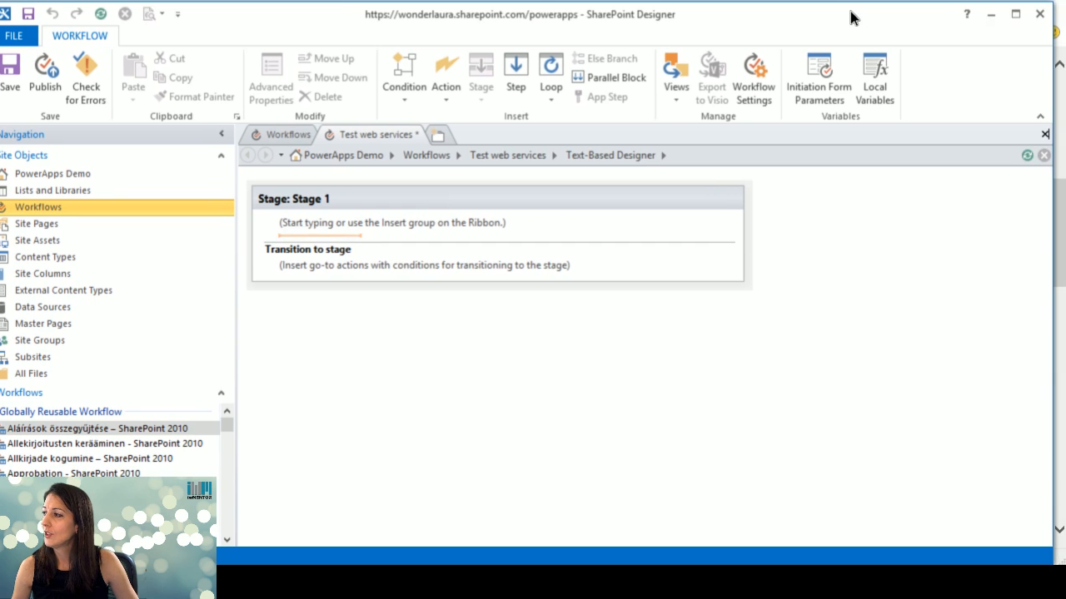
{"action": "left_click", "coordinate": [1023, 18]}
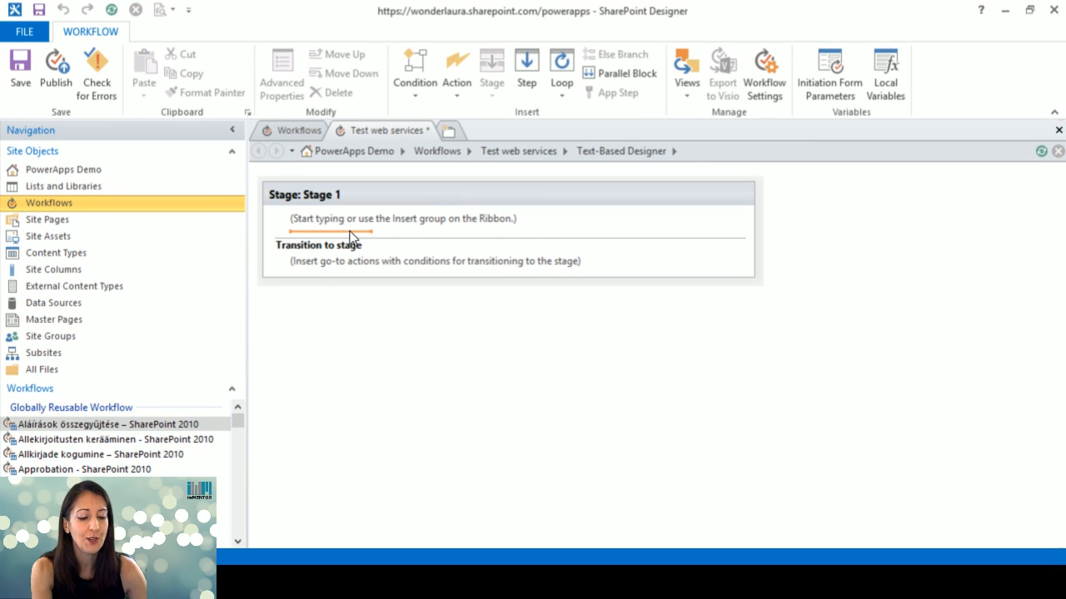
{"action": "left_click", "coordinate": [350, 237]}
{"action": "type", "text": "build"}
{"action": "key", "text": "Return"}
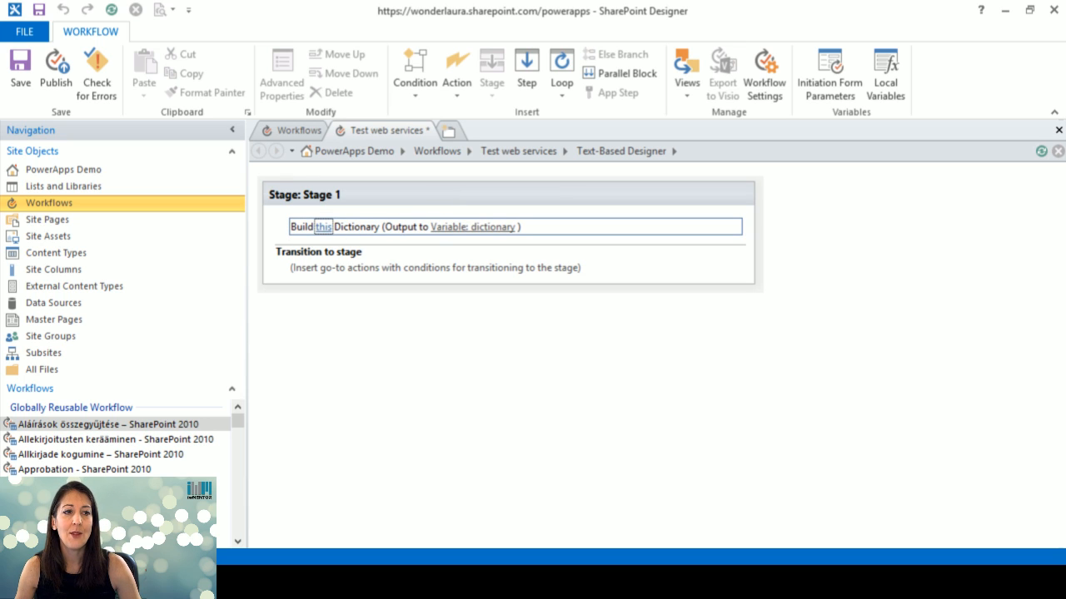
{"action": "key", "text": "alt+Tab"}
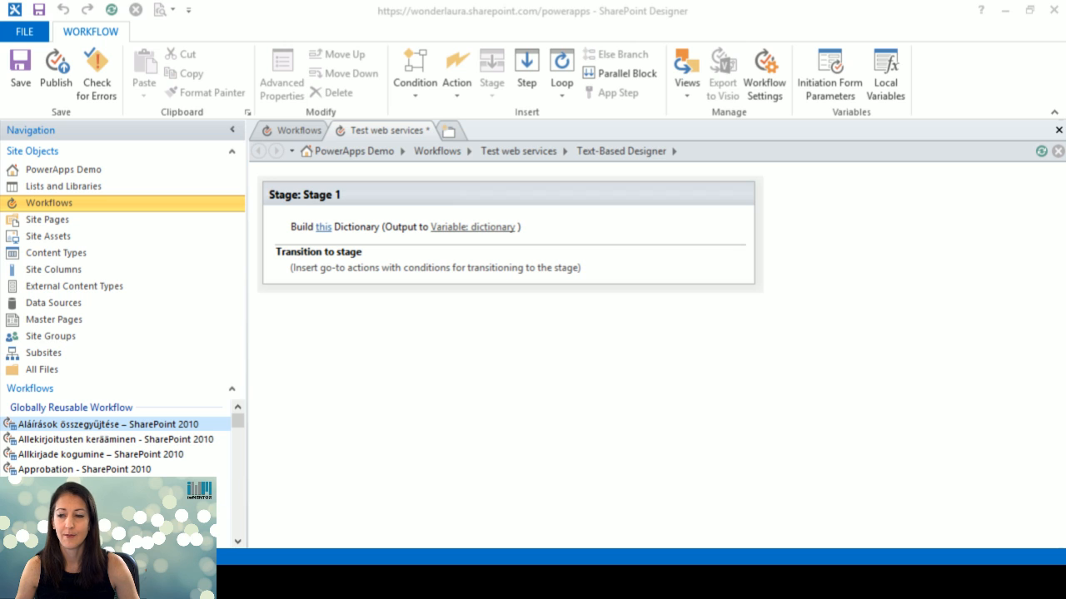
{"action": "left_click", "coordinate": [323, 229]}
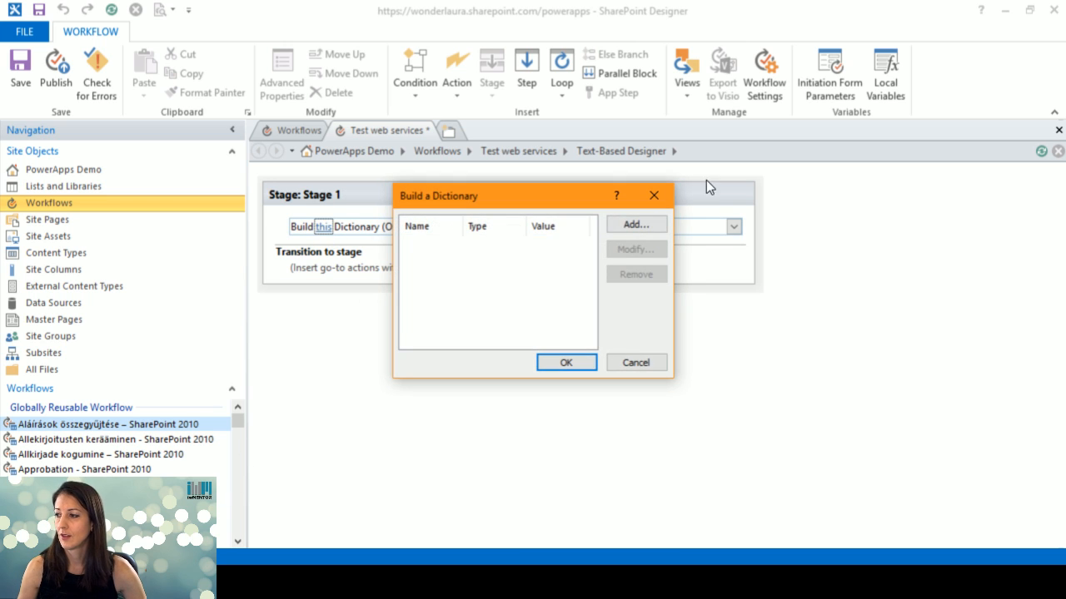
Add dictionary items Accept and Content-Type, each valued application/json;odata=verbose, and close the dialog
{"action": "left_click", "coordinate": [622, 222]}
{"action": "type", "text": "A"}
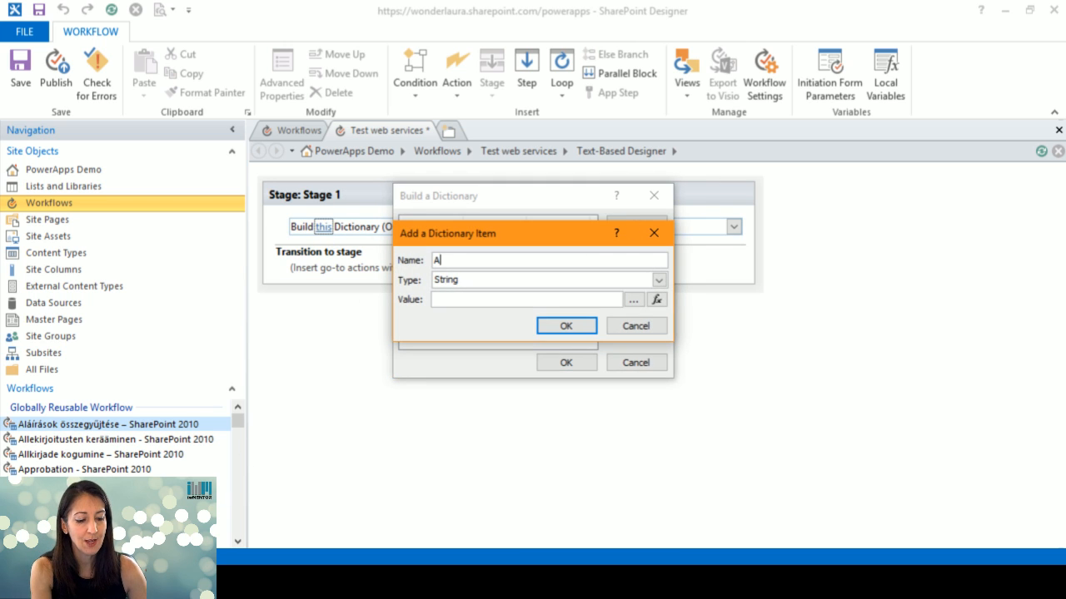
{"action": "type", "text": "ccept"}
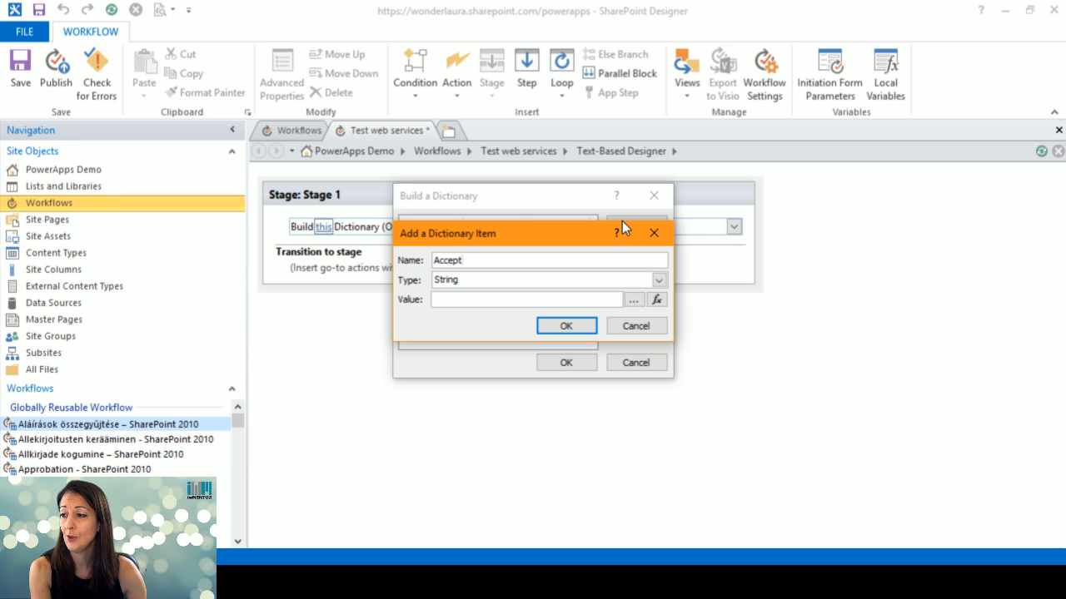
{"action": "key", "text": "Tab"}
{"action": "key", "text": "Tab"}
{"action": "type", "text": "application/json;odata=verbose"}
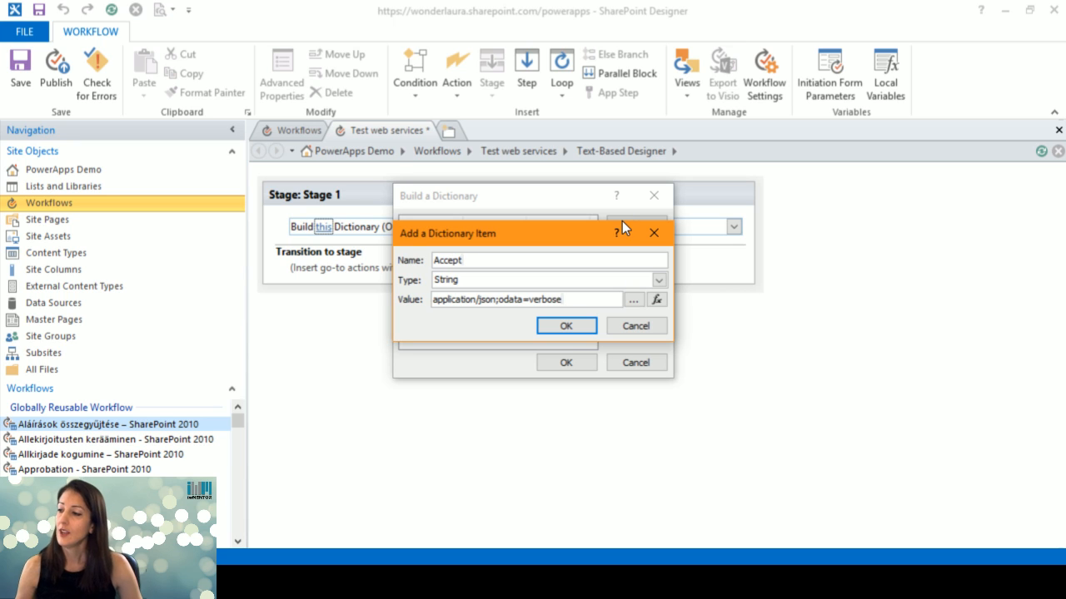
{"action": "left_click", "coordinate": [571, 326]}
{"action": "left_click", "coordinate": [628, 222]}
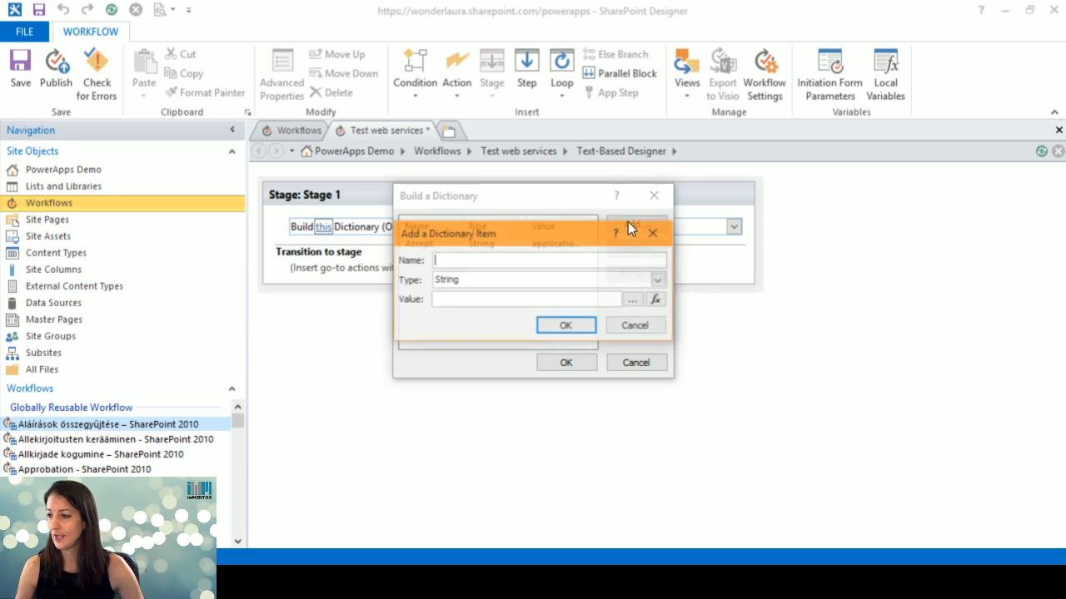
{"action": "type", "text": "Cont"}
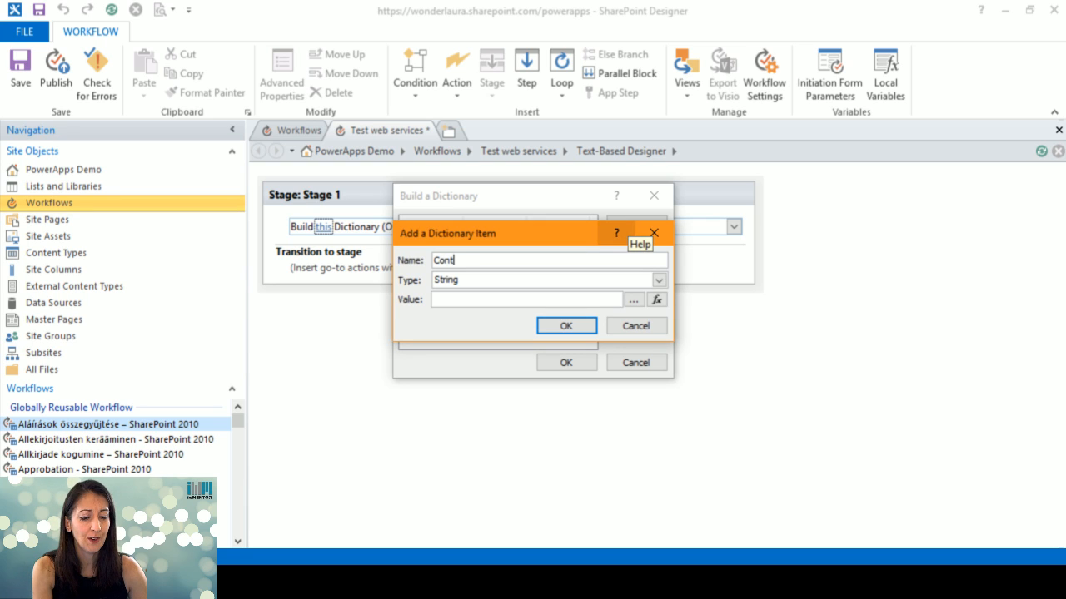
{"action": "type", "text": "ent-Type"}
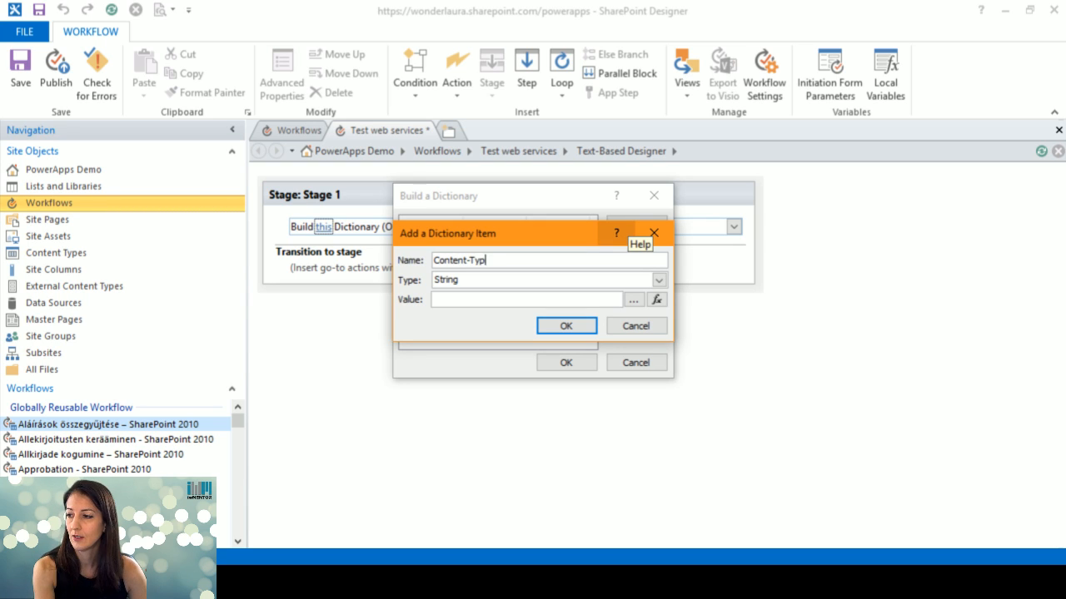
{"action": "key", "text": "Tab"}
{"action": "key", "text": "Tab"}
{"action": "type", "text": "application/json;odata=verbose"}
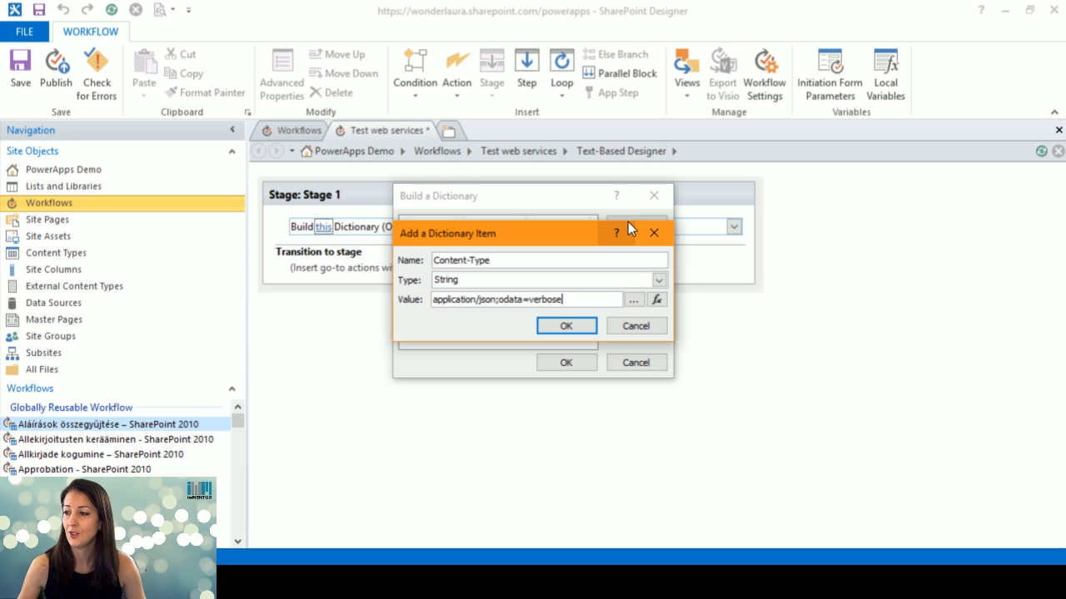
{"action": "left_click", "coordinate": [557, 320]}
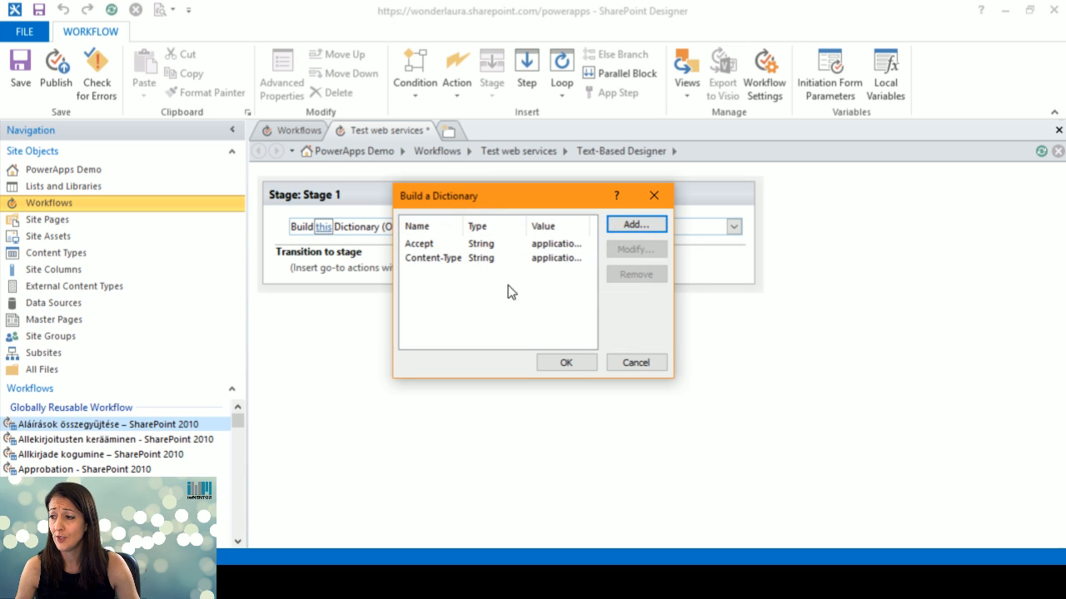
{"action": "left_click", "coordinate": [562, 363]}
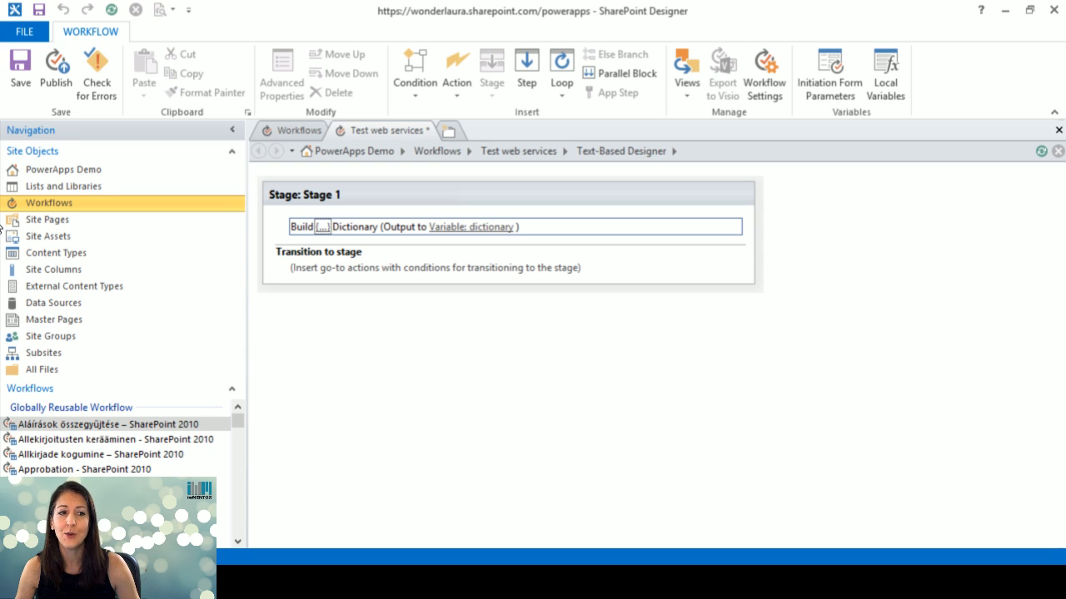
Insert a Call HTTP web service action below Build Dictionary in Stage 1
{"action": "left_click", "coordinate": [0, 238]}
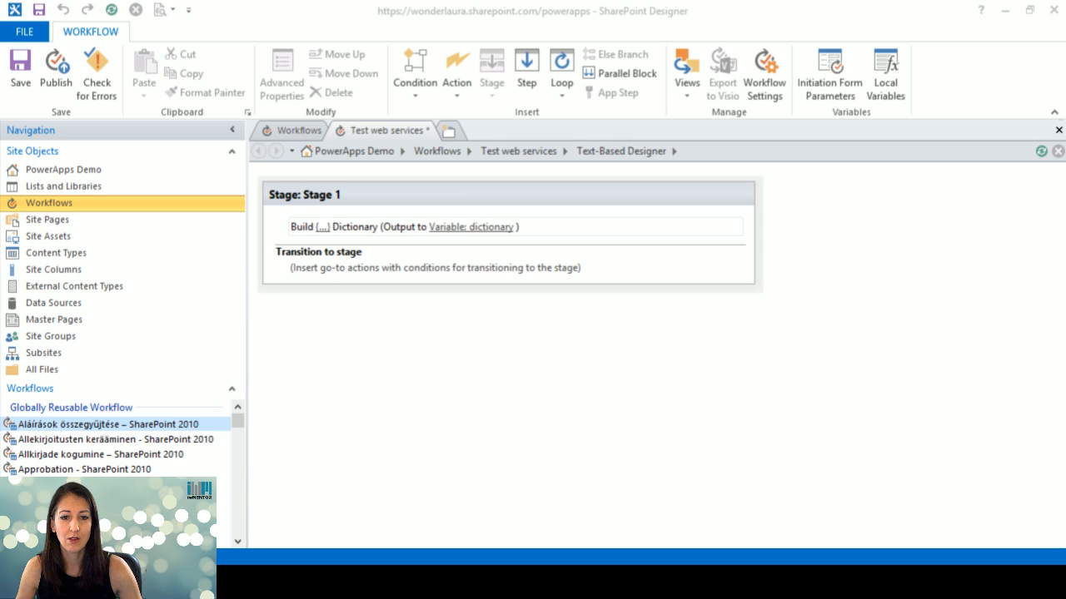
{"action": "left_click", "coordinate": [310, 243]}
{"action": "type", "text": "ca"}
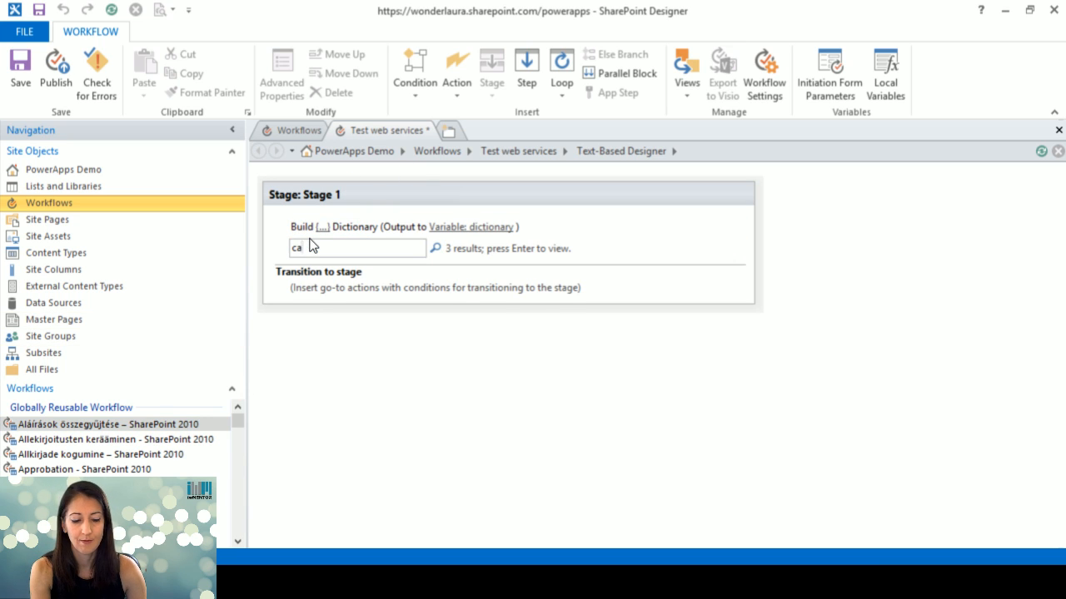
{"action": "type", "text": "ll"}
{"action": "key", "text": "Return"}
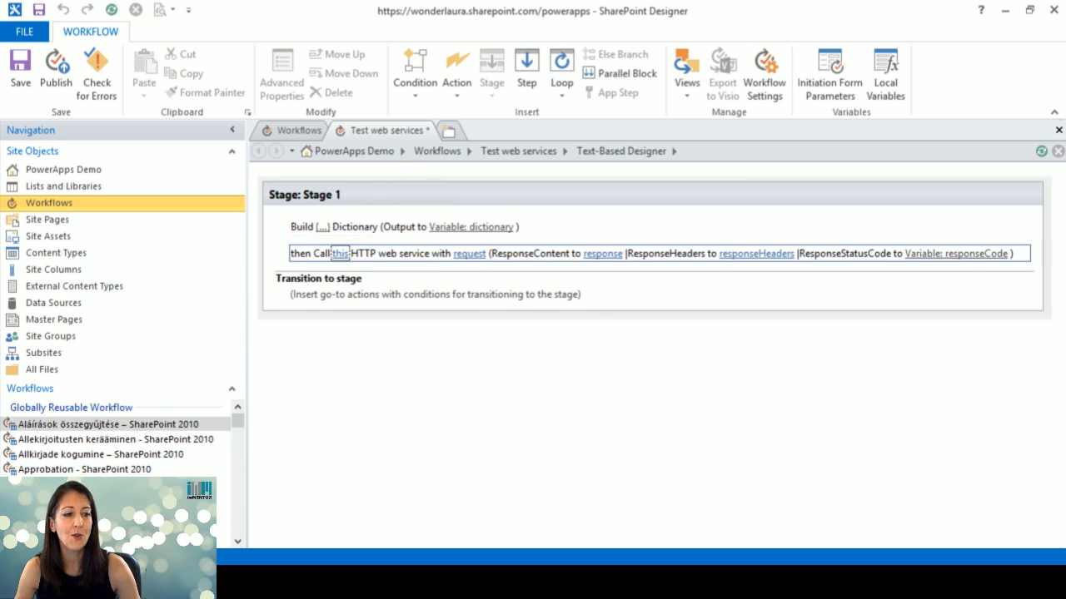
{"action": "key", "text": "Return"}
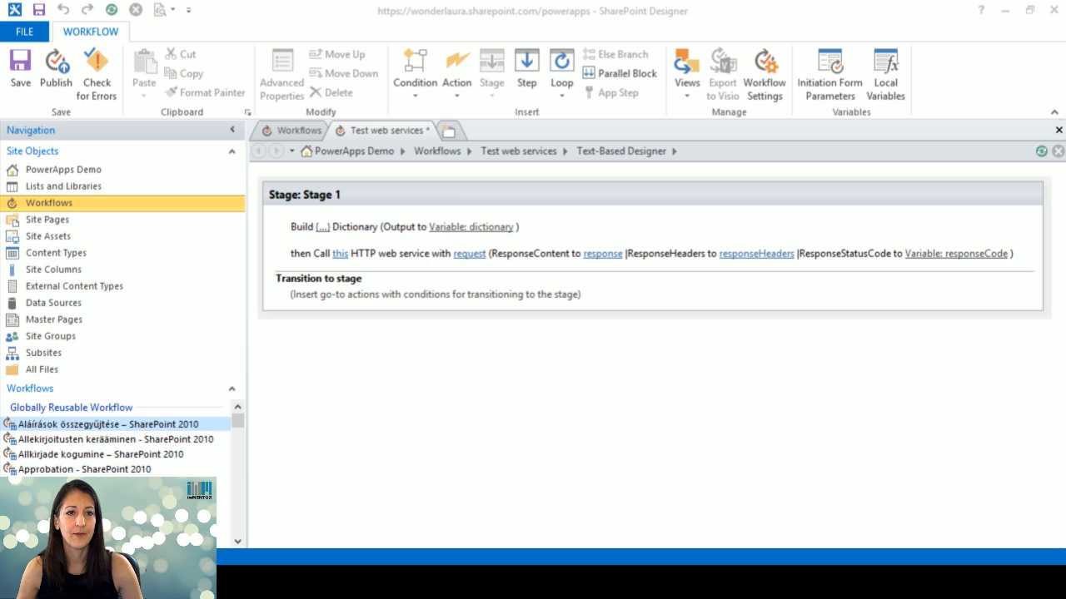
{"action": "left_click_drag", "start_coordinate": [450, 549], "coordinate": [550, 125]}
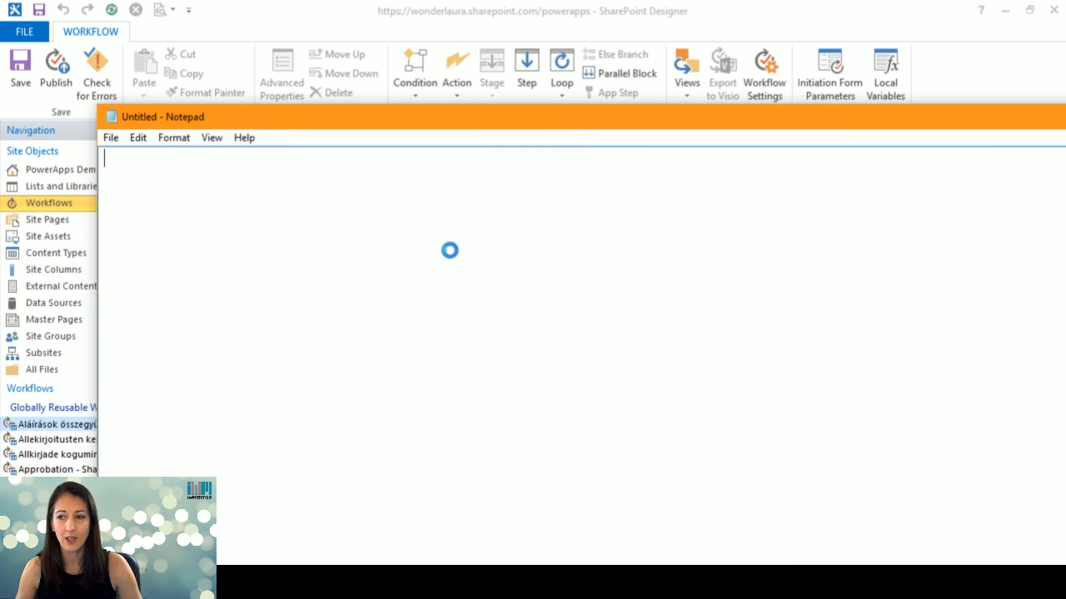
Paste the REST URL into Notepad and prefix it with [current site]
{"action": "type", "text": "_vti_bin/client.svc/web/lists/getbyid(guid'ef8fbcdd-b0b5-4dbb-92e3-499fb0996462')/Items?$filter=(Title eq"}
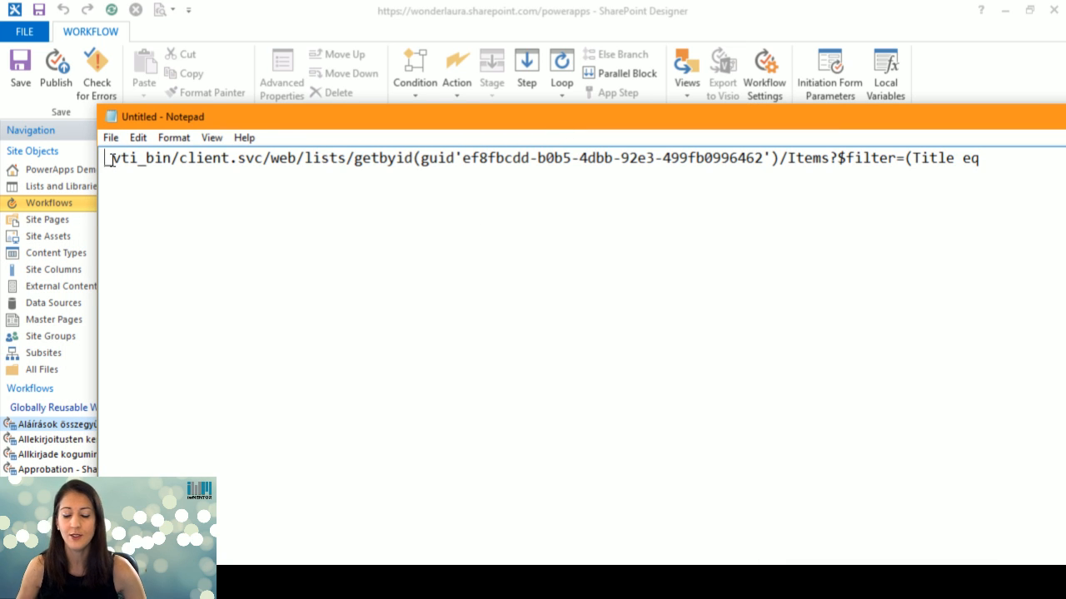
{"action": "left_click", "coordinate": [109, 158]}
{"action": "type", "text": "[current si"}
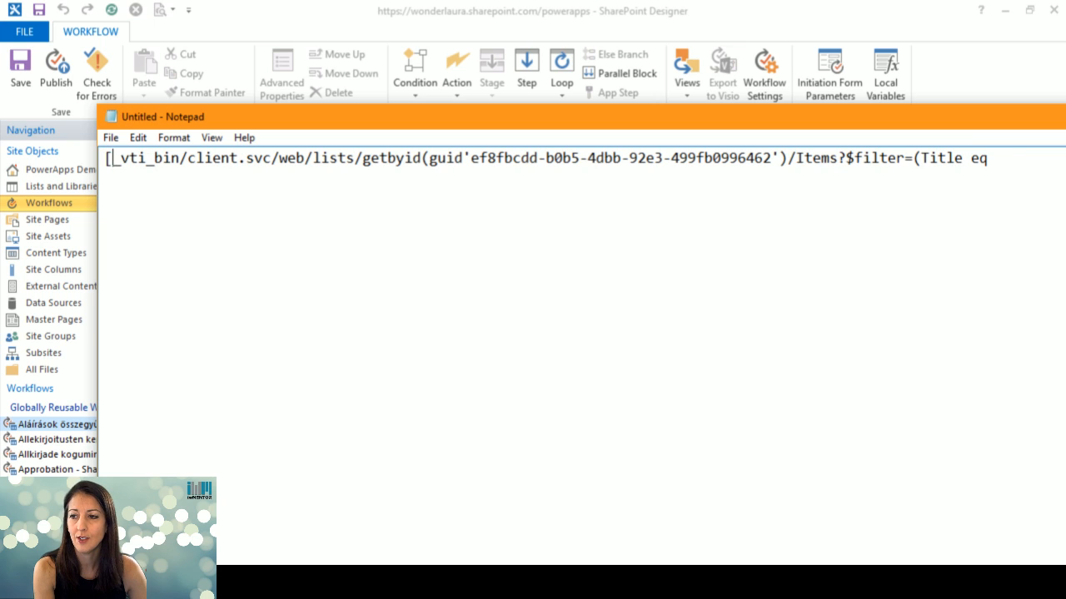
{"action": "type", "text": "te"}
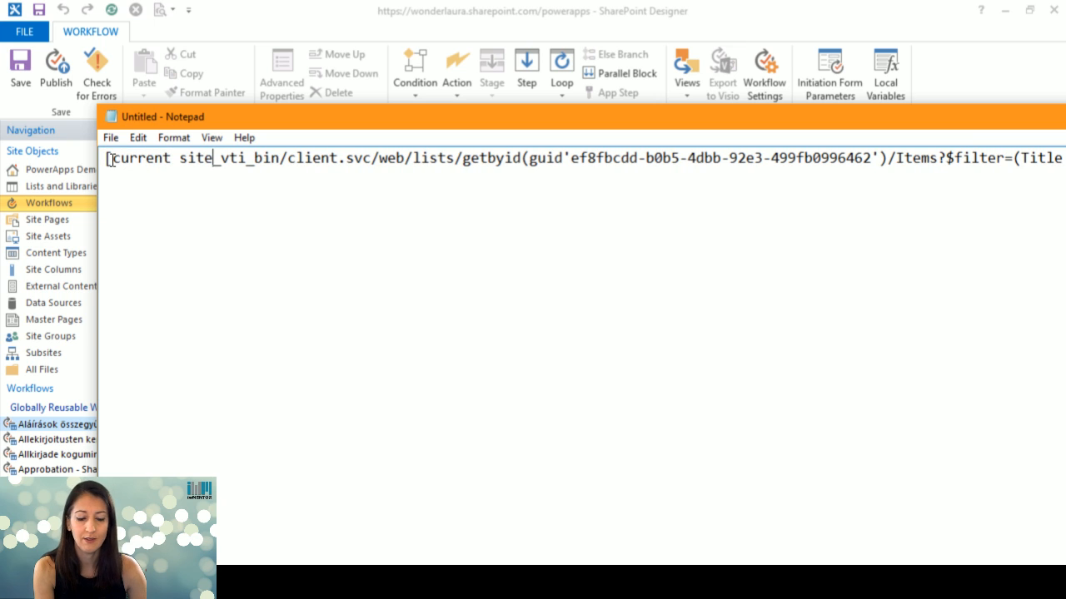
{"action": "type", "text": "}"}
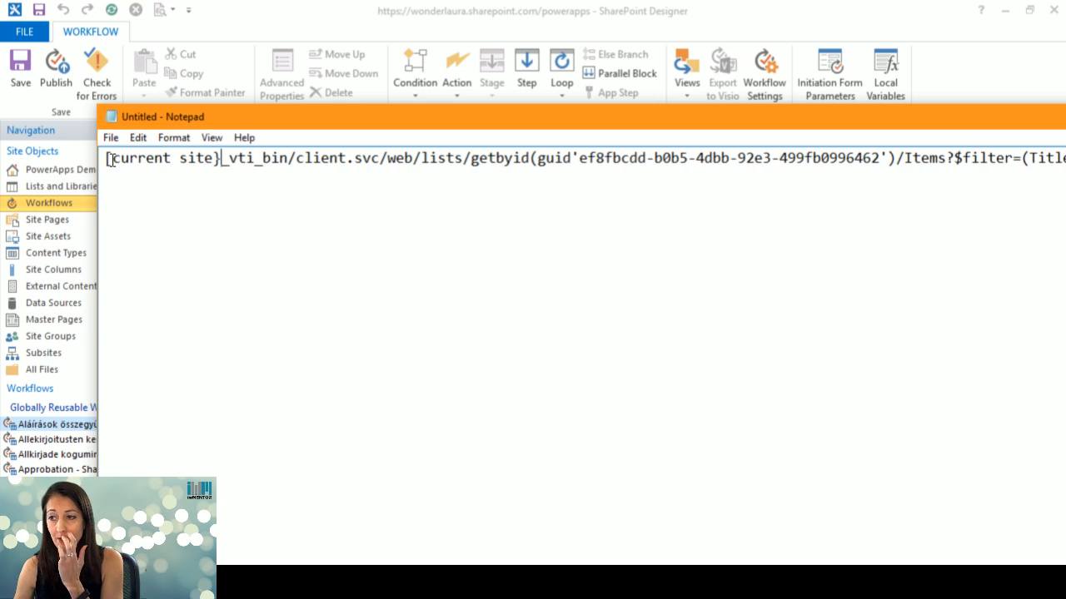
{"action": "key", "text": "BackSpace"}
{"action": "type", "text": "]"}
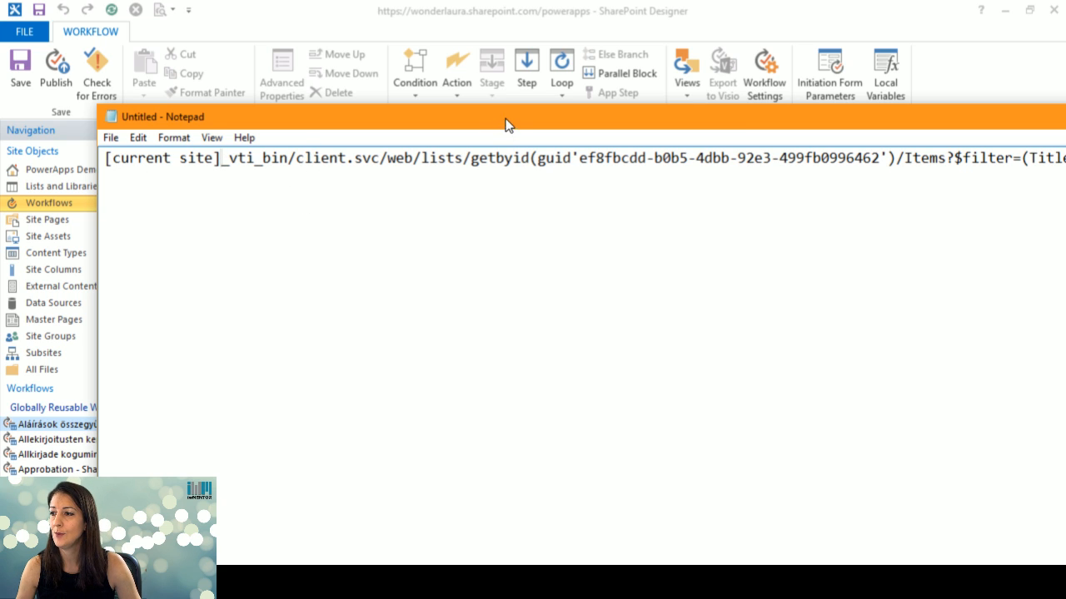
Locate and select the old list GUID following getbyid in the URL
{"action": "mouse_move", "coordinate": [467, 124]}
{"action": "left_mouse_down"}
{"action": "mouse_move", "coordinate": [391, 104]}
{"action": "mouse_move", "coordinate": [463, 138]}
{"action": "left_mouse_up"}
{"action": "left_click", "coordinate": [396, 138]}
{"action": "left_click", "coordinate": [457, 138]}
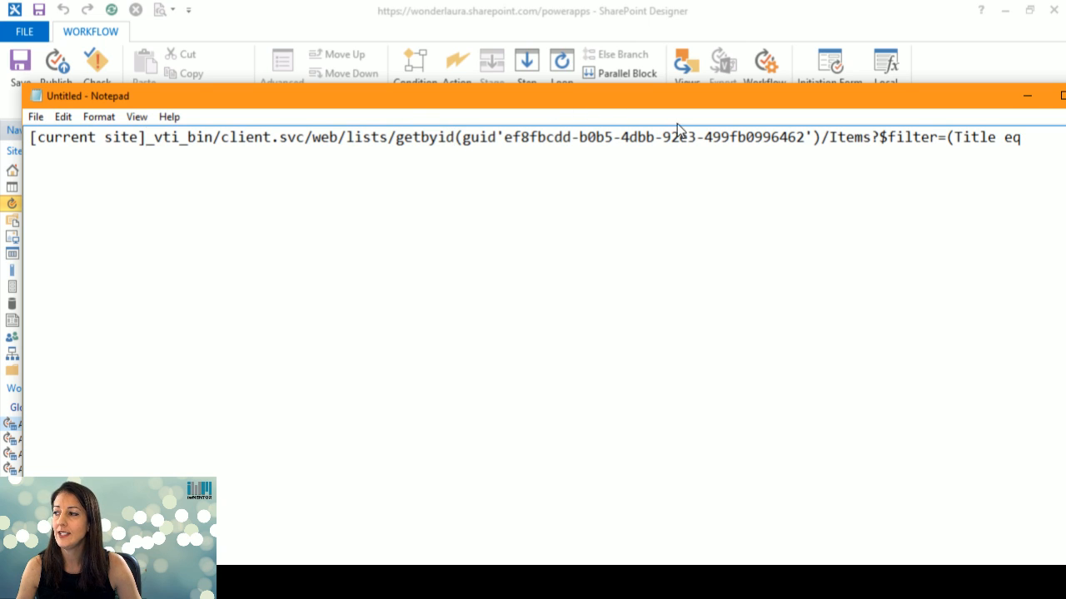
{"action": "left_click", "coordinate": [504, 137]}
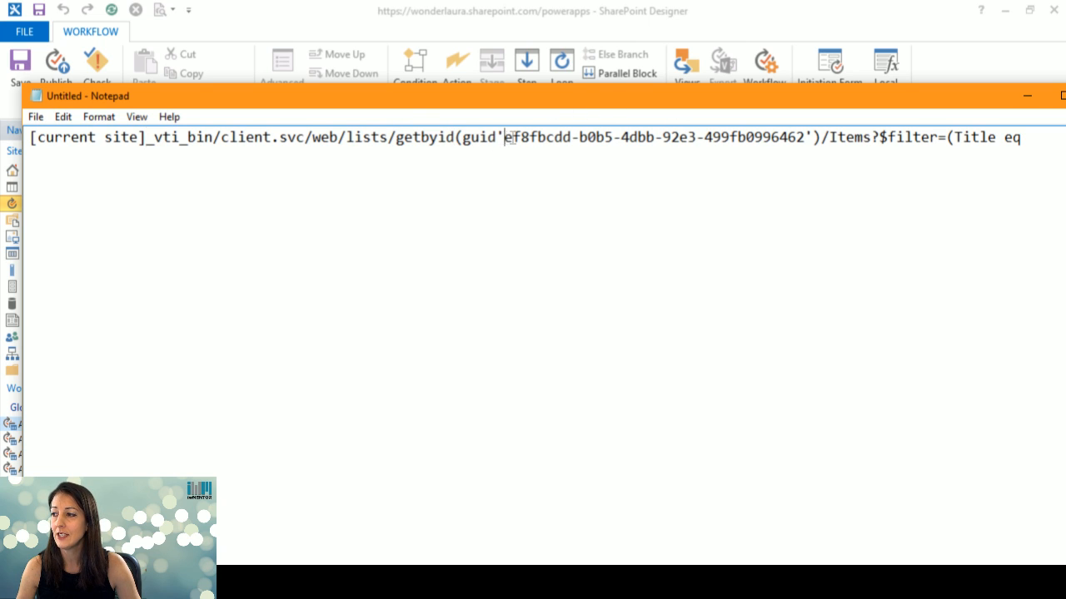
{"action": "left_click_drag", "start_coordinate": [504, 137], "coordinate": [805, 138]}
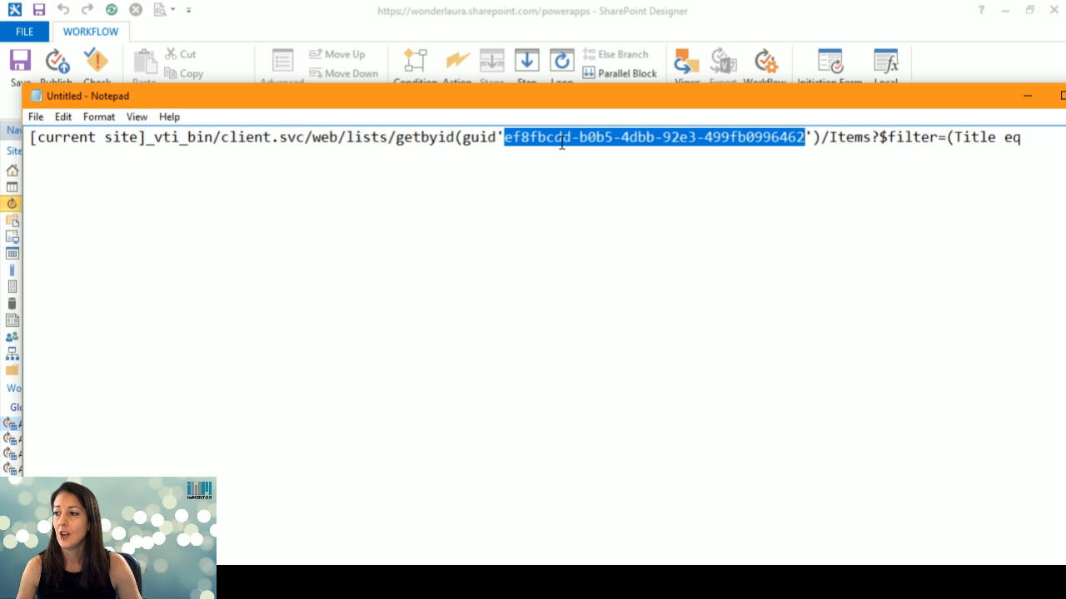
{"action": "left_click", "coordinate": [537, 138]}
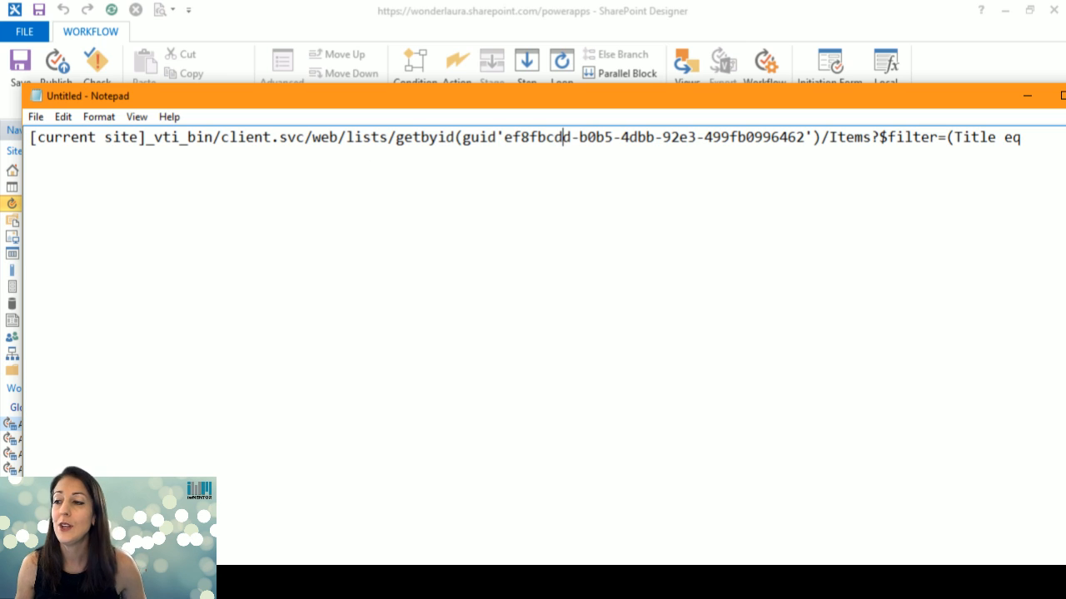
{"action": "left_click", "coordinate": [199, 583]}
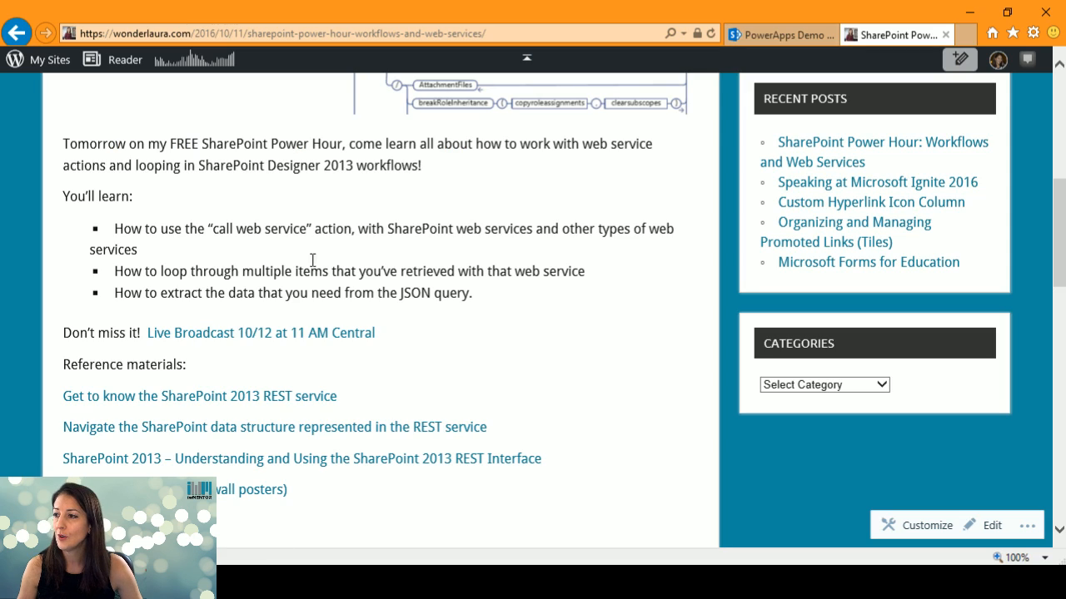
Open the Customer Contacts list settings and copy the encoded List= ID from the address bar
{"action": "left_click", "coordinate": [773, 33]}
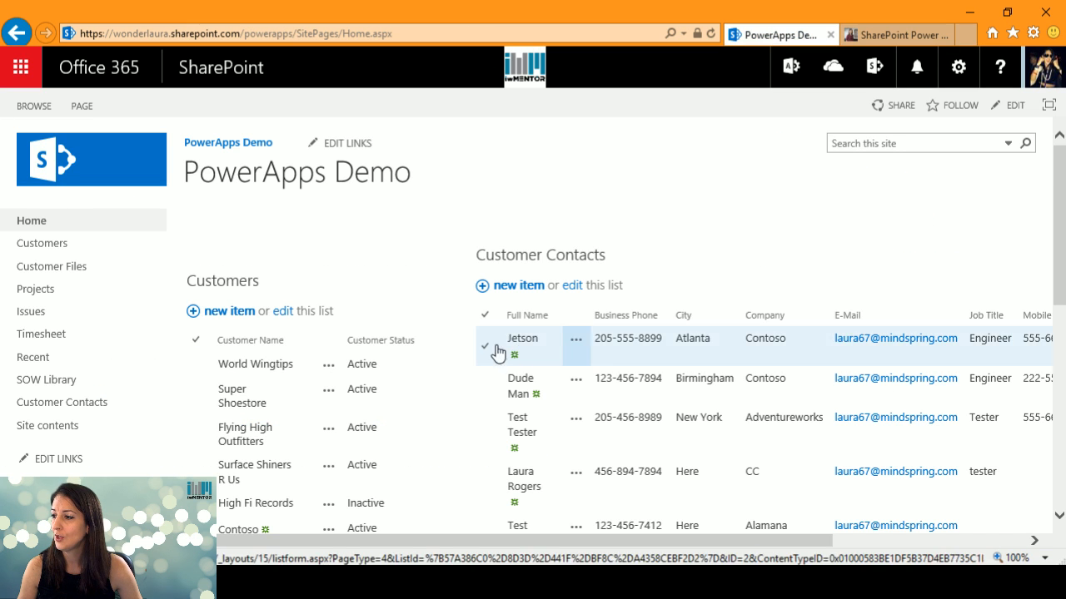
{"action": "left_click", "coordinate": [538, 258]}
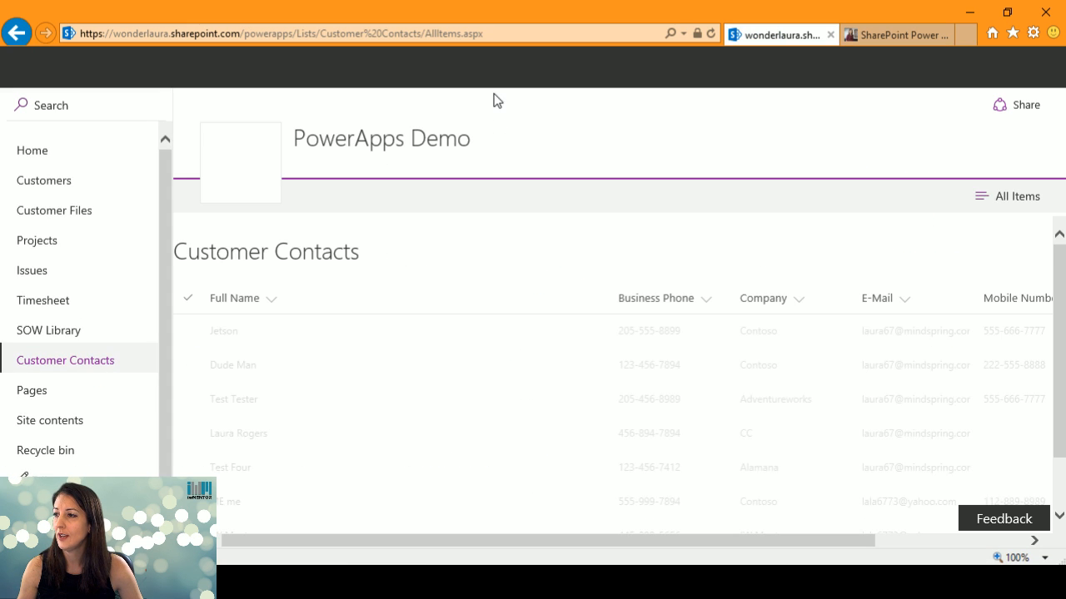
{"action": "left_click", "coordinate": [958, 67]}
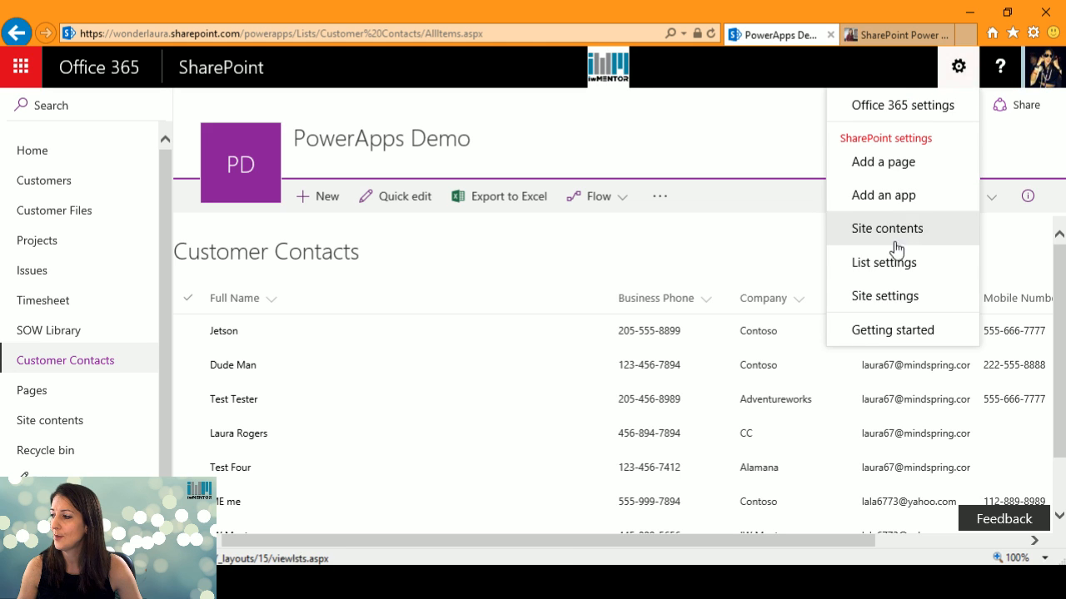
{"action": "left_click", "coordinate": [891, 265]}
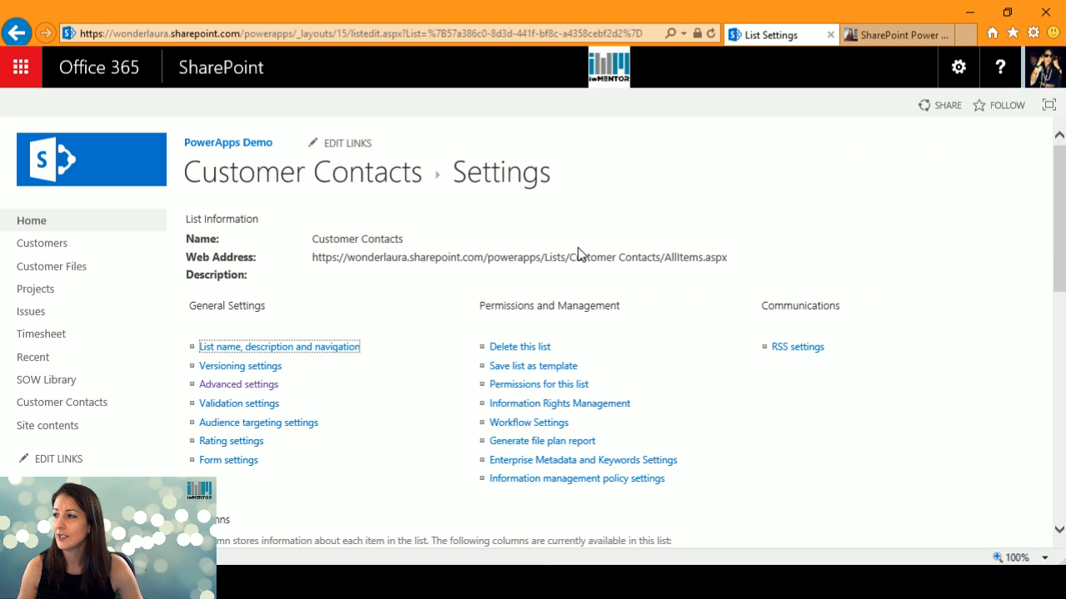
{"action": "left_click", "coordinate": [430, 34]}
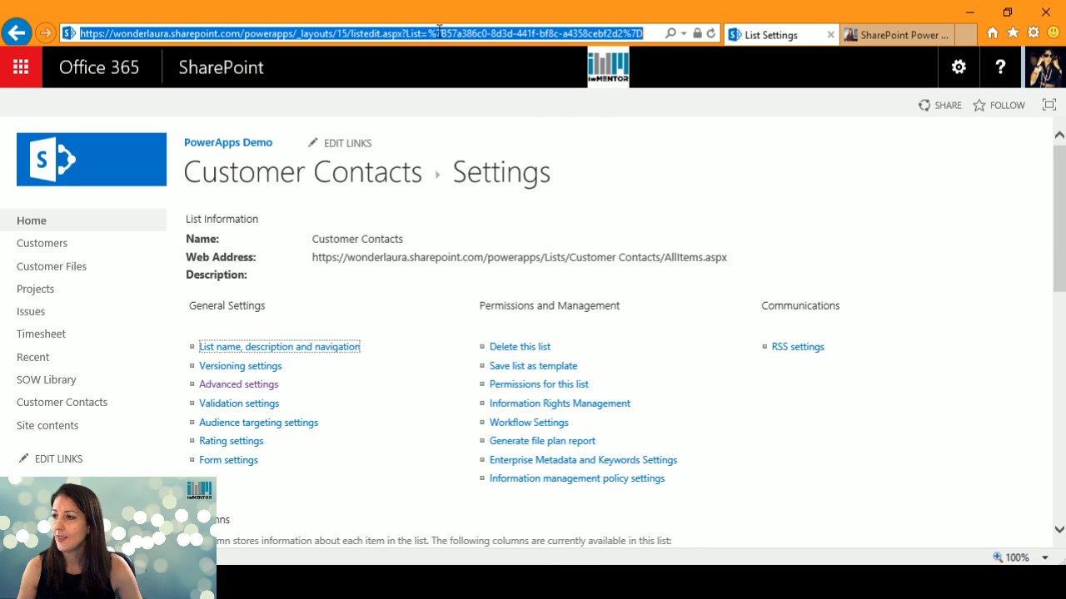
{"action": "left_click_drag", "start_coordinate": [428, 33], "coordinate": [645, 34]}
{"action": "key", "text": "ctrl+c"}
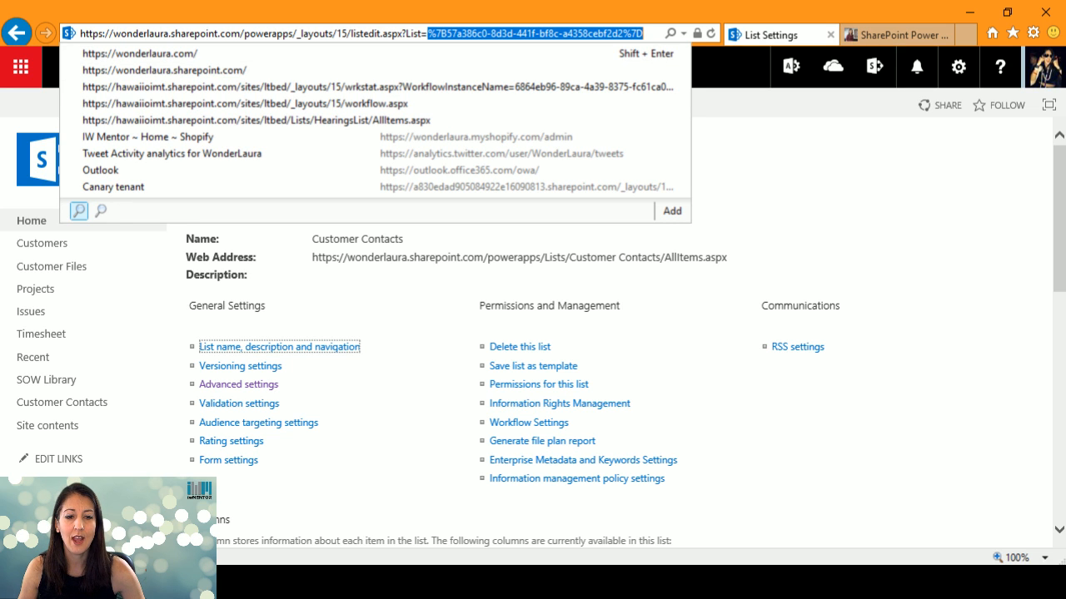
{"action": "key", "text": "alt+Tab"}
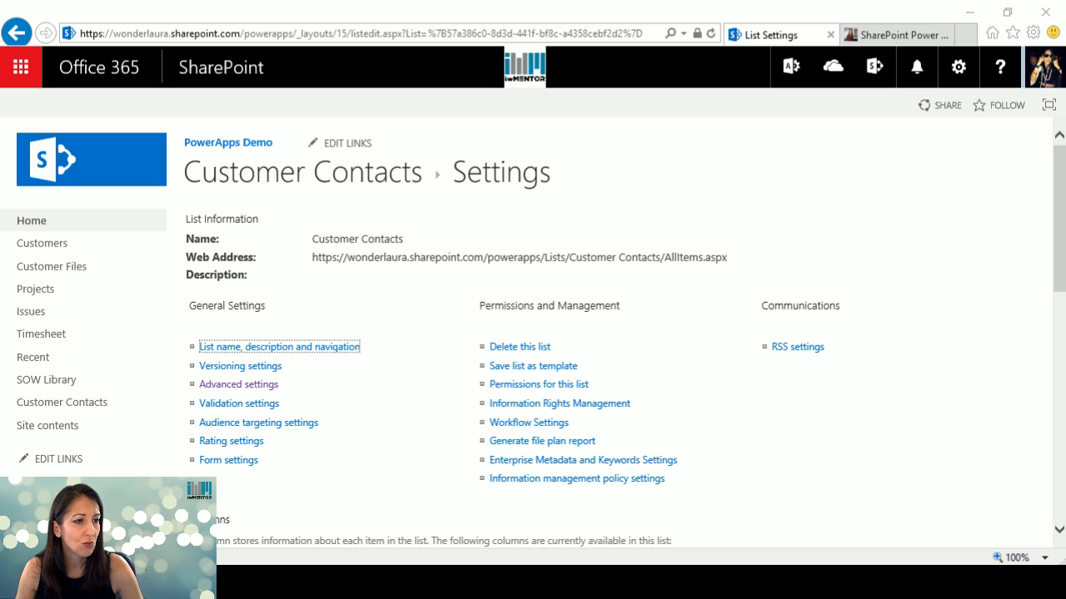
Decode the list ID to 57a386c0-8d3d-441f-bf8c-a4358cebf2d2 and copy it without braces
{"action": "left_click_drag", "start_coordinate": [0, 158], "coordinate": [671, 57]}
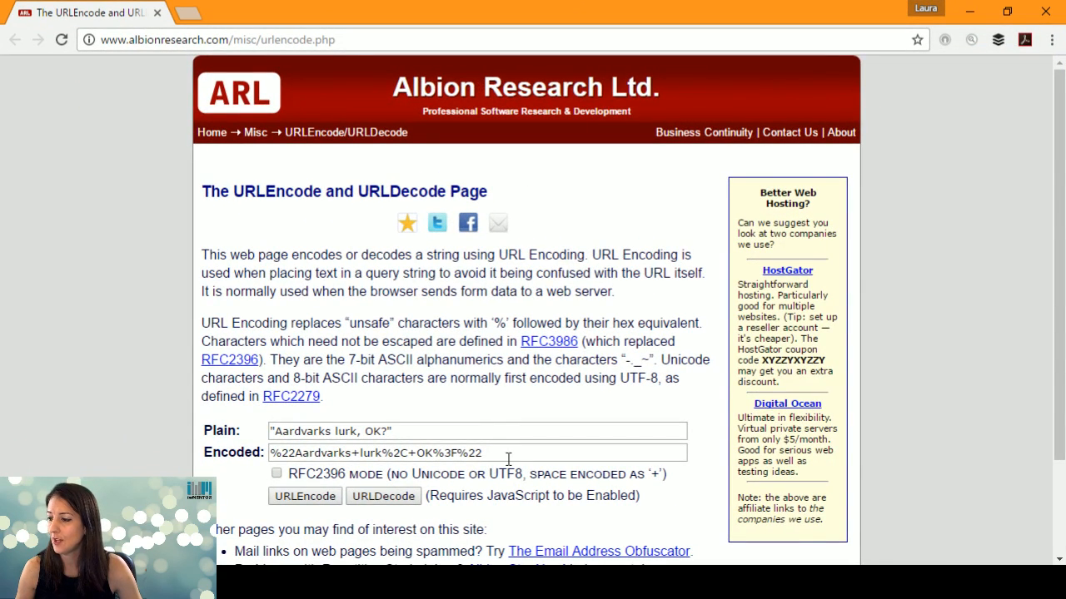
{"action": "left_click", "coordinate": [507, 454]}
{"action": "key", "text": "ctrl+a"}
{"action": "key", "text": "ctrl+v"}
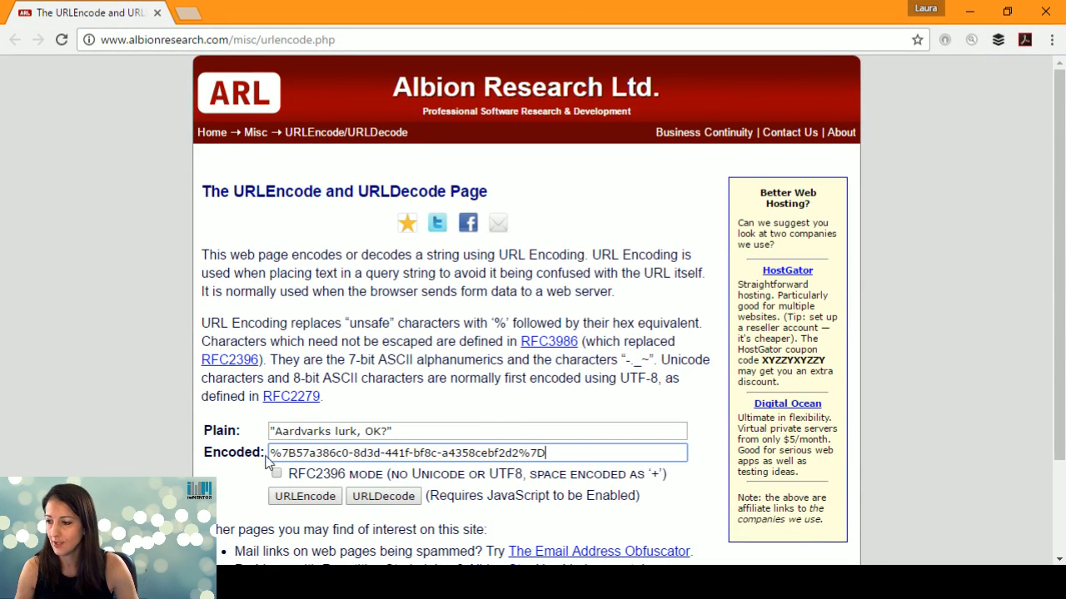
{"action": "left_click", "coordinate": [383, 496]}
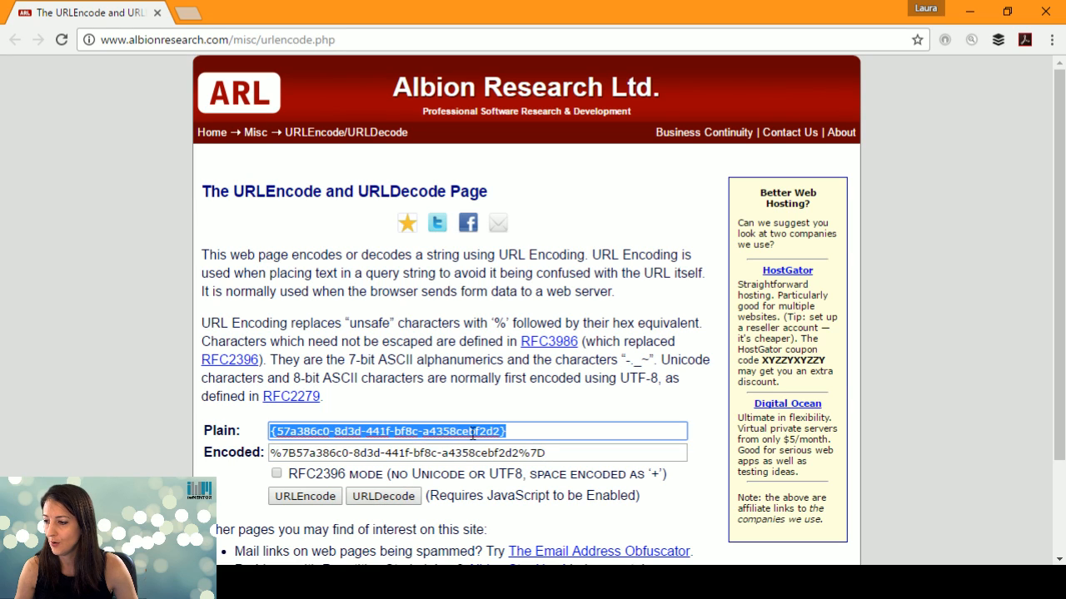
{"action": "left_click", "coordinate": [475, 431]}
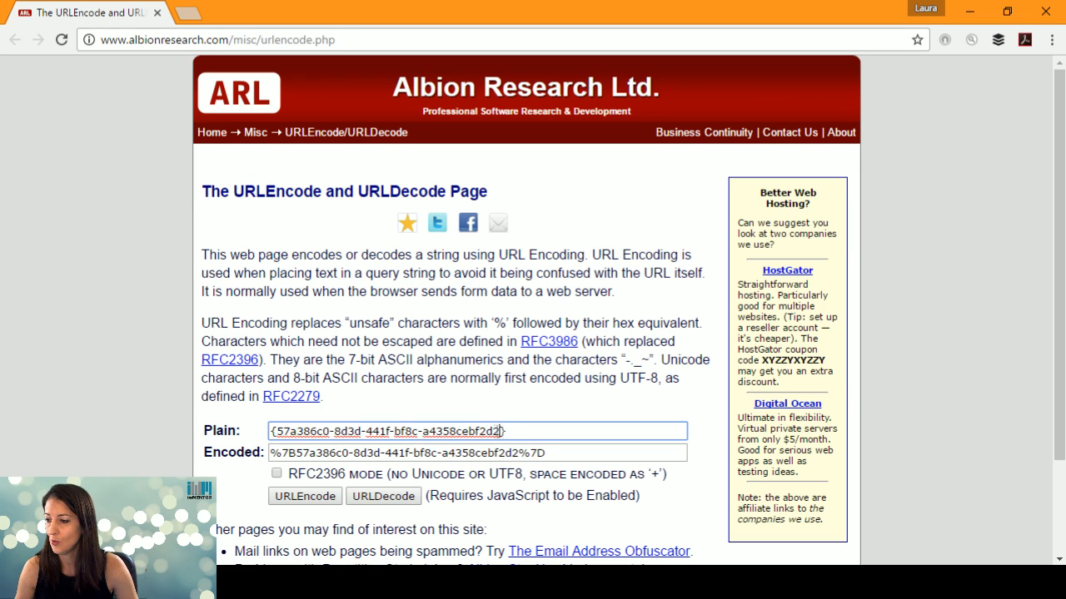
{"action": "left_click_drag", "start_coordinate": [500, 431], "coordinate": [277, 432]}
{"action": "right_click", "coordinate": [377, 433]}
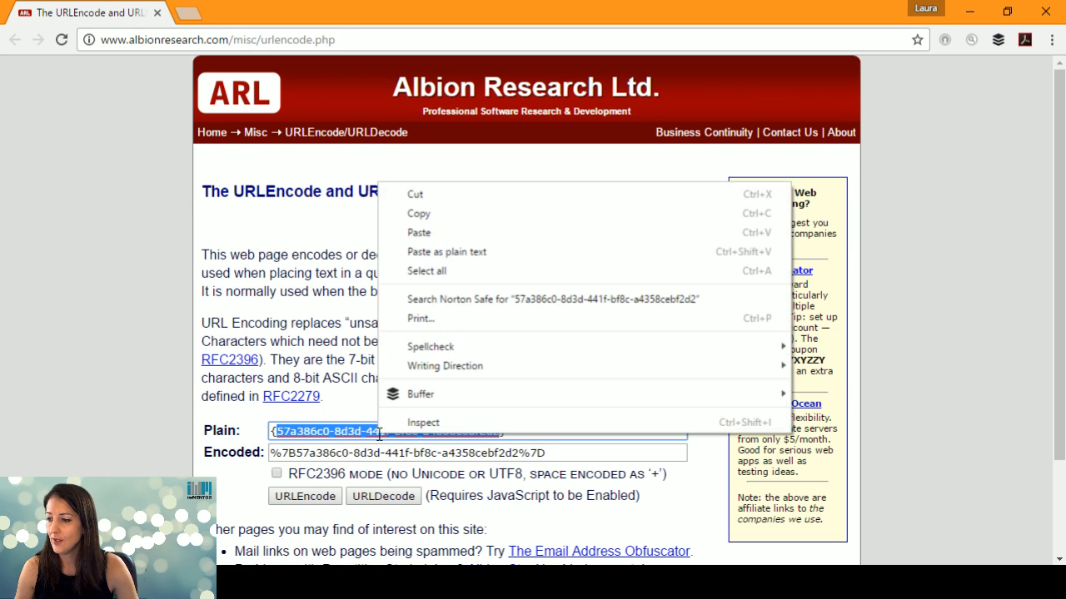
{"action": "left_click", "coordinate": [419, 213]}
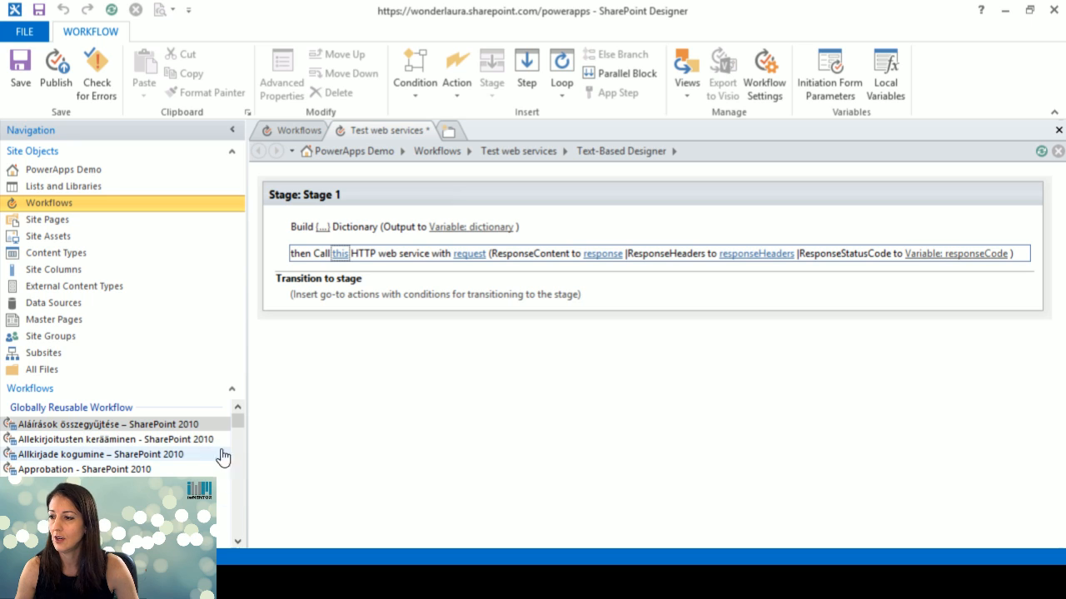
Replace the old GUID in the Notepad URL with the Customer Contacts list GUID
{"action": "left_click", "coordinate": [140, 582]}
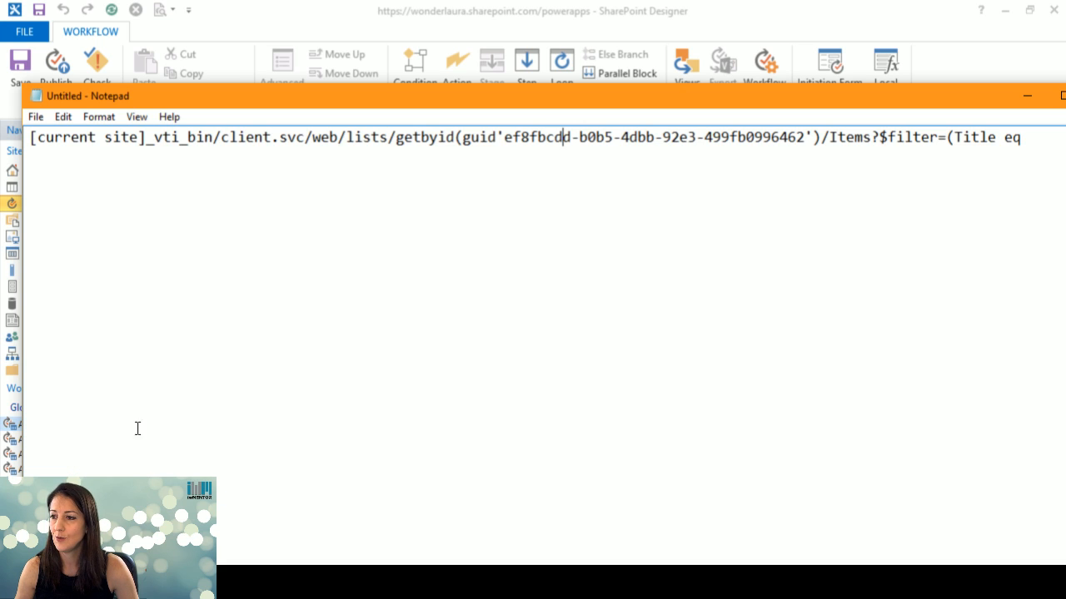
{"action": "left_click_drag", "start_coordinate": [505, 137], "coordinate": [804, 137]}
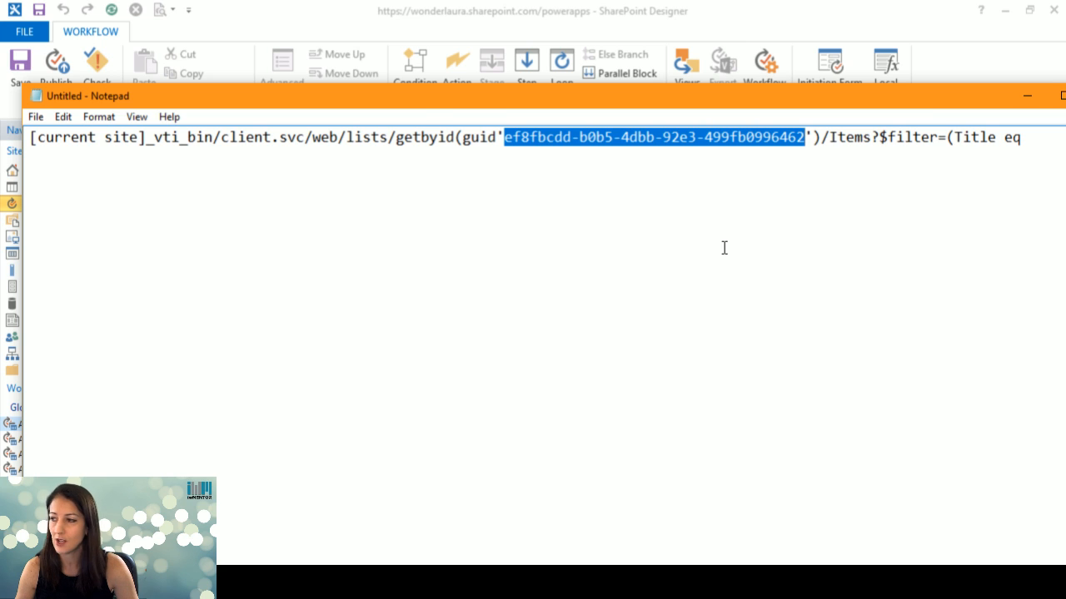
{"action": "key", "text": "ctrl+v"}
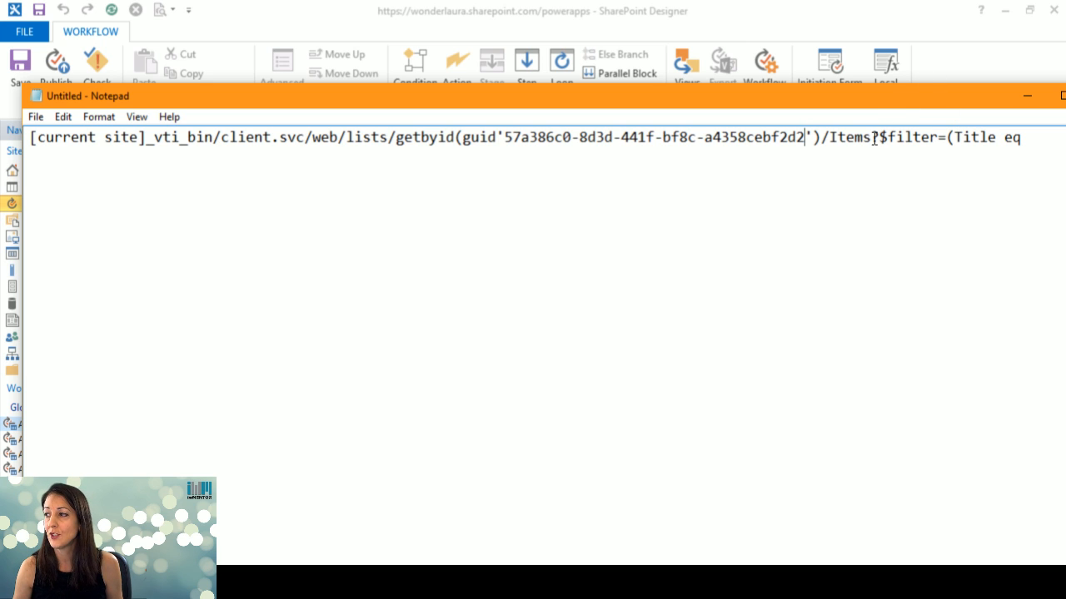
Edit the URL's filter to Items?$filter=(Title eq and move Notepad aside to reveal the workflow
{"action": "left_click_drag", "start_coordinate": [871, 136], "coordinate": [1016, 138]}
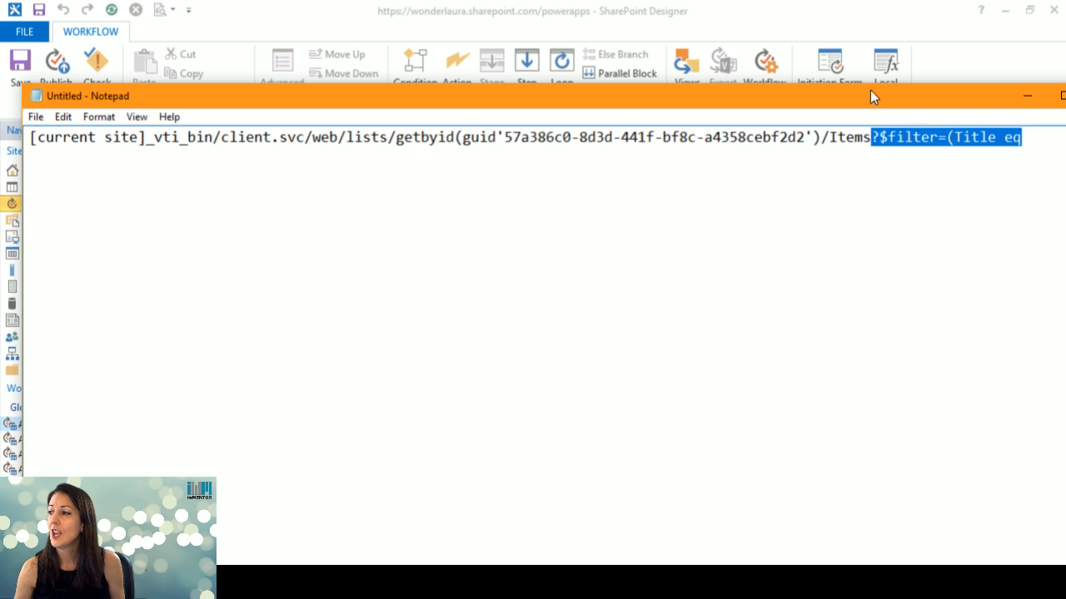
{"action": "left_click", "coordinate": [888, 137]}
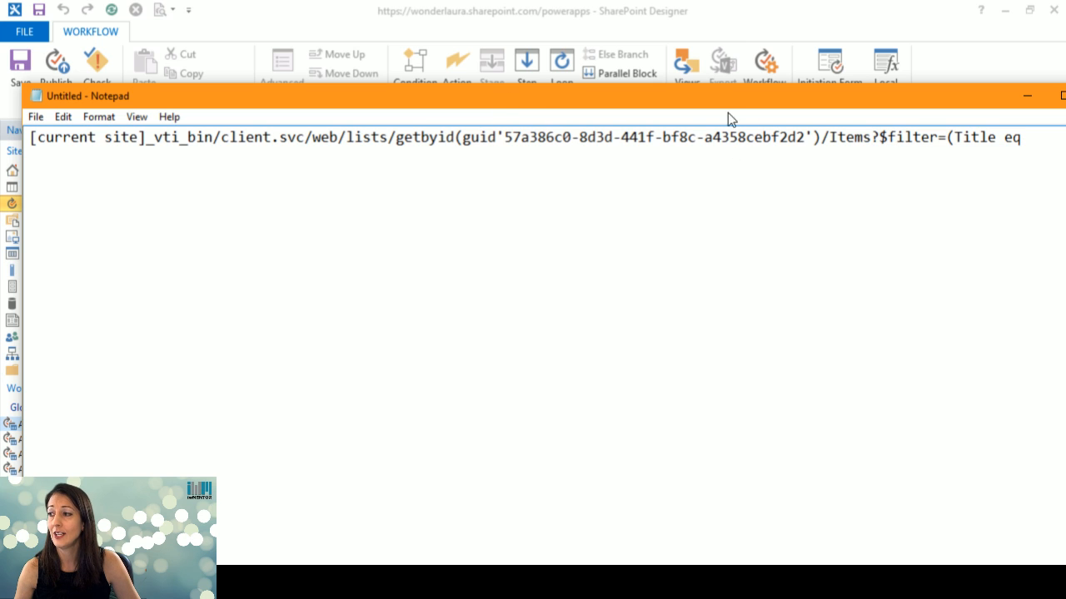
{"action": "left_click", "coordinate": [891, 138]}
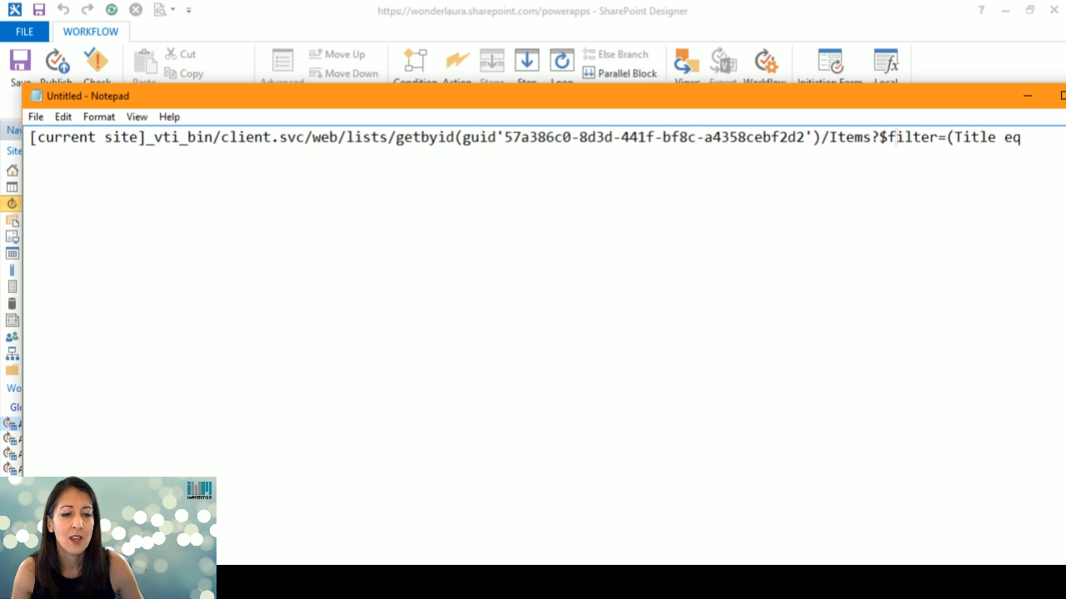
{"action": "key", "text": "alt+Tab"}
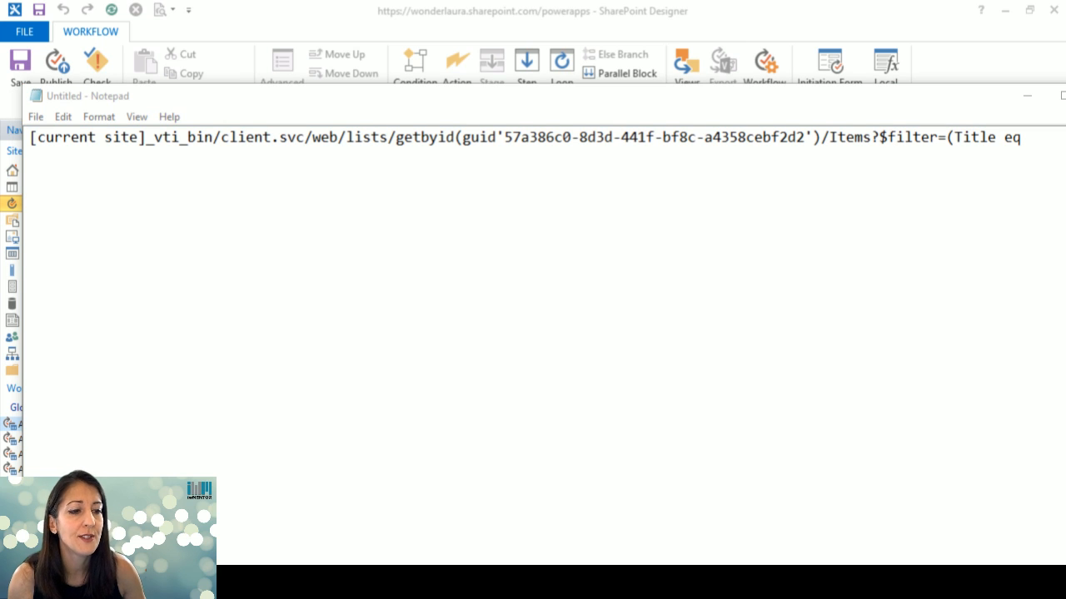
{"action": "left_click", "coordinate": [861, 105]}
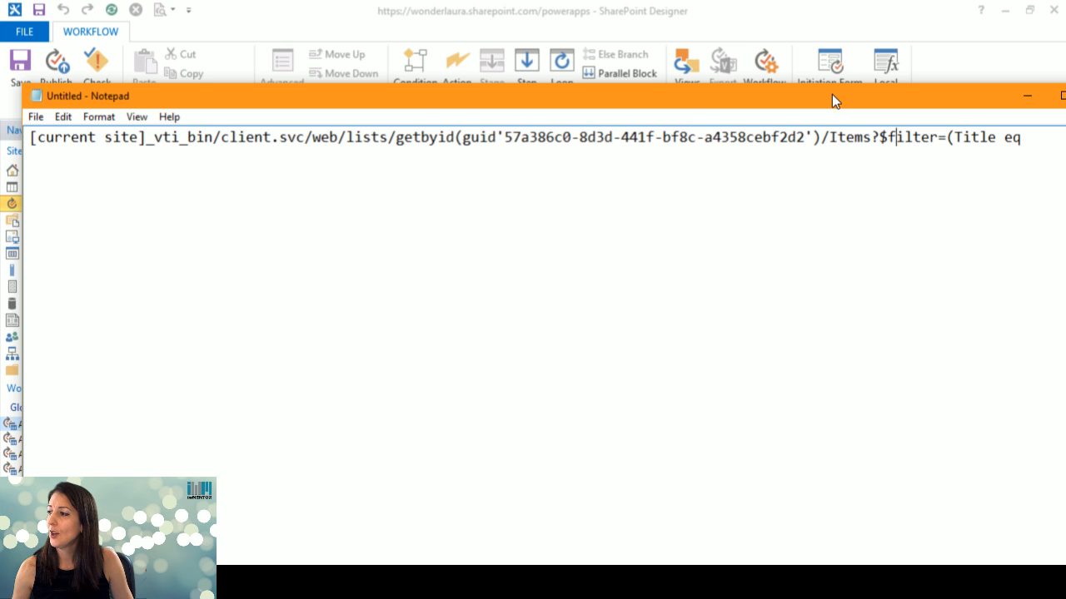
{"action": "left_click_drag", "start_coordinate": [828, 98], "coordinate": [0, 83]}
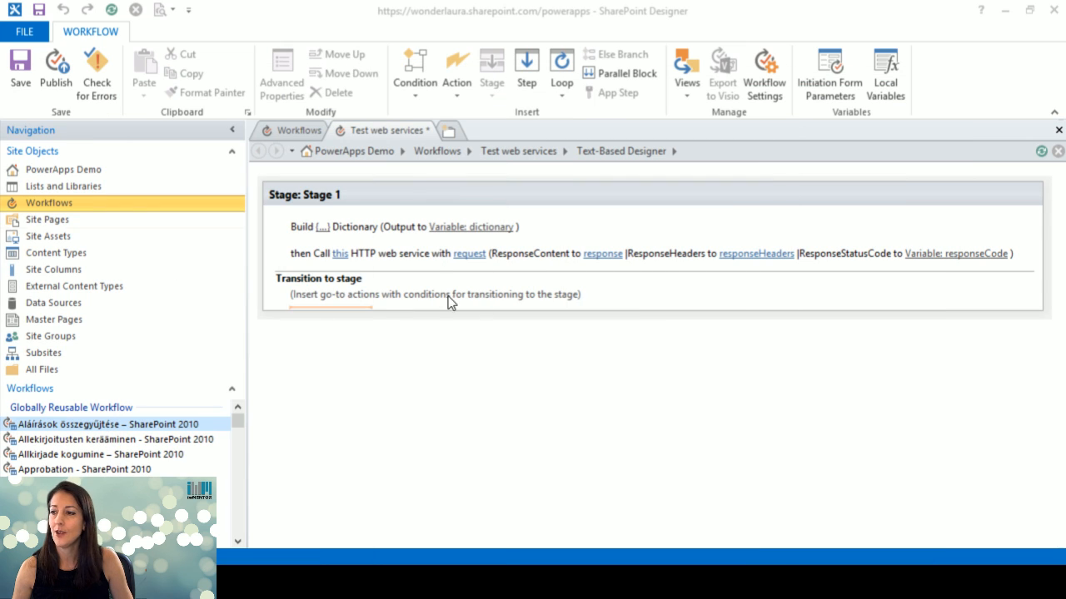
Open Customer Contacts list settings and scroll to its columns: Full Name, Company, E-Mail
{"action": "left_click", "coordinate": [1005, 10]}
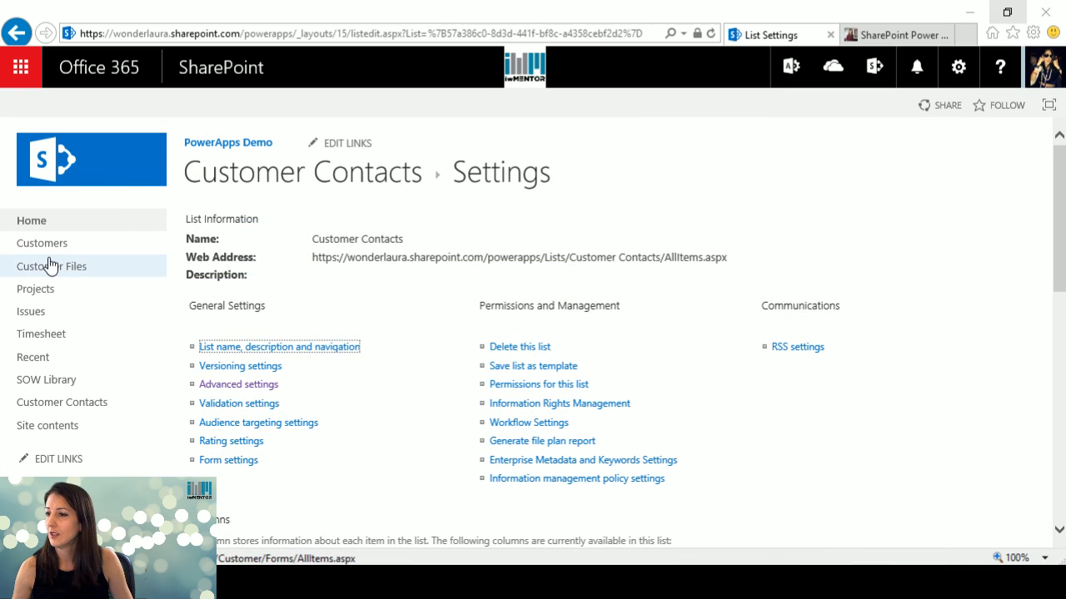
{"action": "left_click", "coordinate": [63, 403]}
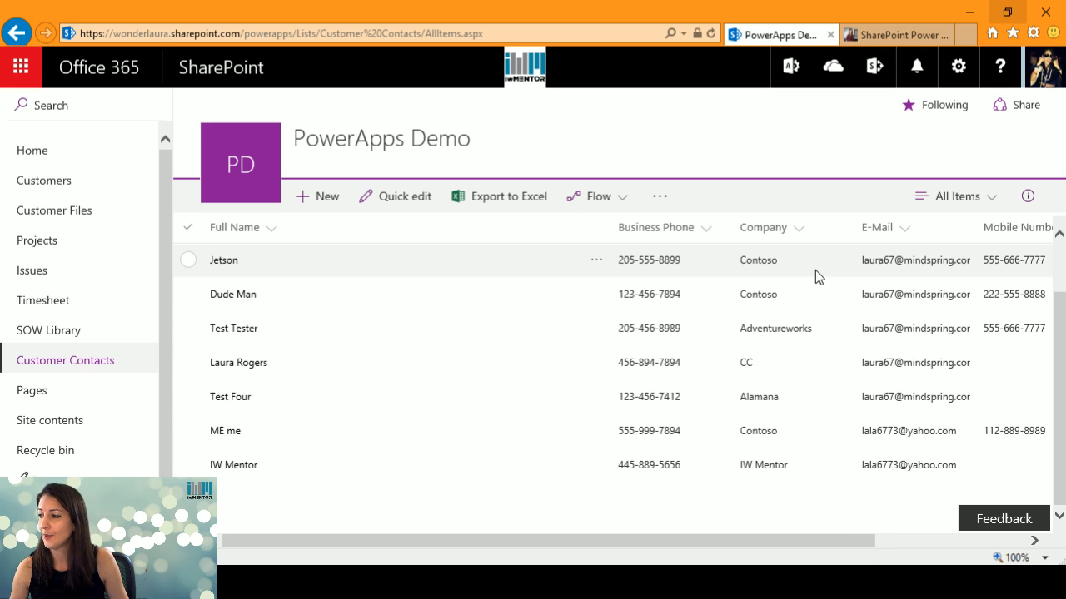
{"action": "left_click", "coordinate": [958, 66]}
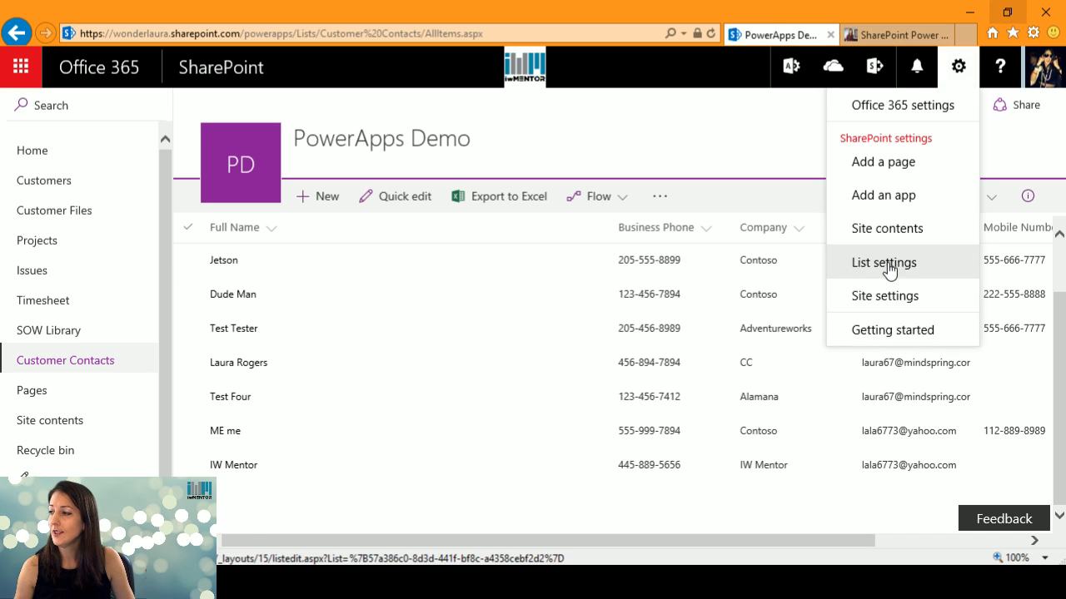
{"action": "left_click", "coordinate": [887, 264]}
{"action": "scroll", "coordinate": [649, 321], "scroll_direction": "down", "scroll_amount": 4}
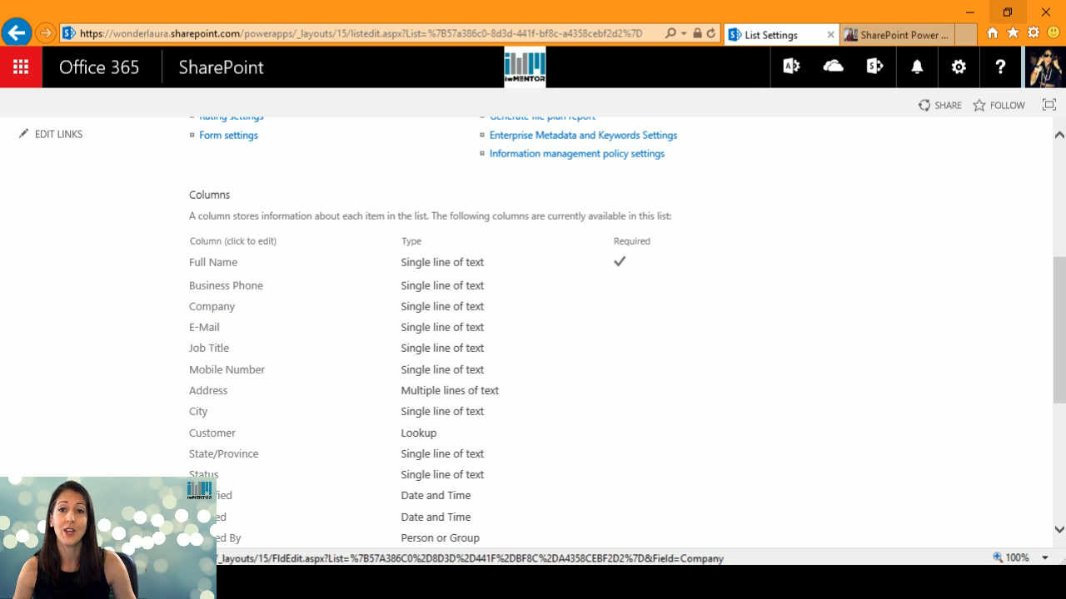
Change the REST URL filter from Title to Company eq 'Contoso'
{"action": "key", "text": "alt+Tab"}
{"action": "left_click_drag", "start_coordinate": [870, 105], "coordinate": [773, 102]}
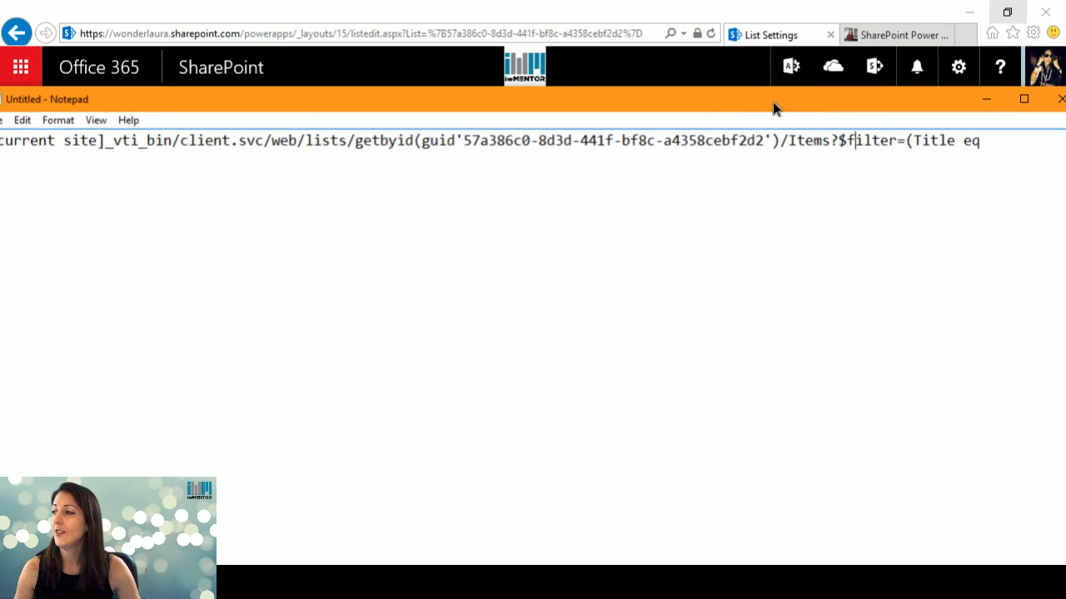
{"action": "double_click", "coordinate": [933, 140]}
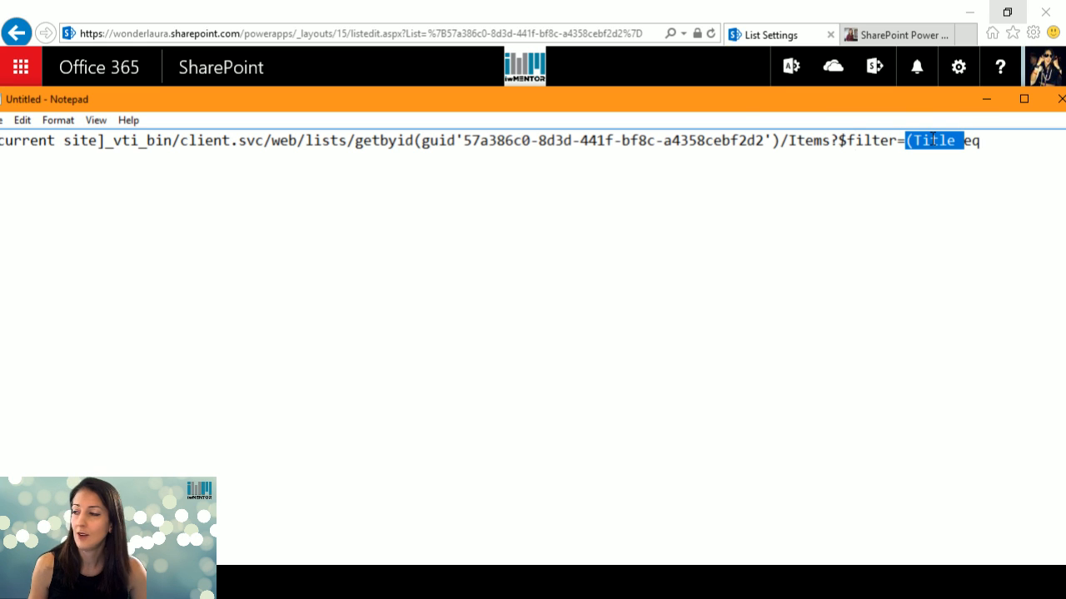
{"action": "left_click", "coordinate": [957, 140]}
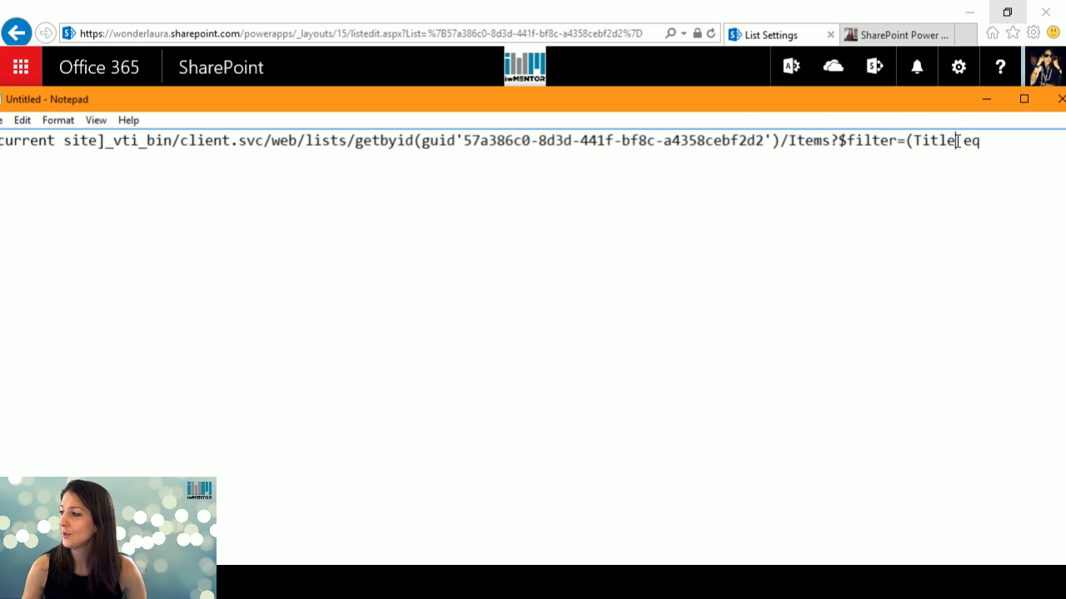
{"action": "key", "text": "BackSpace"}
{"action": "key", "text": "BackSpace"}
{"action": "key", "text": "BackSpace"}
{"action": "key", "text": "BackSpace"}
{"action": "key", "text": "BackSpace"}
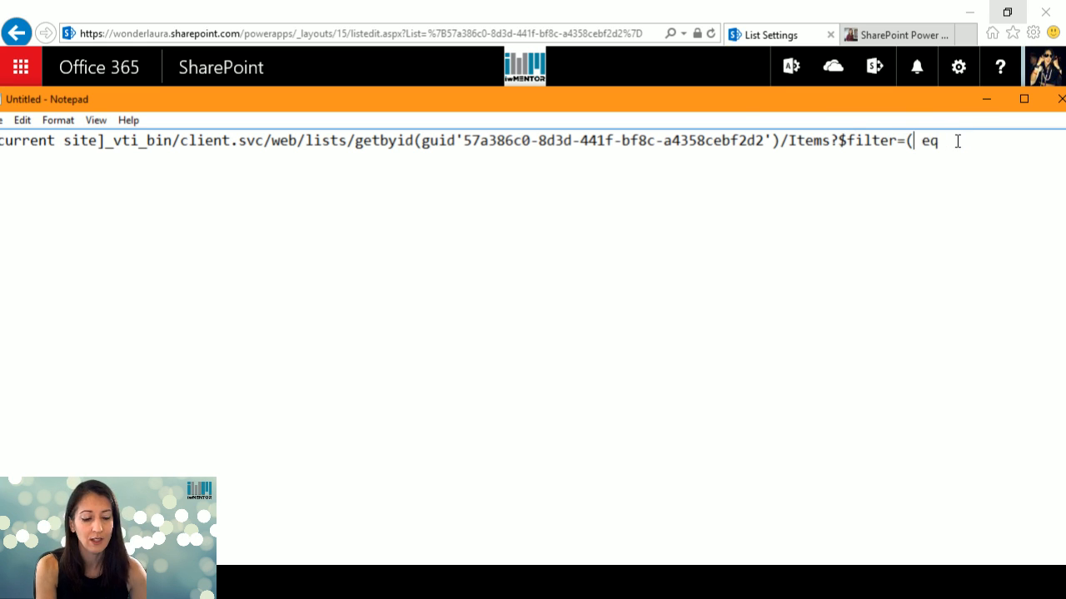
{"action": "type", "text": "Company"}
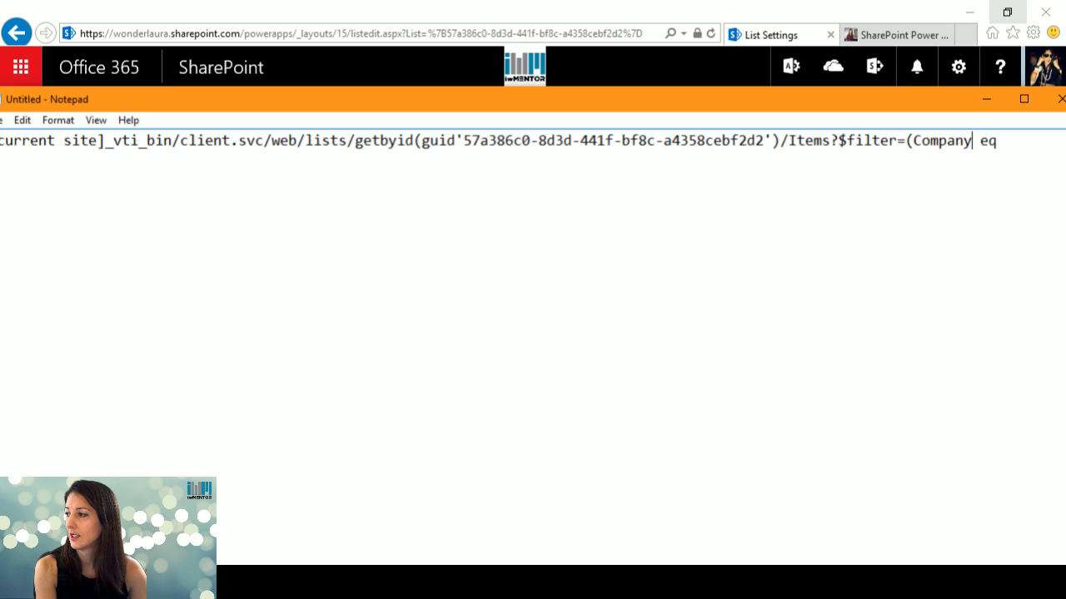
{"action": "left_click", "coordinate": [1021, 142]}
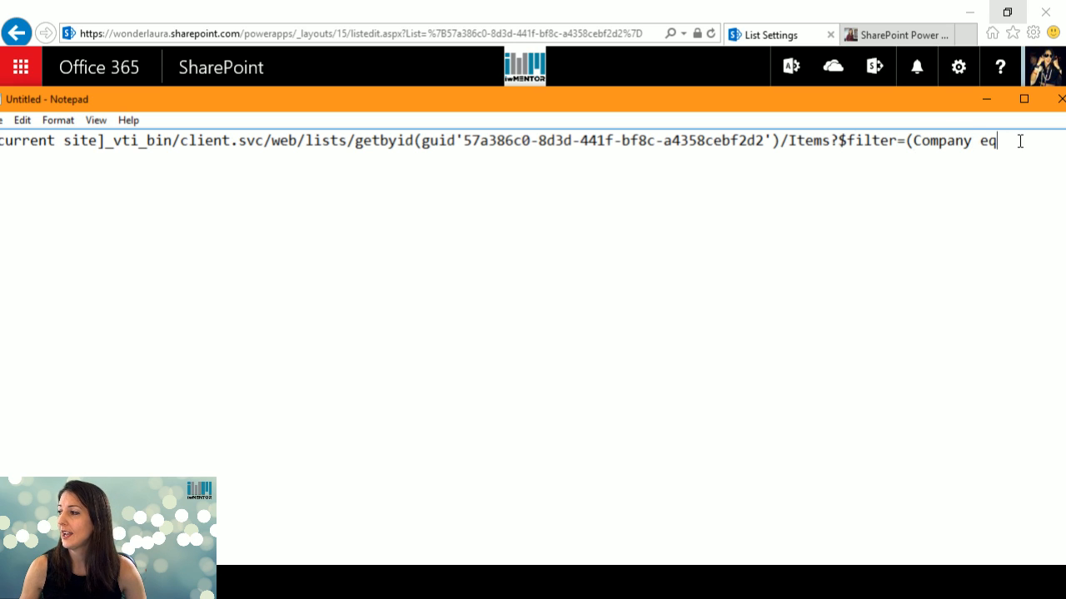
{"action": "type", "text": "'"}
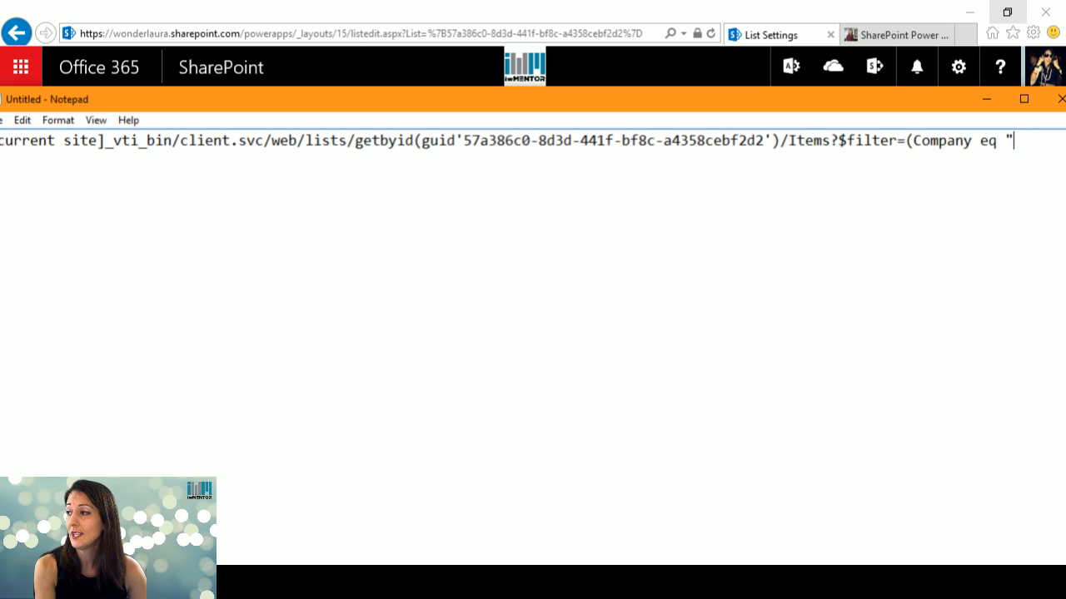
{"action": "type", "text": "Contoso'"}
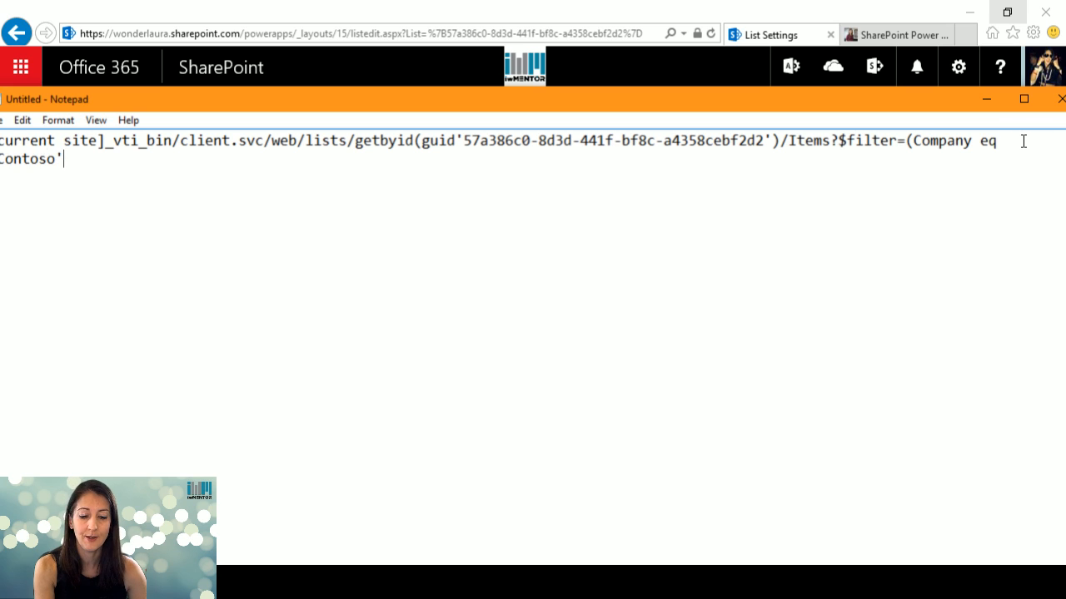
{"action": "type", "text": ")"}
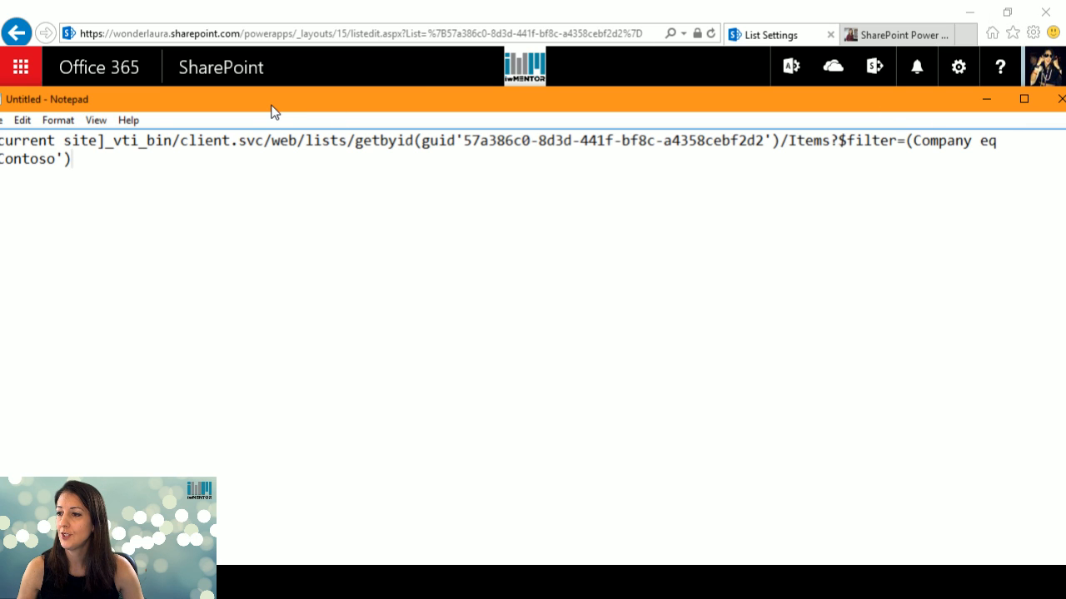
Select and copy the complete REST URL, then minimize Notepad
{"action": "left_click_drag", "start_coordinate": [270, 111], "coordinate": [333, 105]}
{"action": "left_click_drag", "start_coordinate": [47, 198], "coordinate": [229, 198]}
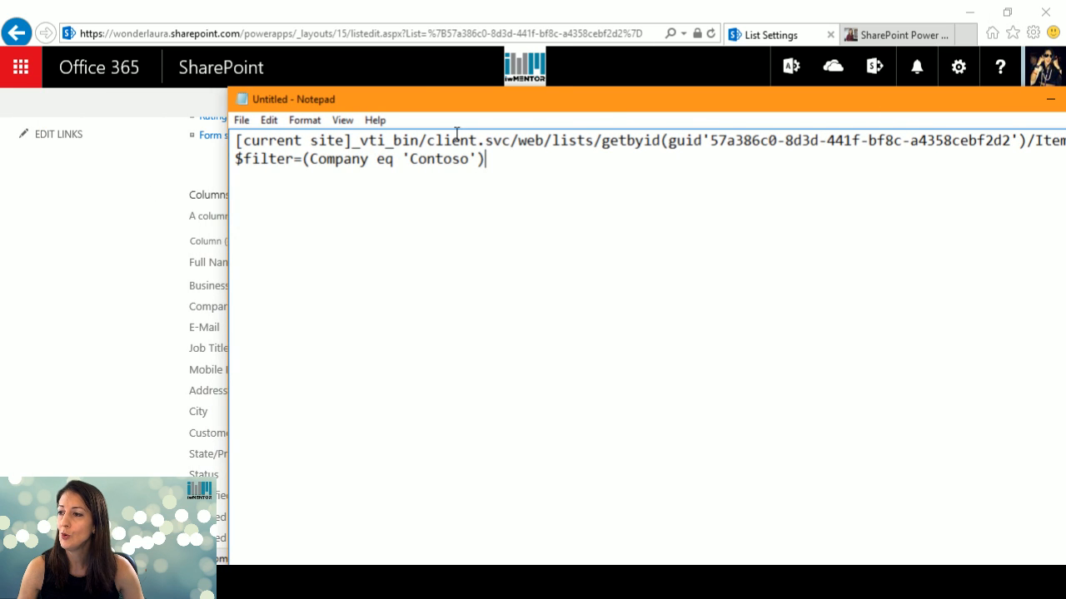
{"action": "left_click_drag", "start_coordinate": [604, 100], "coordinate": [442, 72]}
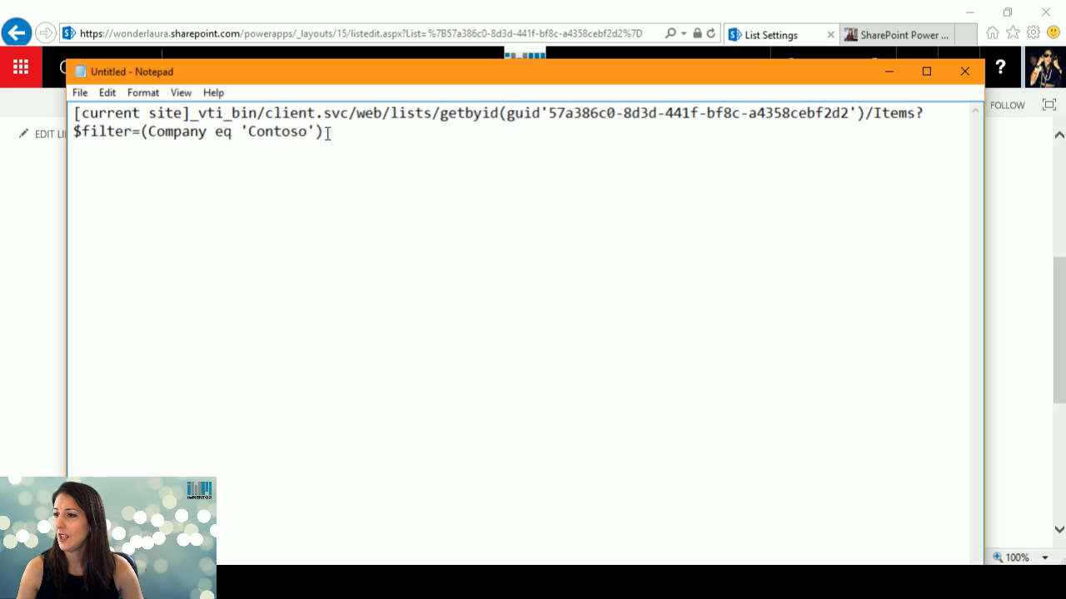
{"action": "left_click_drag", "start_coordinate": [325, 131], "coordinate": [75, 112]}
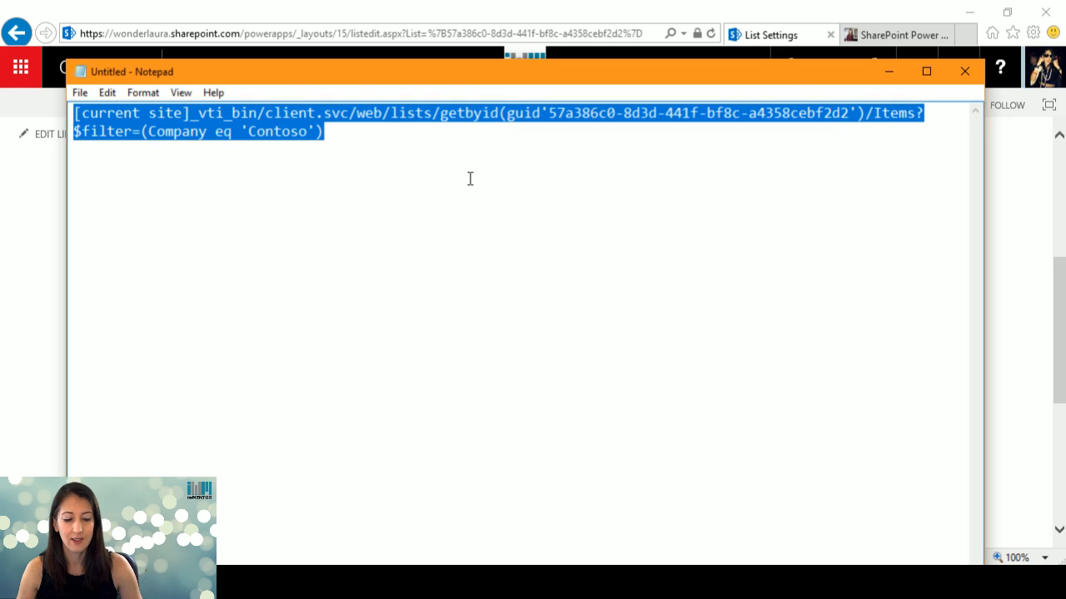
{"action": "left_click", "coordinate": [899, 70]}
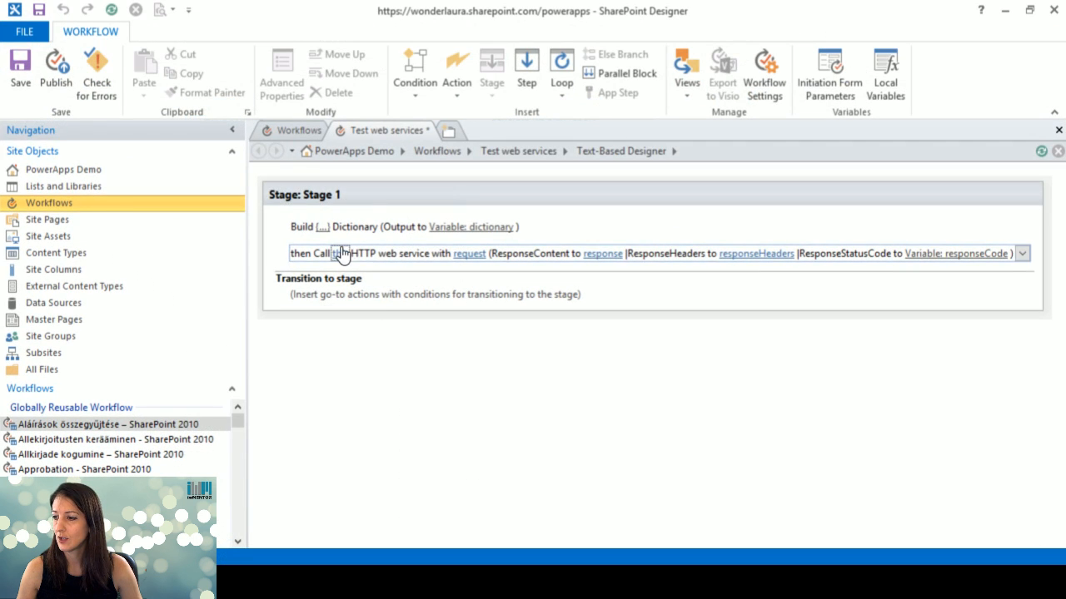
Paste the REST URL into the String Builder, replacing [current site] with Workflow Context: Current Site URL
{"action": "left_click", "coordinate": [342, 253]}
{"action": "left_click", "coordinate": [720, 259]}
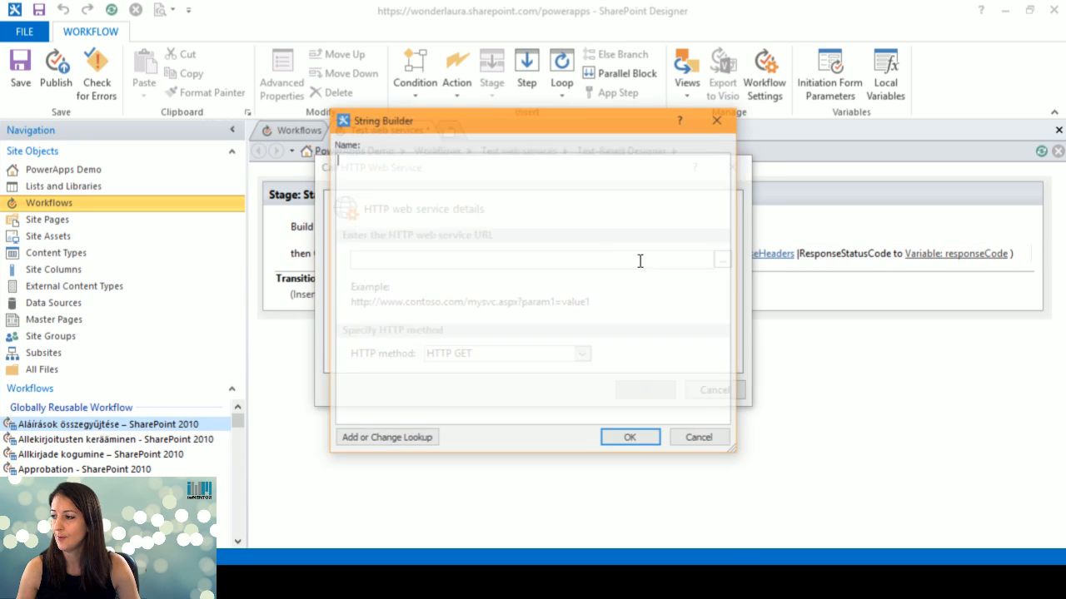
{"action": "type", "text": "[current site]_vti_bin/client.svc/web/lists/getbyid(guid'57a386c0-8d3d-441f-bf8c-a4358cebf2d2')/Items?$filter=(Company eq 'Contoso')"}
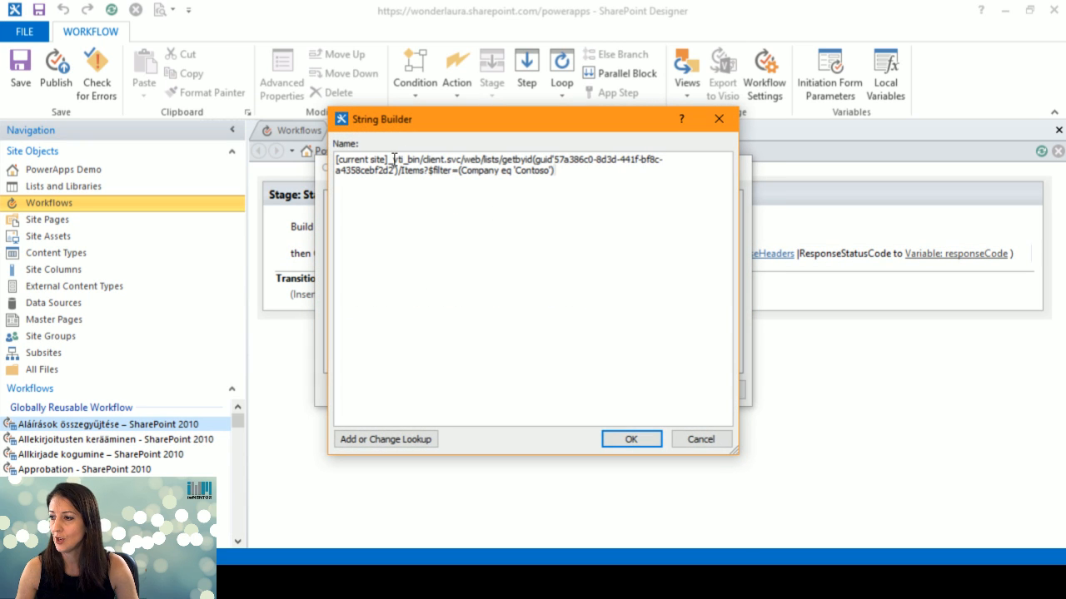
{"action": "left_click_drag", "start_coordinate": [389, 159], "coordinate": [318, 157]}
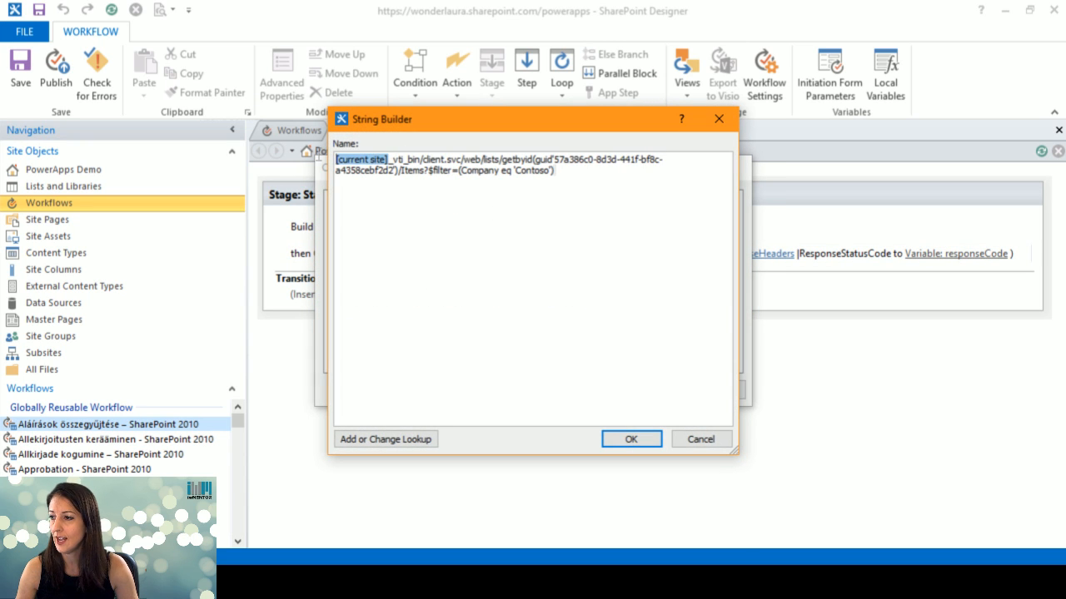
{"action": "left_click", "coordinate": [430, 441]}
{"action": "left_click", "coordinate": [533, 280]}
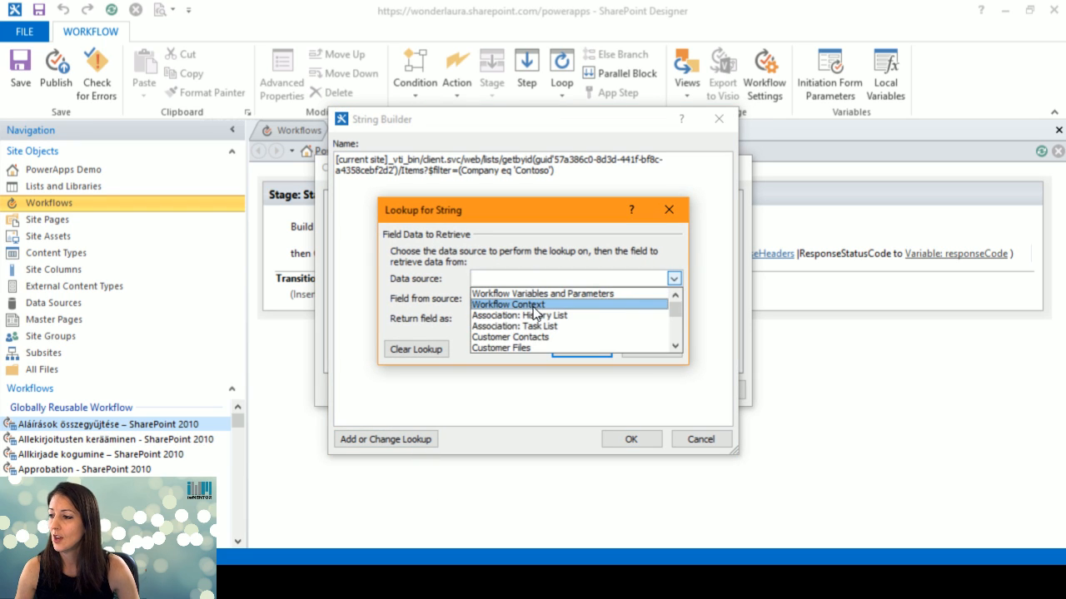
{"action": "left_click", "coordinate": [534, 305]}
{"action": "left_click", "coordinate": [534, 336]}
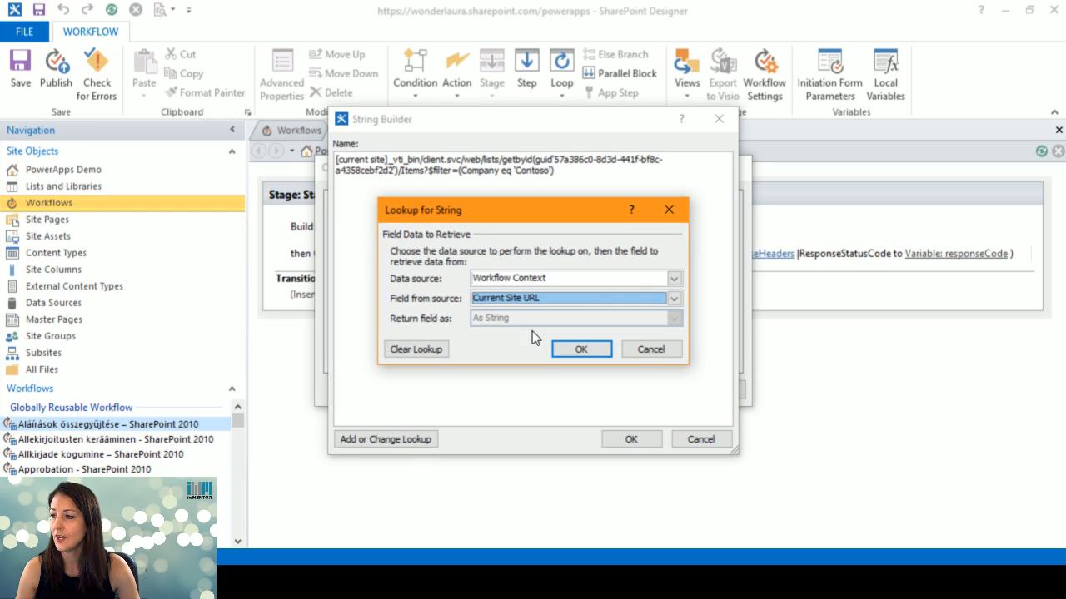
{"action": "left_click", "coordinate": [581, 350]}
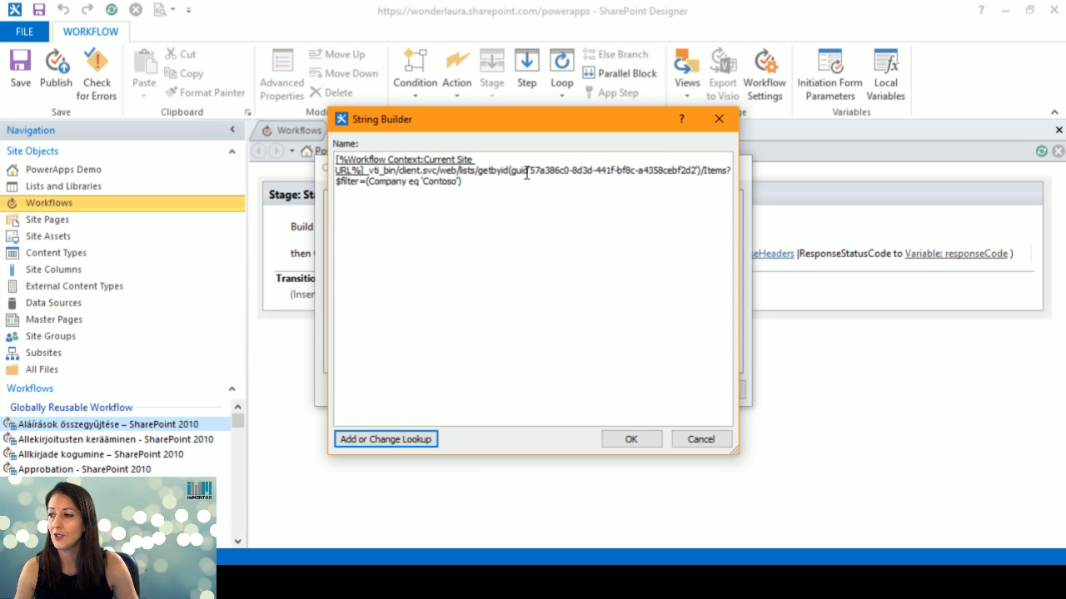
Keep the list GUID as typed and confirm the web service URL in both dialogs
{"action": "left_click_drag", "start_coordinate": [531, 171], "coordinate": [696, 171]}
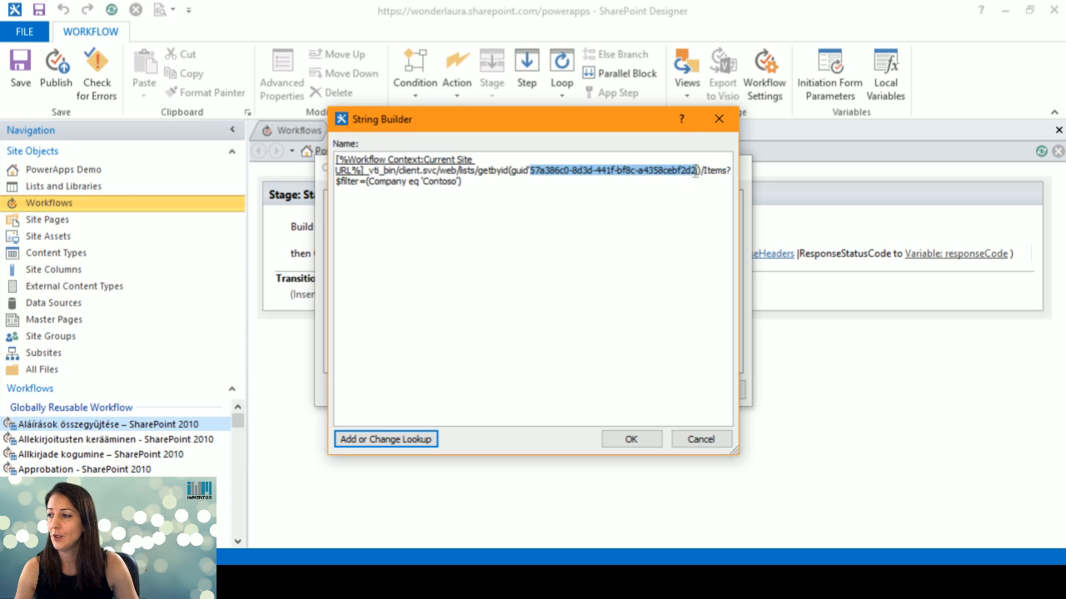
{"action": "left_click", "coordinate": [426, 439]}
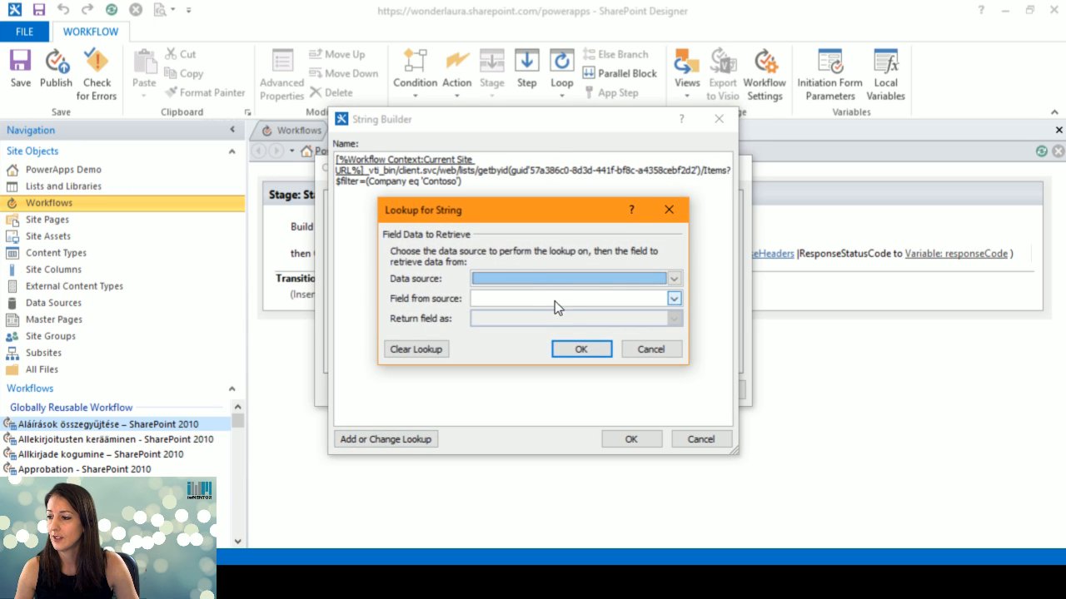
{"action": "left_click", "coordinate": [547, 280]}
{"action": "left_click", "coordinate": [545, 303]}
{"action": "left_click", "coordinate": [545, 299]}
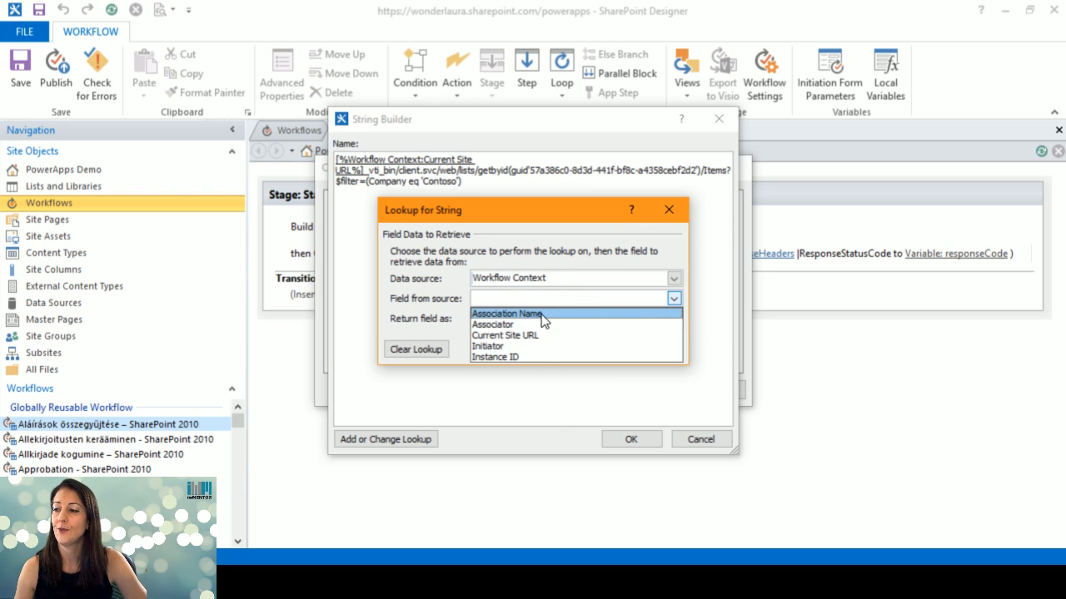
{"action": "left_click", "coordinate": [556, 206]}
{"action": "left_click", "coordinate": [669, 209]}
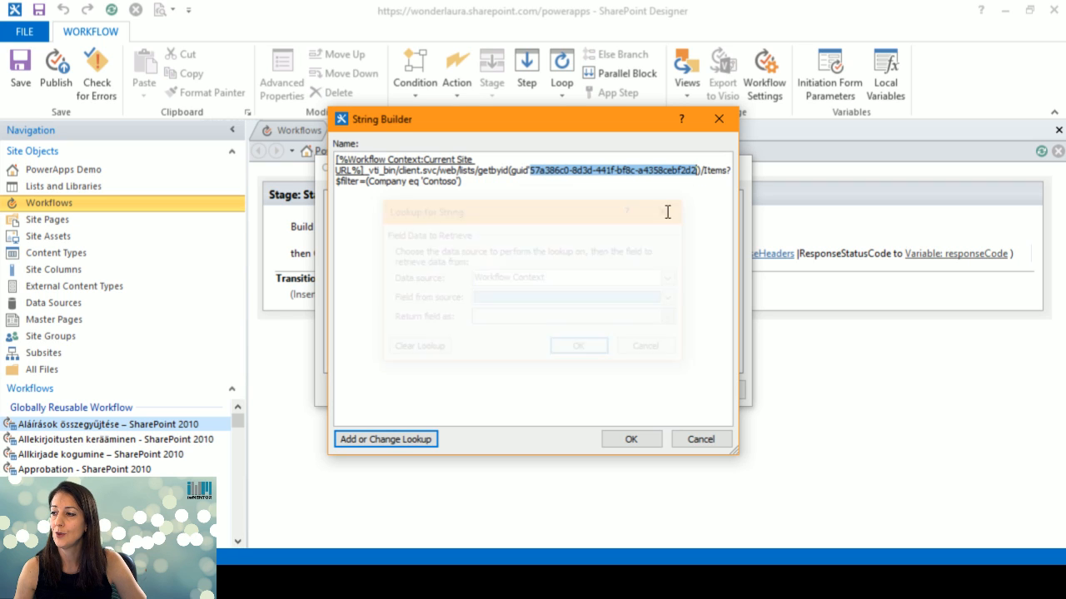
{"action": "left_click", "coordinate": [570, 175]}
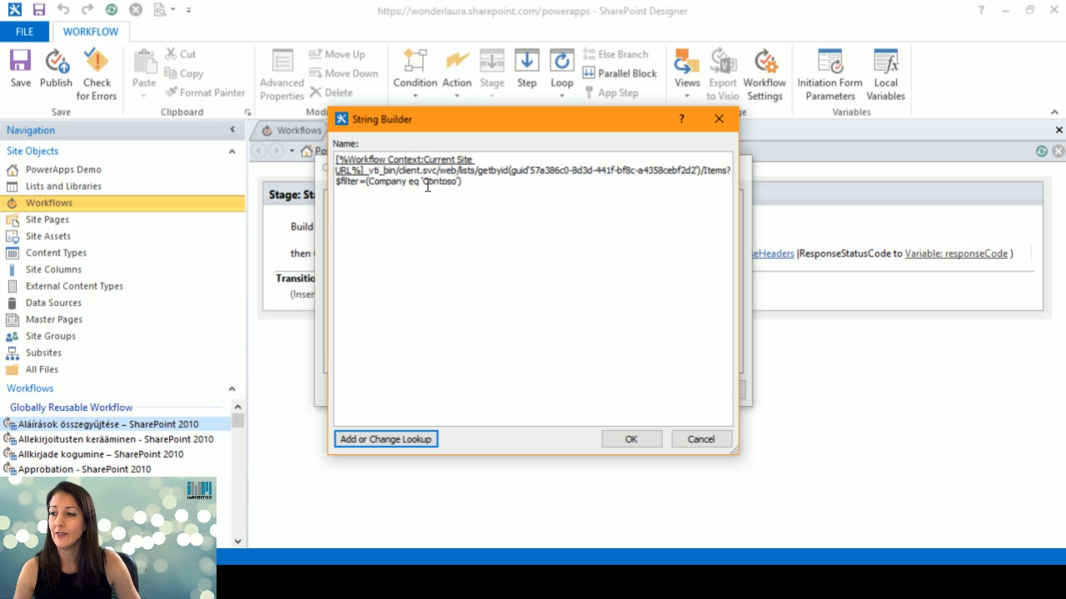
{"action": "left_click", "coordinate": [624, 439]}
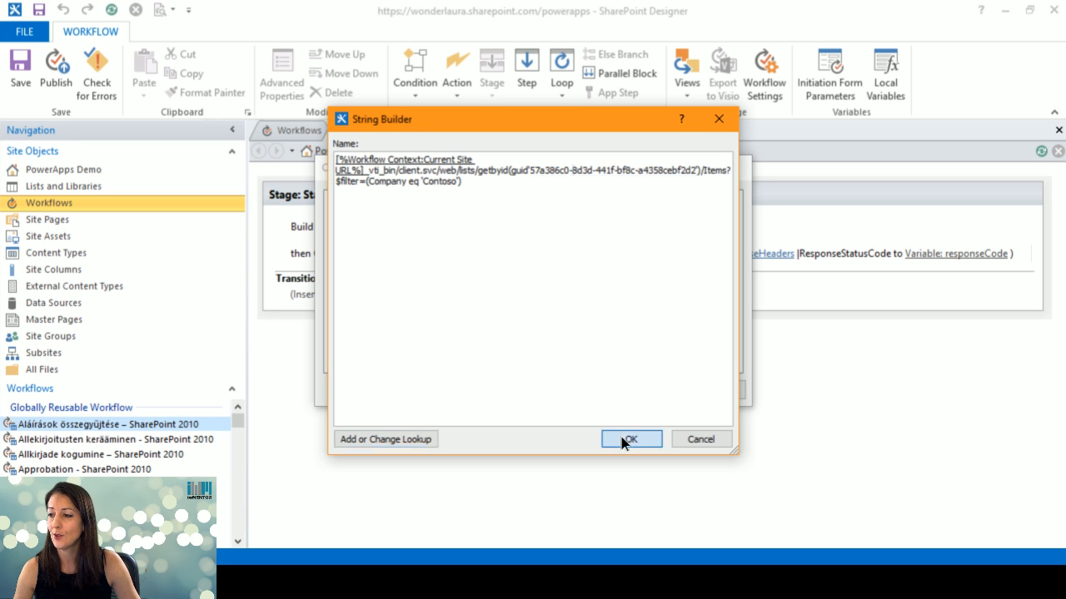
{"action": "left_click", "coordinate": [644, 390]}
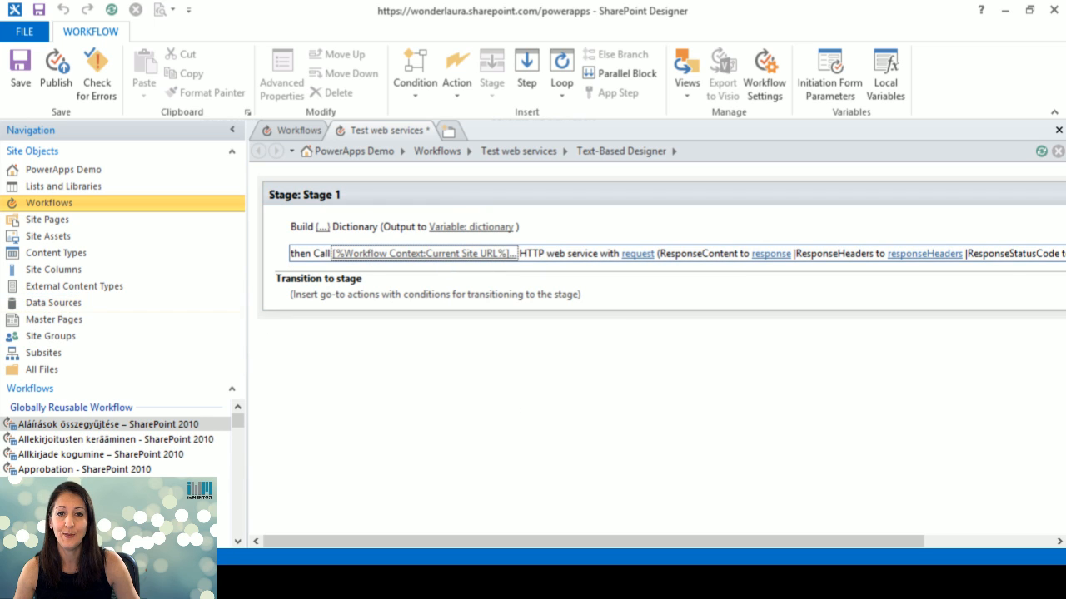
{"action": "key", "text": "alt+Tab"}
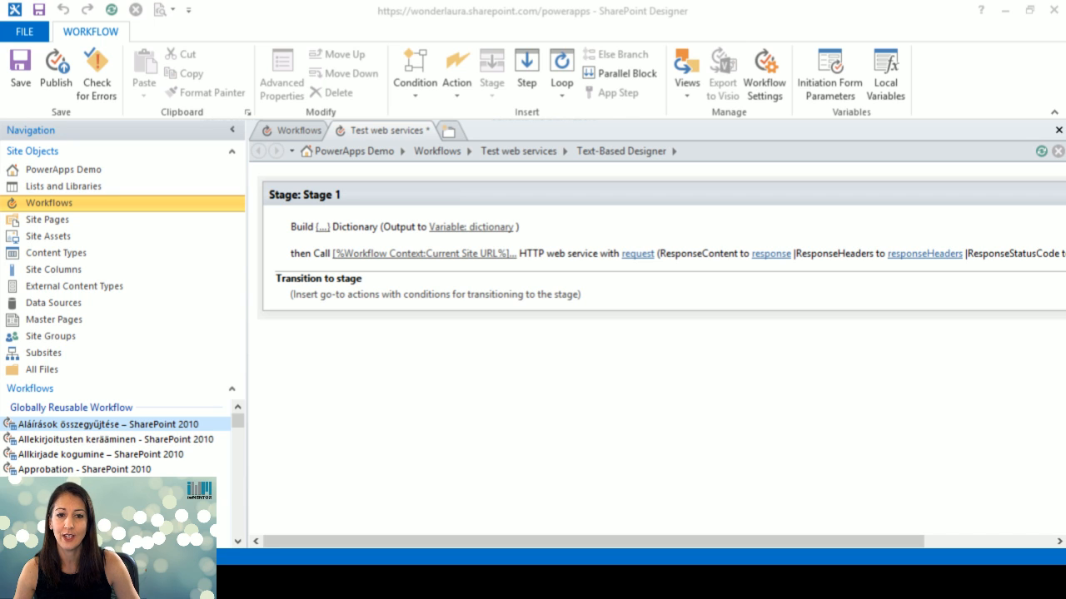
{"action": "left_click", "coordinate": [579, 255]}
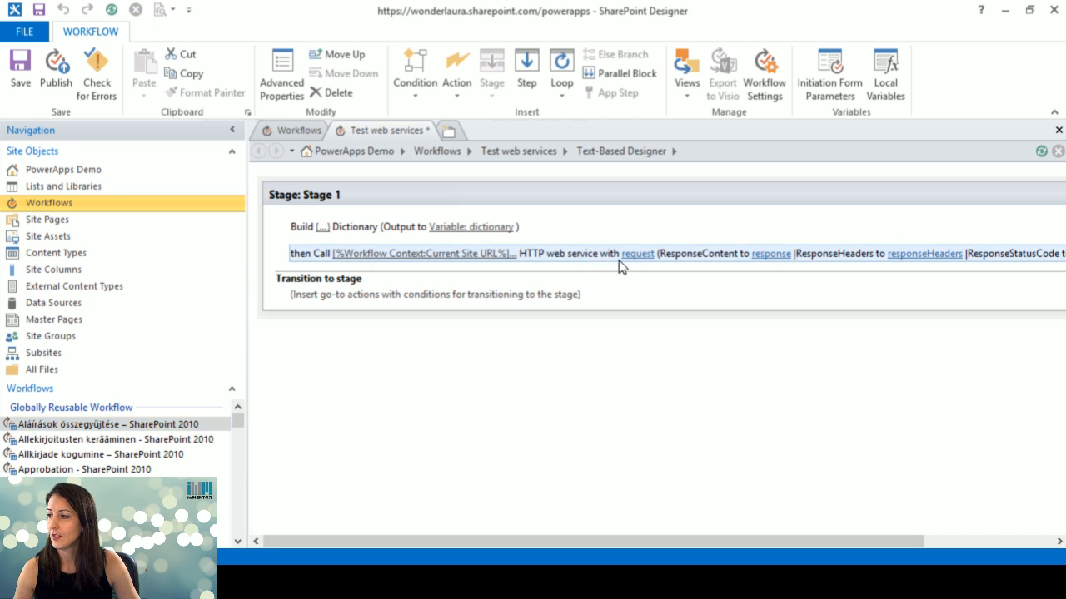
Set the call's RequestHeaders to Variable: dictionary in its Advanced Properties
{"action": "left_click", "coordinate": [281, 79]}
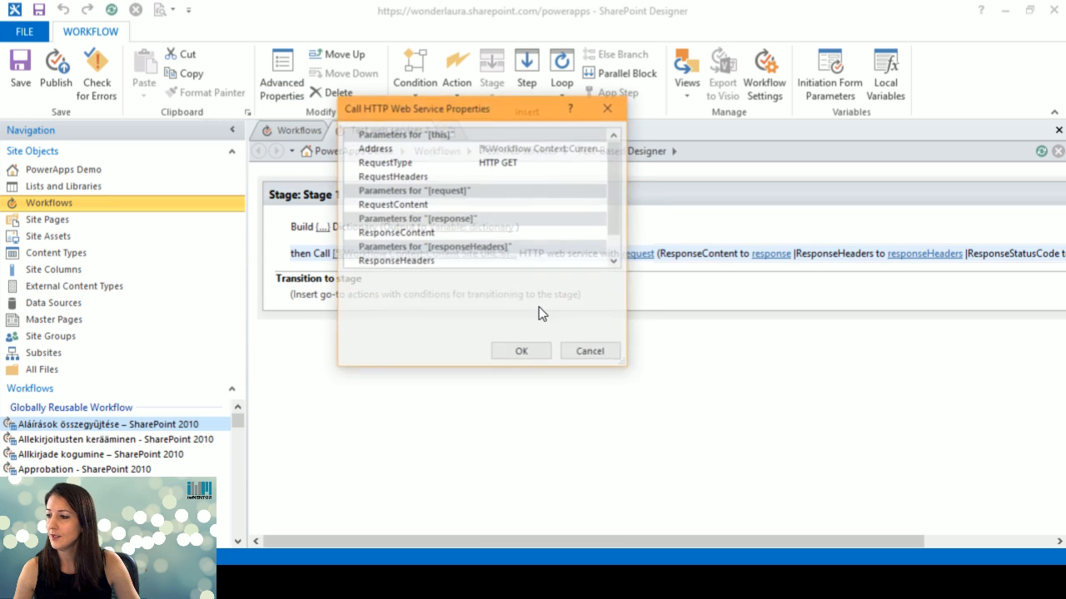
{"action": "left_click", "coordinate": [496, 178]}
{"action": "left_click", "coordinate": [600, 177]}
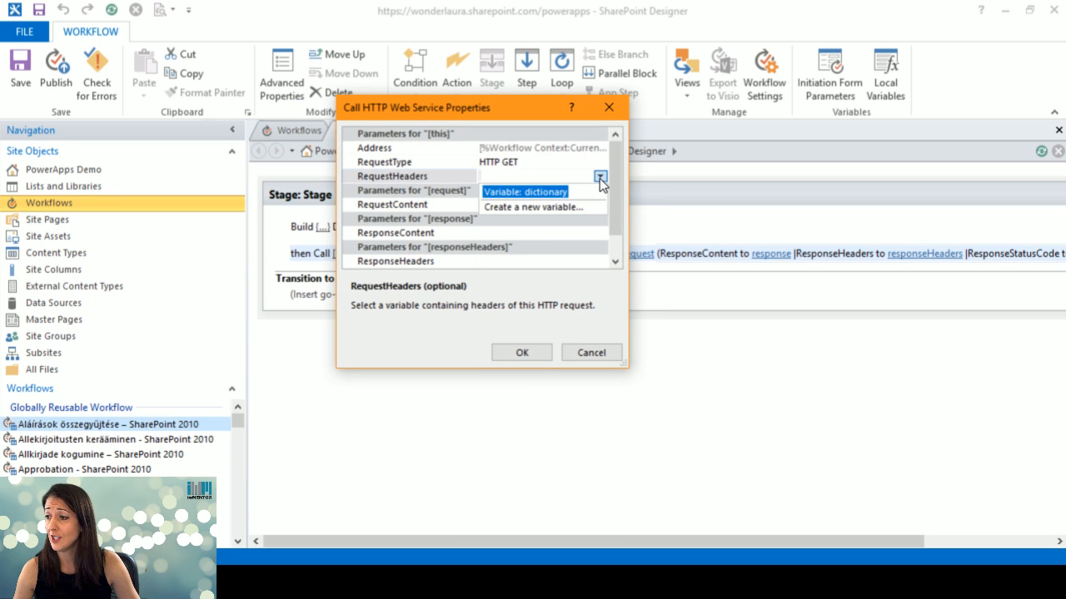
{"action": "left_click", "coordinate": [541, 193]}
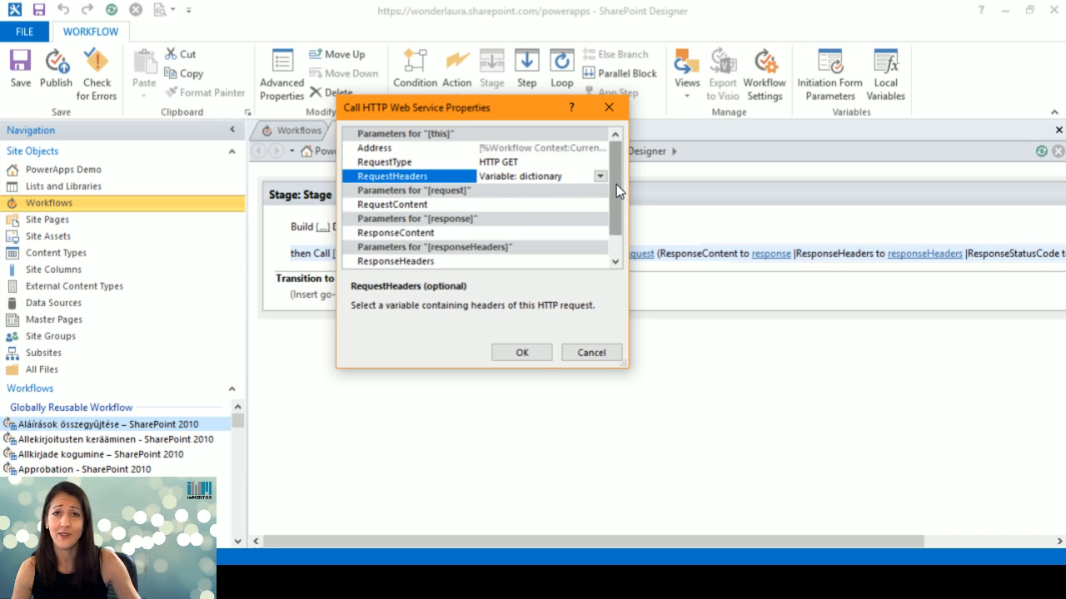
{"action": "left_click", "coordinate": [522, 354]}
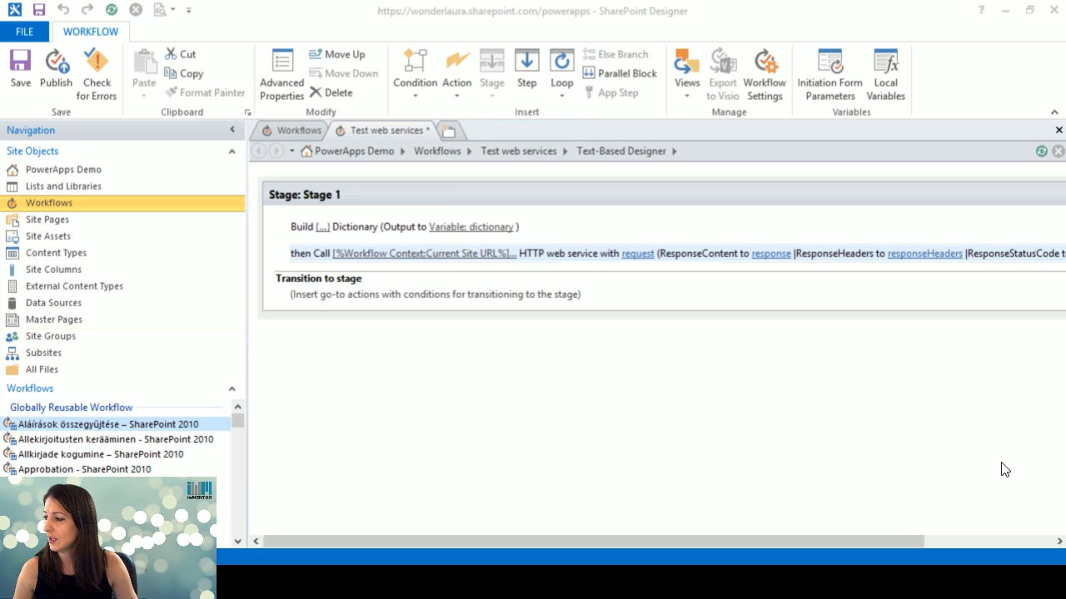
{"action": "left_click", "coordinate": [952, 541]}
{"action": "mouse_move", "coordinate": [941, 541]}
{"action": "left_mouse_down"}
{"action": "mouse_move", "coordinate": [909, 542]}
{"action": "mouse_move", "coordinate": [933, 539]}
{"action": "left_mouse_up"}
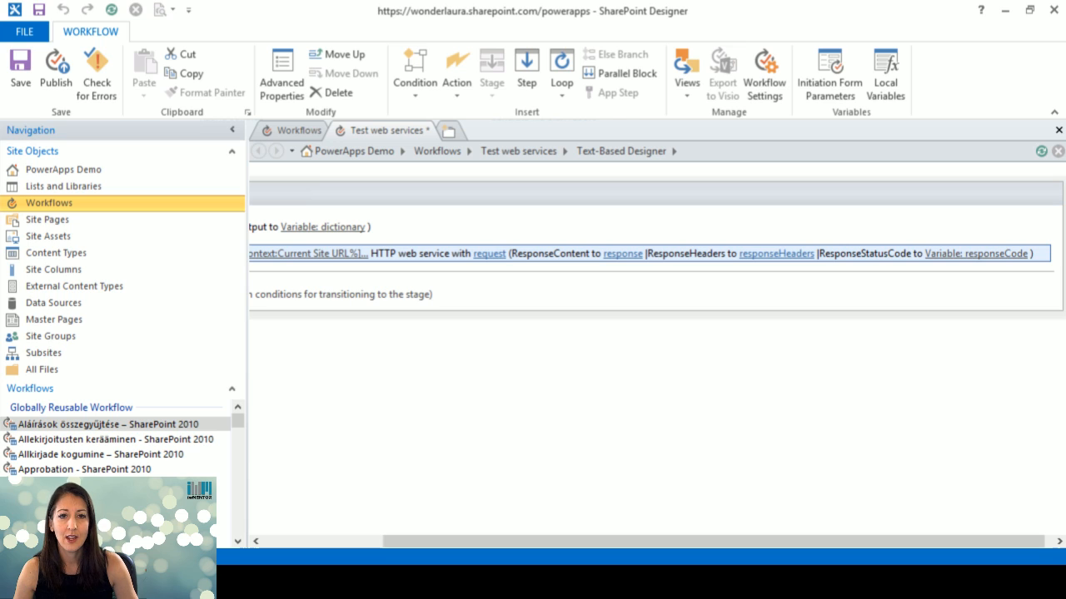
{"action": "key", "text": "alt+Tab"}
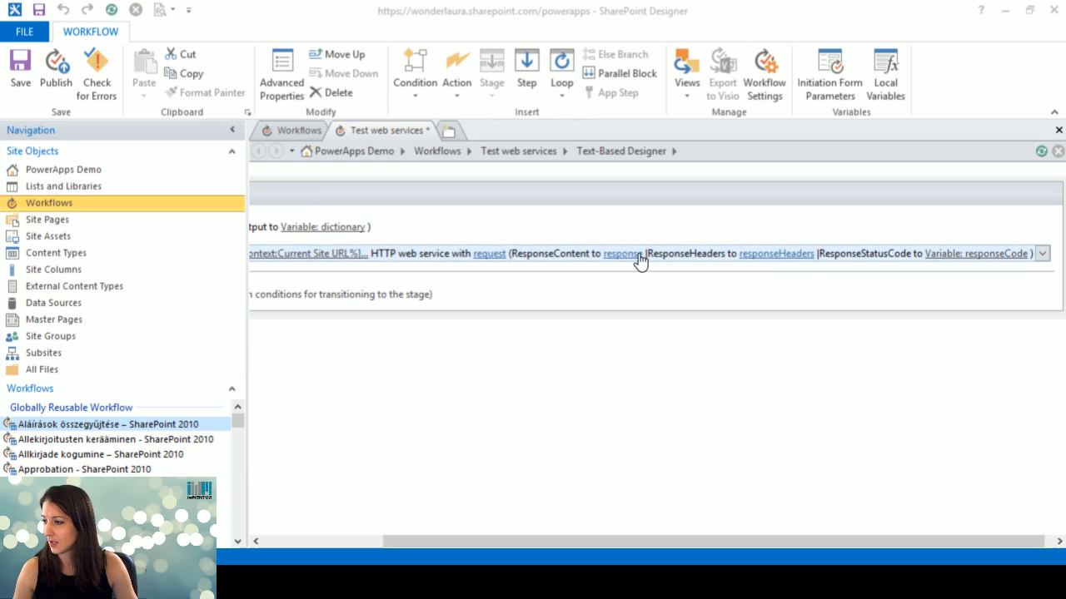
Set ResponseContent to a new Dictionary variable named SPlistJSON in the call's properties
{"action": "left_click", "coordinate": [1041, 254]}
{"action": "left_click", "coordinate": [979, 395]}
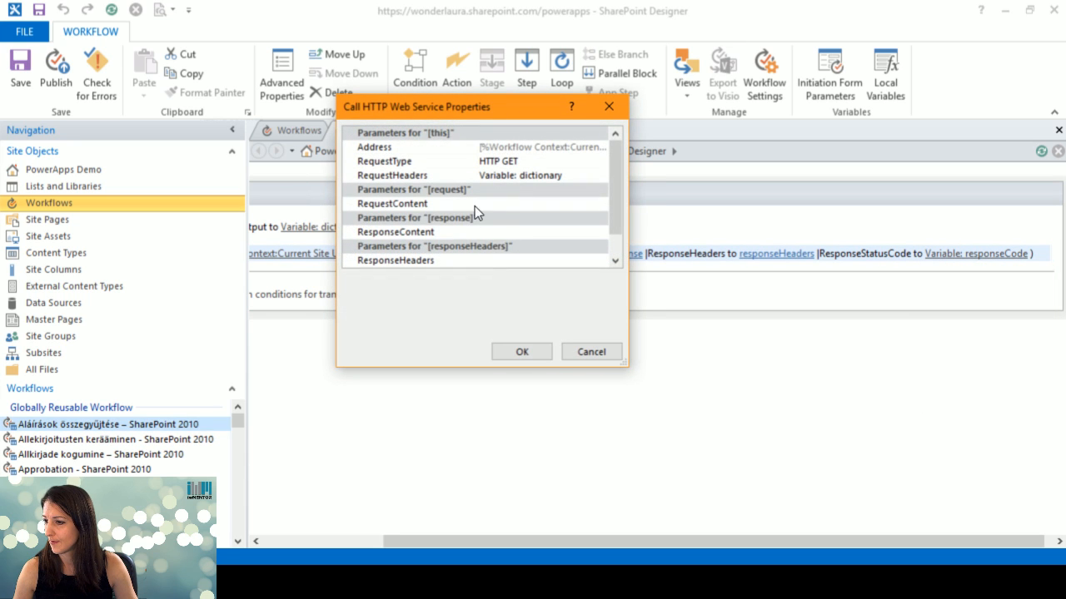
{"action": "left_click", "coordinate": [499, 234]}
{"action": "left_click", "coordinate": [600, 232]}
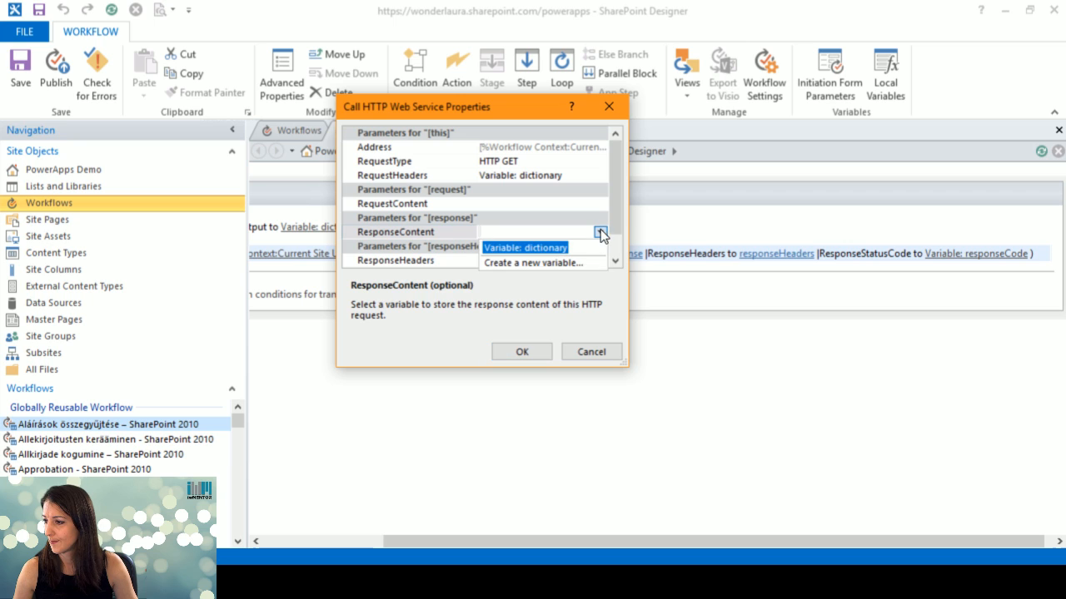
{"action": "left_click", "coordinate": [549, 265]}
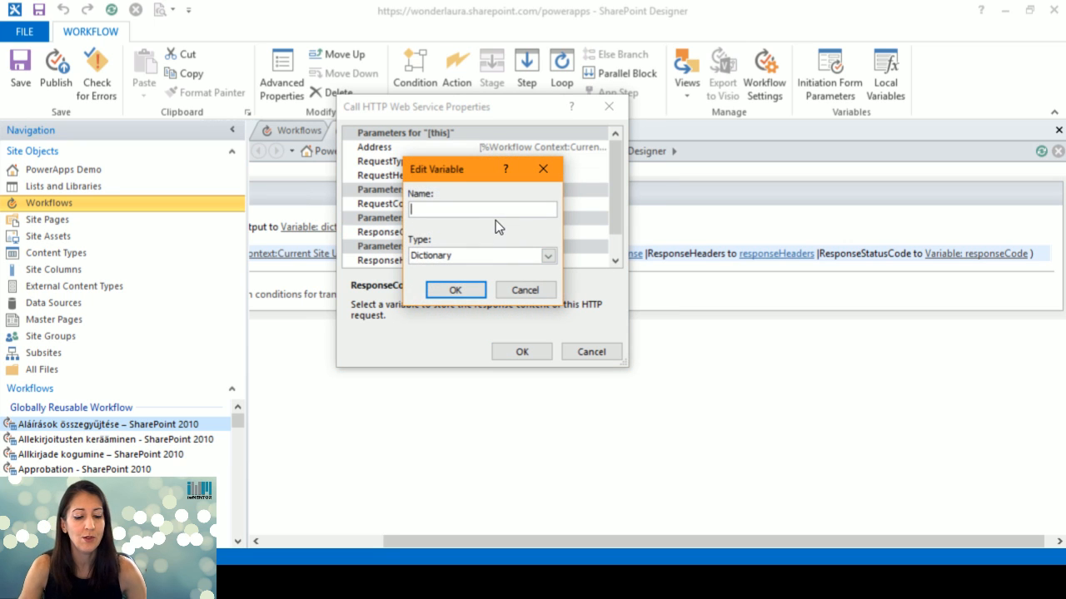
{"action": "type", "text": "SPlistJO"}
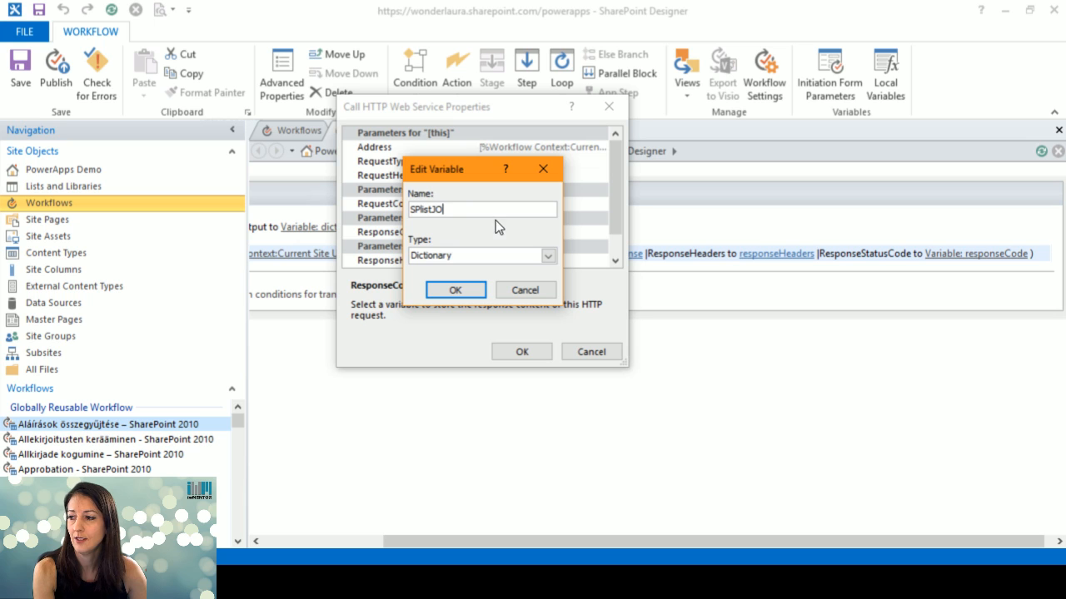
{"action": "key", "text": "BackSpace"}
{"action": "type", "text": "SON"}
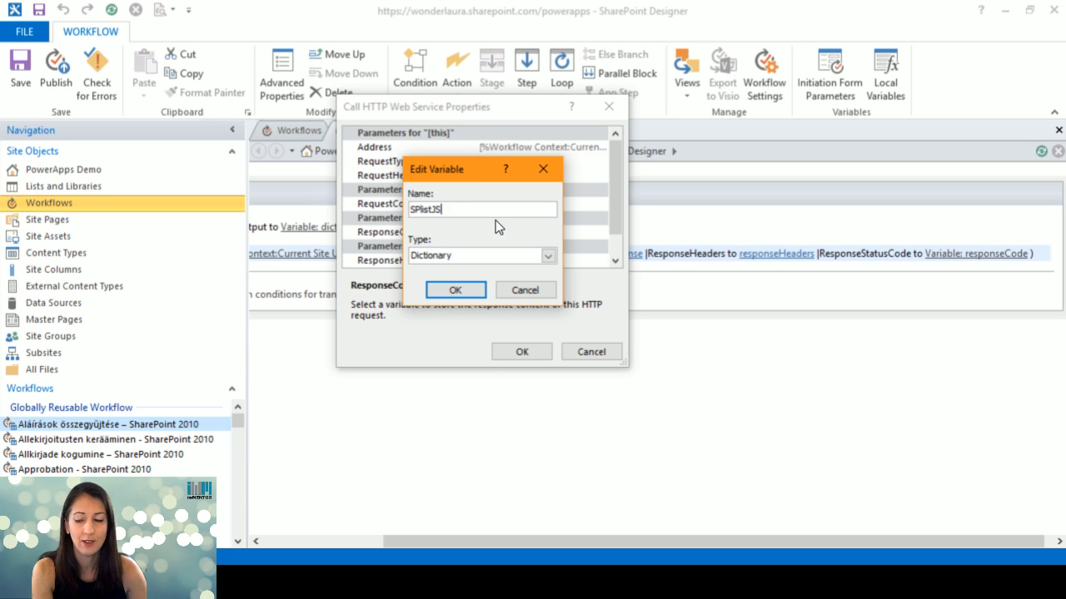
{"action": "left_click", "coordinate": [454, 290]}
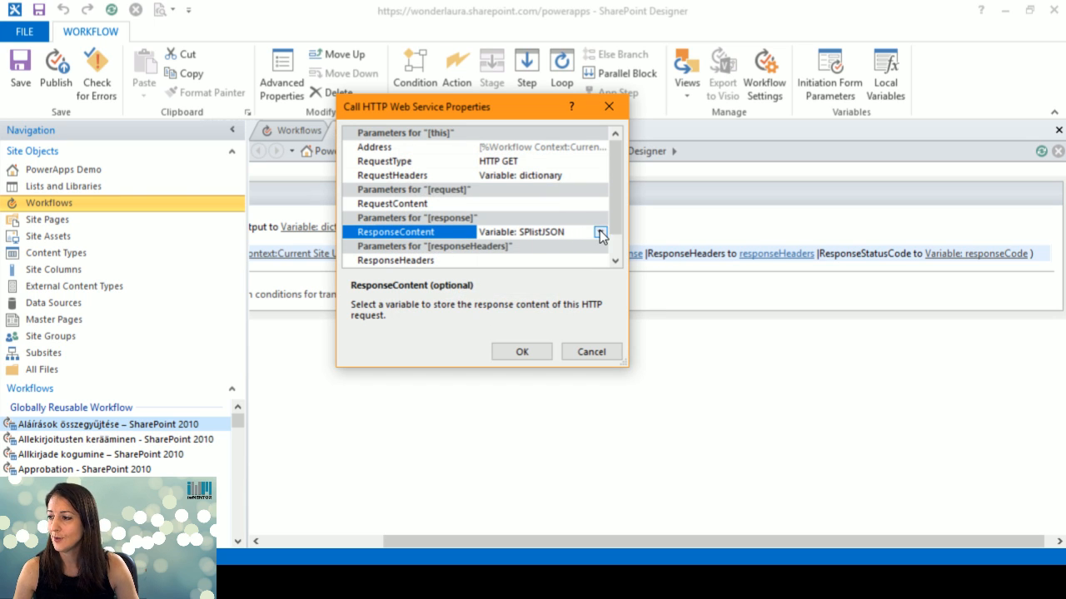
{"action": "left_click", "coordinate": [522, 352]}
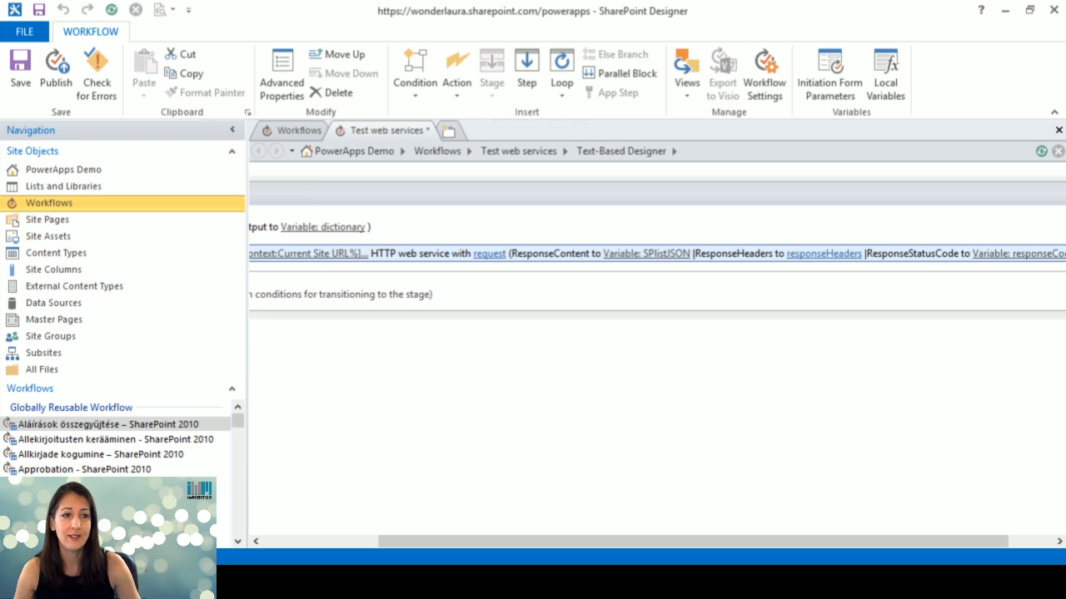
Add a Go to stage transition in Stage 1 pointing to End of Workflow
{"action": "key", "text": "alt+Tab"}
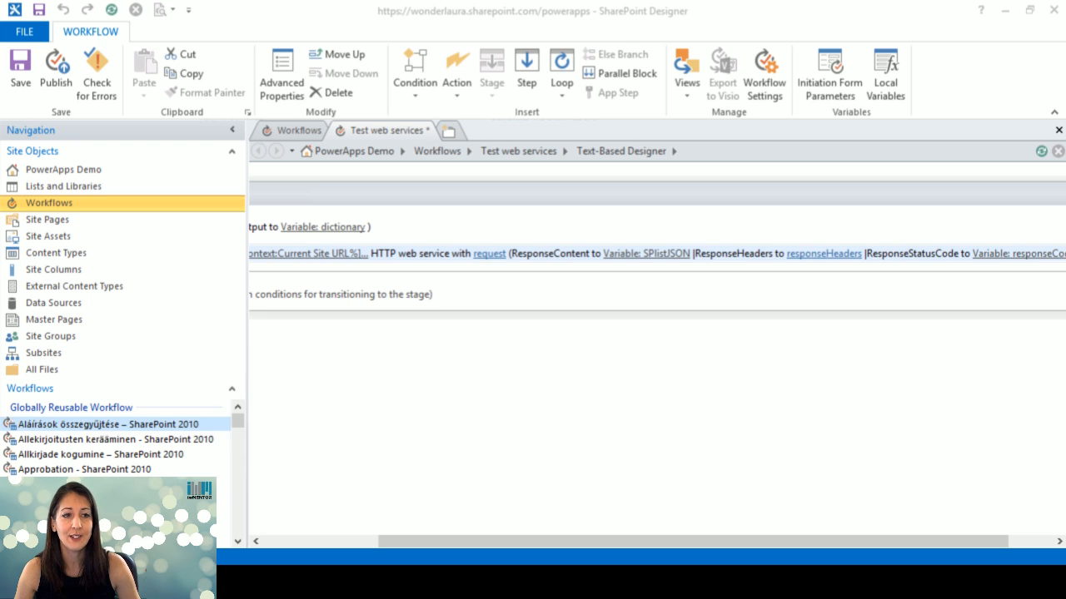
{"action": "left_click", "coordinate": [346, 542]}
{"action": "left_click", "coordinate": [363, 301]}
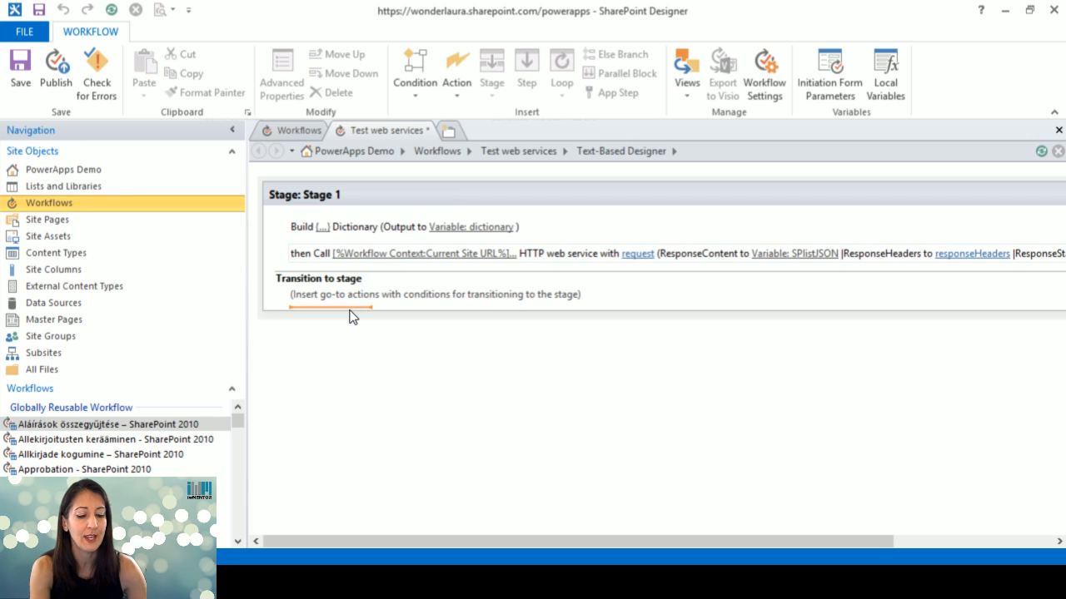
{"action": "type", "text": "go"}
{"action": "key", "text": "Return"}
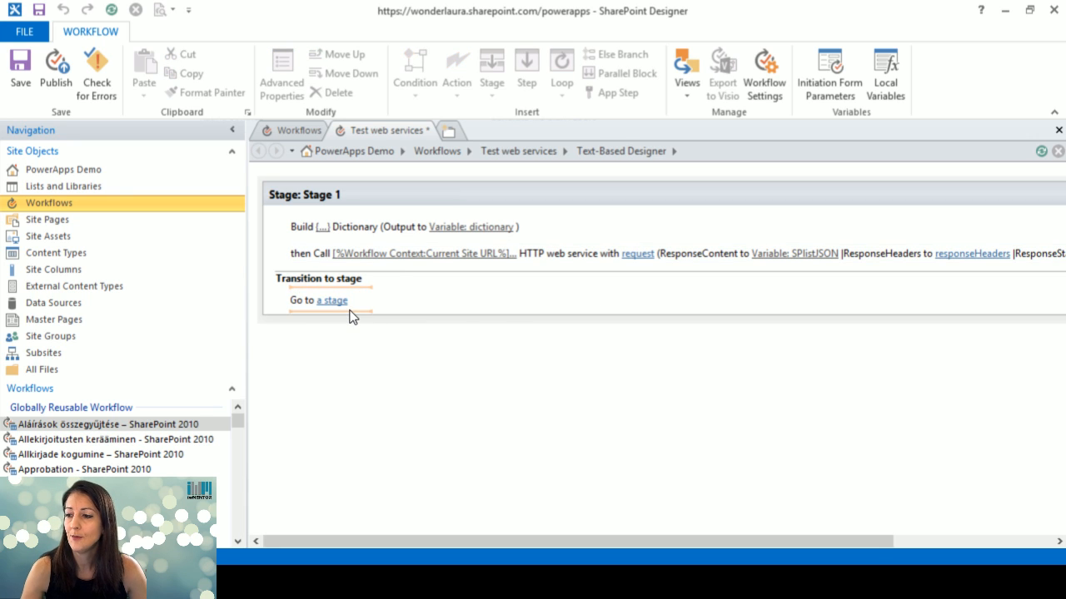
{"action": "left_click", "coordinate": [332, 300]}
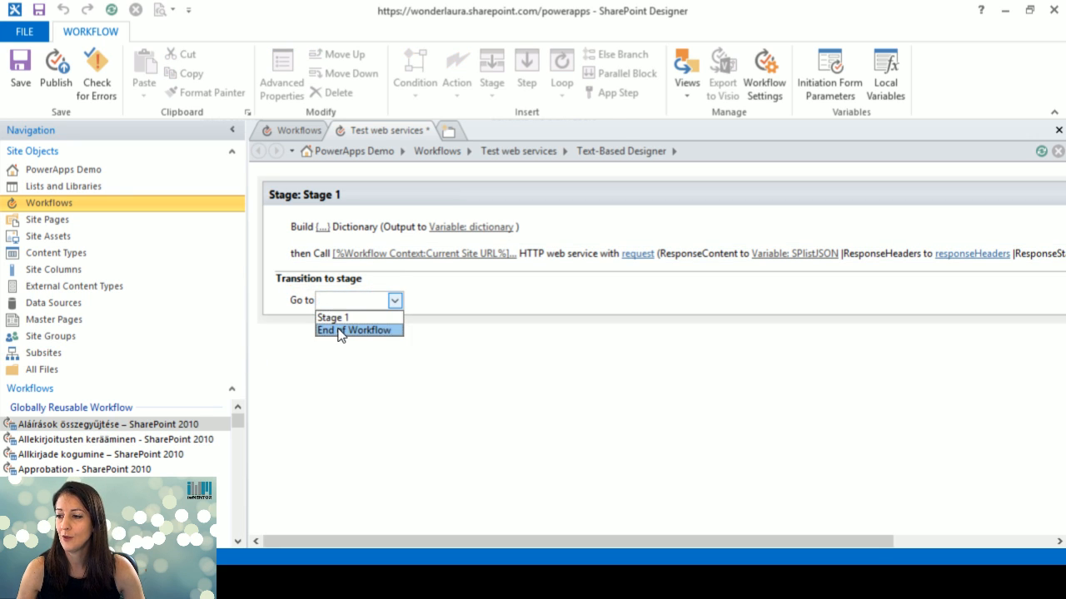
{"action": "left_click", "coordinate": [343, 330]}
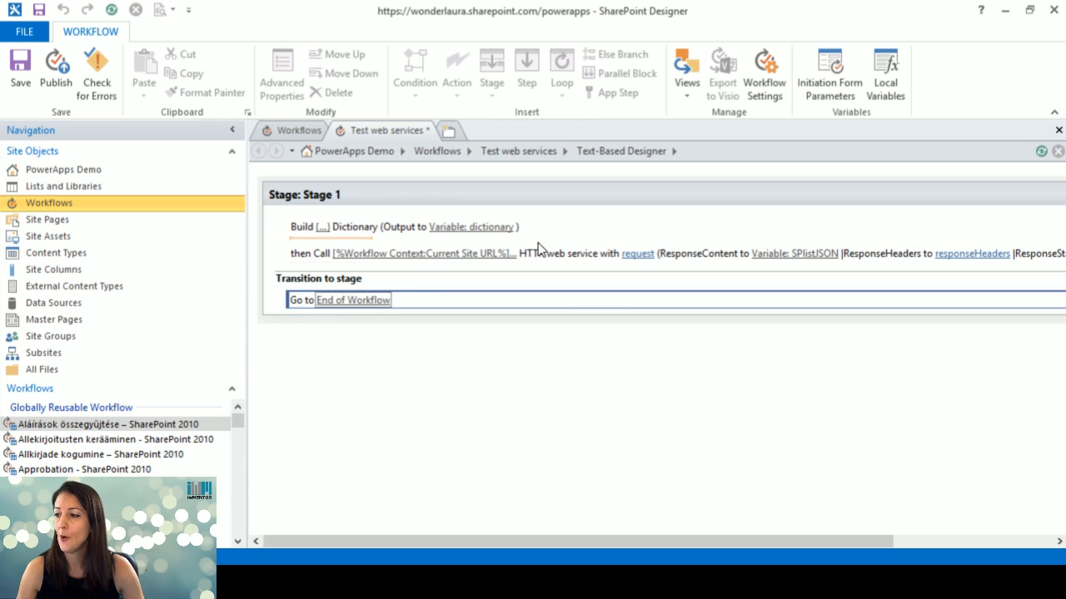
{"action": "left_click", "coordinate": [871, 253]}
{"action": "left_click", "coordinate": [323, 268]}
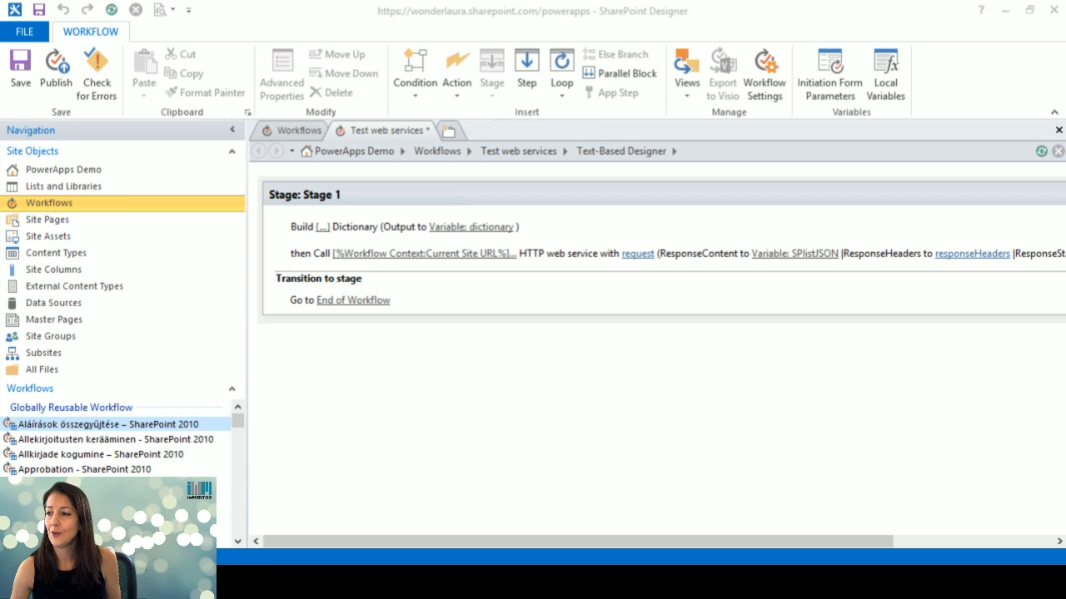
{"action": "left_click", "coordinate": [477, 262]}
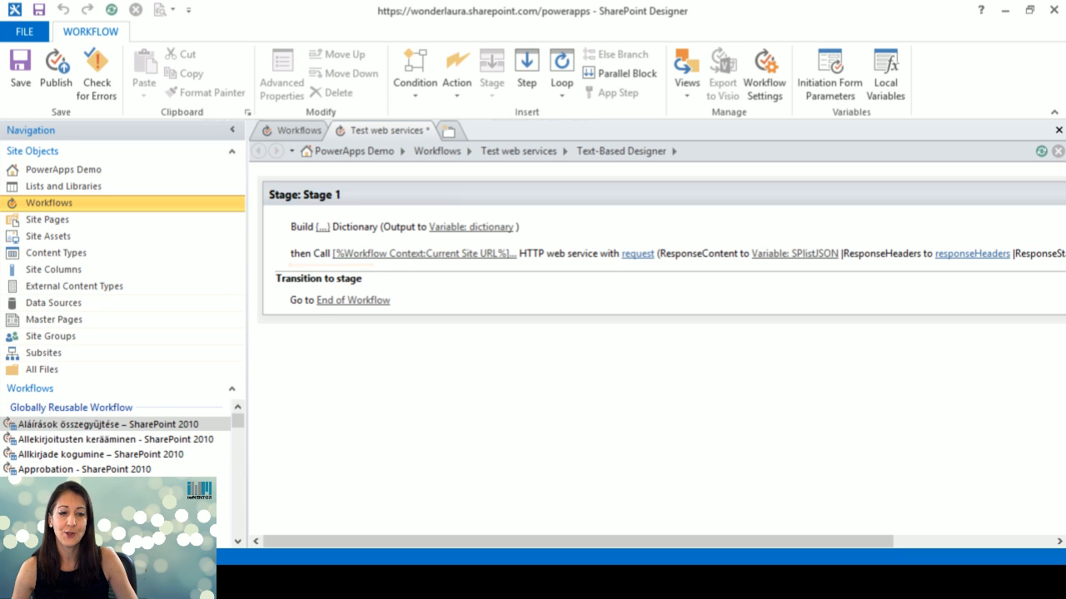
{"action": "left_click", "coordinate": [167, 583]}
Create a new custom list named test
{"action": "left_click", "coordinate": [960, 67]}
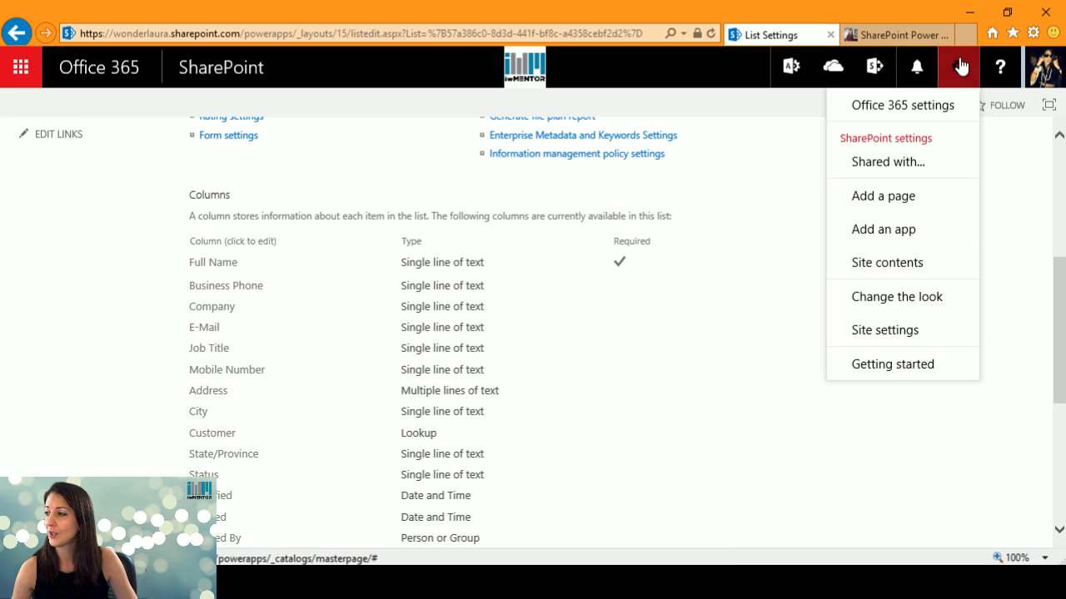
{"action": "left_click", "coordinate": [894, 229]}
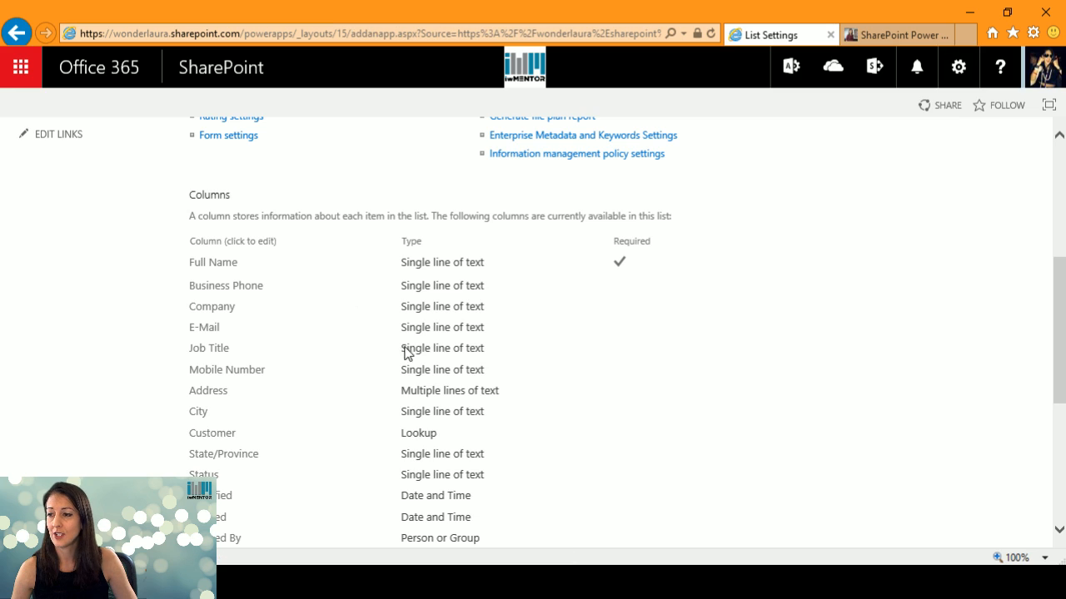
{"action": "left_click", "coordinate": [381, 326]}
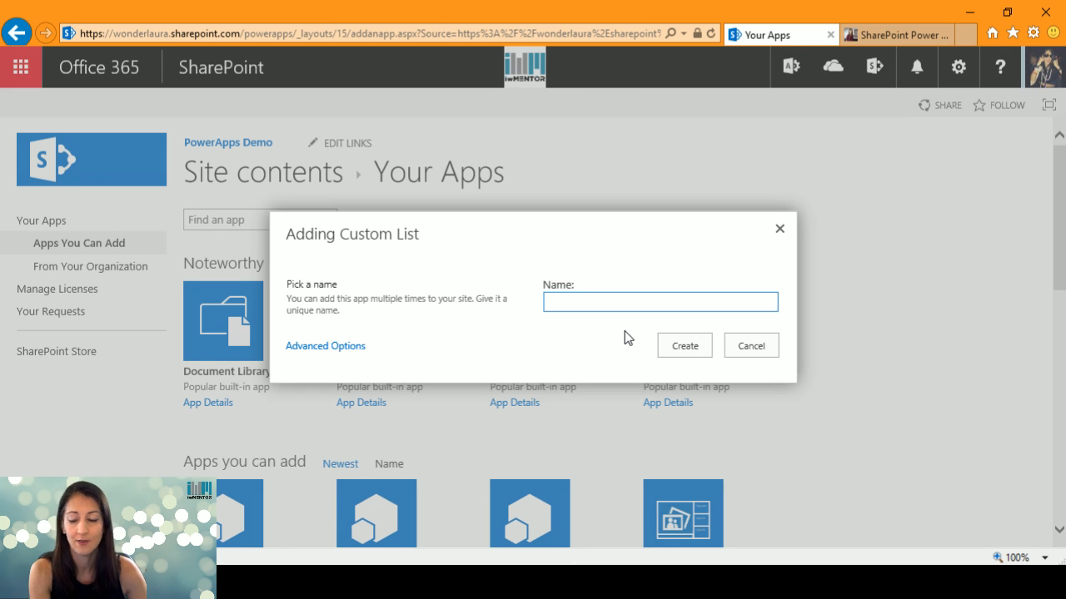
{"action": "type", "text": "test"}
{"action": "left_click", "coordinate": [670, 345]}
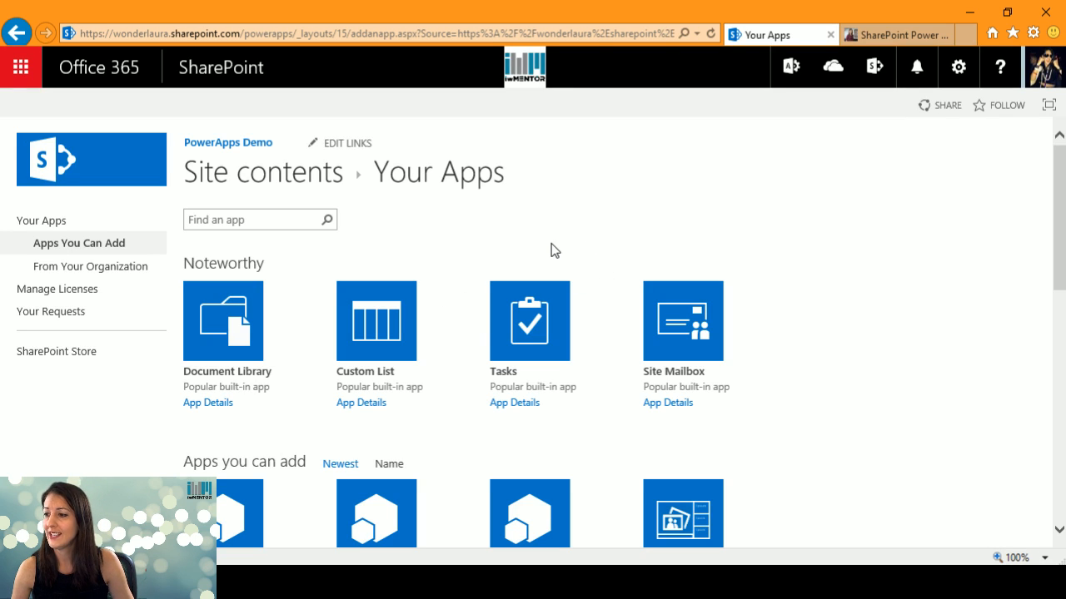
Open the test list's settings and scroll to its Columns section
{"action": "scroll", "coordinate": [519, 335], "scroll_direction": "down", "scroll_amount": 3}
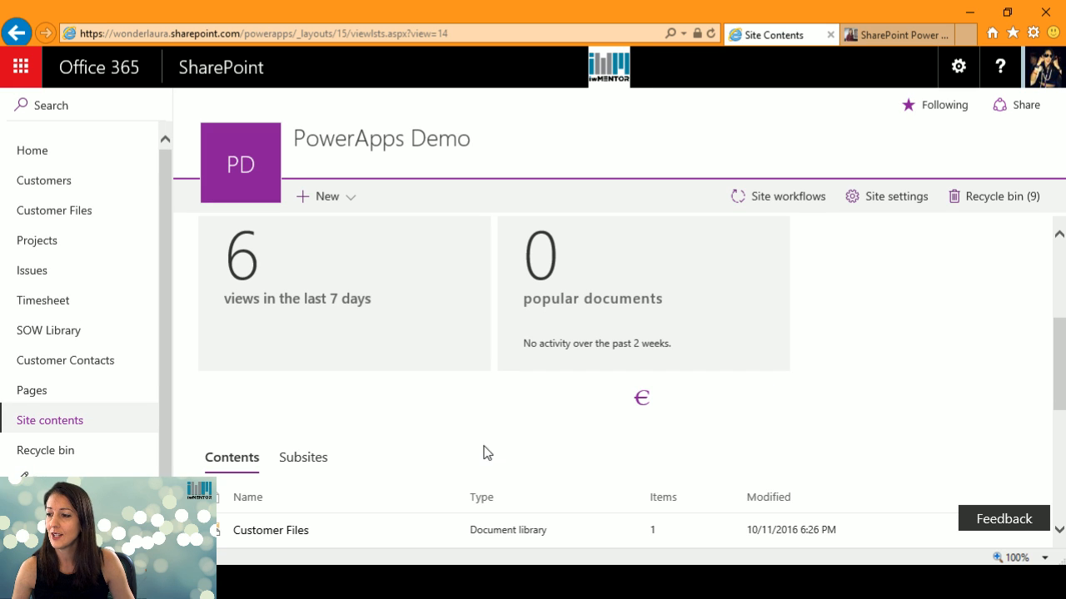
{"action": "scroll", "coordinate": [409, 393], "scroll_direction": "down", "scroll_amount": 5}
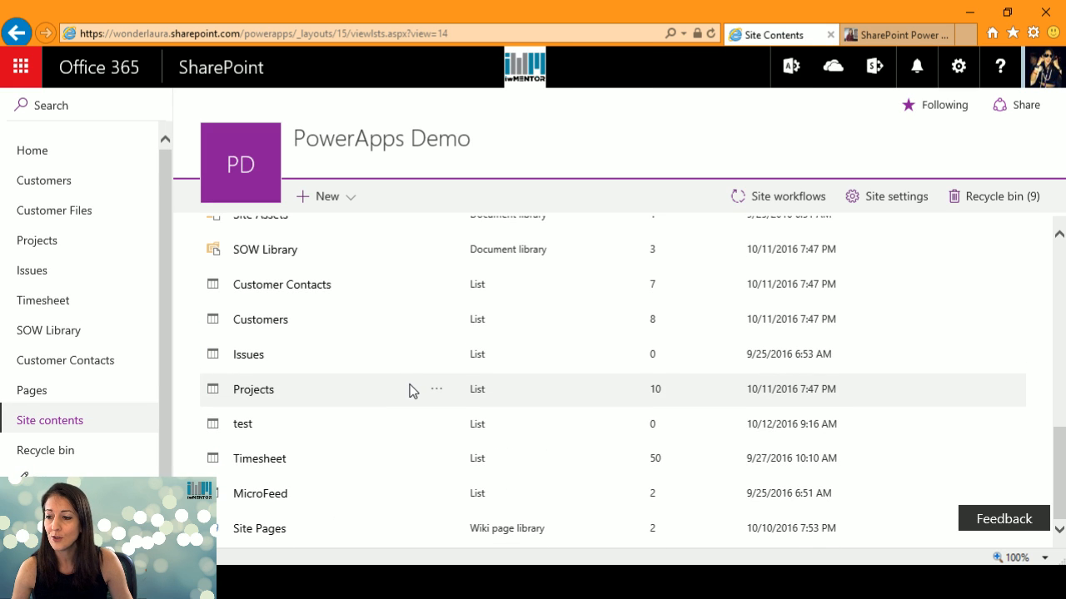
{"action": "left_click", "coordinate": [436, 424]}
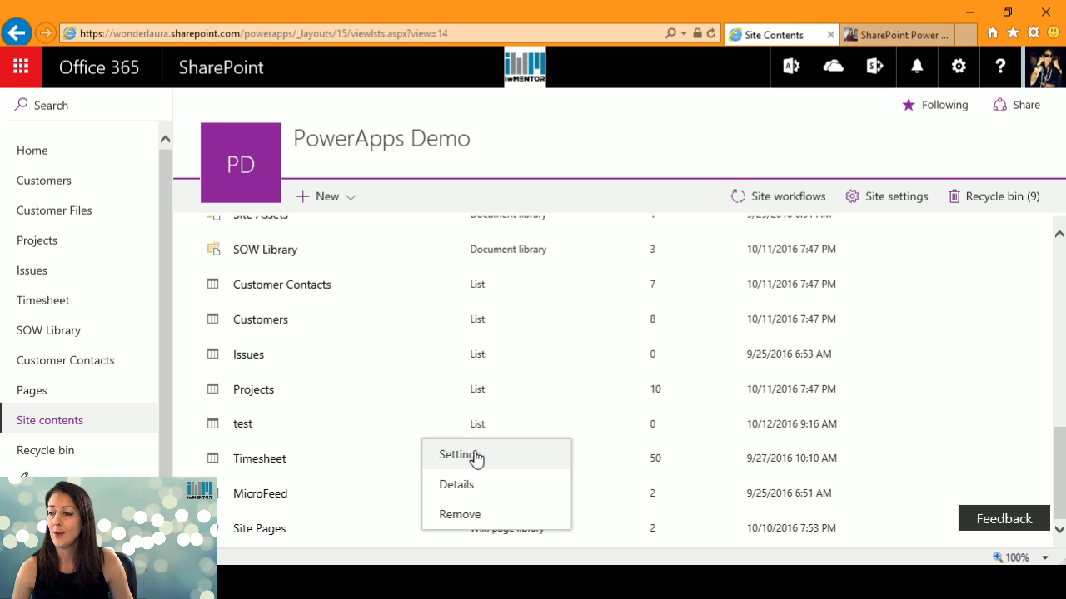
{"action": "left_click", "coordinate": [474, 456]}
{"action": "scroll", "coordinate": [452, 369], "scroll_direction": "down", "scroll_amount": 3}
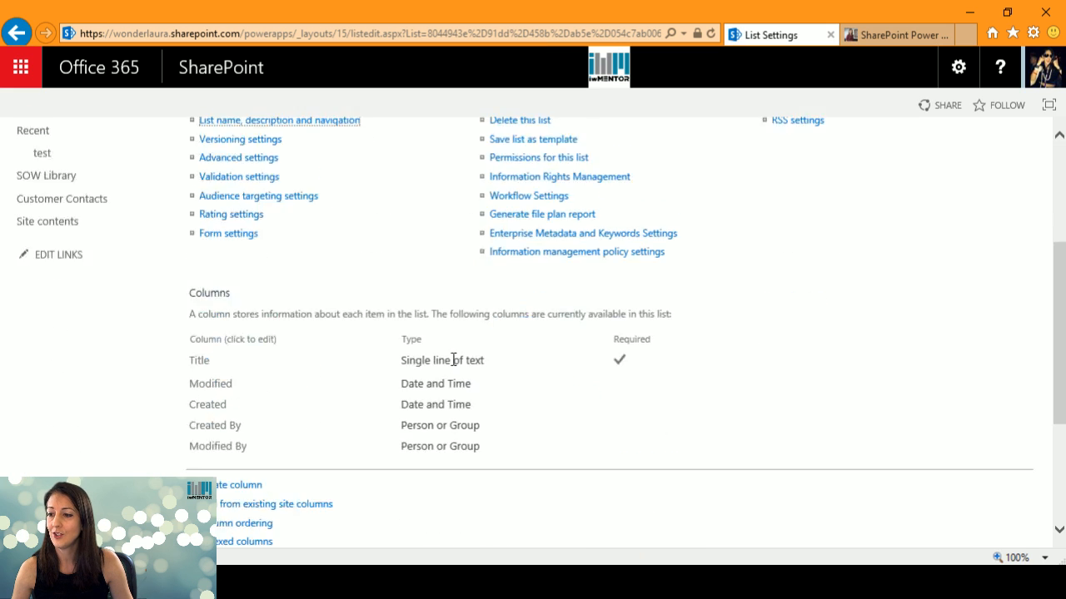
{"action": "scroll", "coordinate": [453, 360], "scroll_direction": "down", "scroll_amount": 1}
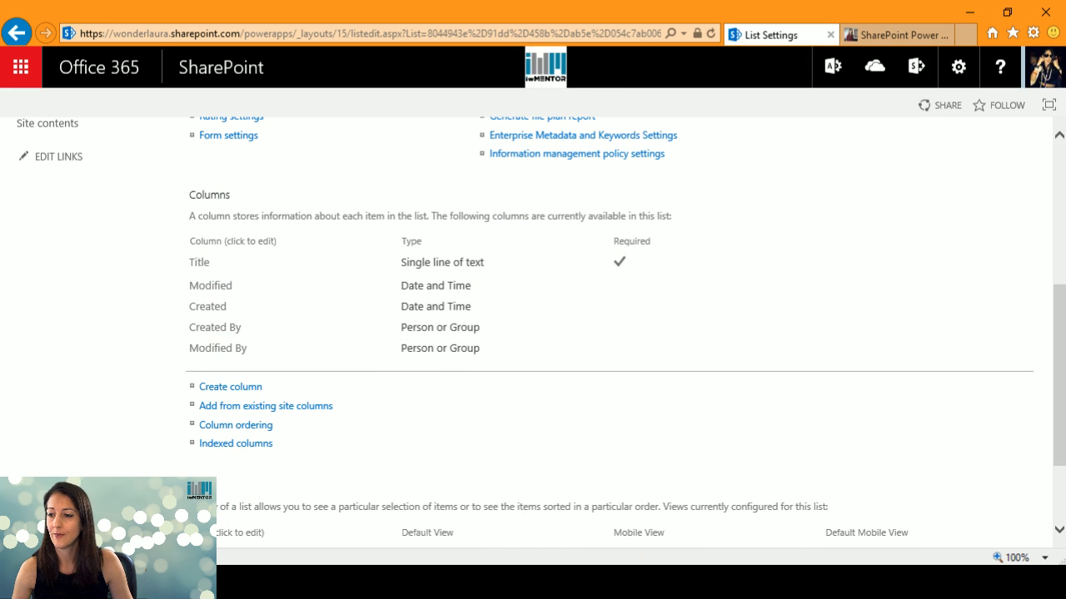
Add a column named stuff of type Multiple lines of text, Plain text
{"action": "left_click", "coordinate": [234, 387]}
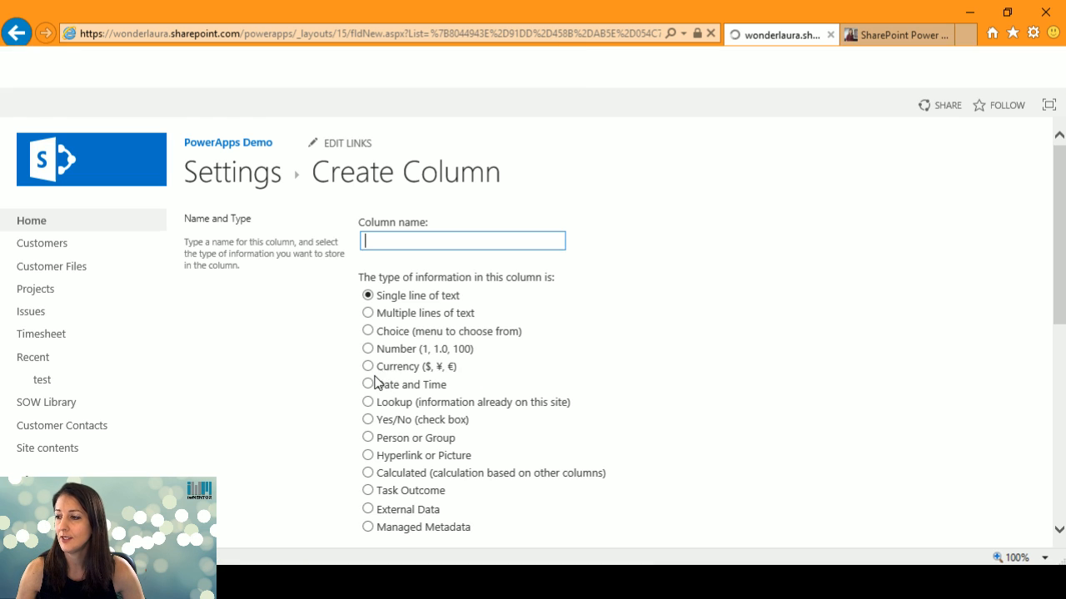
{"action": "type", "text": "stu"}
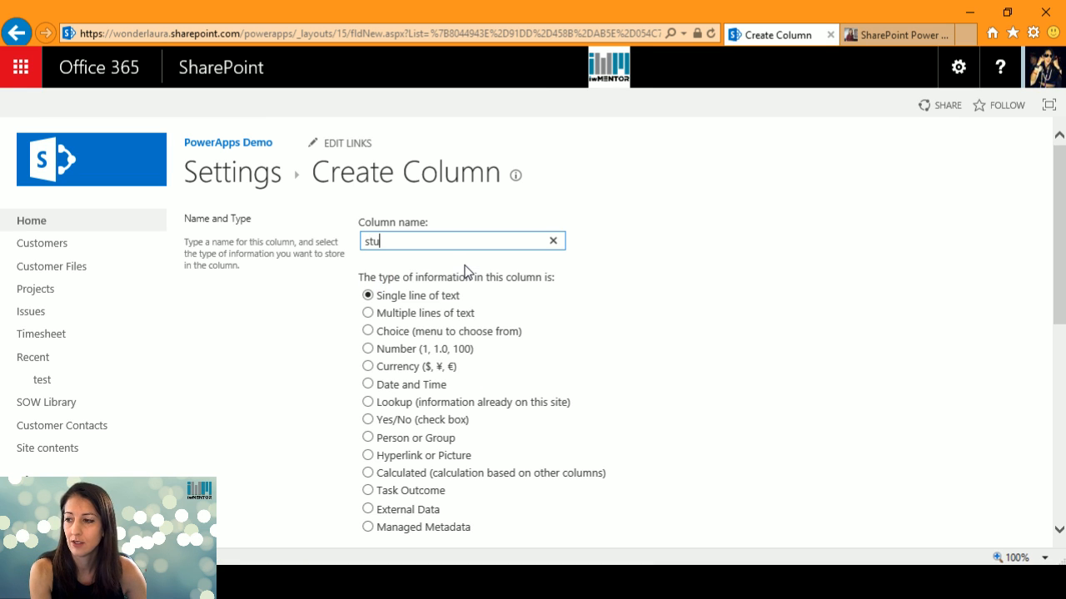
{"action": "type", "text": "ff"}
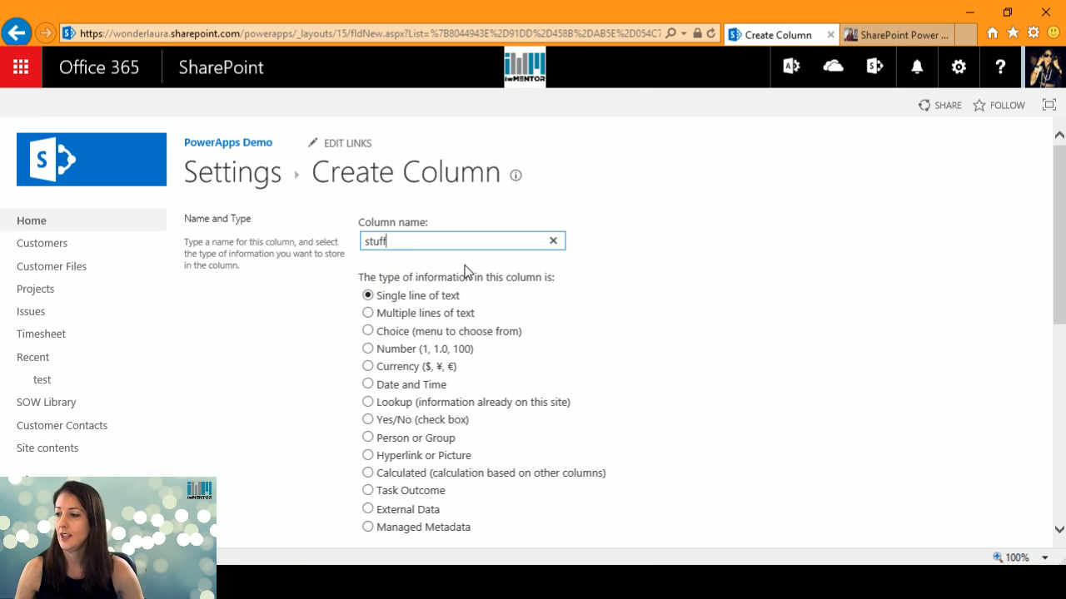
{"action": "left_click", "coordinate": [368, 313]}
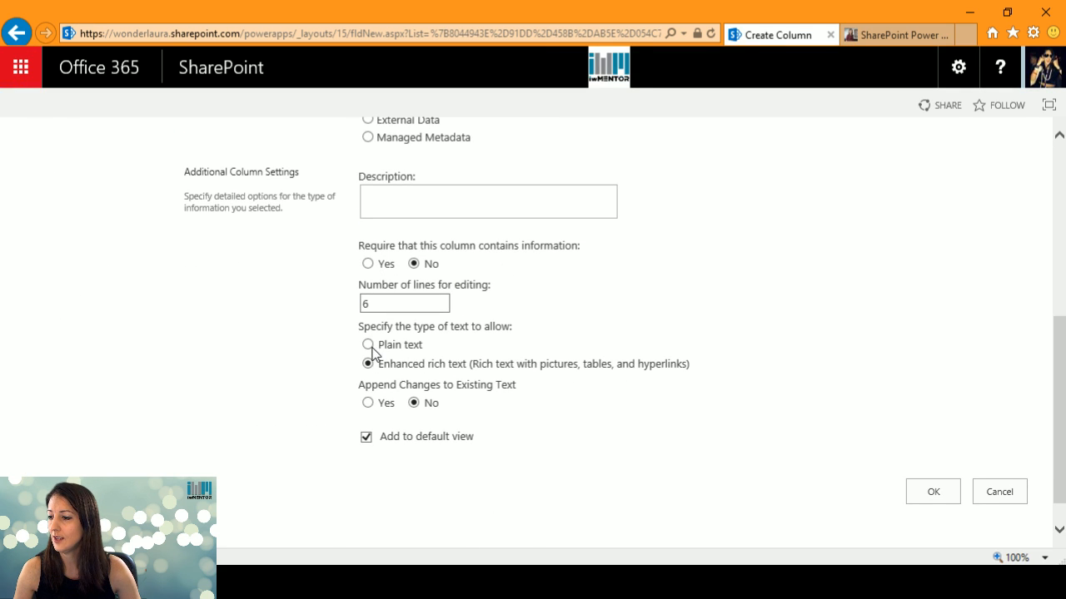
{"action": "left_click", "coordinate": [368, 346]}
{"action": "left_click", "coordinate": [929, 492]}
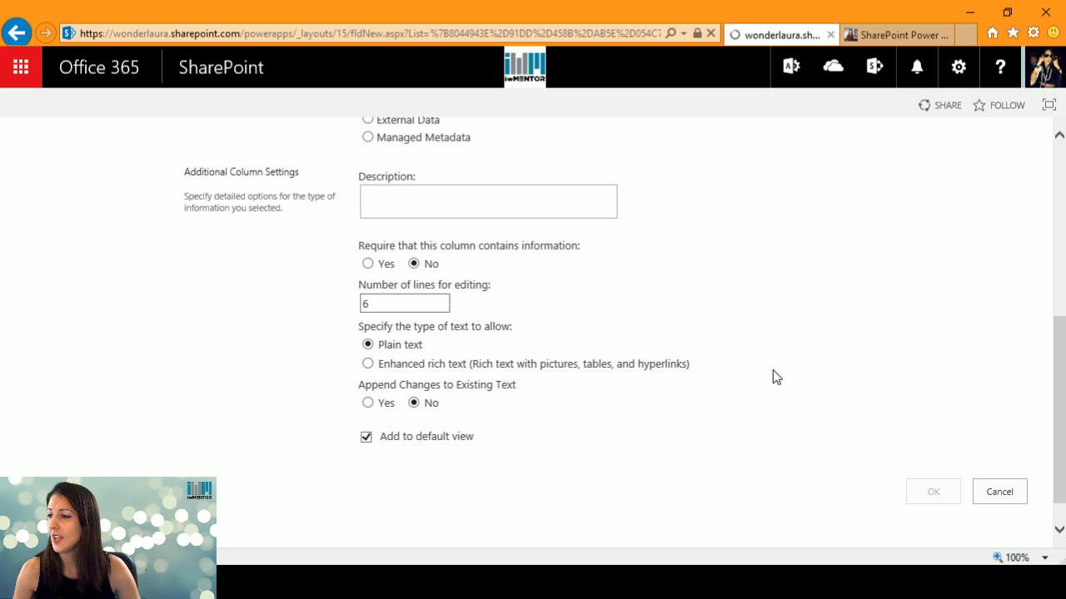
Give the Title column a default value of x
{"action": "scroll", "coordinate": [349, 441], "scroll_direction": "down", "scroll_amount": 3}
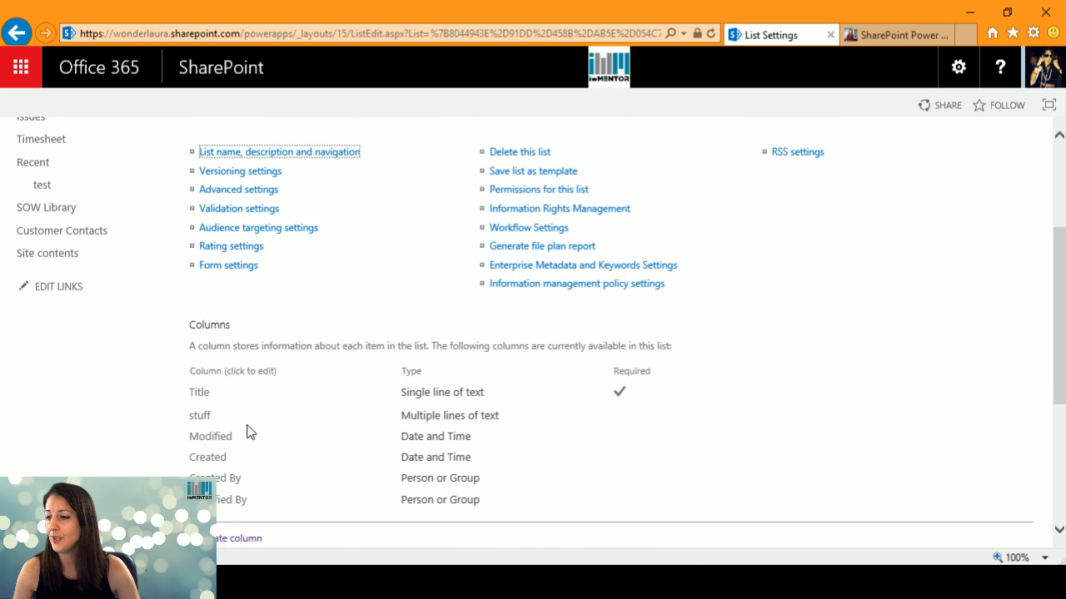
{"action": "left_click", "coordinate": [200, 398]}
{"action": "scroll", "coordinate": [506, 477], "scroll_direction": "down", "scroll_amount": 3}
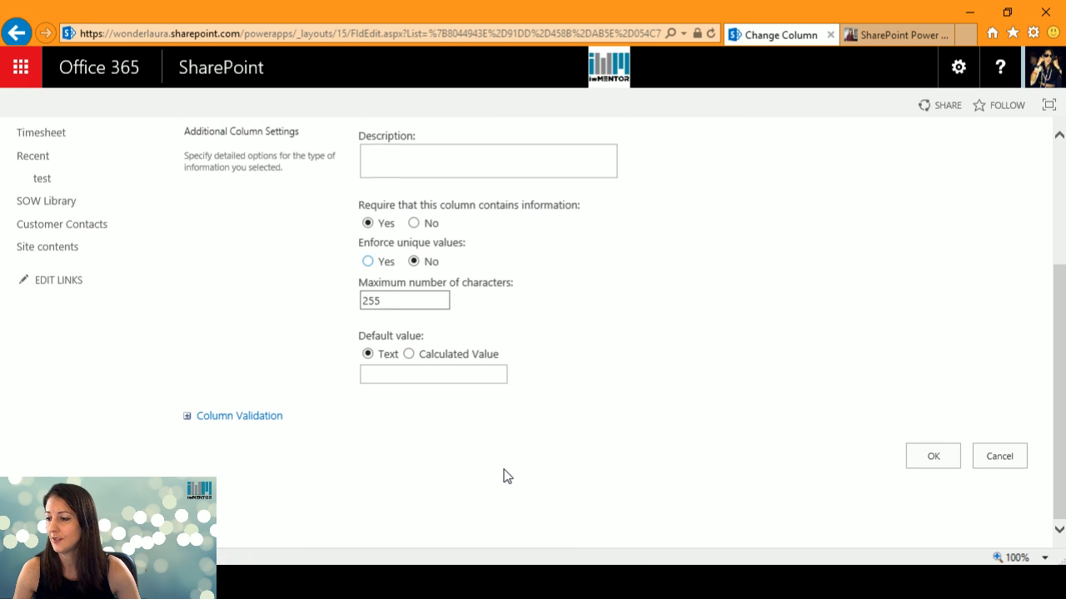
{"action": "left_click", "coordinate": [437, 373]}
{"action": "type", "text": "x"}
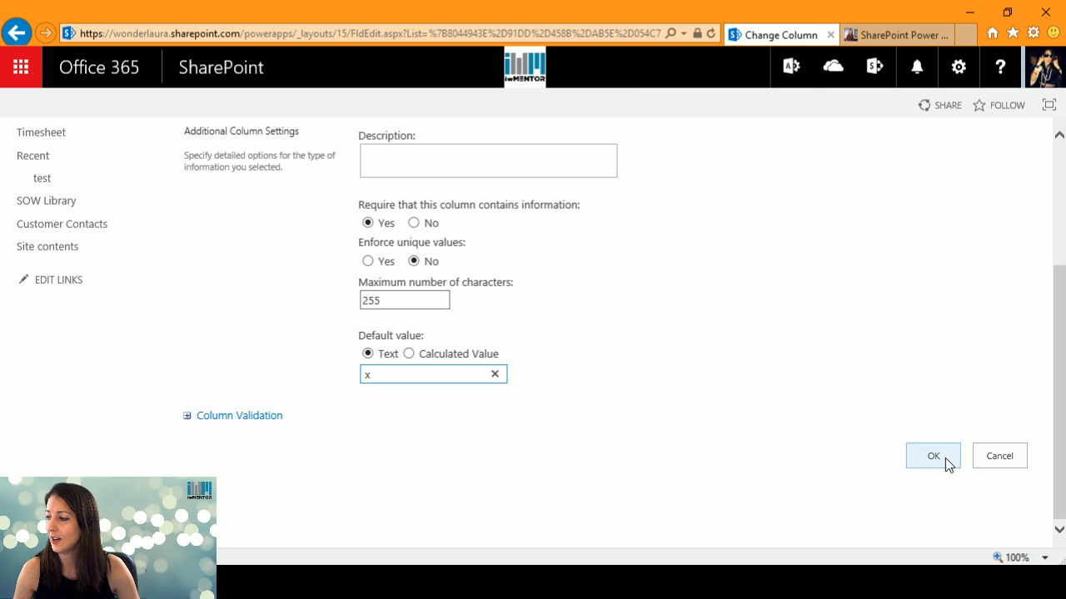
{"action": "left_click", "coordinate": [945, 460]}
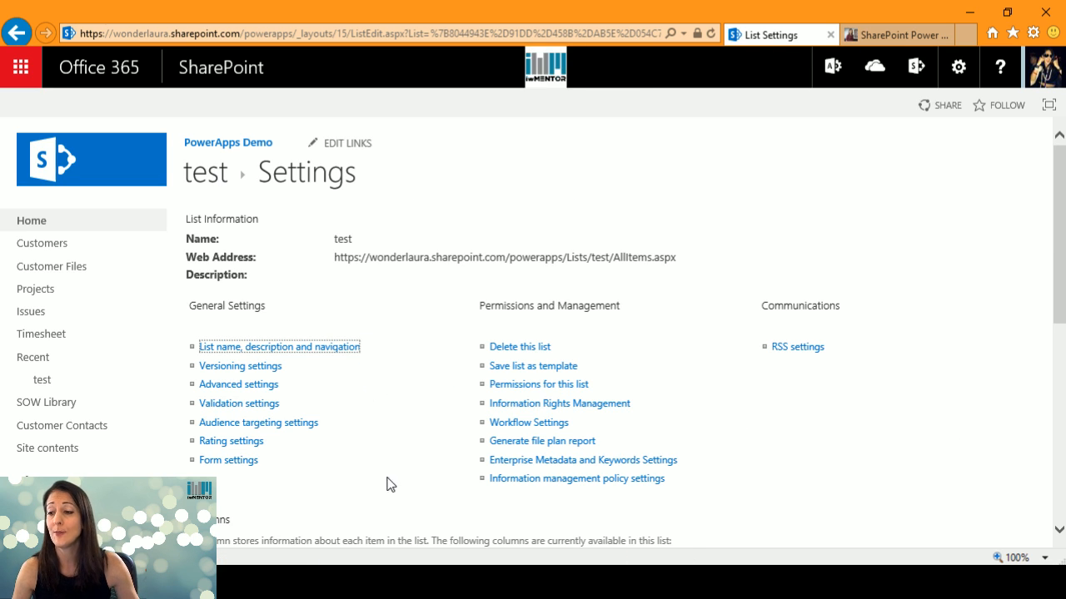
{"action": "scroll", "coordinate": [386, 484], "scroll_direction": "down", "scroll_amount": 3}
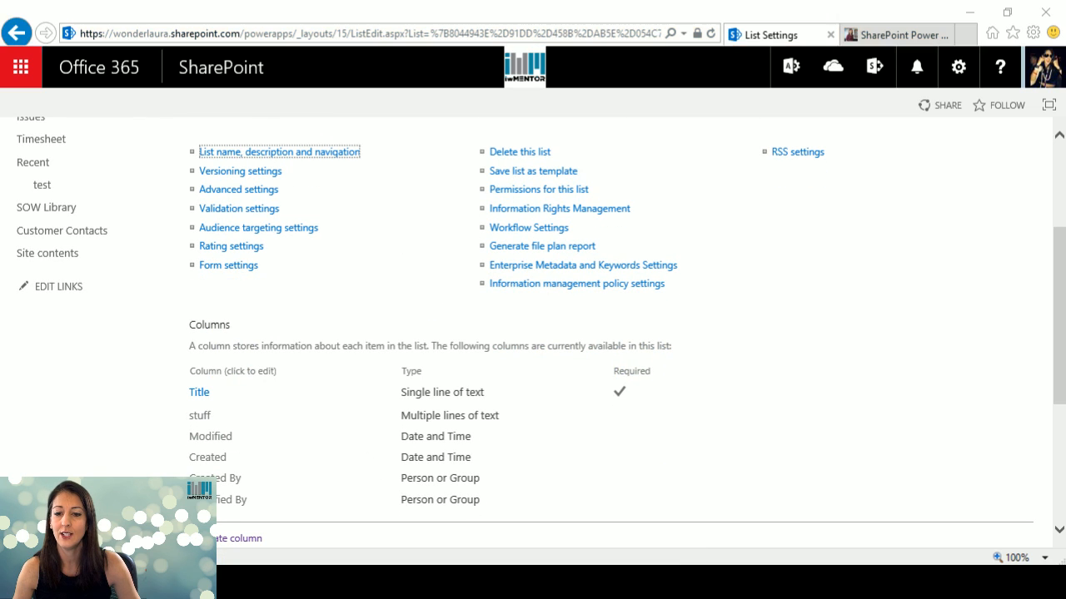
{"action": "left_click", "coordinate": [160, 581]}
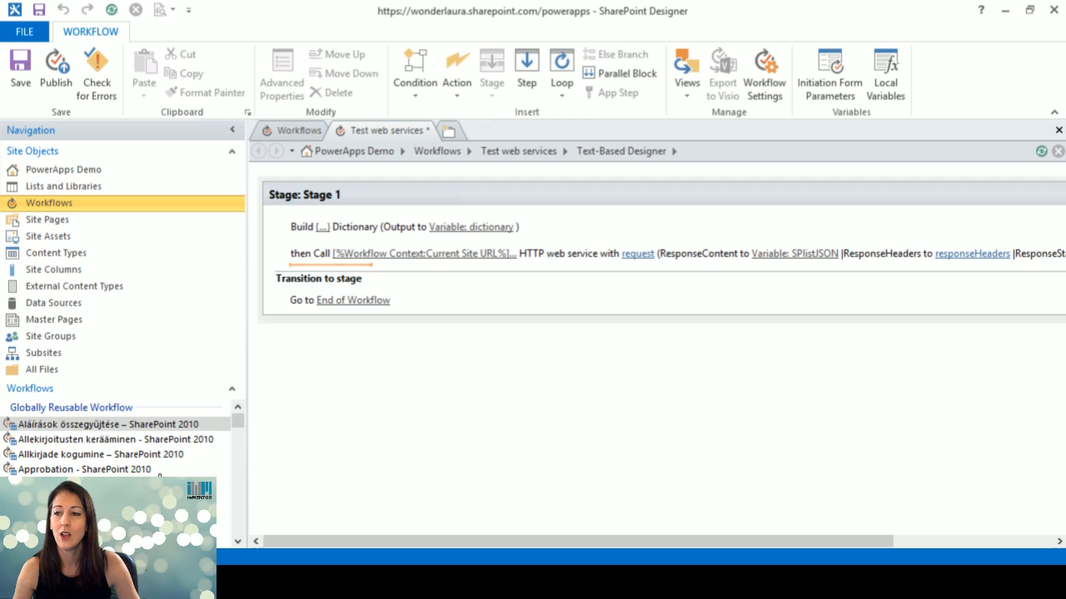
Refresh the site data and insert a Create List Item action after the web service call
{"action": "left_click", "coordinate": [112, 9]}
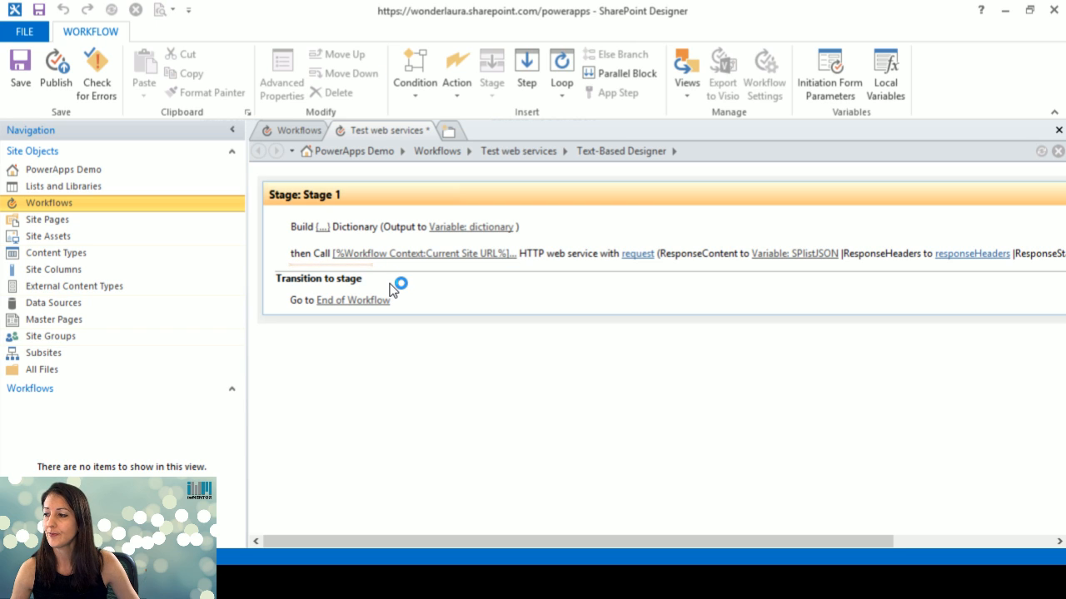
{"action": "left_click", "coordinate": [333, 264]}
{"action": "type", "text": "cre"}
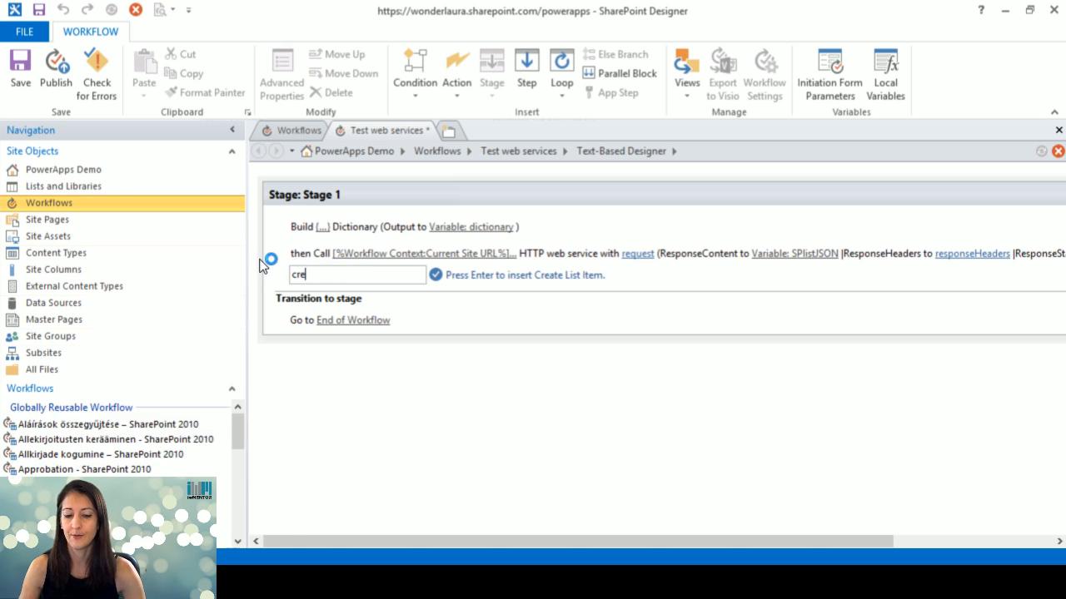
{"action": "key", "text": "Return"}
Browse the new action's list choices, close its settings without picking a list, and select it
{"action": "left_click", "coordinate": [359, 281]}
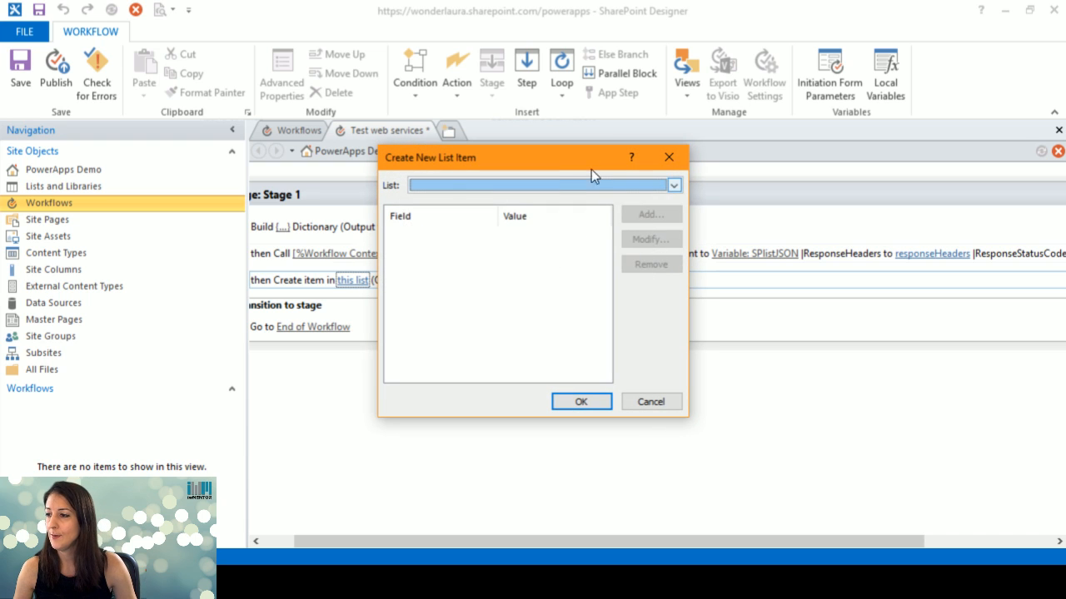
{"action": "left_click", "coordinate": [557, 186]}
{"action": "scroll", "coordinate": [677, 235], "scroll_direction": "down", "scroll_amount": 3}
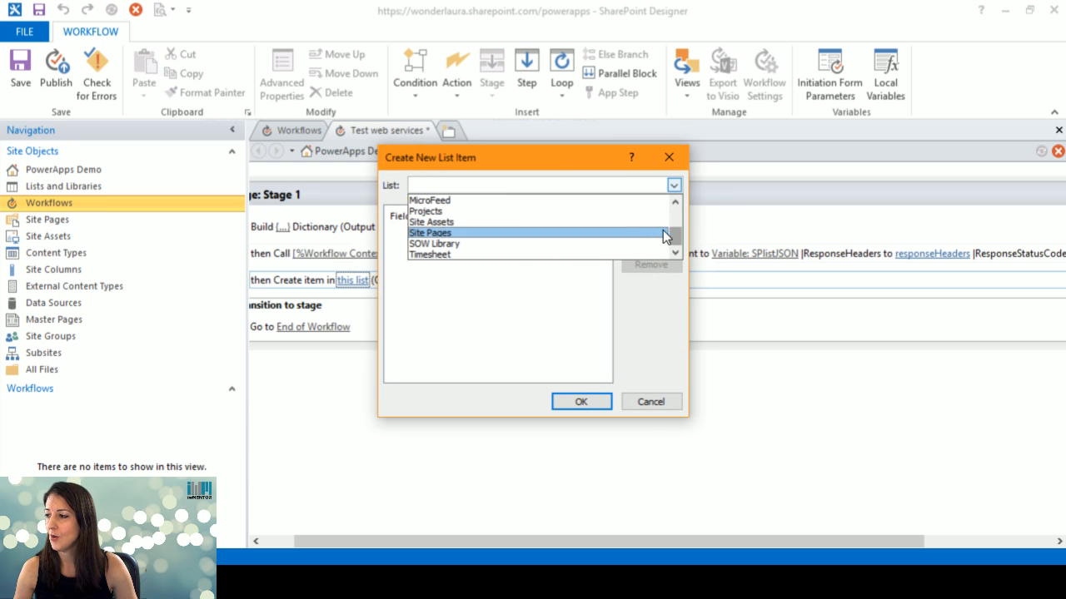
{"action": "left_click_drag", "start_coordinate": [669, 233], "coordinate": [676, 207]}
{"action": "left_click", "coordinate": [543, 158]}
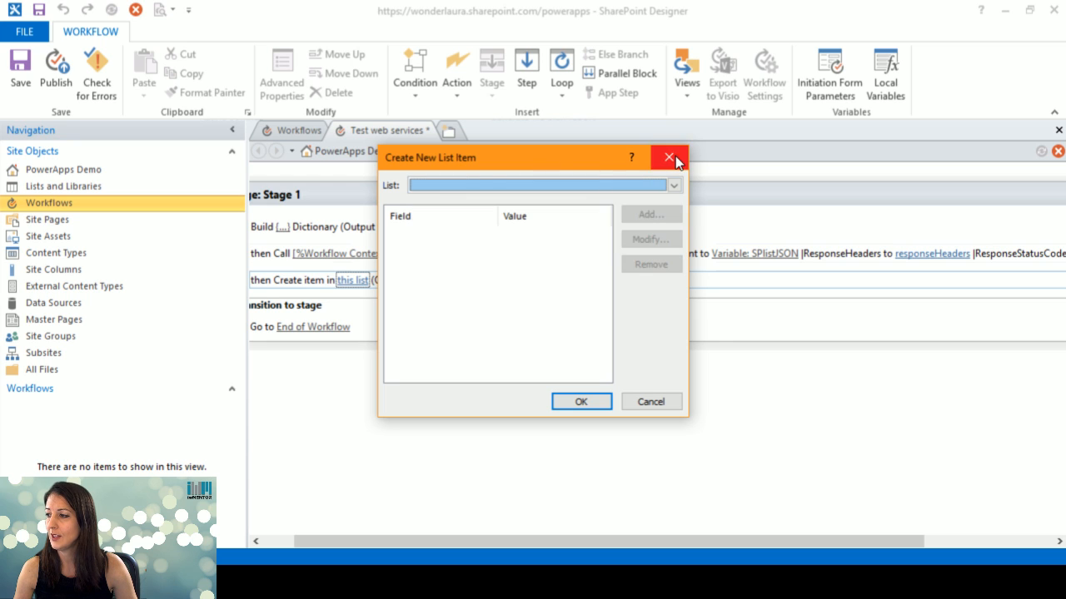
{"action": "left_click", "coordinate": [669, 157]}
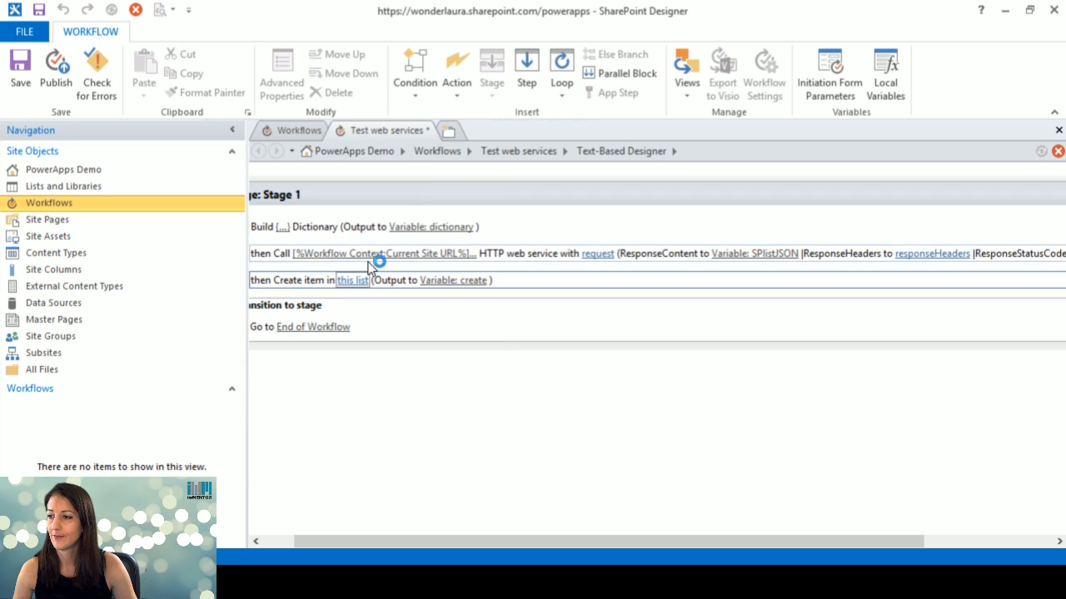
{"action": "left_click", "coordinate": [383, 283]}
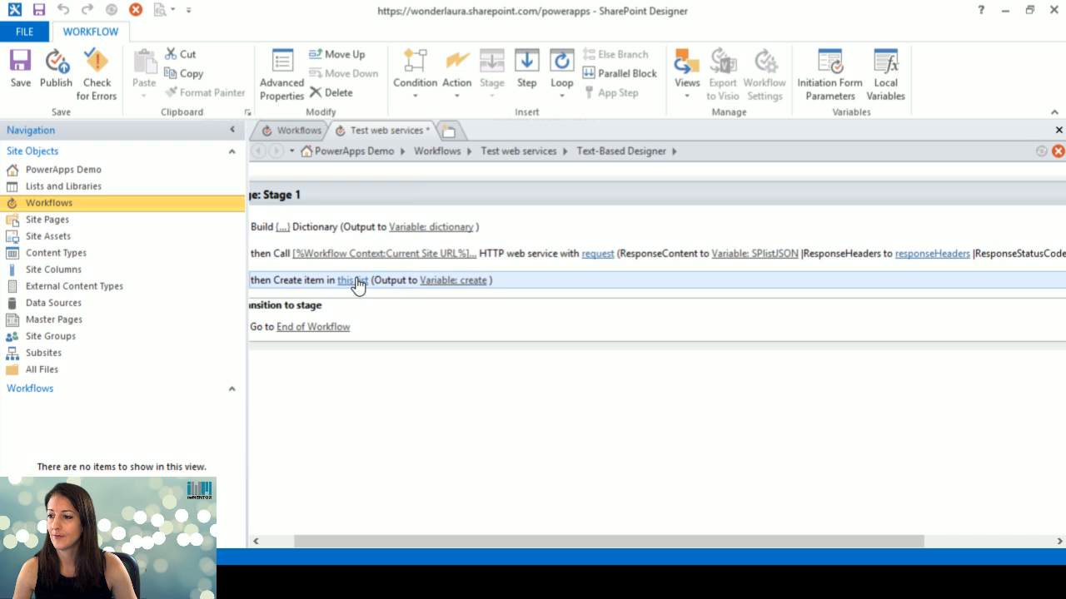
{"action": "left_click", "coordinate": [70, 185]}
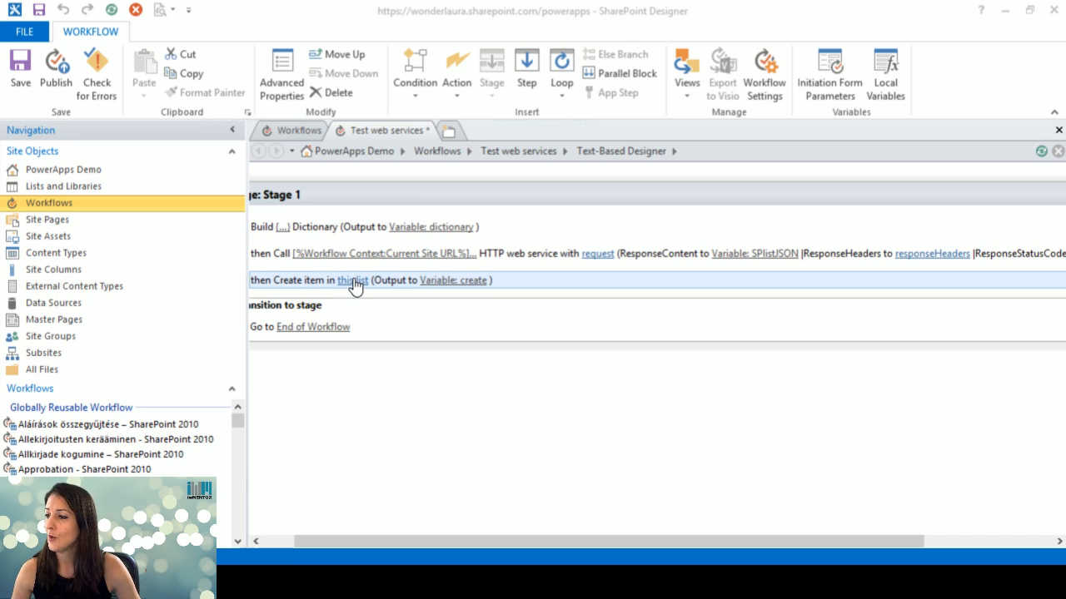
{"action": "left_click", "coordinate": [354, 283]}
Target the test list and set the new item's Title to x
{"action": "left_click", "coordinate": [502, 186]}
{"action": "scroll", "coordinate": [483, 237], "scroll_direction": "down", "scroll_amount": 2}
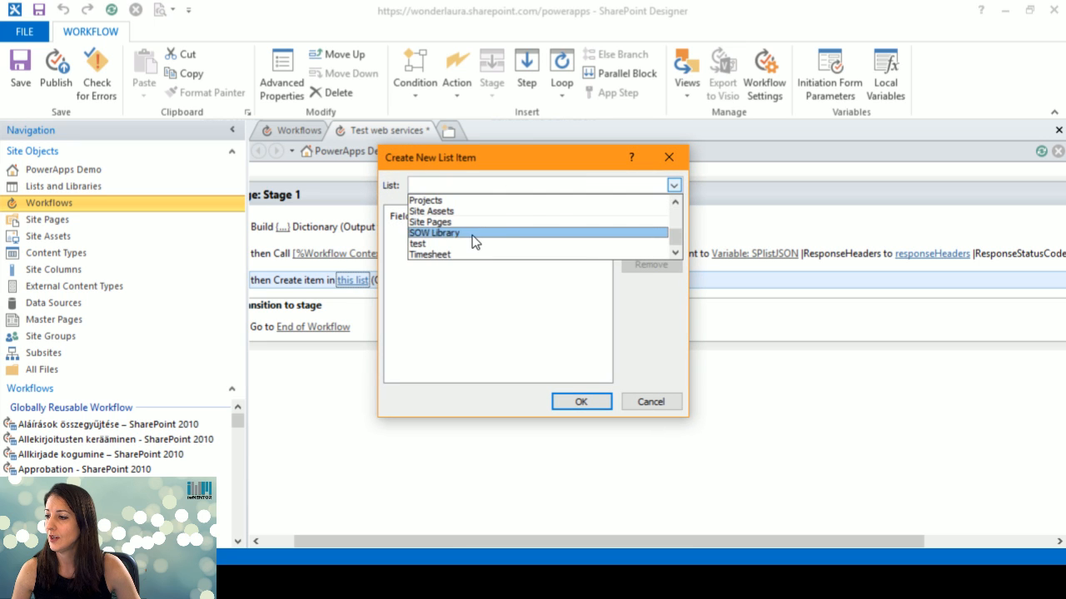
{"action": "left_click", "coordinate": [473, 243]}
{"action": "left_click", "coordinate": [472, 235]}
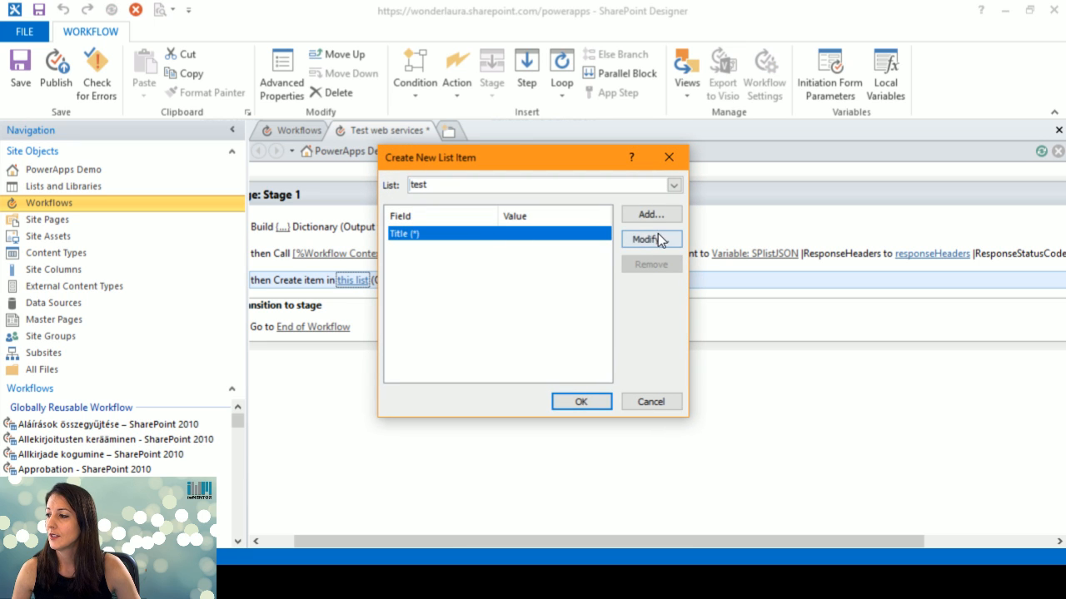
{"action": "left_click", "coordinate": [648, 240]}
{"action": "left_click", "coordinate": [495, 301]}
{"action": "type", "text": "x"}
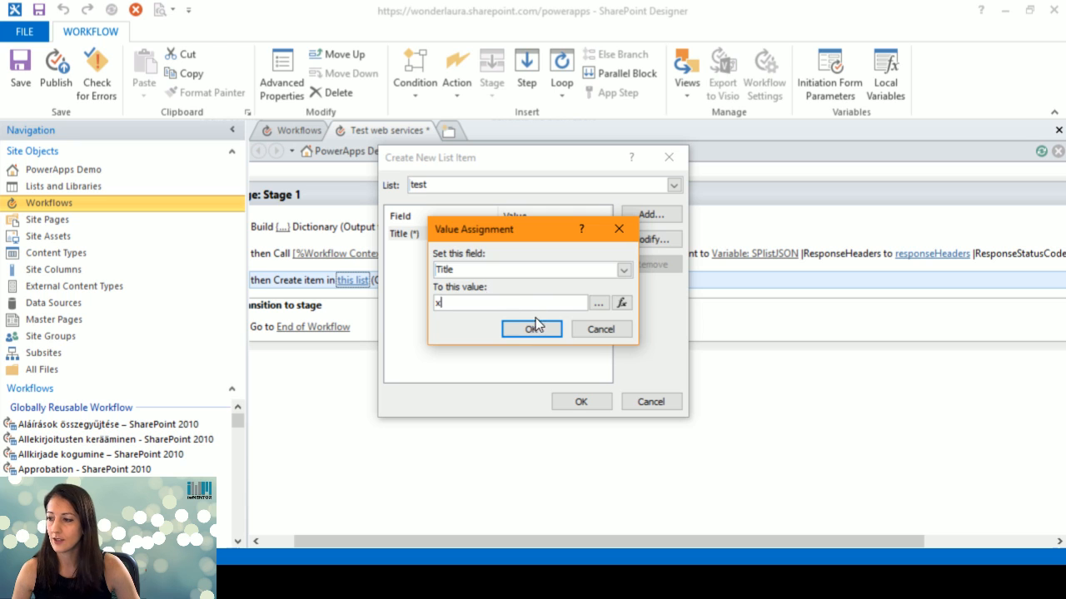
{"action": "left_click", "coordinate": [537, 328]}
Set the stuff field to Variable: SPlistJSON, confirm the item, and save the workflow
{"action": "left_click", "coordinate": [645, 216]}
{"action": "left_click", "coordinate": [466, 270]}
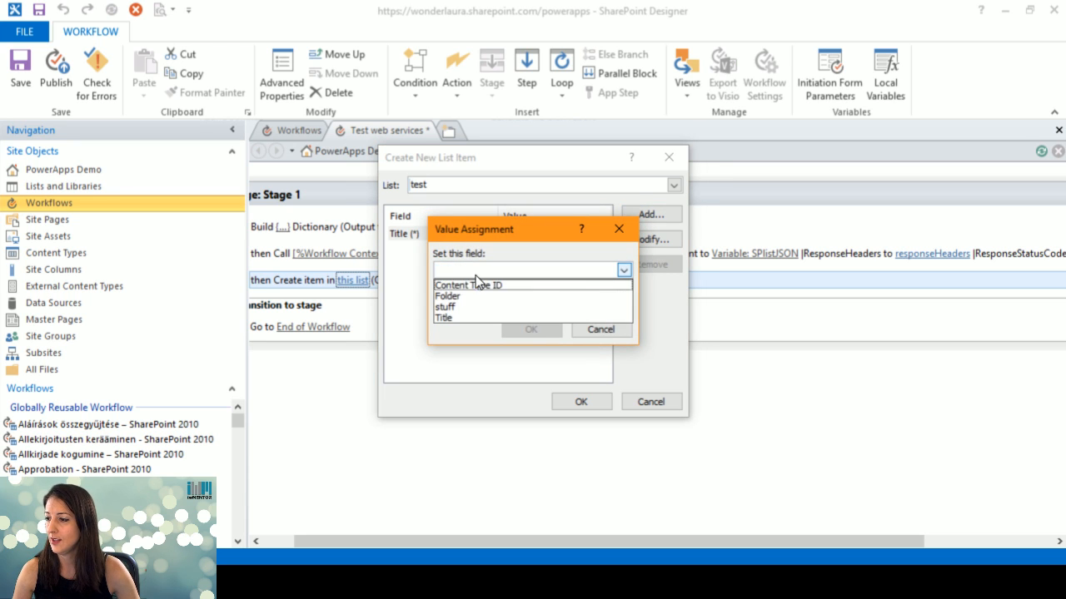
{"action": "left_click", "coordinate": [464, 306]}
{"action": "left_click", "coordinate": [621, 304]}
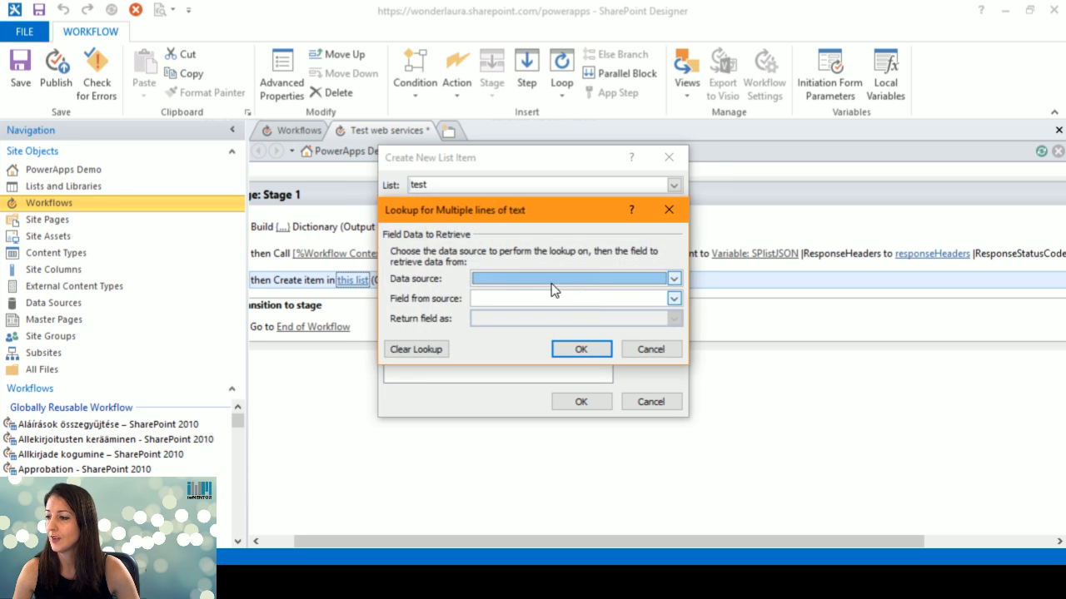
{"action": "left_click", "coordinate": [542, 280]}
{"action": "left_click", "coordinate": [526, 293]}
{"action": "left_click", "coordinate": [531, 300]}
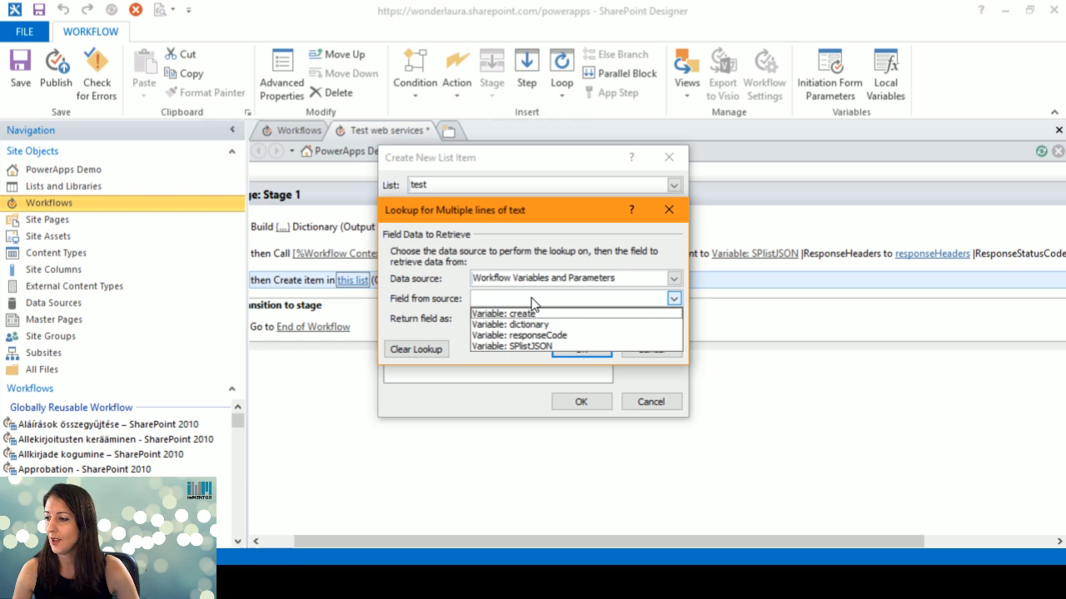
{"action": "left_click", "coordinate": [538, 346]}
{"action": "left_click", "coordinate": [572, 351]}
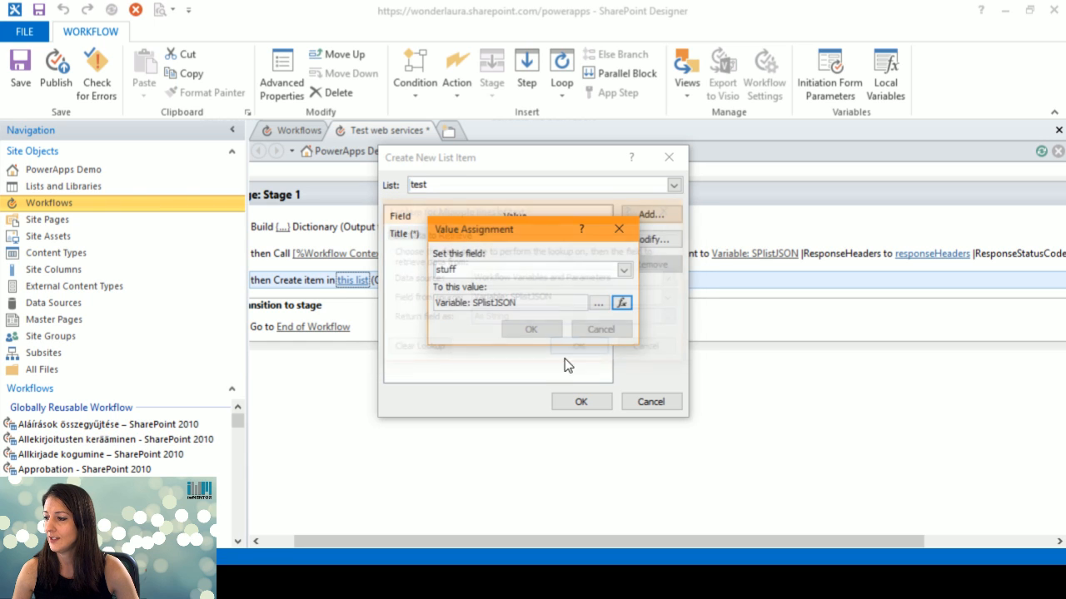
{"action": "left_click", "coordinate": [531, 329]}
{"action": "left_click", "coordinate": [581, 402]}
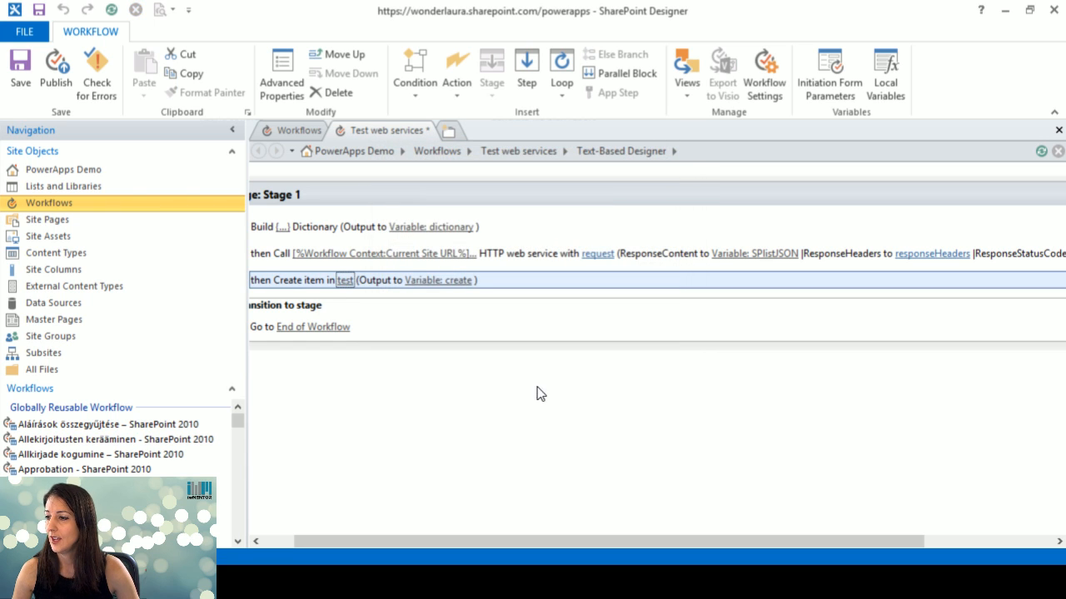
{"action": "left_click", "coordinate": [83, 82]}
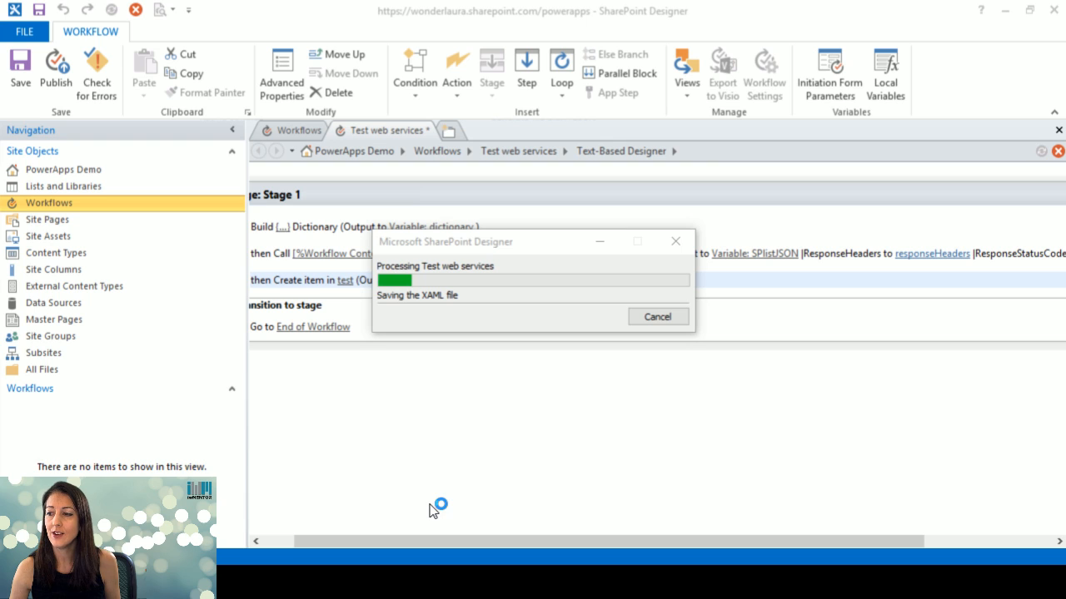
Save the Test web services workflow and let its XAML file finish saving
{"action": "left_click", "coordinate": [518, 241]}
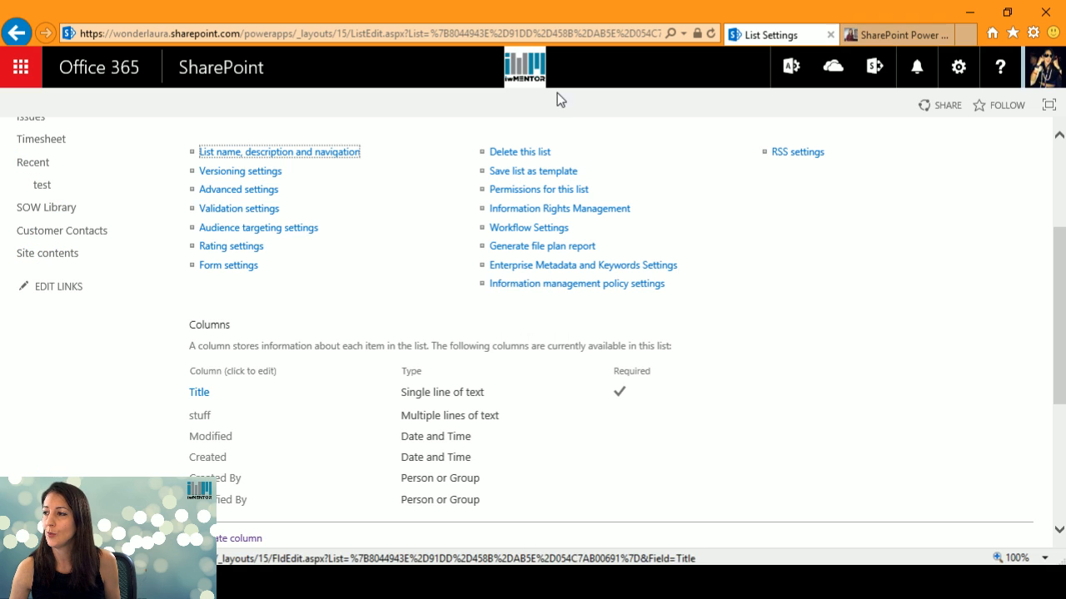
From the blog post, open the Get to know the SharePoint 2013 REST service article and scroll its endpoint tables
{"action": "left_click", "coordinate": [865, 34]}
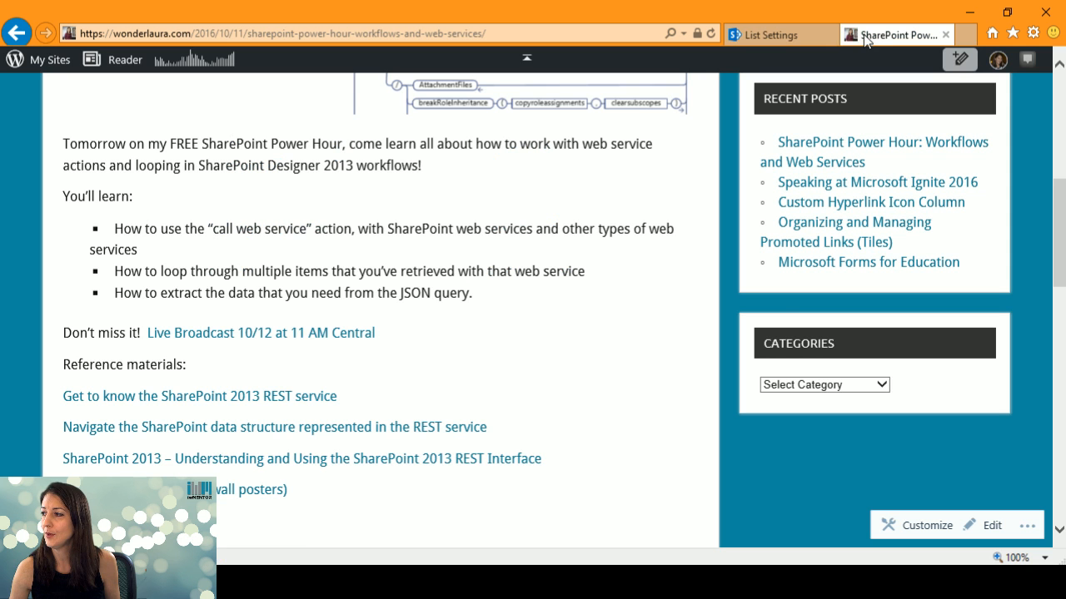
{"action": "left_click", "coordinate": [234, 399]}
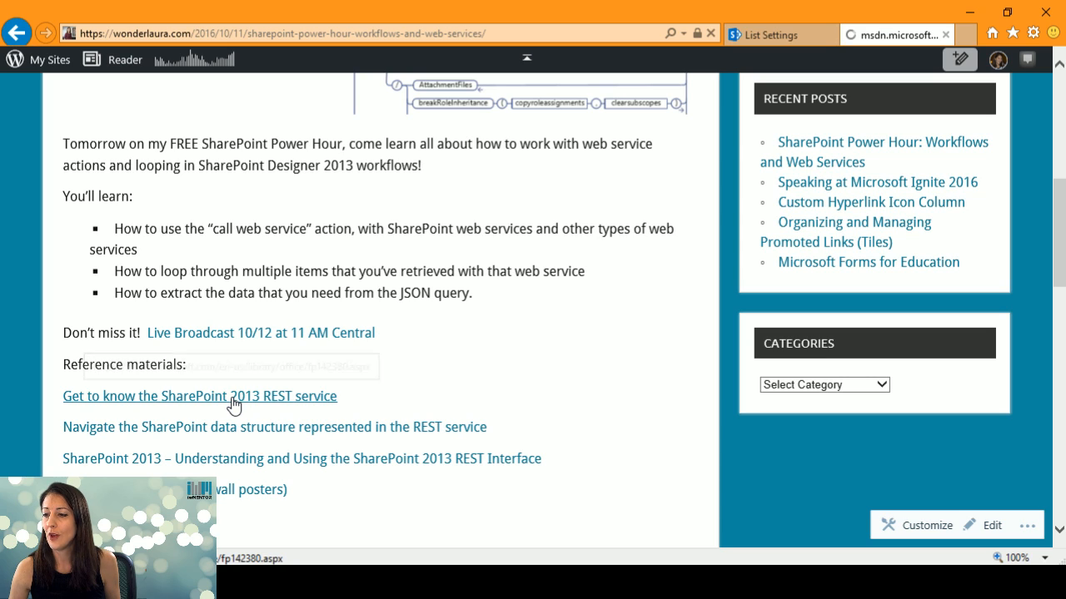
{"action": "scroll", "coordinate": [471, 331], "scroll_direction": "down", "scroll_amount": 6}
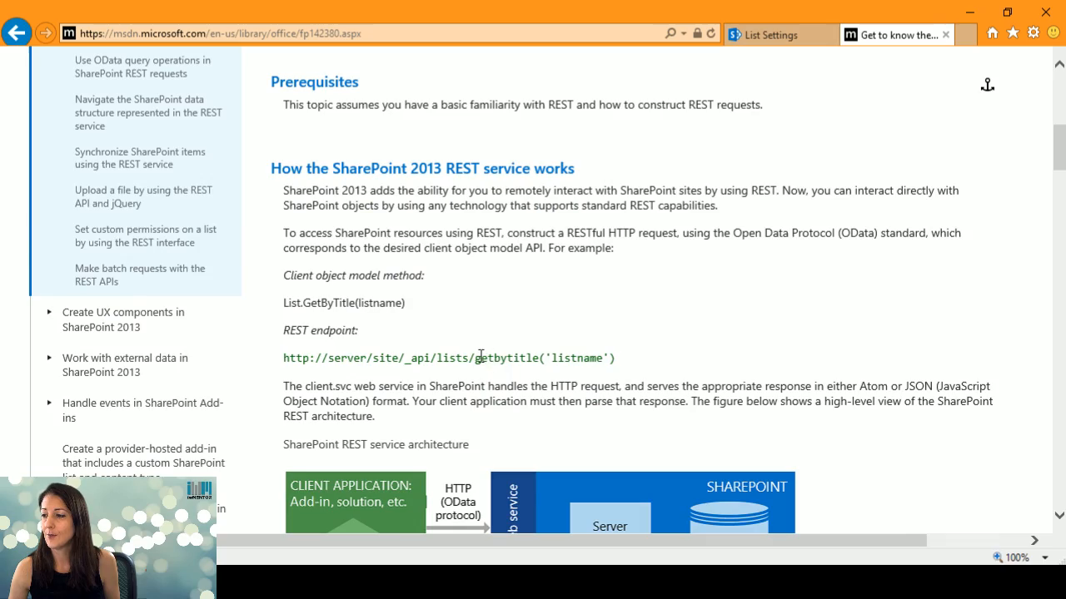
{"action": "scroll", "coordinate": [488, 358], "scroll_direction": "down", "scroll_amount": 7}
{"action": "scroll", "coordinate": [478, 363], "scroll_direction": "down", "scroll_amount": 7}
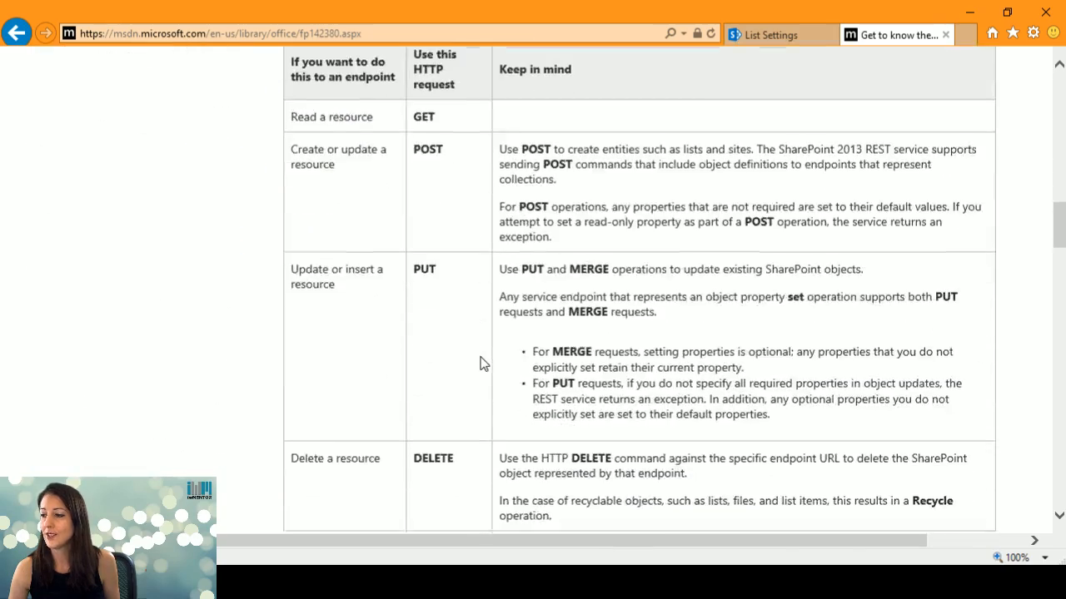
{"action": "scroll", "coordinate": [482, 358], "scroll_direction": "down", "scroll_amount": 7}
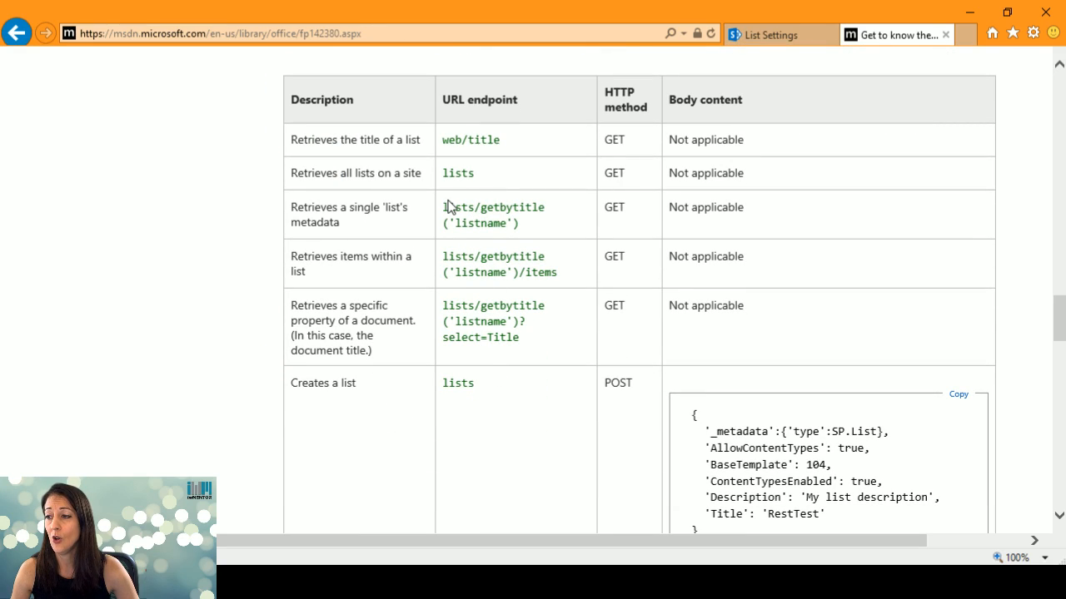
{"action": "scroll", "coordinate": [504, 362], "scroll_direction": "down", "scroll_amount": 5}
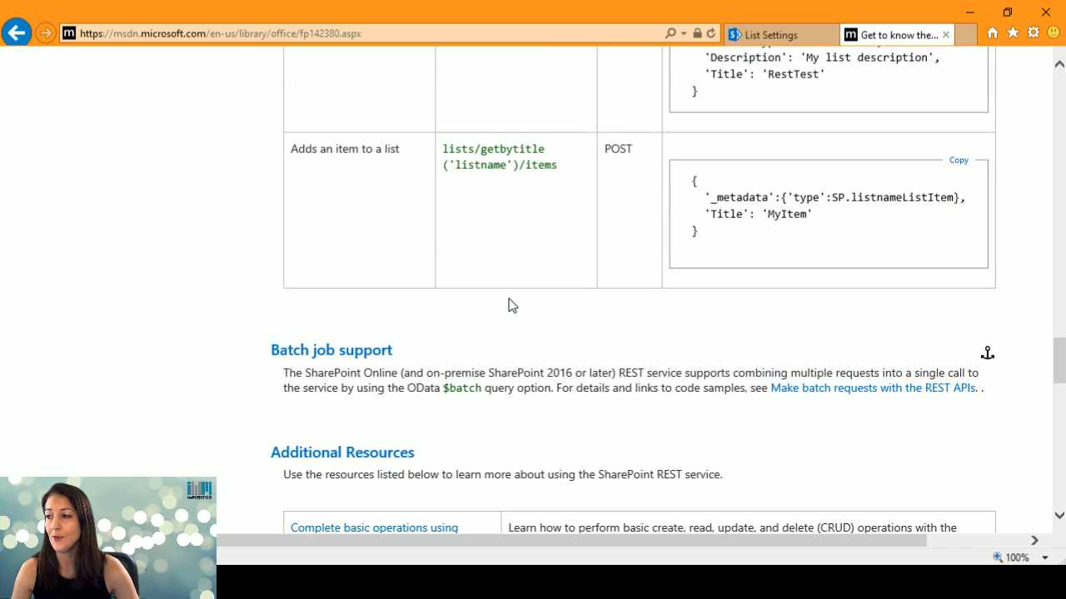
Highlight the getbytitle part of the add-item endpoint, then go back to the blog post
{"action": "left_click_drag", "start_coordinate": [482, 154], "coordinate": [543, 149]}
{"action": "left_click", "coordinate": [491, 153]}
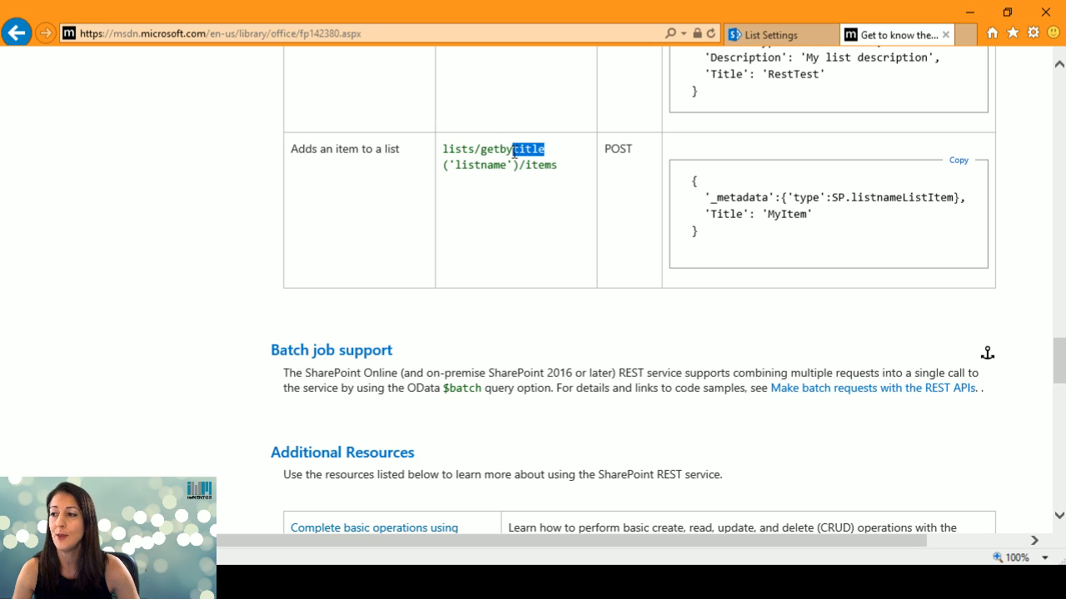
{"action": "left_click", "coordinate": [453, 171]}
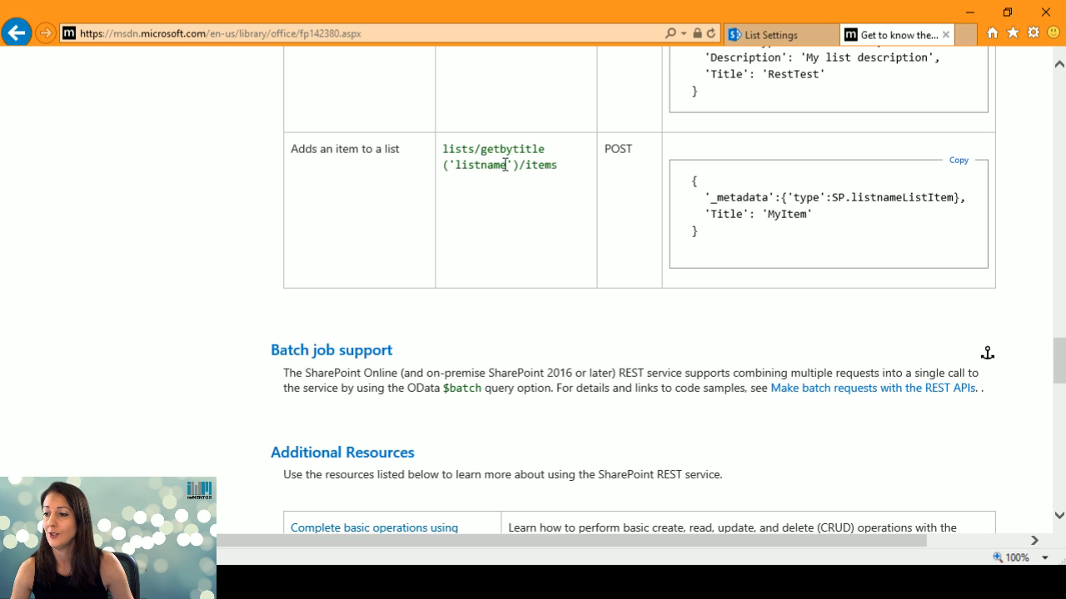
{"action": "scroll", "coordinate": [504, 164], "scroll_direction": "down", "scroll_amount": 3}
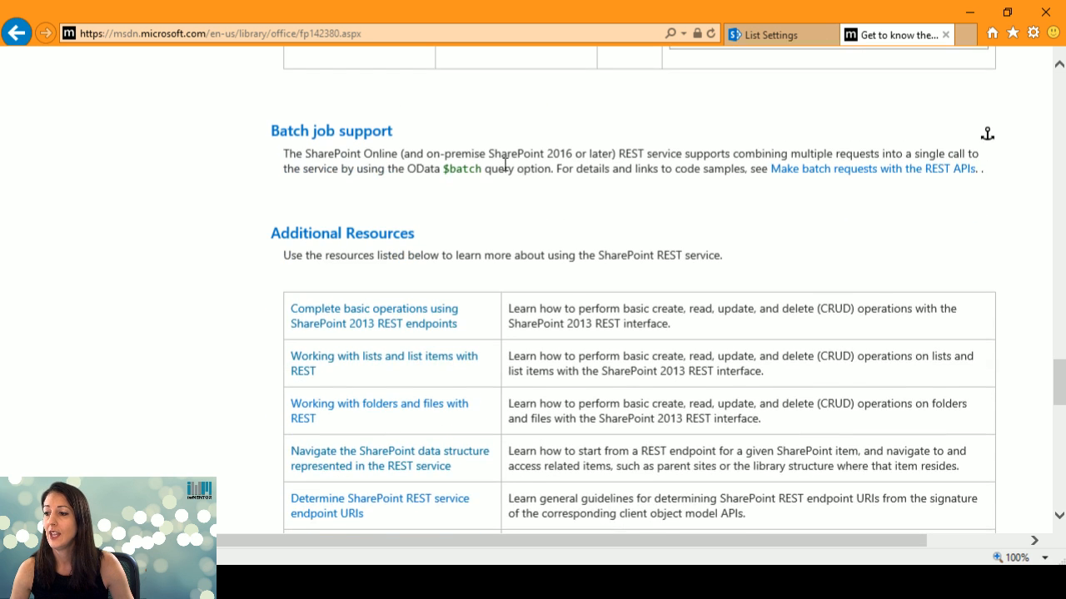
{"action": "left_click", "coordinate": [21, 42]}
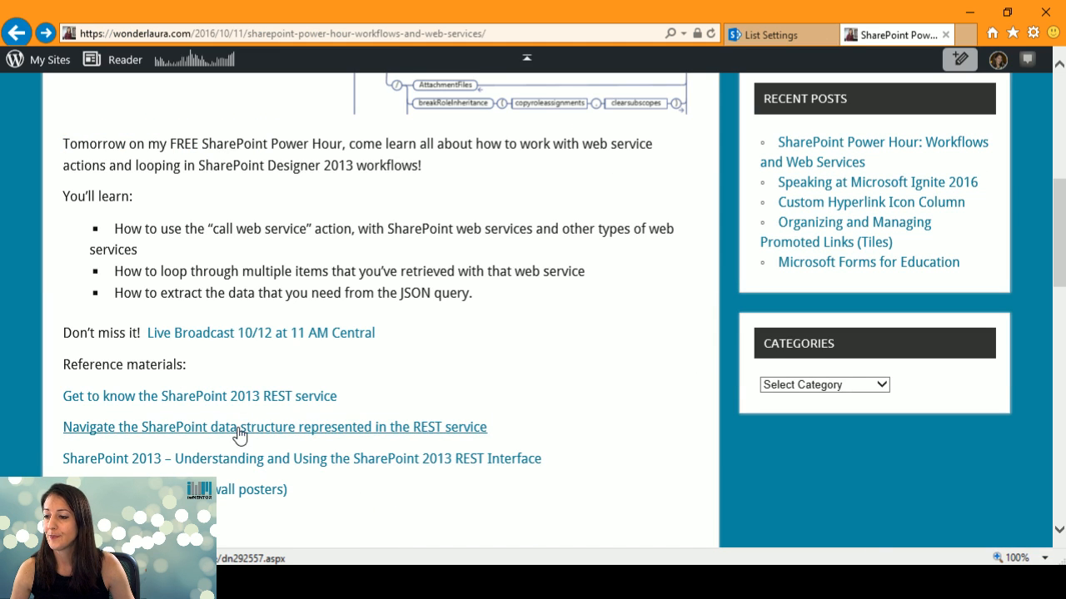
{"action": "left_click", "coordinate": [239, 435]}
{"action": "scroll", "coordinate": [586, 389], "scroll_direction": "down", "scroll_amount": 5}
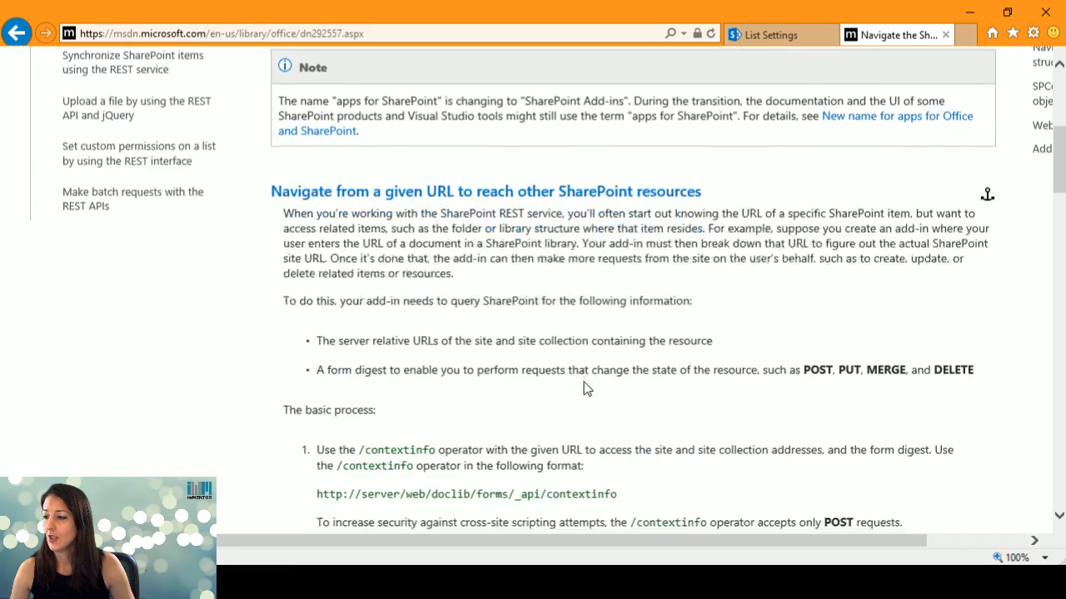
{"action": "scroll", "coordinate": [586, 388], "scroll_direction": "down", "scroll_amount": 3}
{"action": "scroll", "coordinate": [586, 389], "scroll_direction": "down", "scroll_amount": 3}
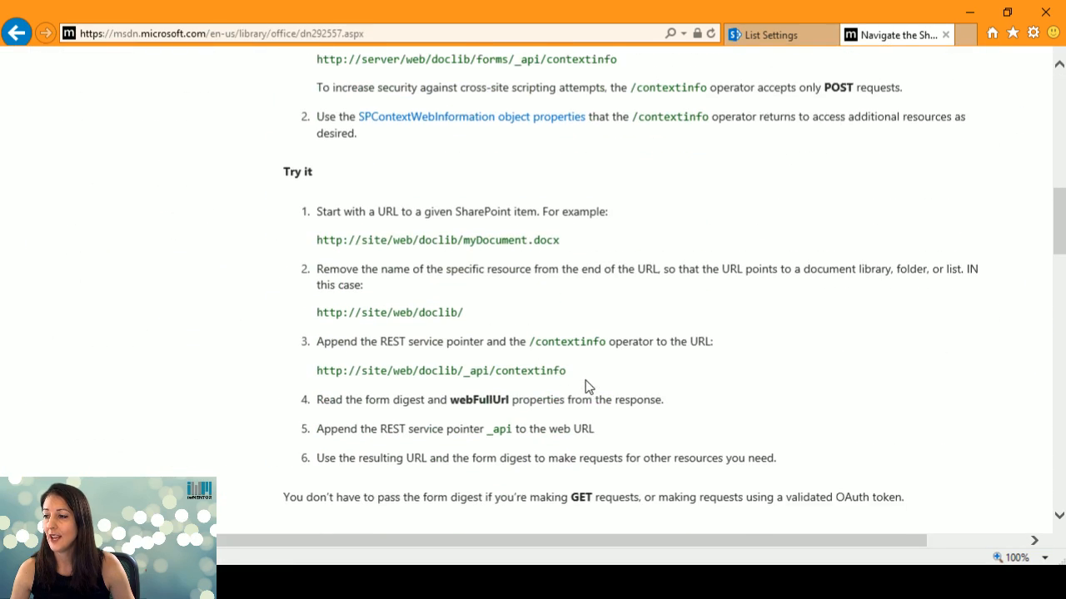
{"action": "scroll", "coordinate": [573, 375], "scroll_direction": "down", "scroll_amount": 7}
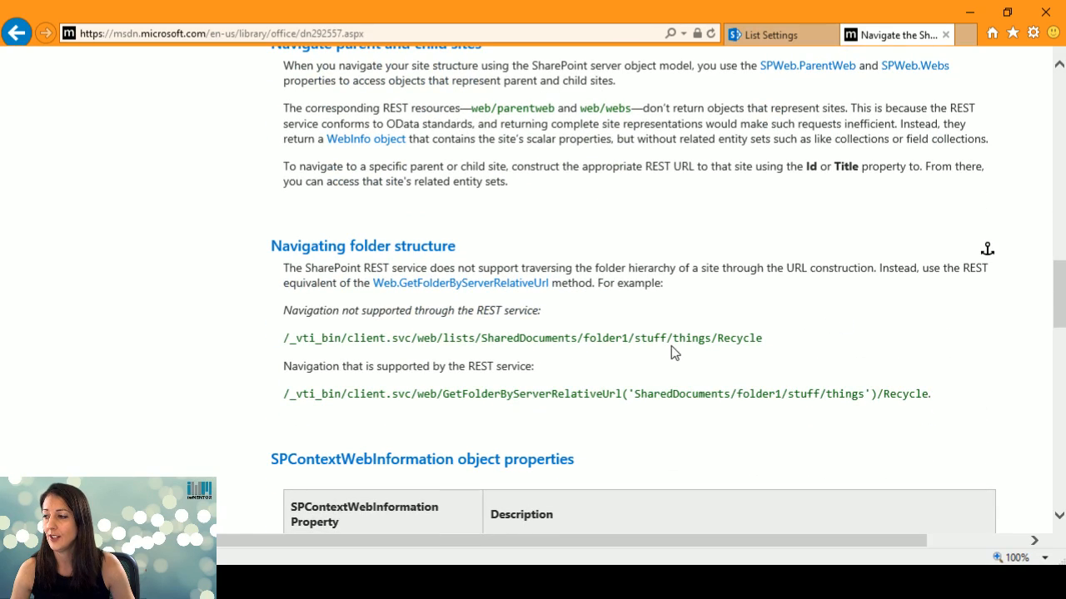
{"action": "scroll", "coordinate": [633, 393], "scroll_direction": "down", "scroll_amount": 4}
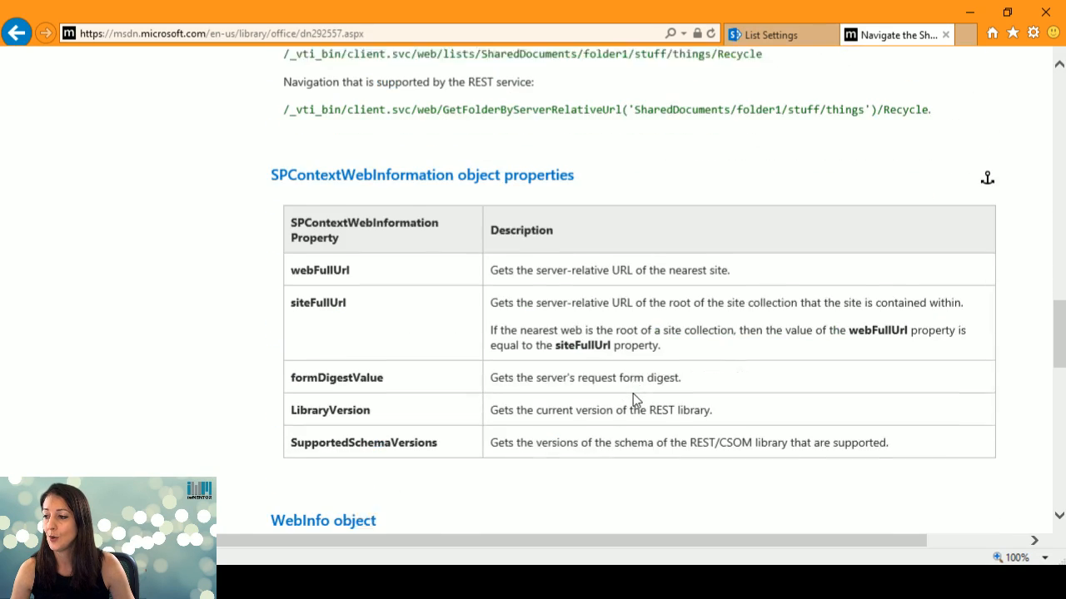
{"action": "scroll", "coordinate": [634, 393], "scroll_direction": "down", "scroll_amount": 4}
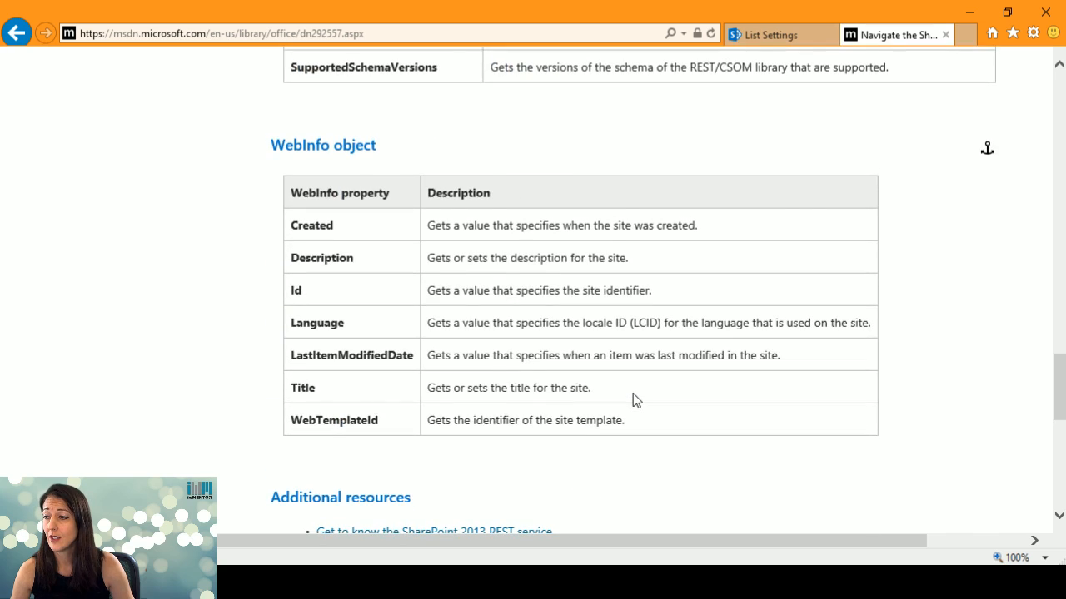
{"action": "scroll", "coordinate": [633, 400], "scroll_direction": "down", "scroll_amount": 4}
{"action": "scroll", "coordinate": [542, 319], "scroll_direction": "up", "scroll_amount": 2}
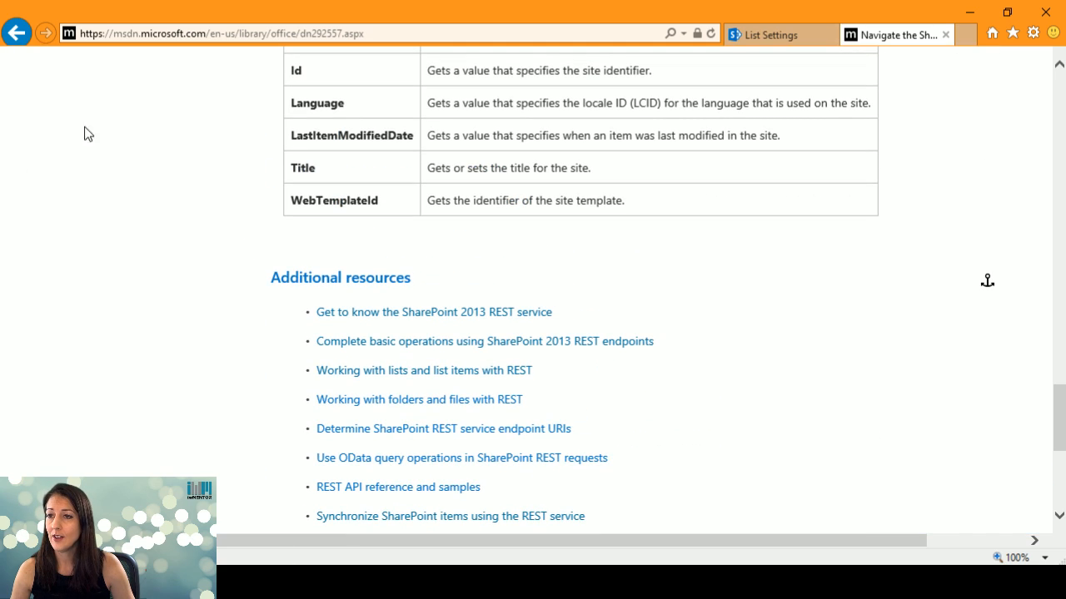
{"action": "left_click", "coordinate": [15, 33]}
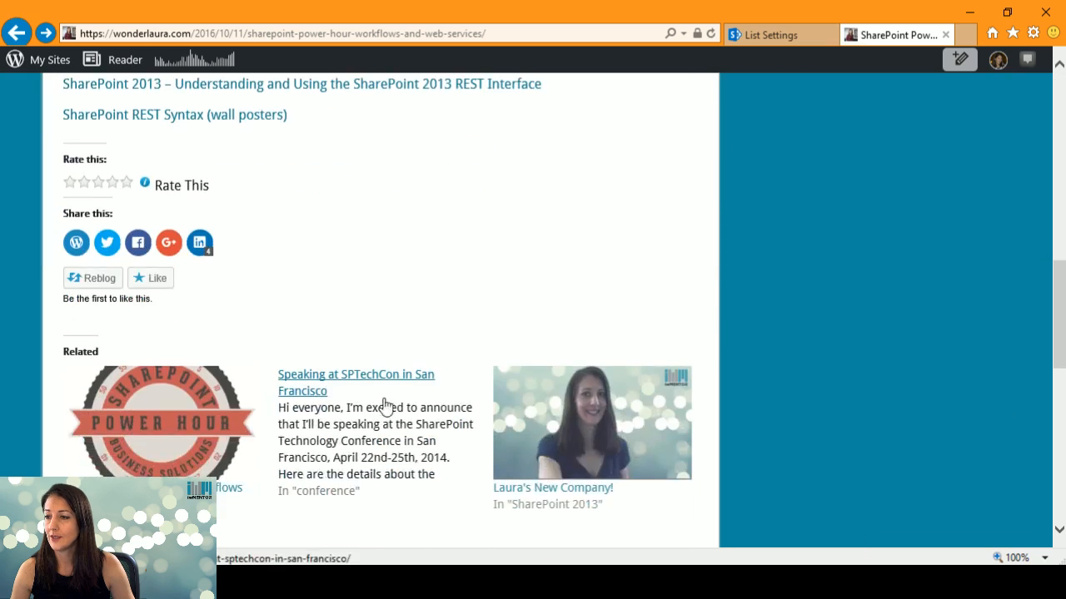
{"action": "scroll", "coordinate": [292, 255], "scroll_direction": "up", "scroll_amount": 2}
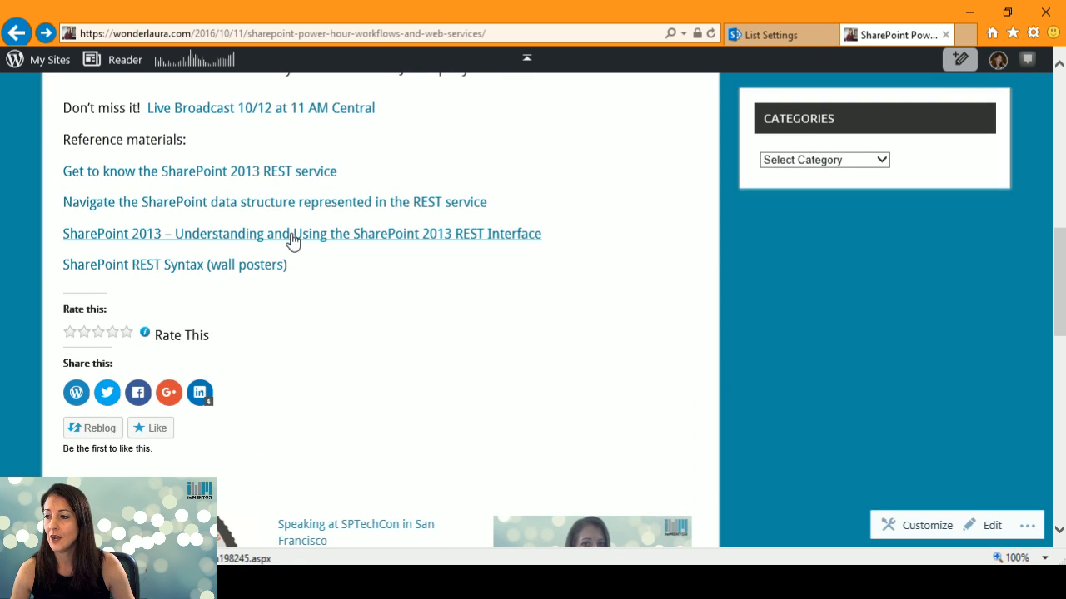
{"action": "left_click", "coordinate": [293, 240]}
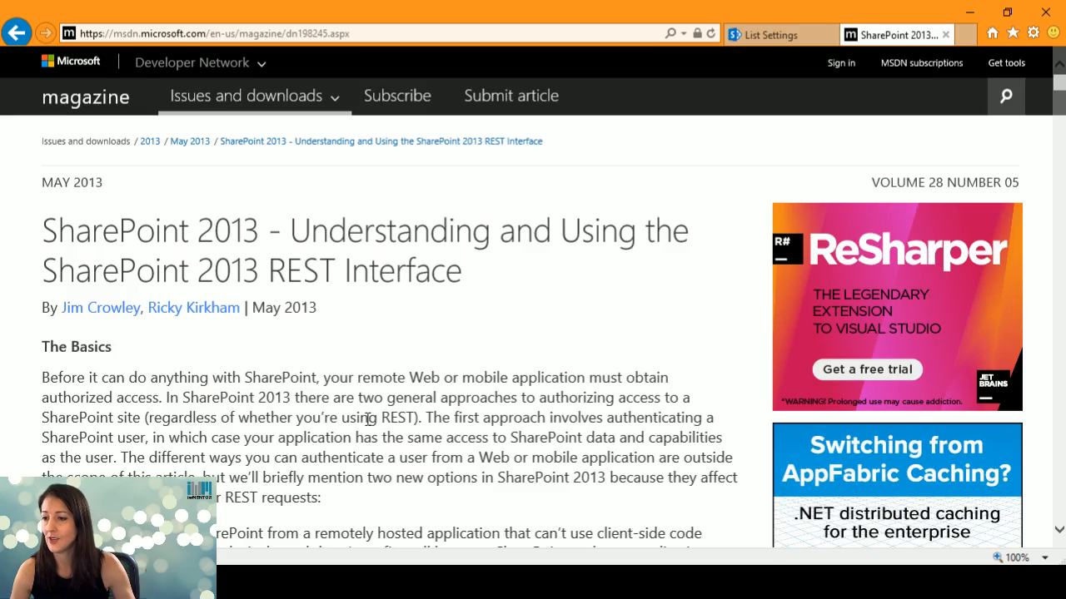
{"action": "scroll", "coordinate": [367, 419], "scroll_direction": "down", "scroll_amount": 10}
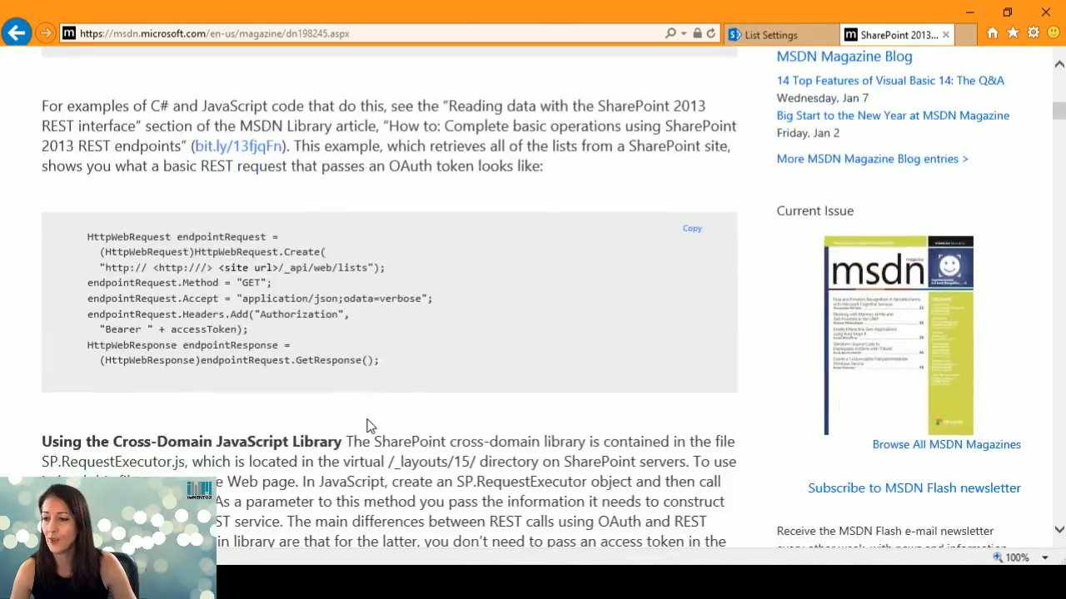
{"action": "scroll", "coordinate": [367, 425], "scroll_direction": "down", "scroll_amount": 10}
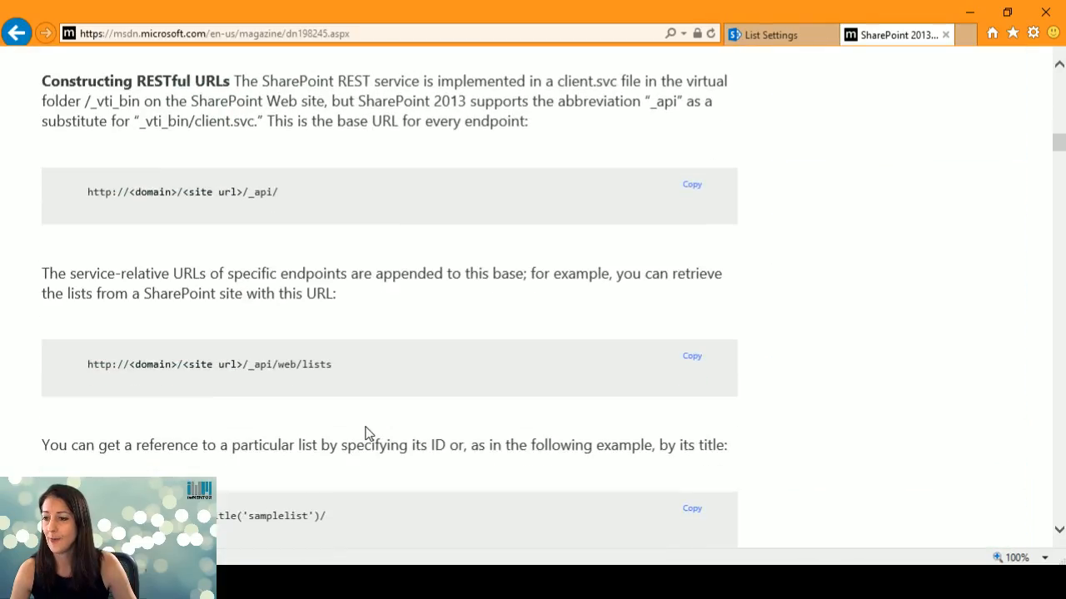
{"action": "scroll", "coordinate": [366, 435], "scroll_direction": "down", "scroll_amount": 3}
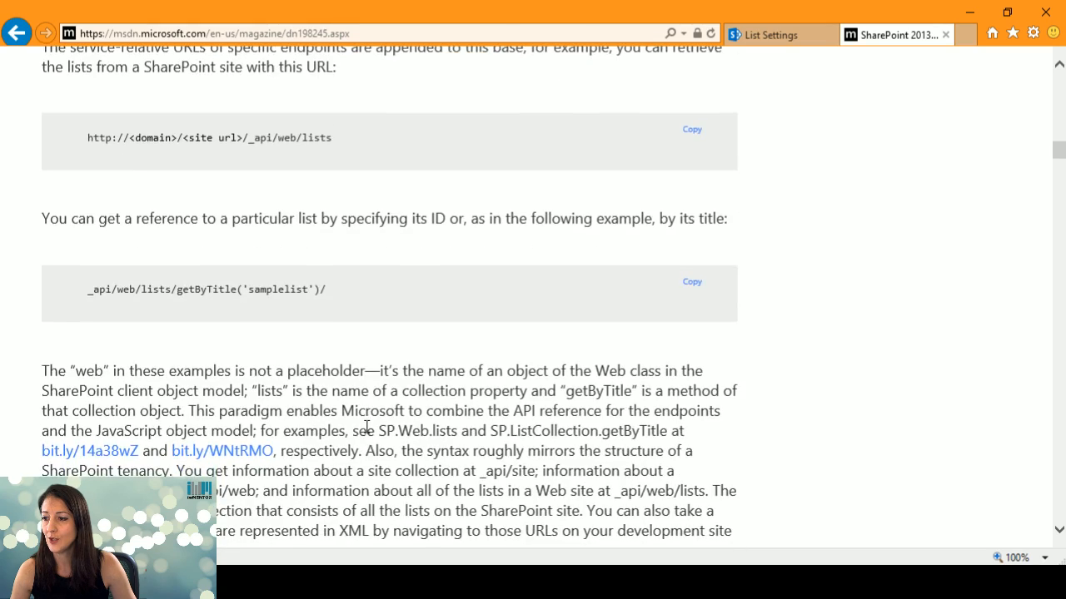
{"action": "scroll", "coordinate": [367, 435], "scroll_direction": "up", "scroll_amount": 1}
{"action": "scroll", "coordinate": [367, 433], "scroll_direction": "down", "scroll_amount": 7}
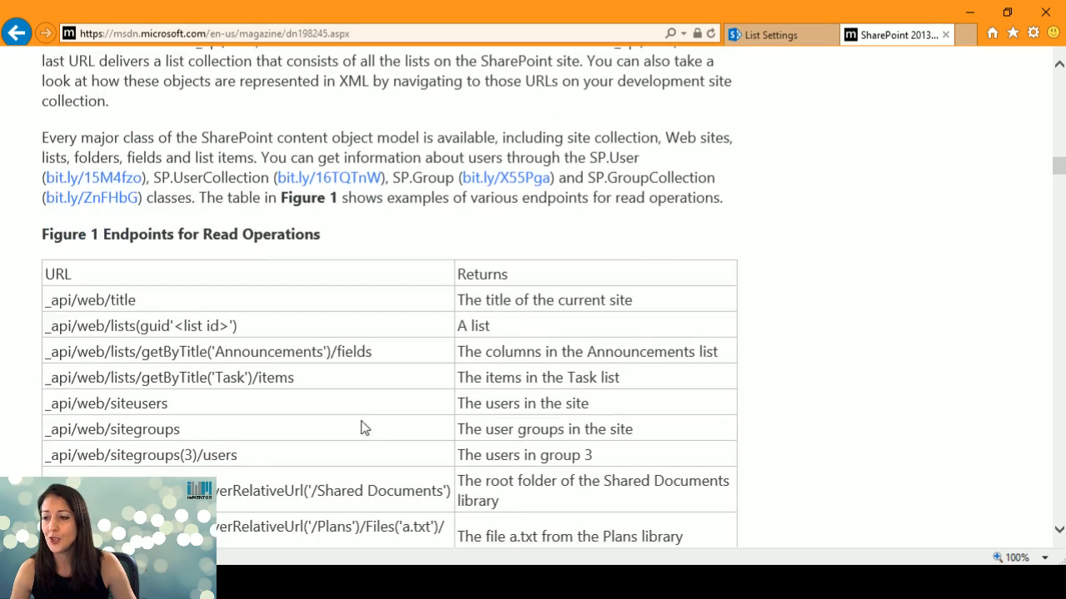
{"action": "scroll", "coordinate": [179, 332], "scroll_direction": "down", "scroll_amount": 1}
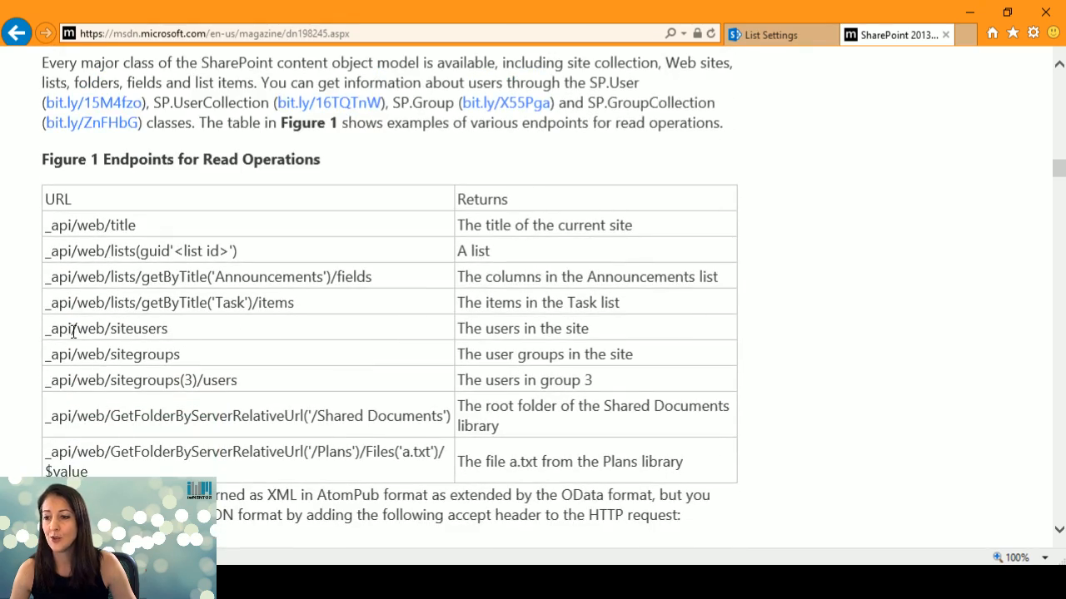
{"action": "left_click_drag", "start_coordinate": [48, 328], "coordinate": [169, 333]}
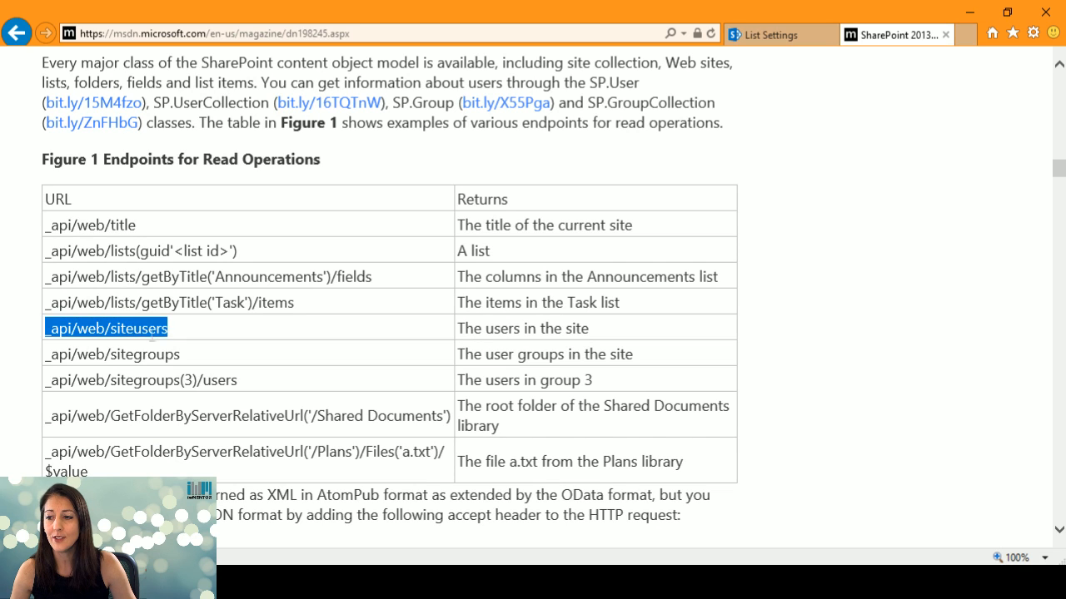
{"action": "left_click", "coordinate": [139, 338]}
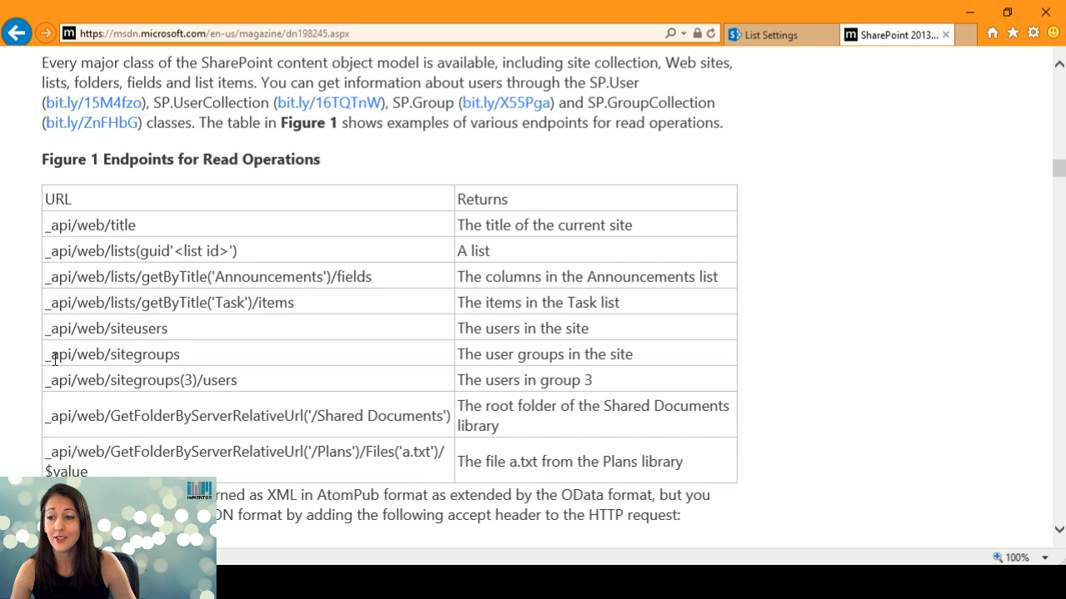
{"action": "scroll", "coordinate": [204, 381], "scroll_direction": "down", "scroll_amount": 2}
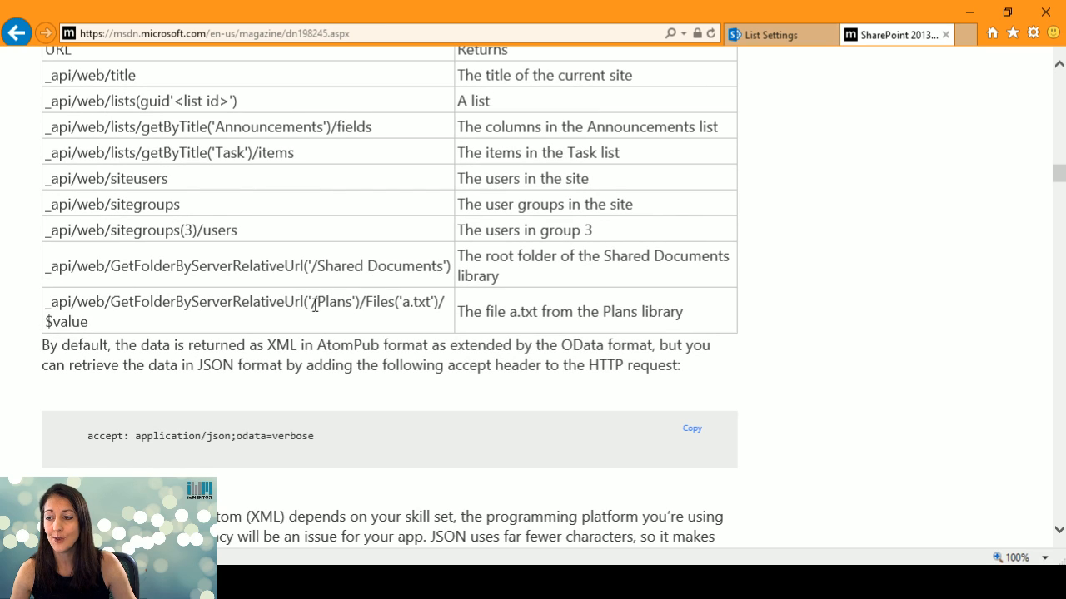
{"action": "scroll", "coordinate": [266, 333], "scroll_direction": "down", "scroll_amount": 1}
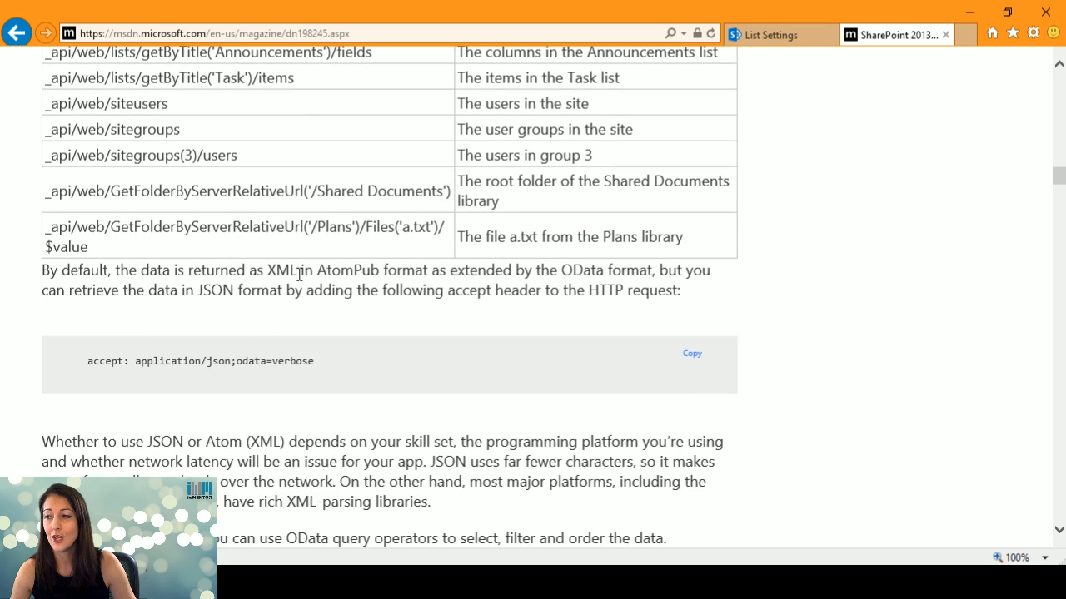
{"action": "scroll", "coordinate": [336, 271], "scroll_direction": "up", "scroll_amount": 1}
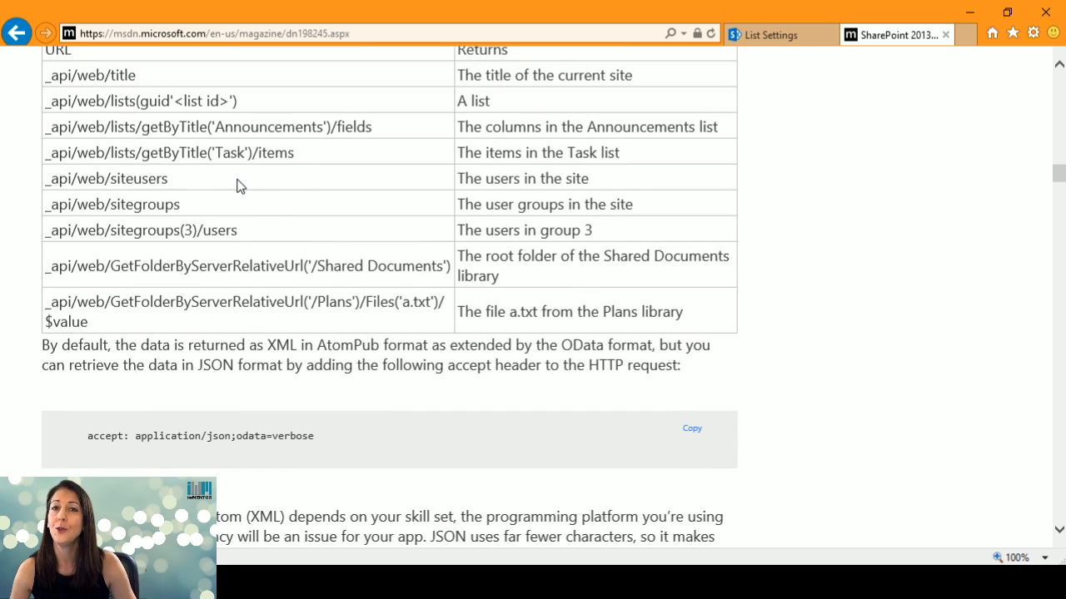
Check the Test web services publishing progress dialog in SharePoint Designer, then return to the browser
{"action": "left_click", "coordinate": [969, 12]}
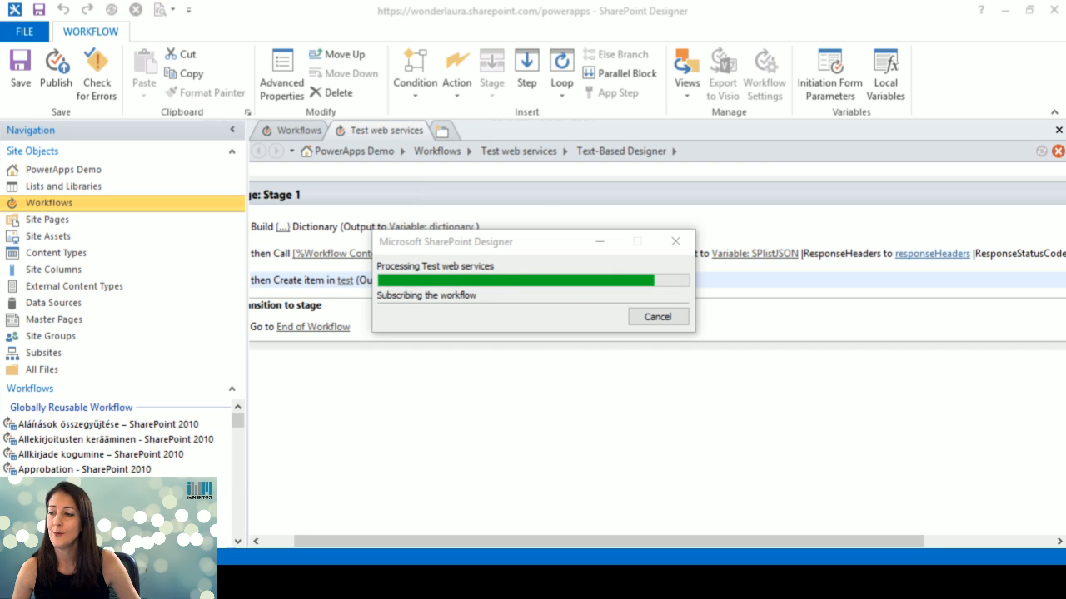
{"action": "left_click", "coordinate": [532, 238]}
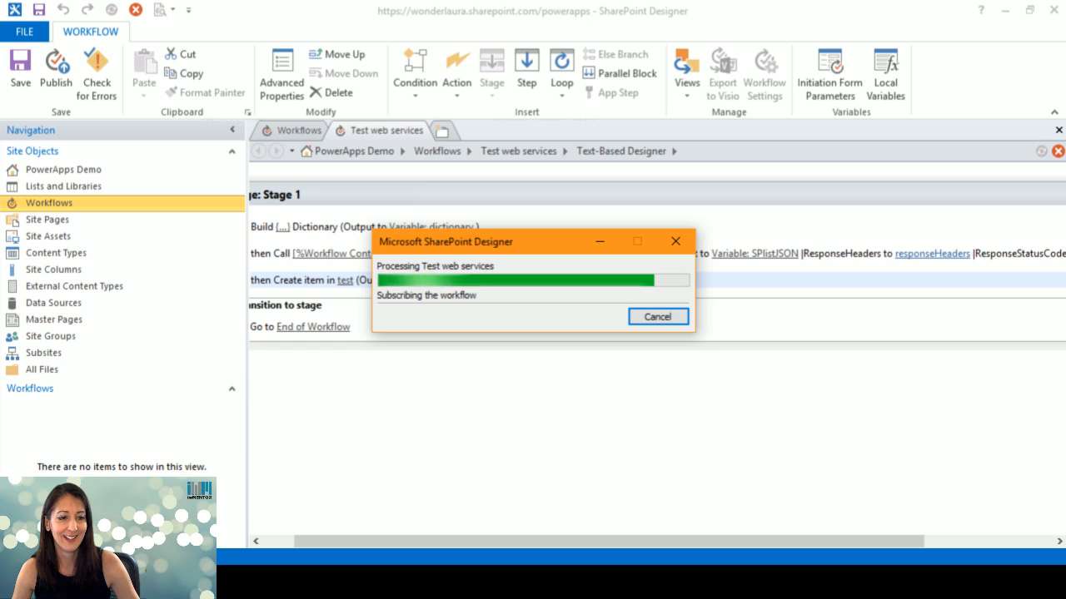
{"action": "key", "text": "alt+Tab"}
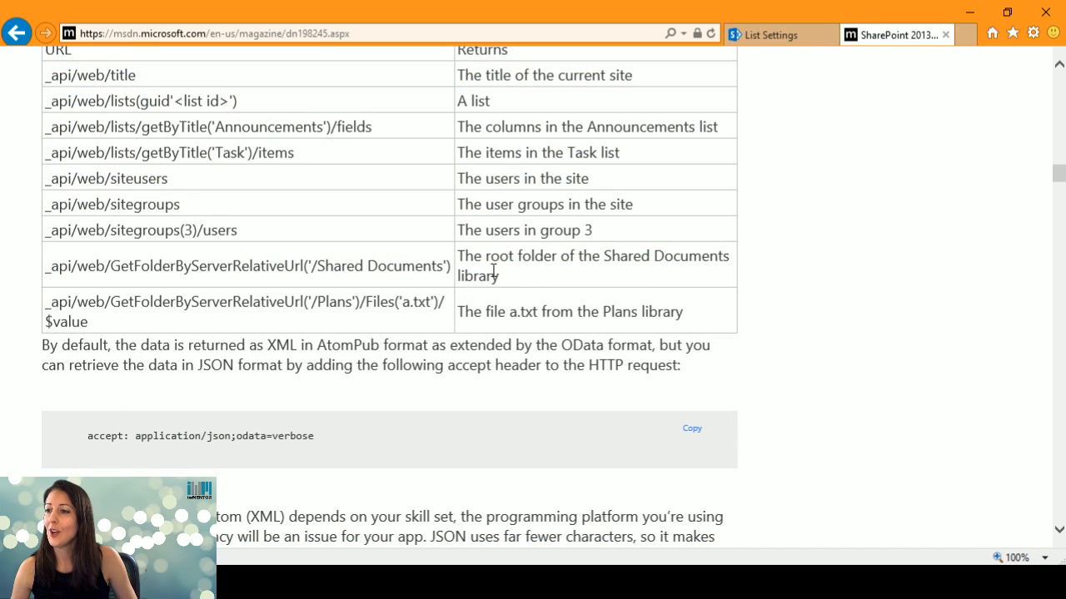
At Figure 1, highlight the list-by-GUID and getByTitle('Announcements') parts of the read endpoints
{"action": "scroll", "coordinate": [191, 162], "scroll_direction": "up", "scroll_amount": 2}
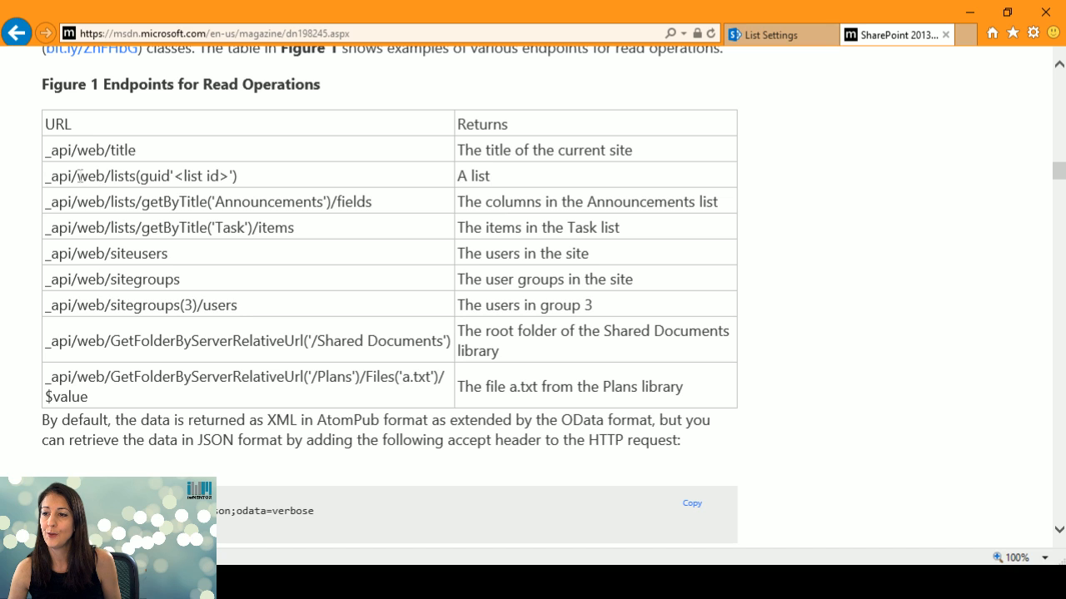
{"action": "left_click_drag", "start_coordinate": [77, 175], "coordinate": [241, 183]}
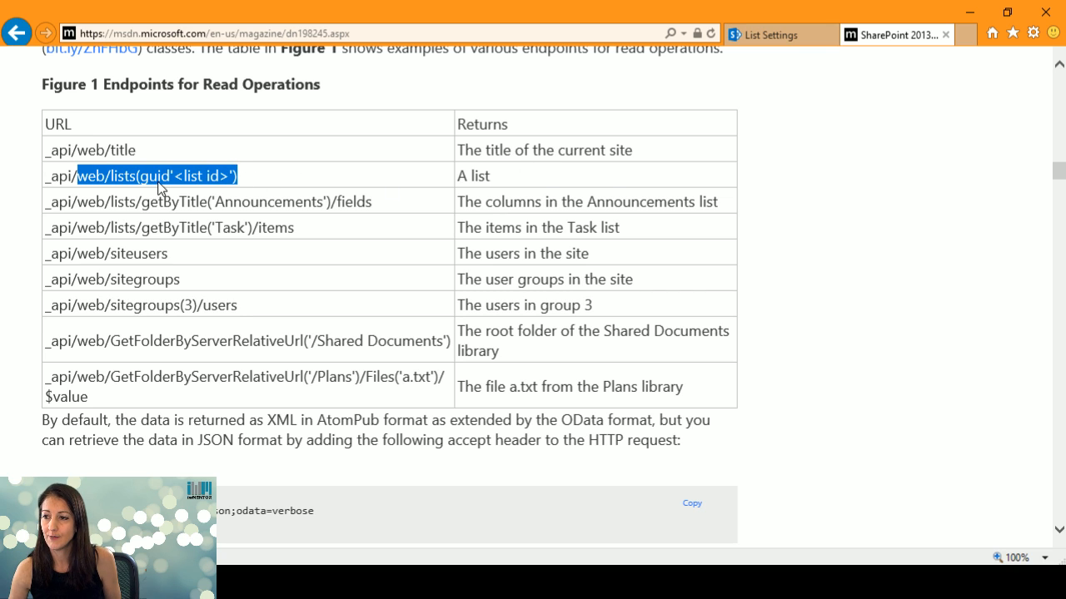
{"action": "left_click", "coordinate": [207, 178]}
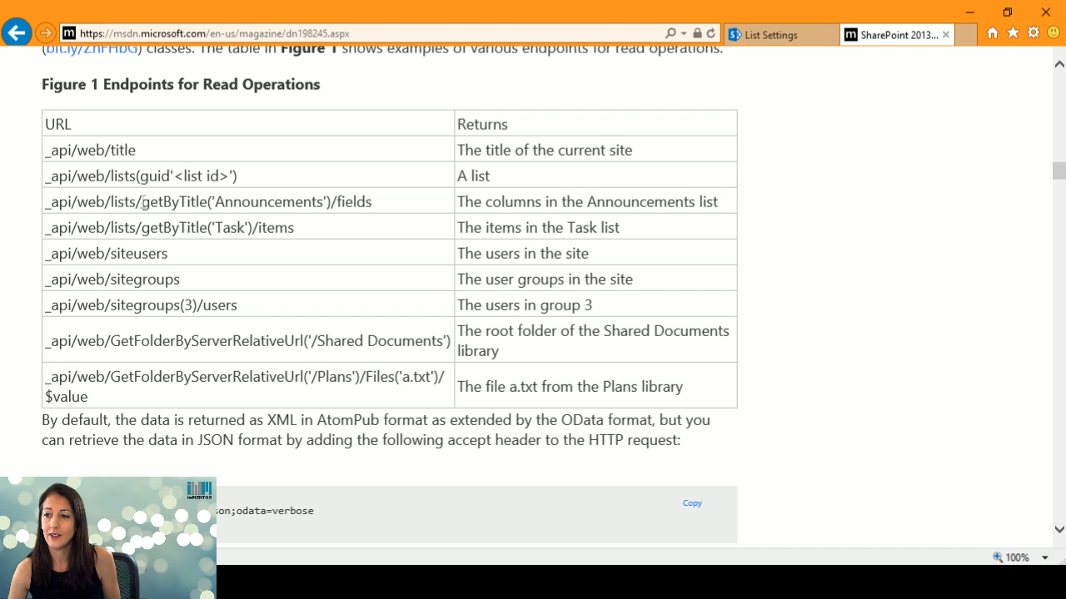
{"action": "left_click_drag", "start_coordinate": [142, 202], "coordinate": [373, 203]}
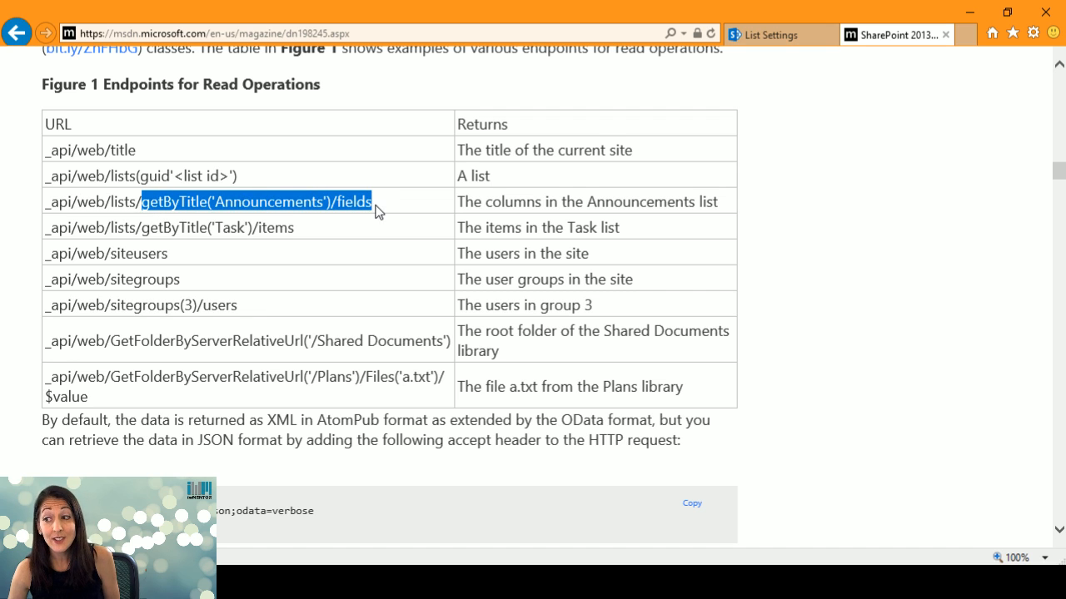
{"action": "left_click", "coordinate": [367, 203]}
Highlight the fields and sitegroups parts of the endpoint URLs, then switch to SharePoint Designer
{"action": "left_click_drag", "start_coordinate": [339, 204], "coordinate": [373, 204]}
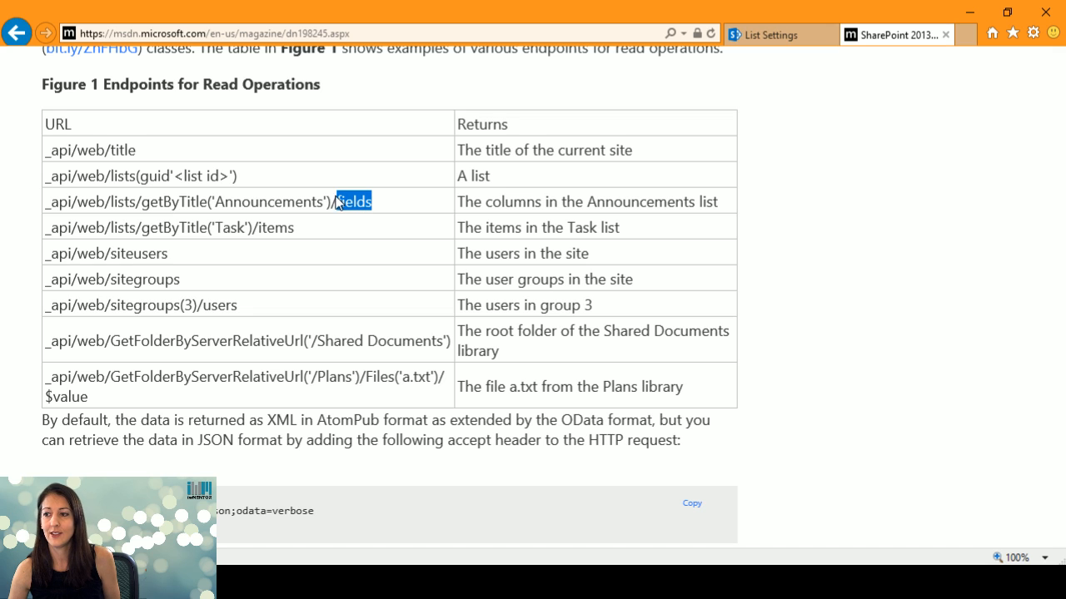
{"action": "left_click", "coordinate": [340, 206]}
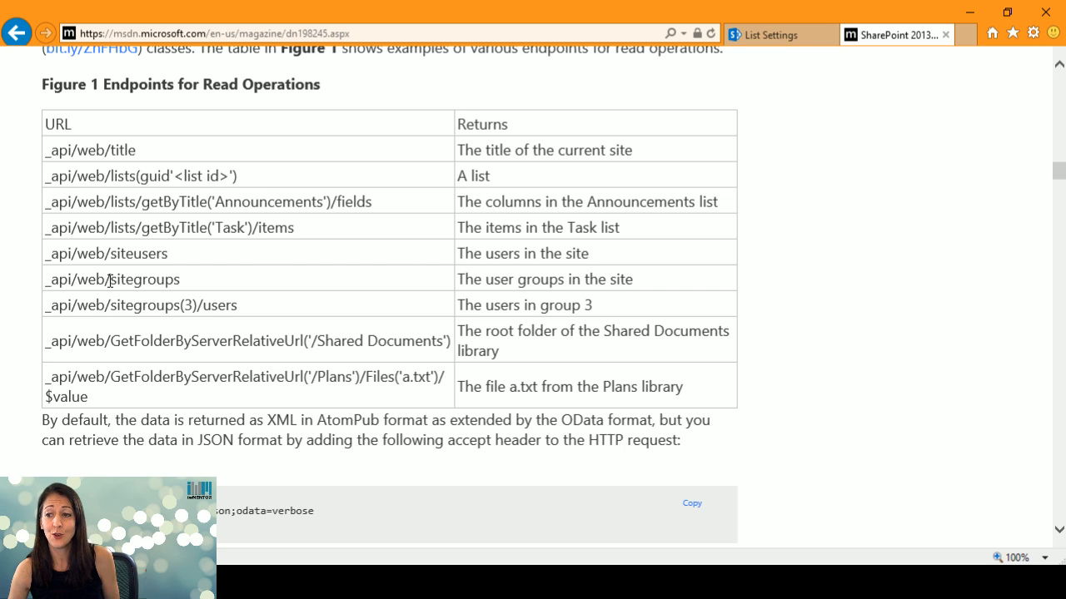
{"action": "left_click_drag", "start_coordinate": [111, 280], "coordinate": [180, 280]}
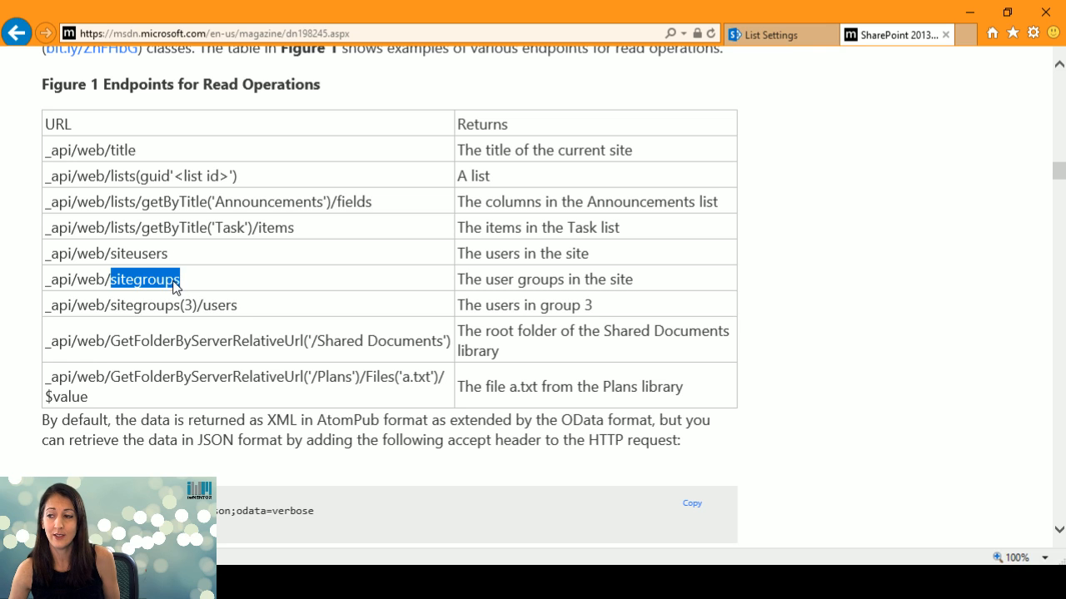
{"action": "left_click", "coordinate": [174, 286]}
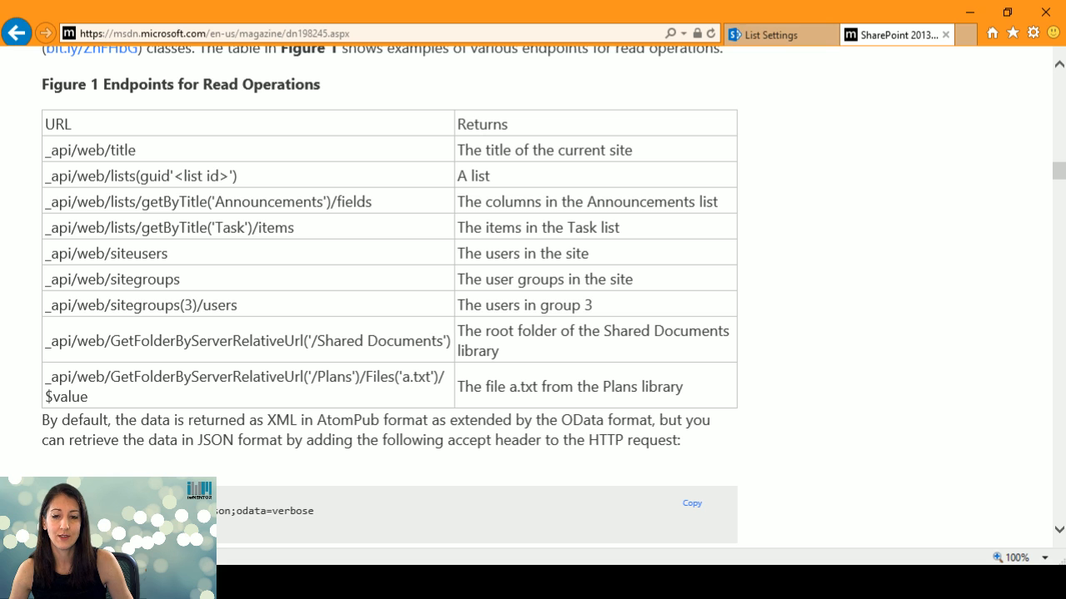
{"action": "key", "text": "alt+Tab"}
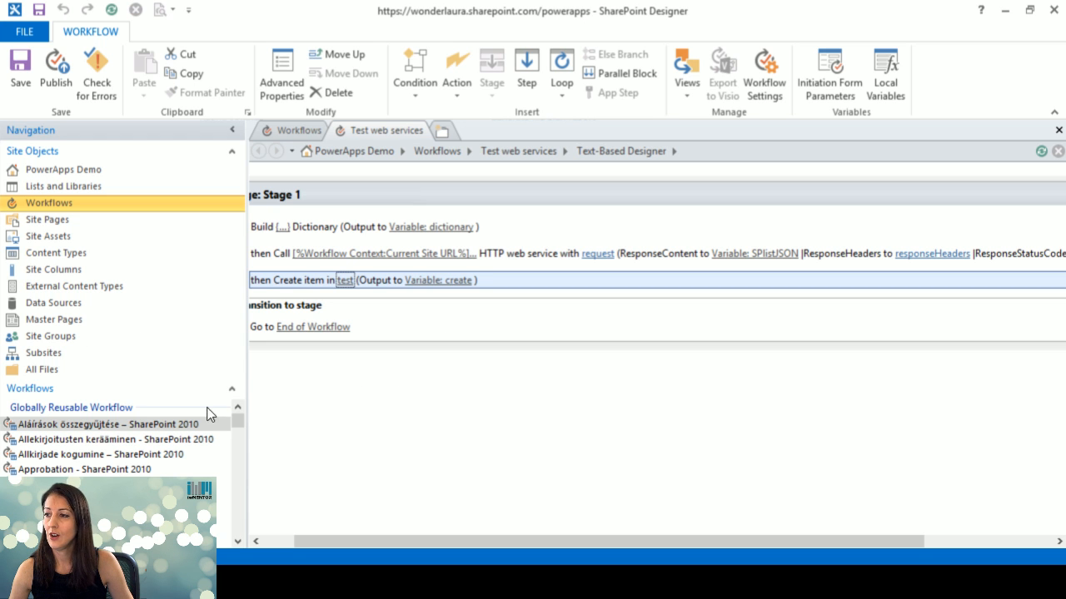
Go from the test list settings through Site contents to the PowerApps Demo Site workflows page
{"action": "left_click", "coordinate": [1005, 21]}
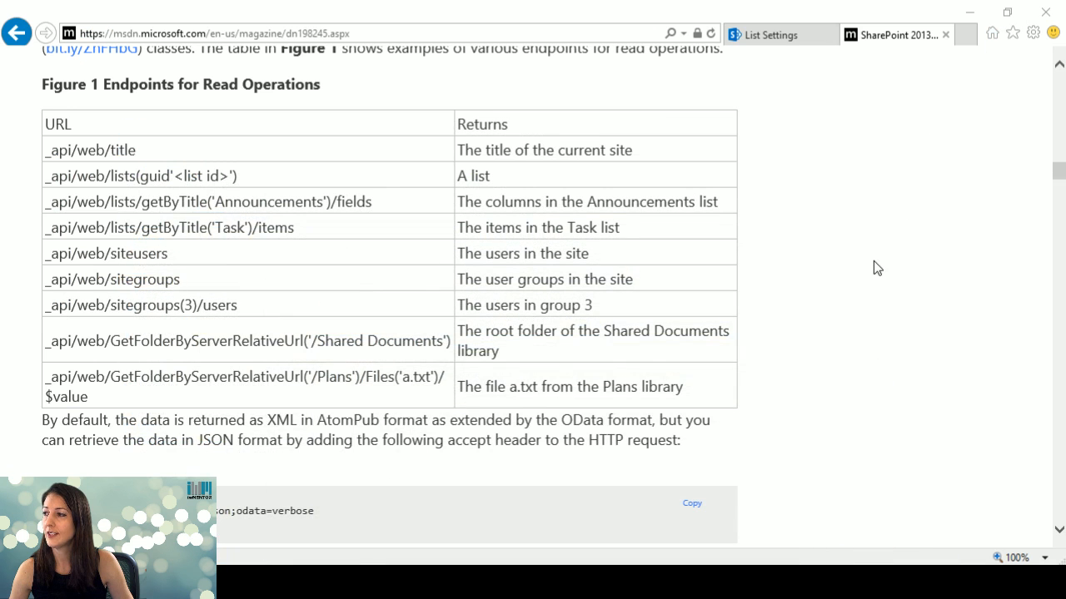
{"action": "left_click", "coordinate": [784, 37]}
{"action": "left_click", "coordinate": [958, 68]}
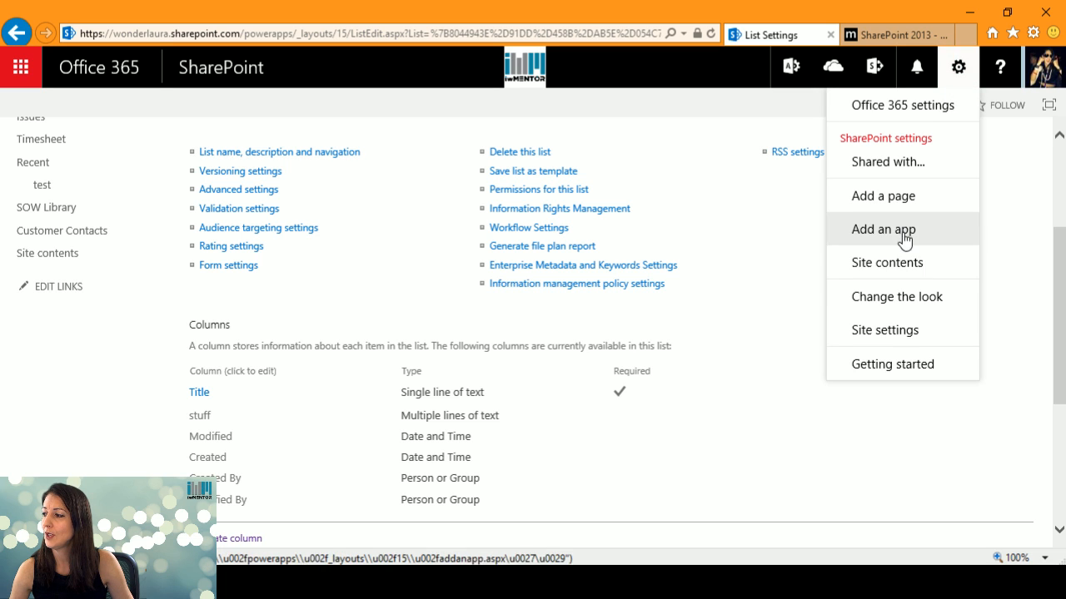
{"action": "left_click", "coordinate": [899, 264]}
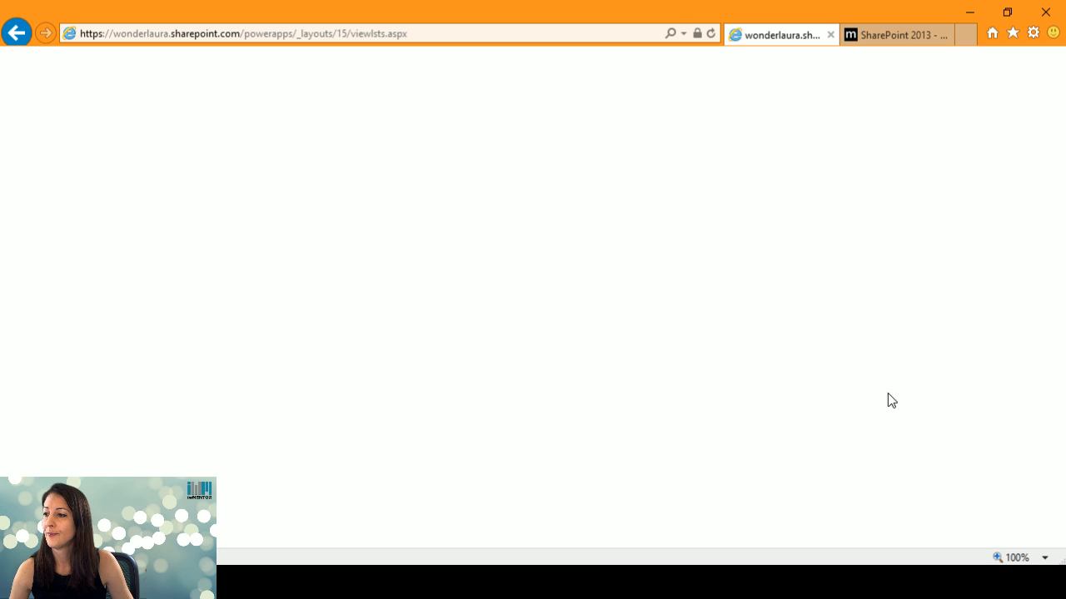
{"action": "scroll", "coordinate": [681, 252], "scroll_direction": "down", "scroll_amount": 3}
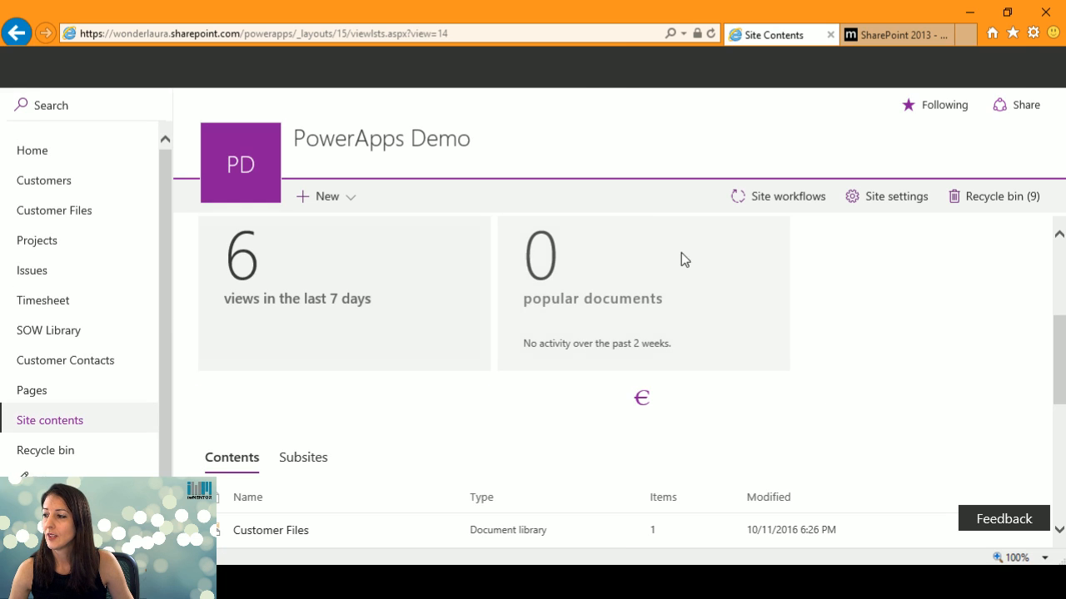
{"action": "left_click", "coordinate": [786, 196]}
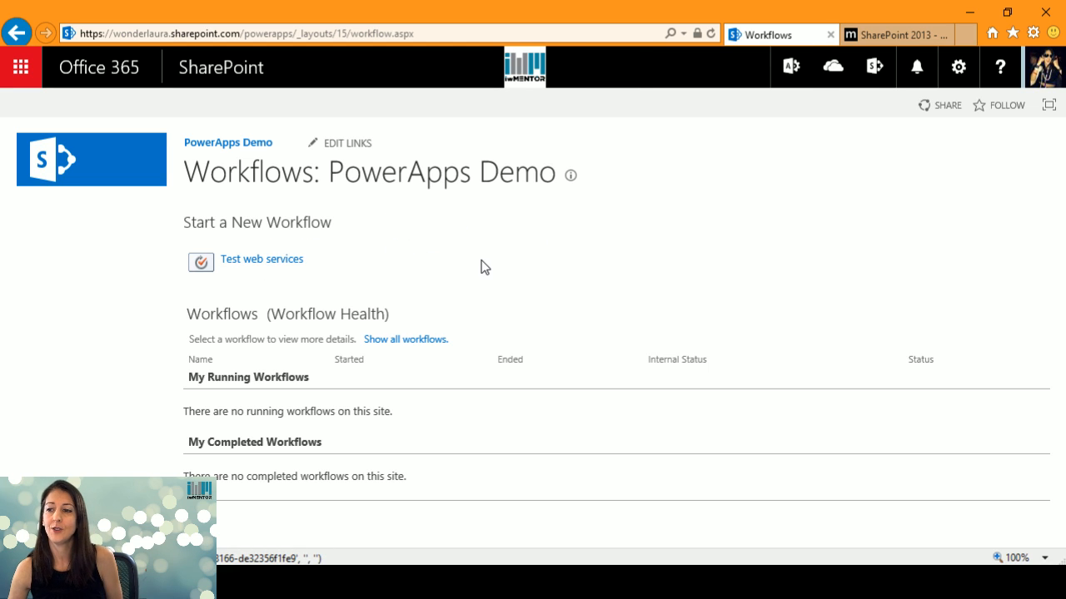
Start Test web services, dismiss the error and reload, then start it again and refresh for status
{"action": "left_click", "coordinate": [275, 265]}
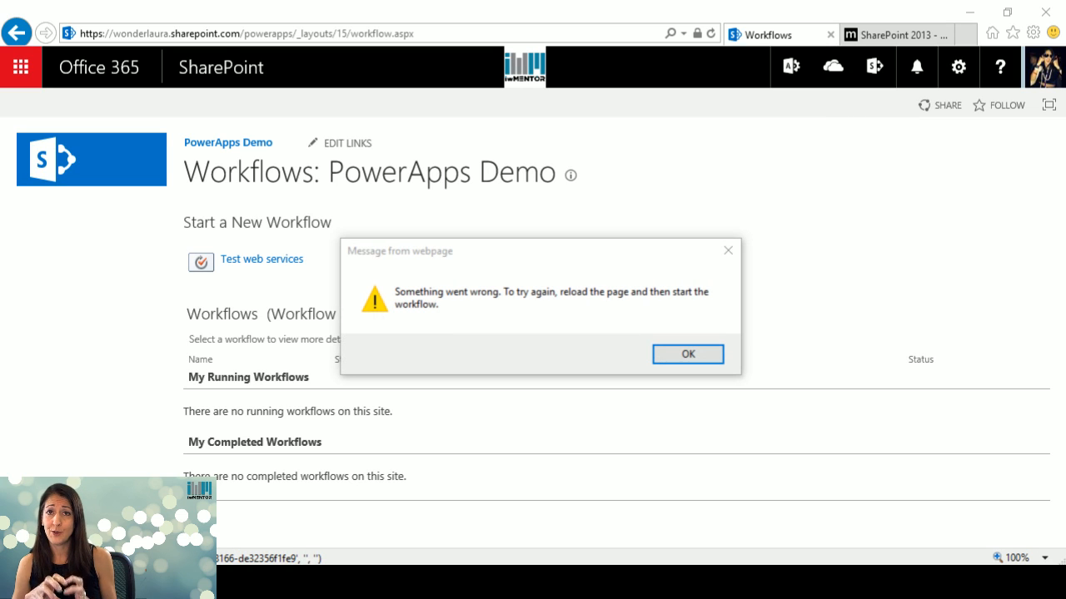
{"action": "left_click", "coordinate": [687, 354]}
{"action": "left_click", "coordinate": [401, 30]}
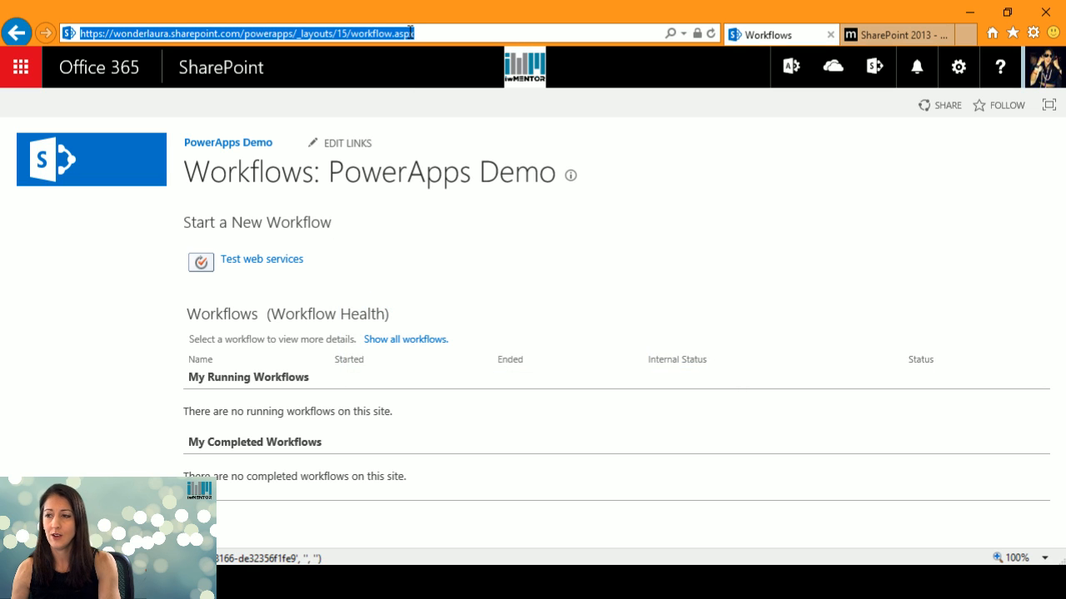
{"action": "key", "text": "Return"}
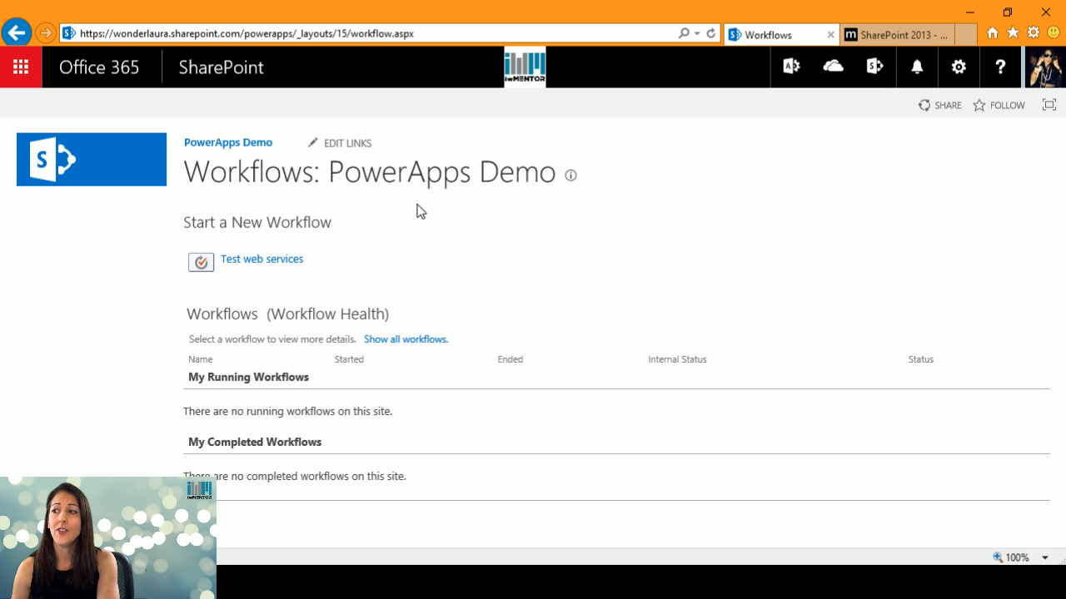
{"action": "left_click", "coordinate": [261, 260]}
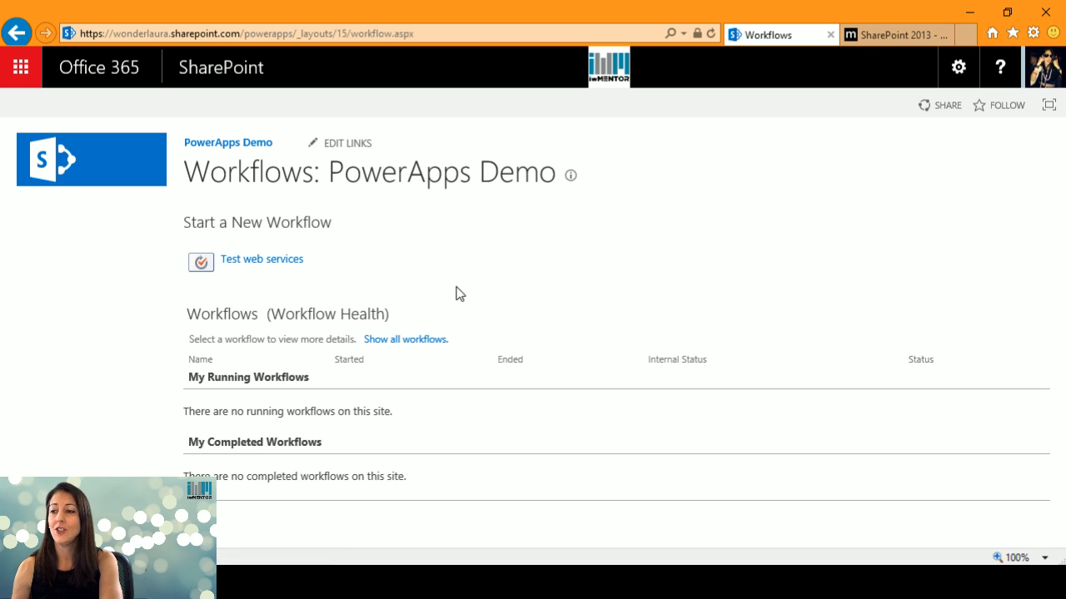
{"action": "left_click", "coordinate": [509, 32]}
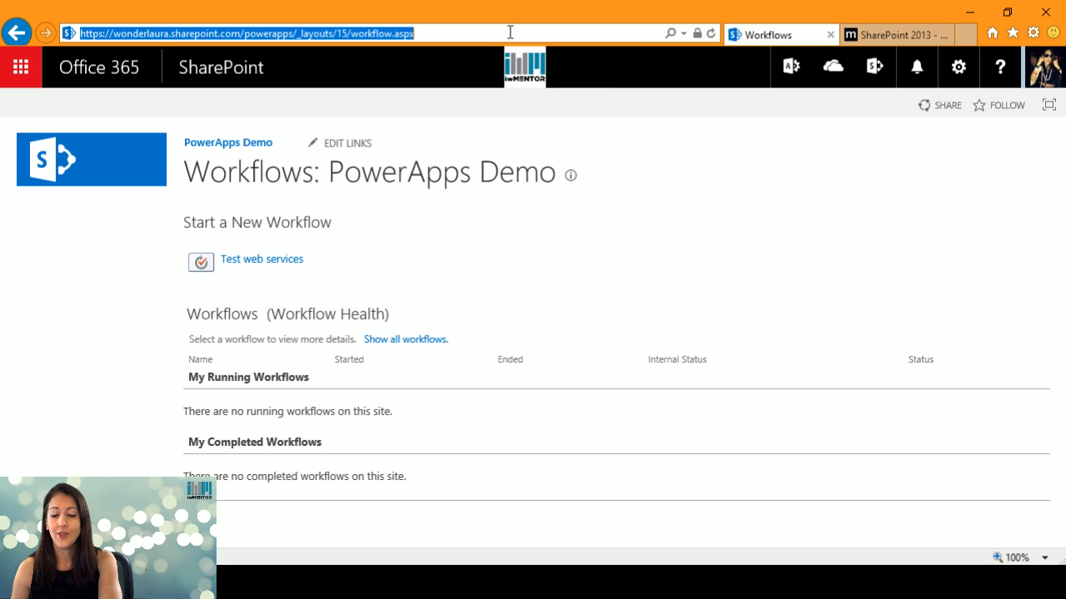
{"action": "key", "text": "Return"}
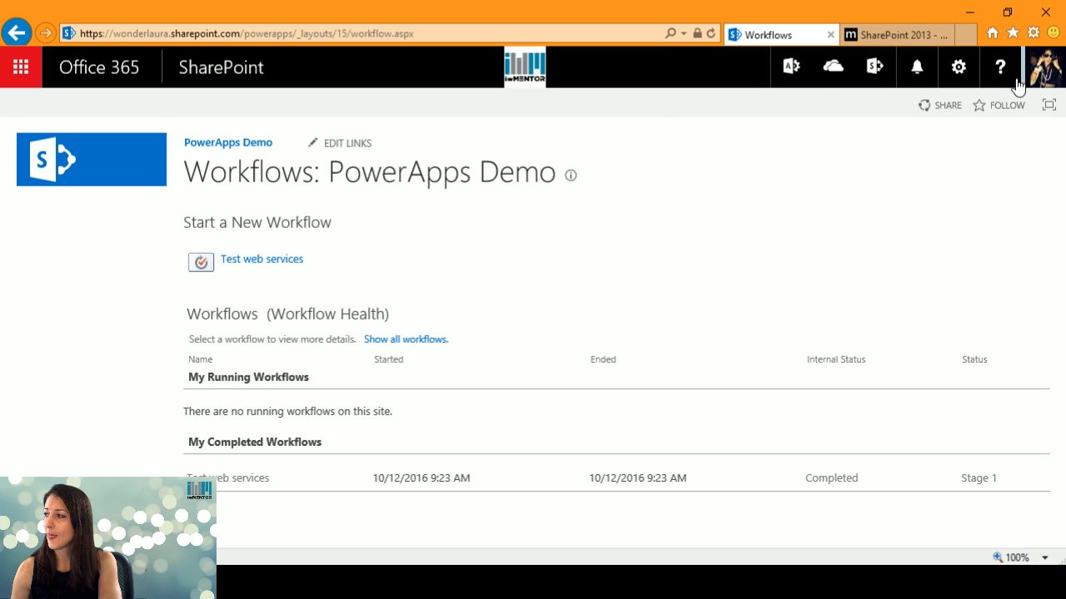
Open item x of the test list via Site contents
{"action": "left_click", "coordinate": [958, 66]}
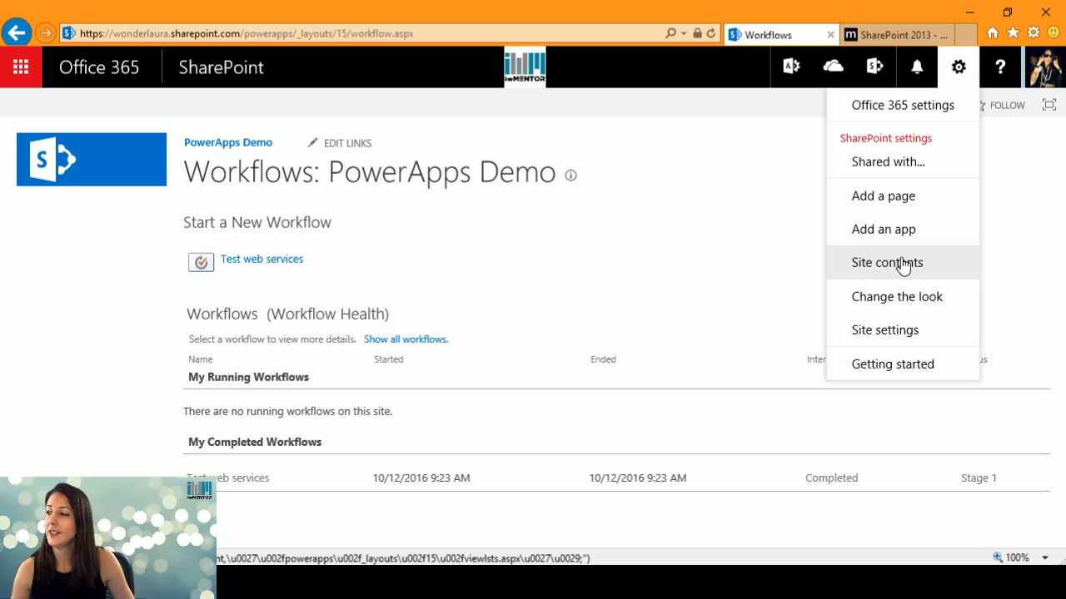
{"action": "left_click", "coordinate": [903, 264]}
{"action": "scroll", "coordinate": [427, 396], "scroll_direction": "down", "scroll_amount": 2}
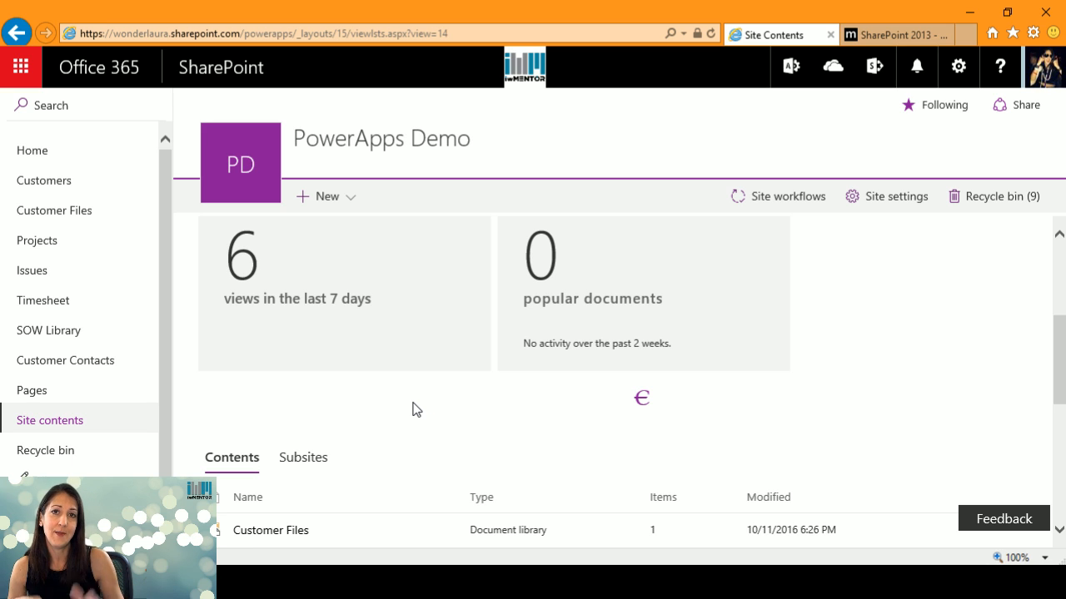
{"action": "scroll", "coordinate": [514, 408], "scroll_direction": "down", "scroll_amount": 3}
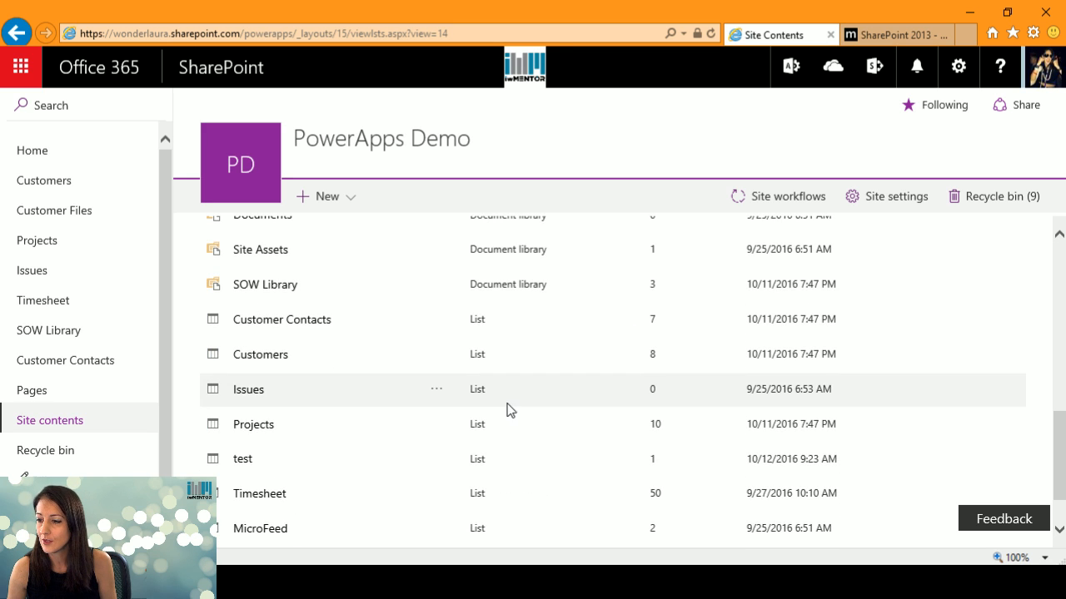
{"action": "scroll", "coordinate": [250, 383], "scroll_direction": "down", "scroll_amount": 2}
{"action": "left_click", "coordinate": [249, 389]}
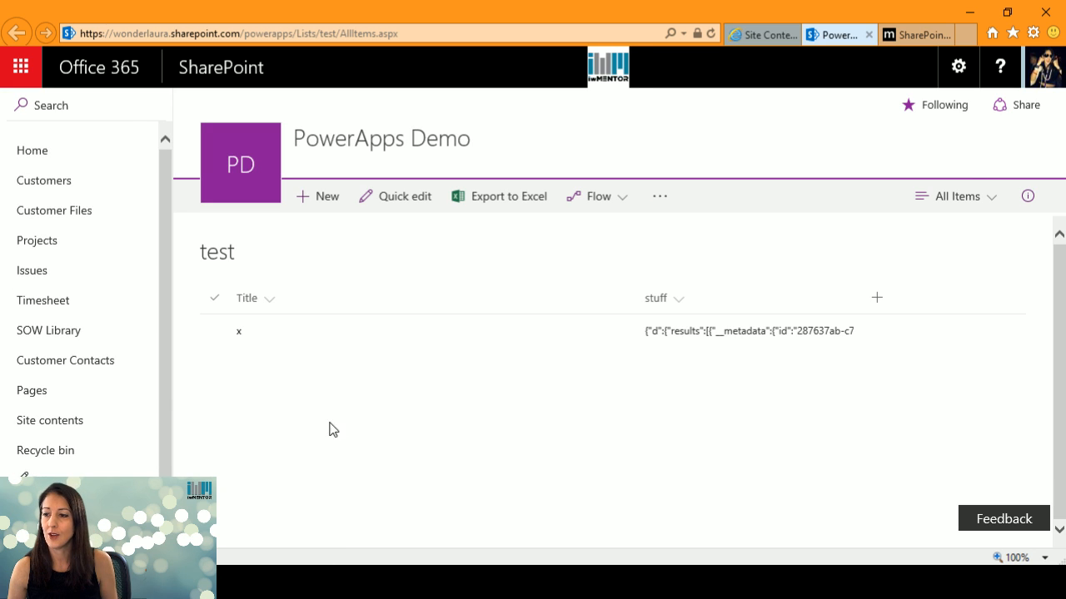
{"action": "left_click", "coordinate": [243, 337]}
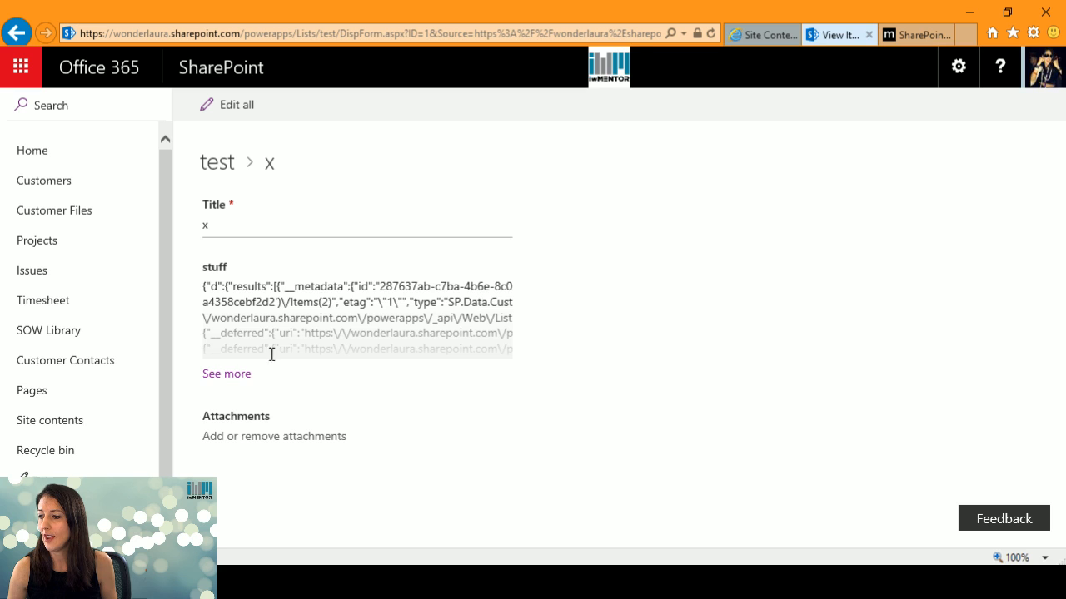
Select and copy all the JSON text in item x's stuff field
{"action": "left_click", "coordinate": [279, 317]}
{"action": "key", "text": "ctrl+a"}
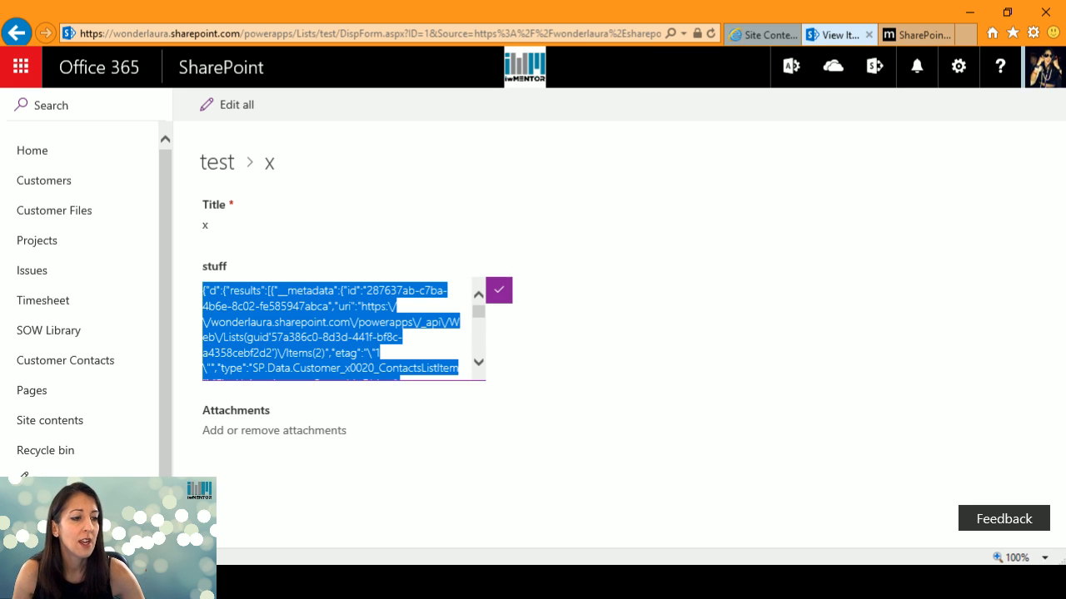
{"action": "key", "text": "alt+Tab"}
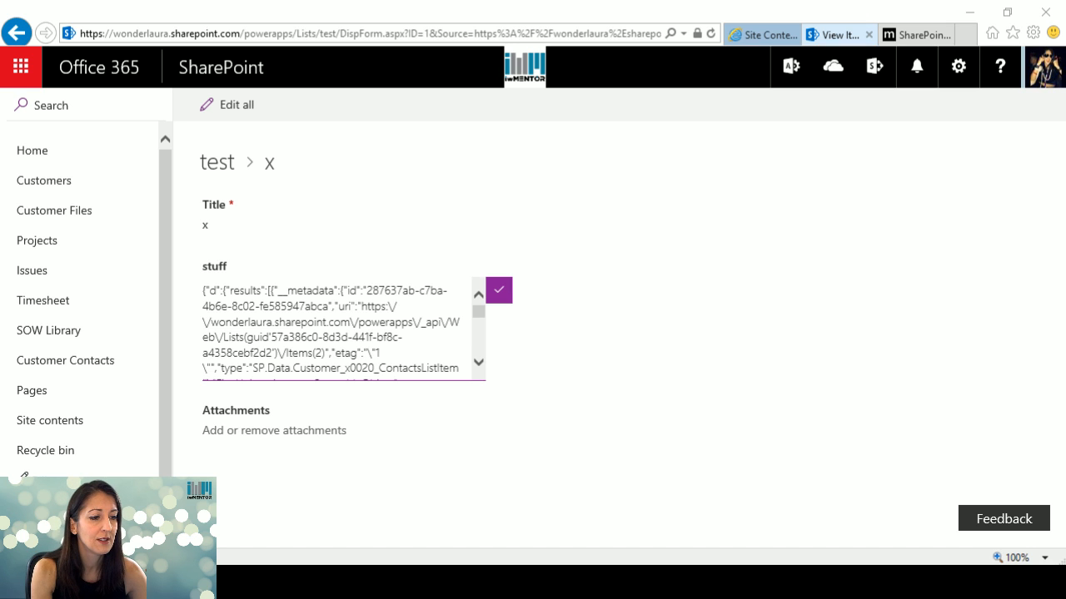
{"action": "key", "text": "alt+Tab"}
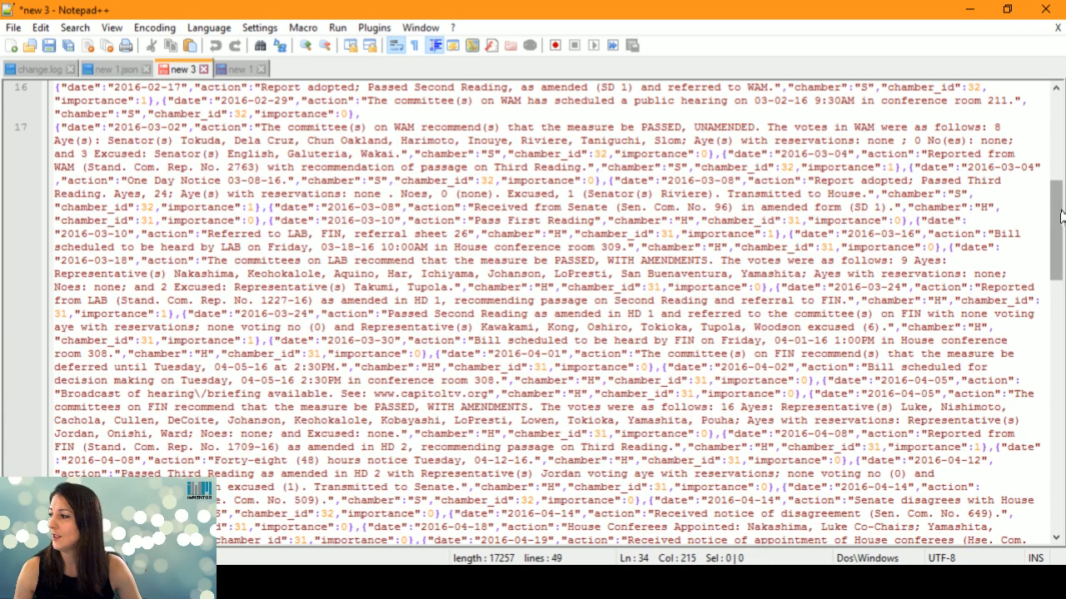
Paste the copied JSON into a new document and set its language to JSON
{"action": "left_click_drag", "start_coordinate": [1055, 219], "coordinate": [1056, 145]}
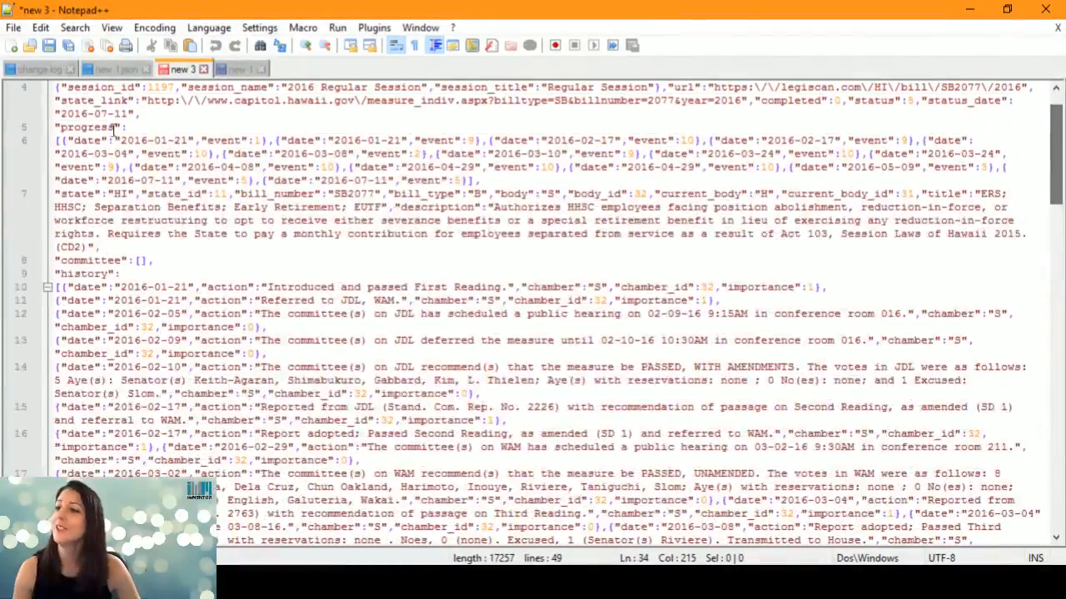
{"action": "left_click", "coordinate": [12, 45]}
{"action": "key", "text": "ctrl+v"}
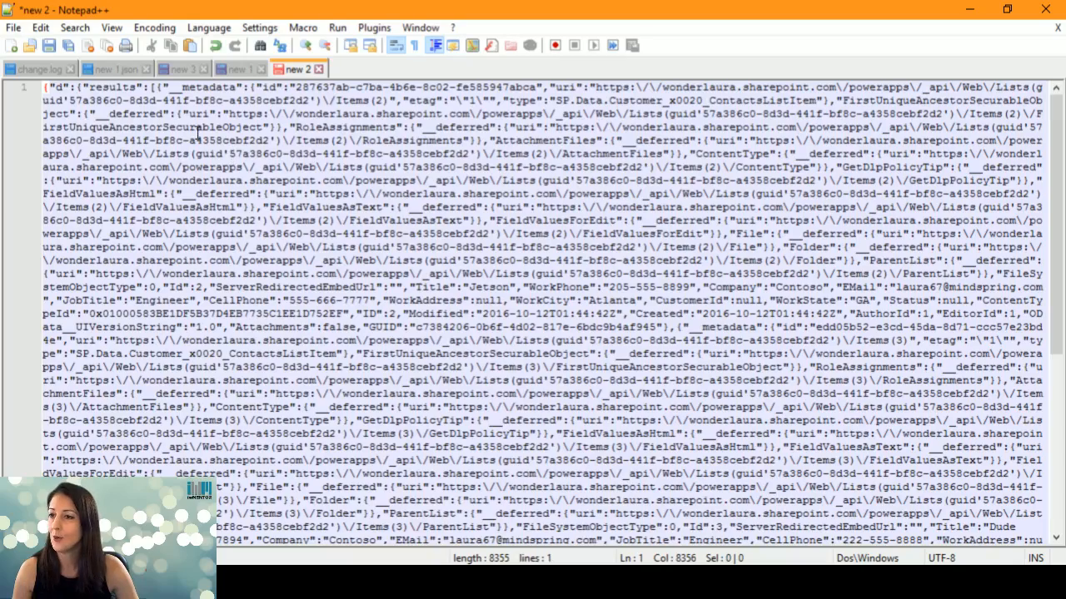
{"action": "left_click", "coordinate": [206, 29]}
{"action": "mouse_move", "coordinate": [233, 194]}
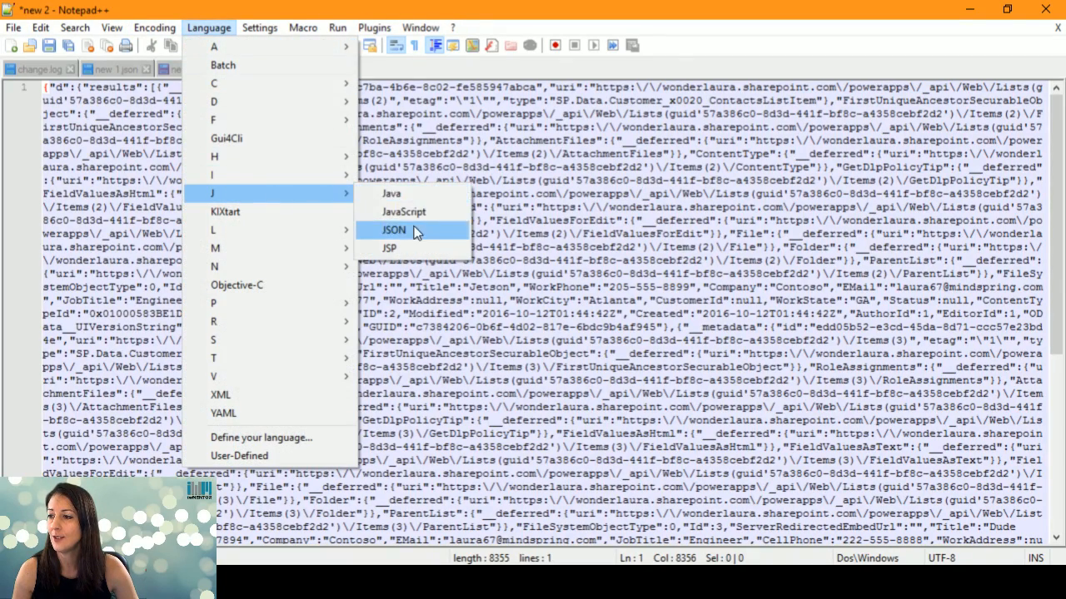
{"action": "left_click", "coordinate": [388, 229]}
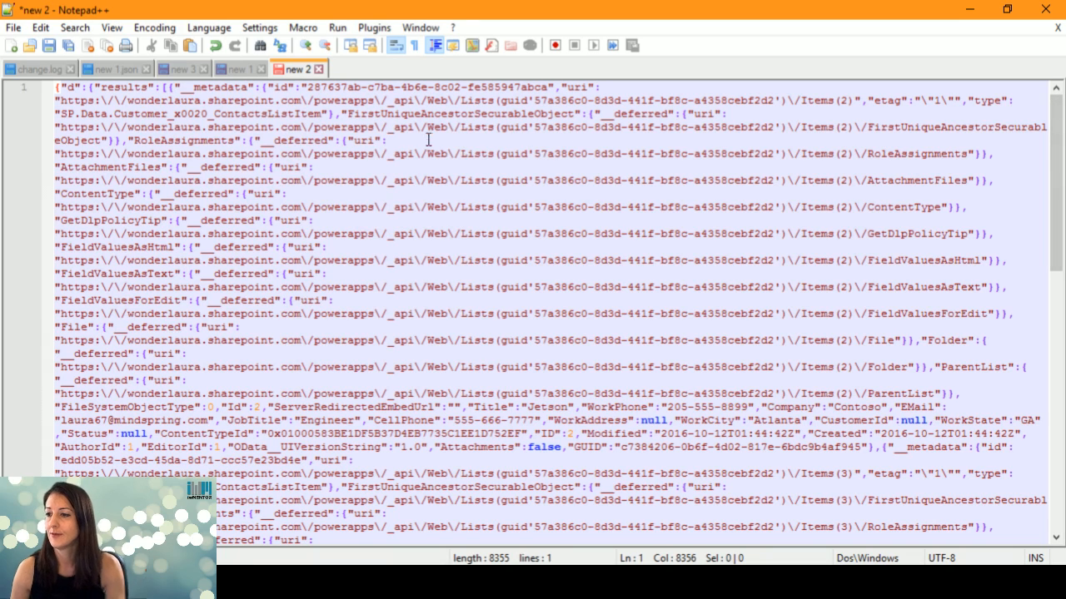
Insert line breaks after {"d": and after {"results":[
{"action": "left_click", "coordinate": [119, 99]}
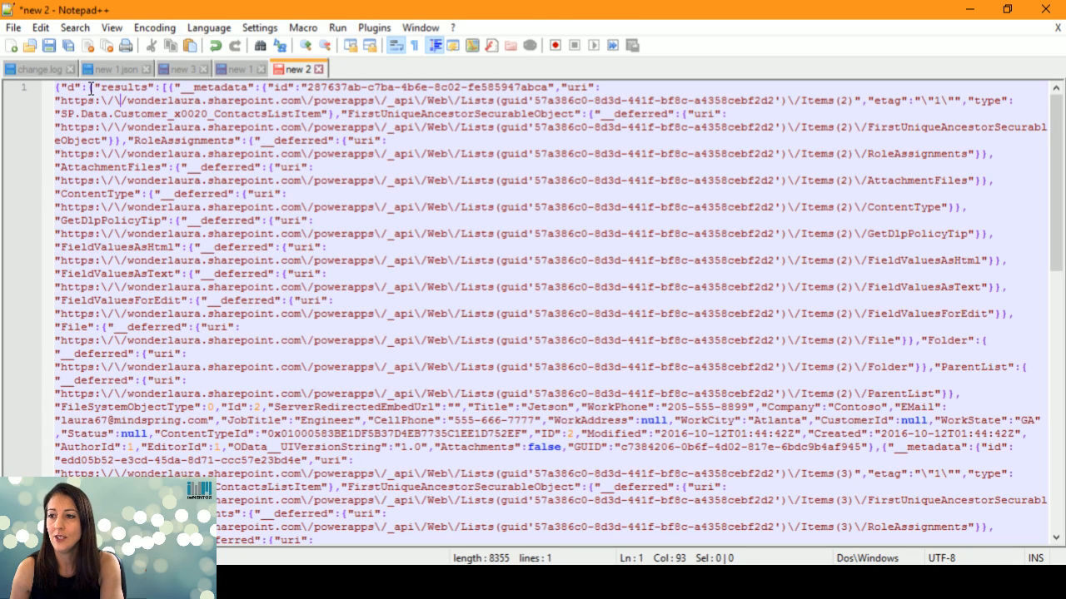
{"action": "left_click", "coordinate": [89, 86]}
{"action": "key", "text": "Return"}
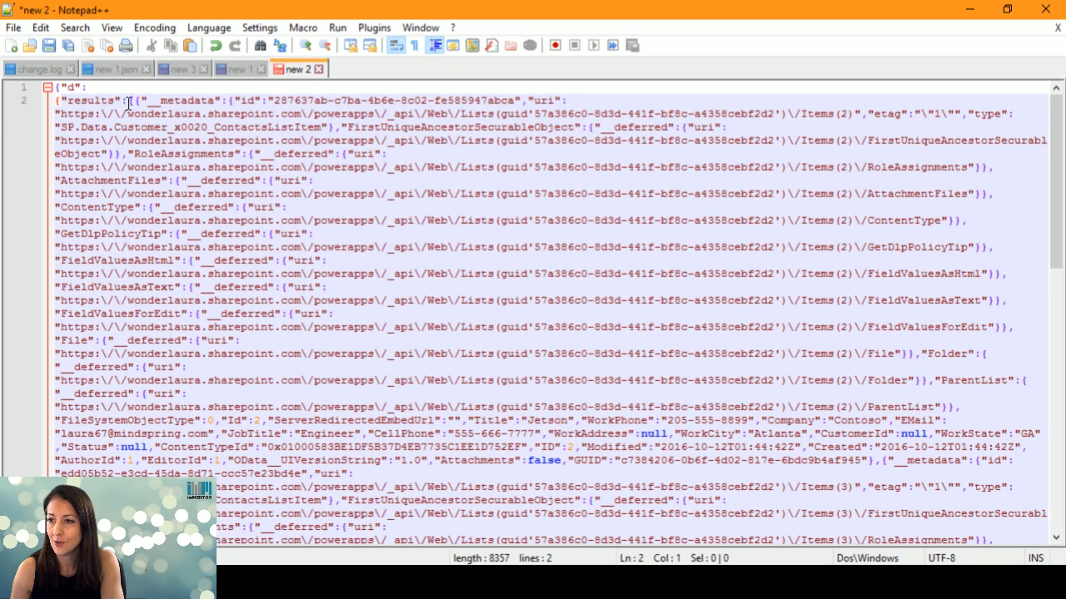
{"action": "left_click", "coordinate": [135, 100]}
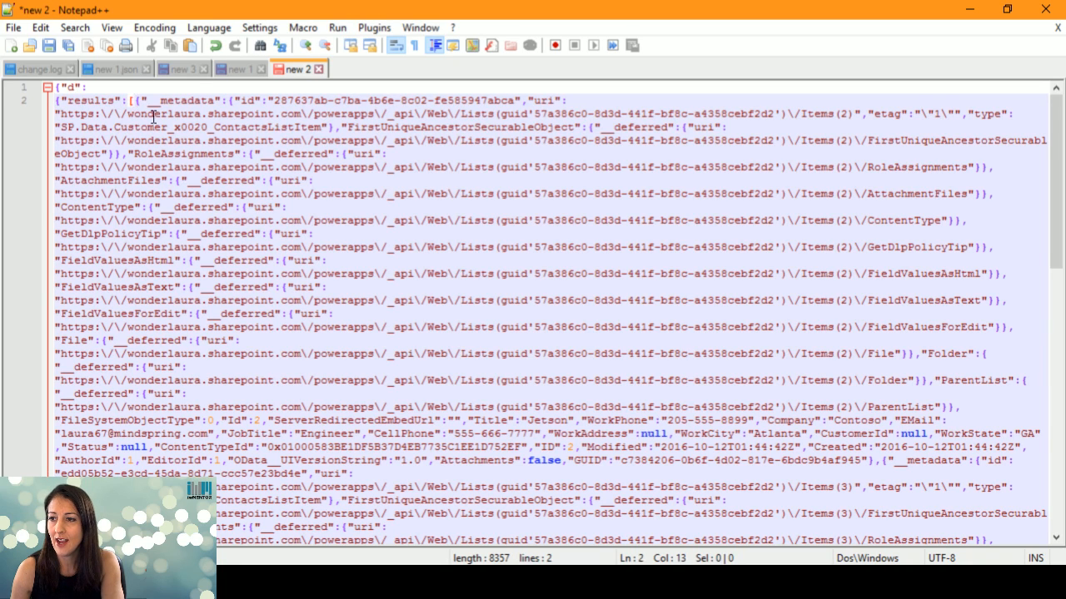
{"action": "key", "text": "Return"}
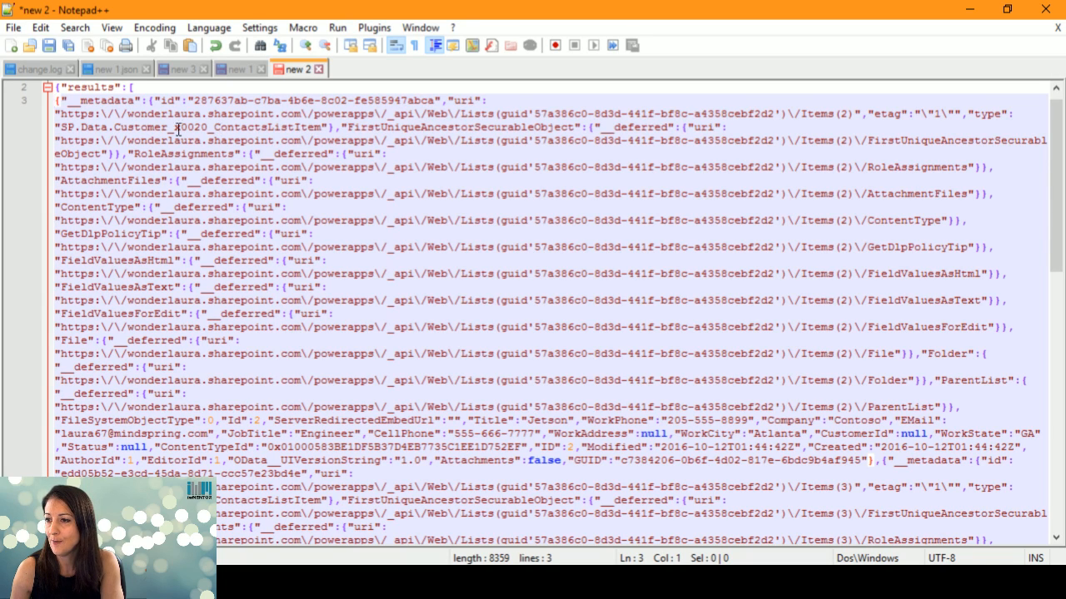
Break lines before the __deferred objects of FirstUniqueAncestorSecurableObject and RoleAssignments
{"action": "left_click", "coordinate": [590, 128]}
{"action": "key", "text": "Return"}
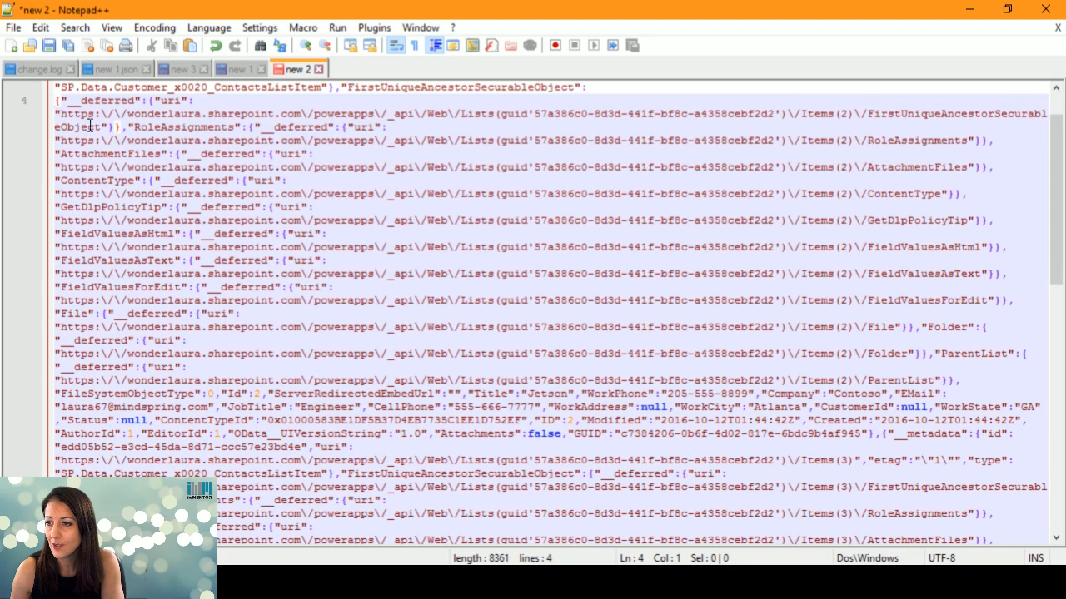
{"action": "left_click", "coordinate": [249, 127]}
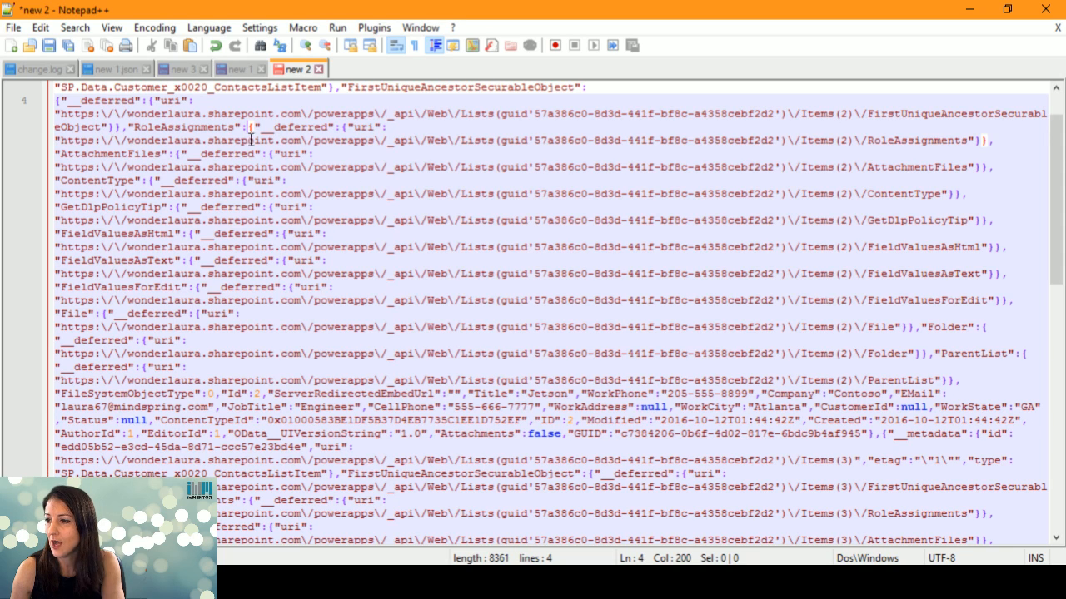
{"action": "key", "text": "Return"}
Scroll through the later JSON records, checking the File entry's matching braces
{"action": "scroll", "coordinate": [466, 136], "scroll_direction": "down", "scroll_amount": 1}
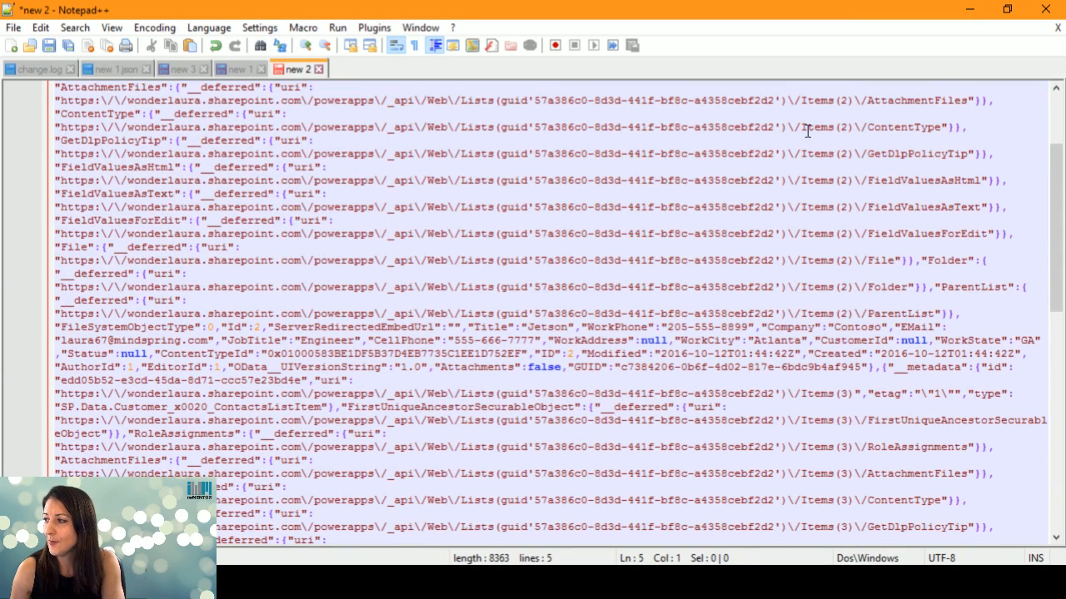
{"action": "scroll", "coordinate": [1057, 200], "scroll_direction": "up", "scroll_amount": 1}
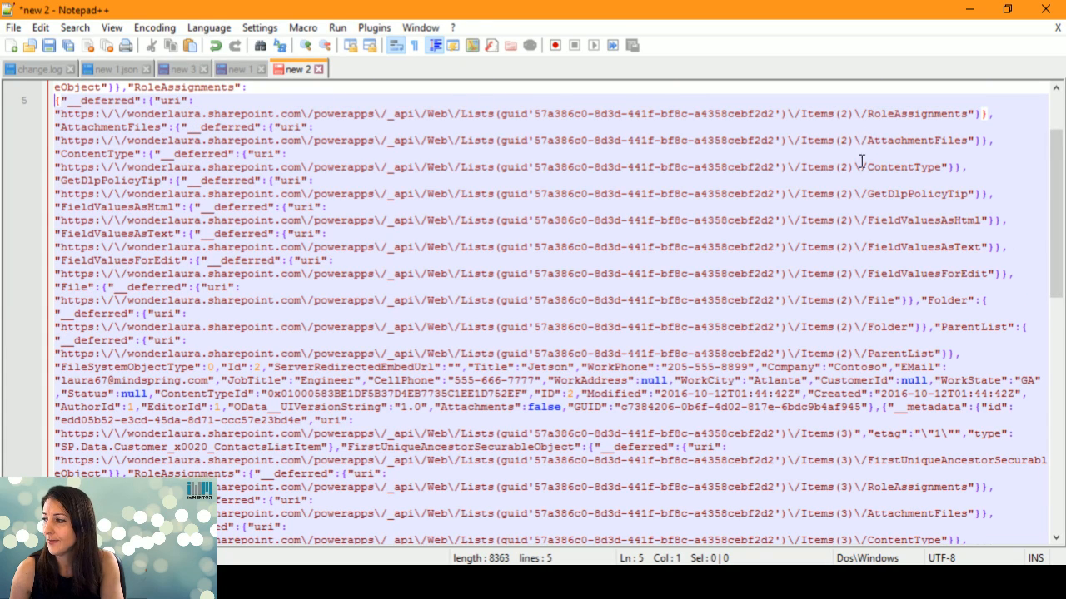
{"action": "scroll", "coordinate": [958, 204], "scroll_direction": "down", "scroll_amount": 1}
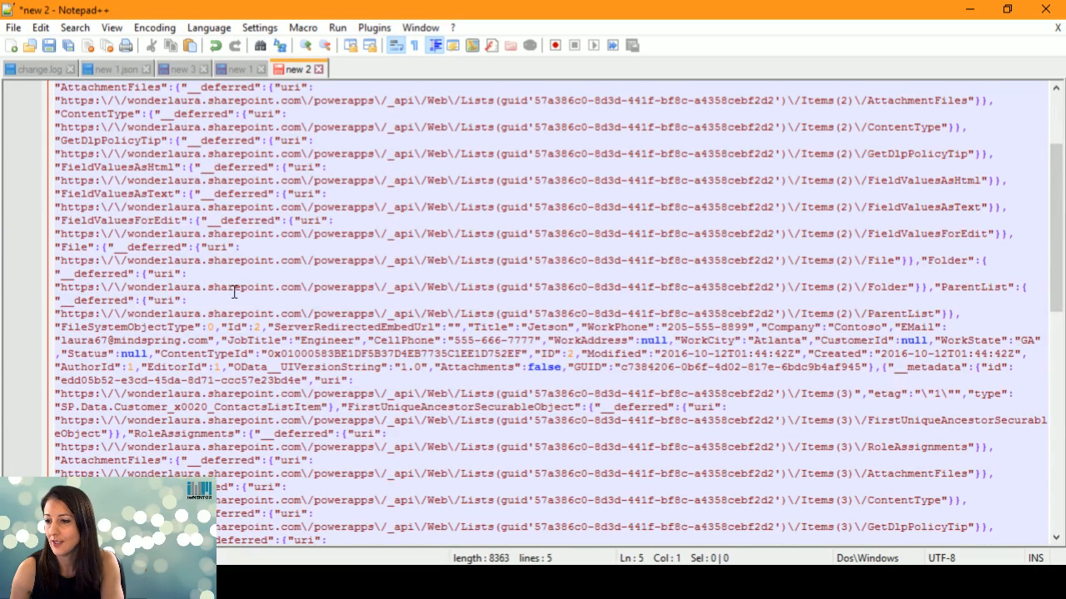
{"action": "scroll", "coordinate": [234, 291], "scroll_direction": "down", "scroll_amount": 1}
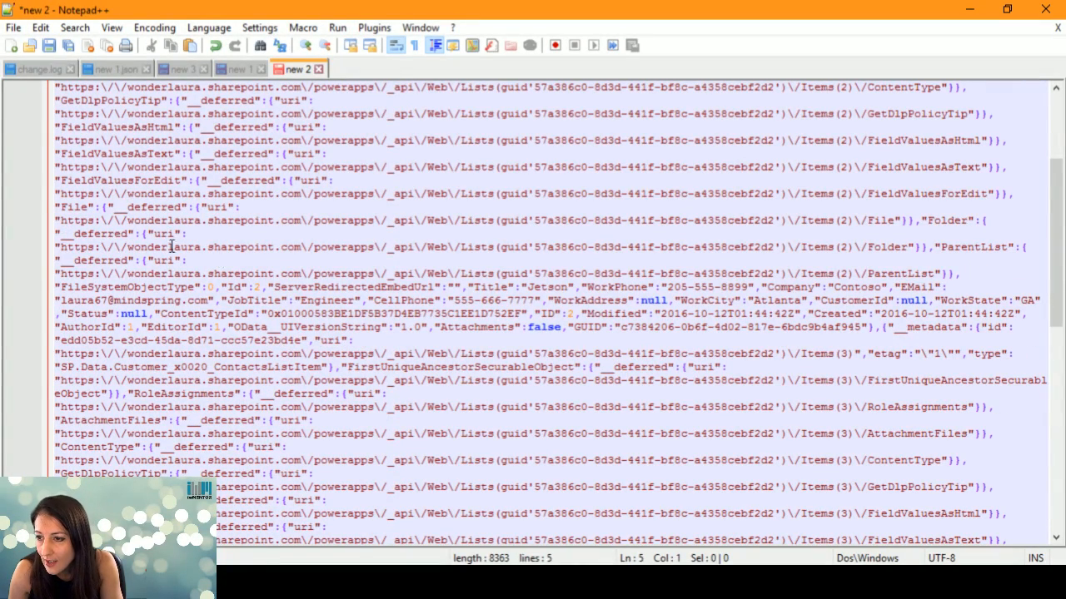
{"action": "left_click", "coordinate": [196, 208]}
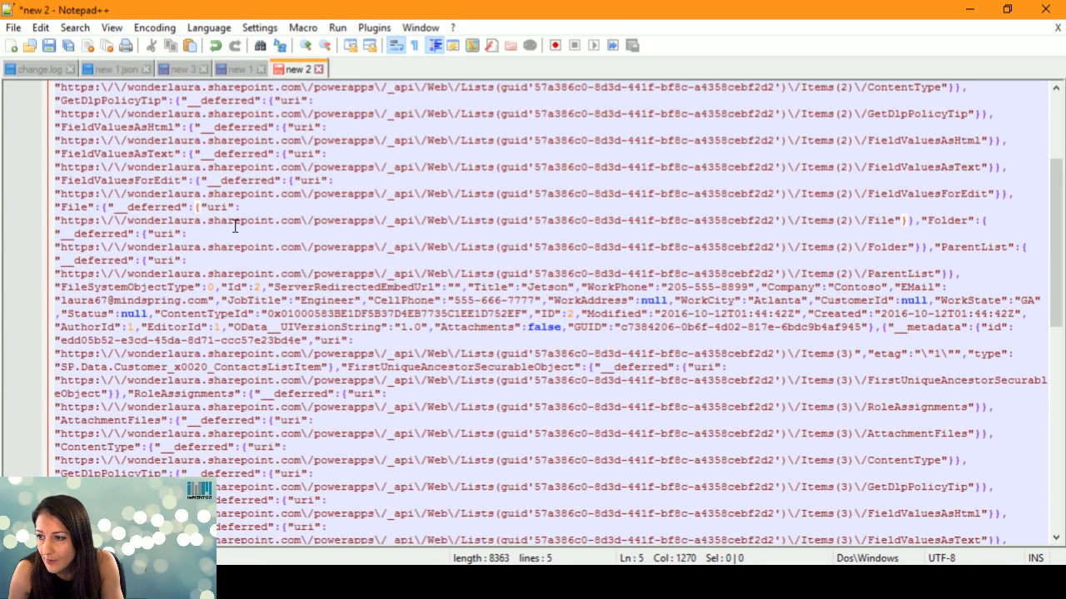
{"action": "scroll", "coordinate": [338, 266], "scroll_direction": "down", "scroll_amount": 2}
{"action": "scroll", "coordinate": [501, 308], "scroll_direction": "down", "scroll_amount": 7}
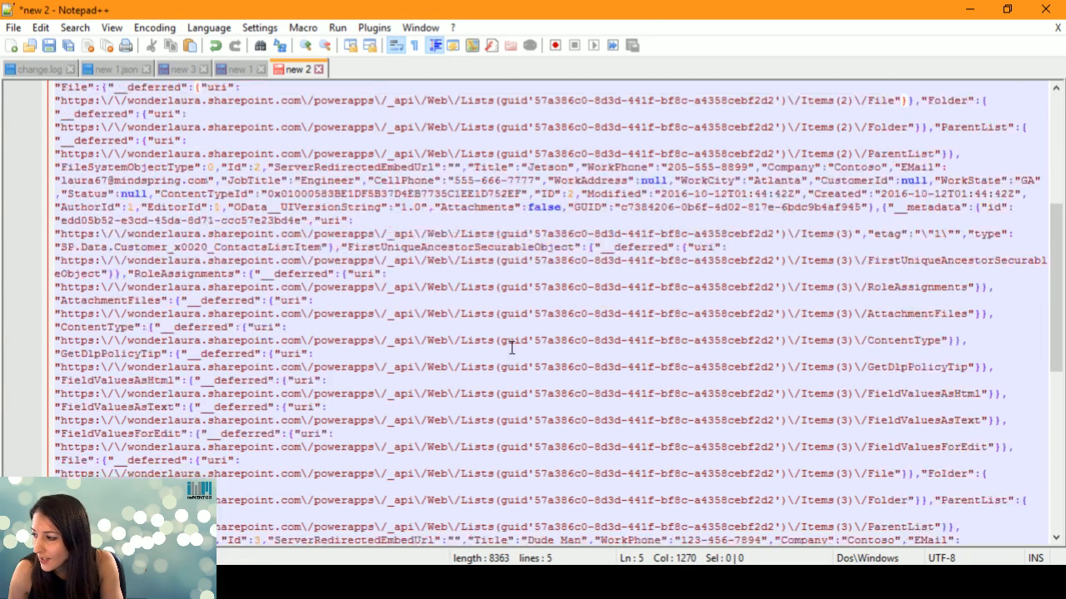
{"action": "scroll", "coordinate": [920, 324], "scroll_direction": "down", "scroll_amount": 5}
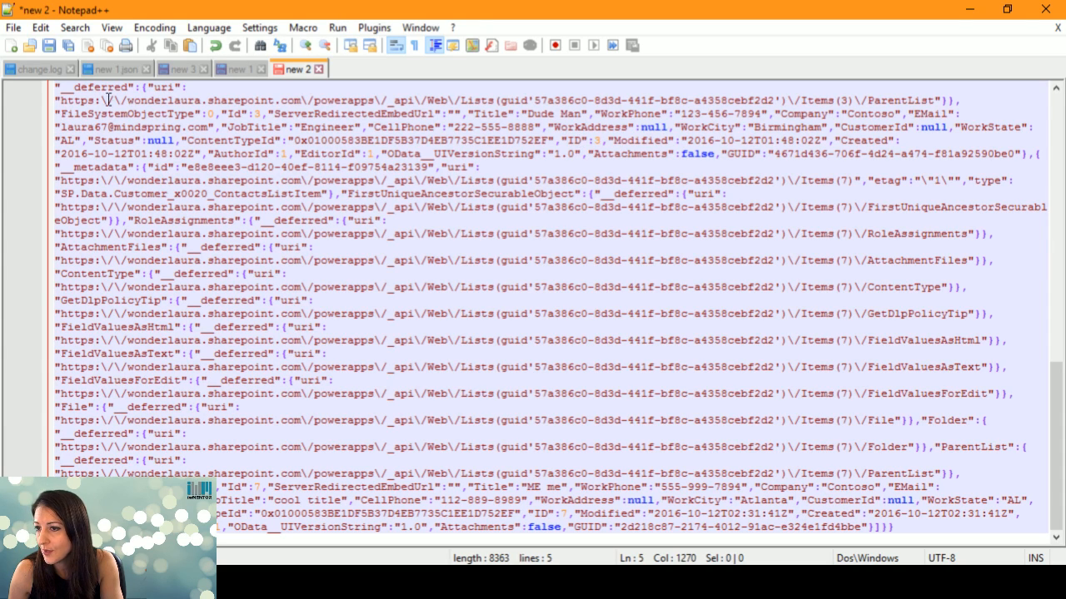
{"action": "scroll", "coordinate": [231, 98], "scroll_direction": "up", "scroll_amount": 1}
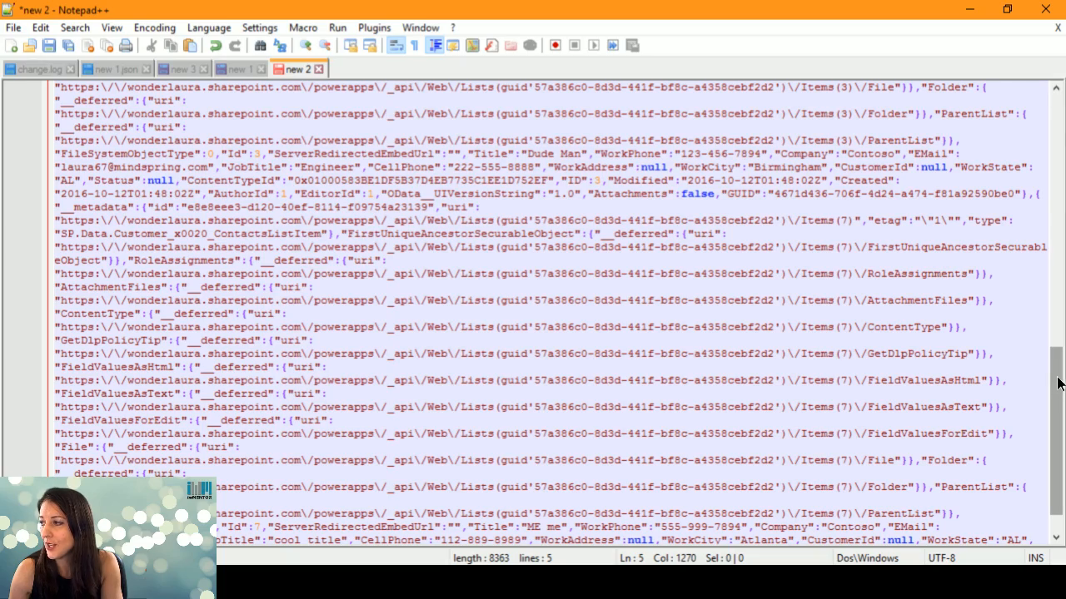
{"action": "left_click_drag", "start_coordinate": [1057, 387], "coordinate": [1056, 125]}
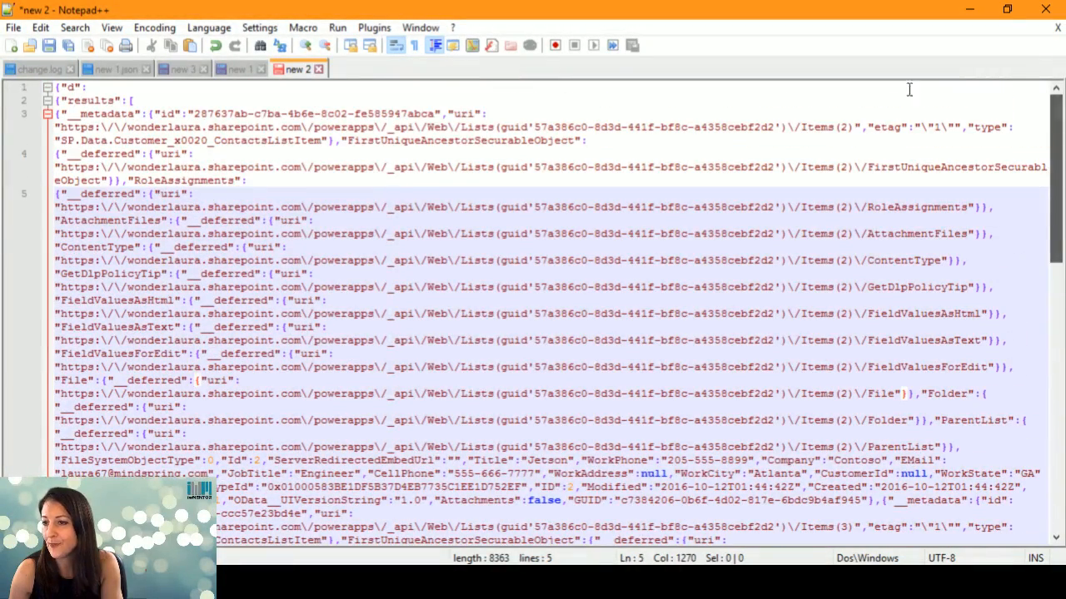
{"action": "left_click", "coordinate": [69, 88]}
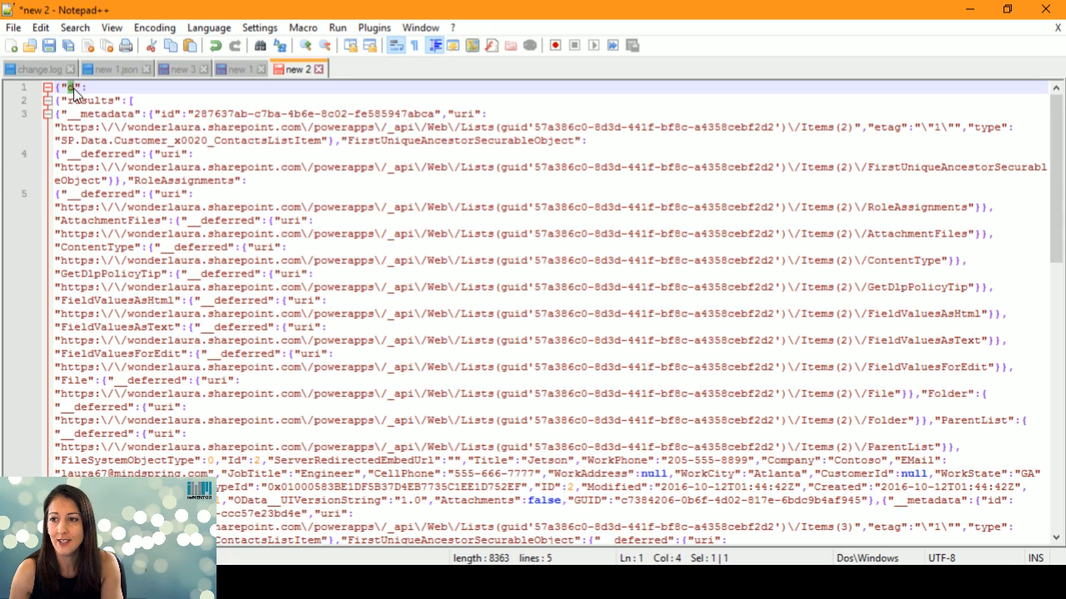
{"action": "left_click_drag", "start_coordinate": [68, 100], "coordinate": [115, 100]}
{"action": "left_click", "coordinate": [83, 115]}
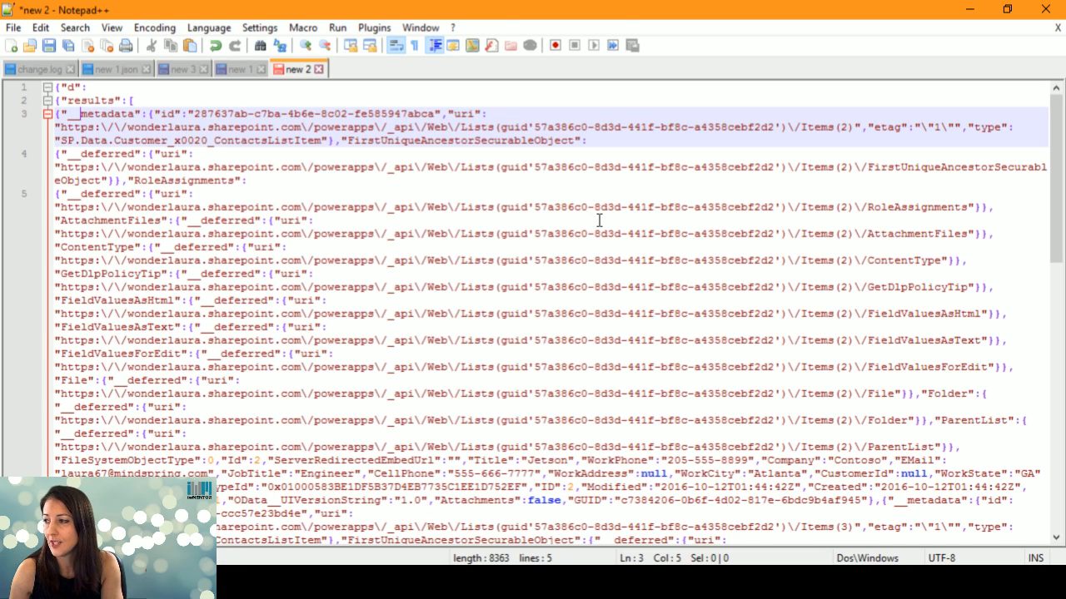
{"action": "scroll", "coordinate": [600, 220], "scroll_direction": "down", "scroll_amount": 6}
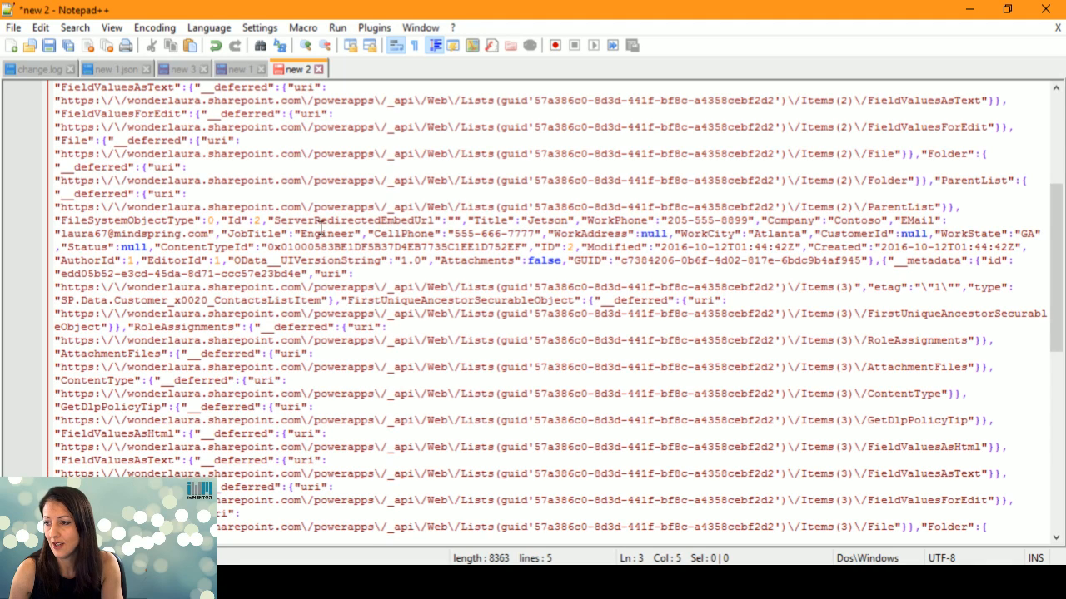
{"action": "scroll", "coordinate": [558, 178], "scroll_direction": "up", "scroll_amount": 6}
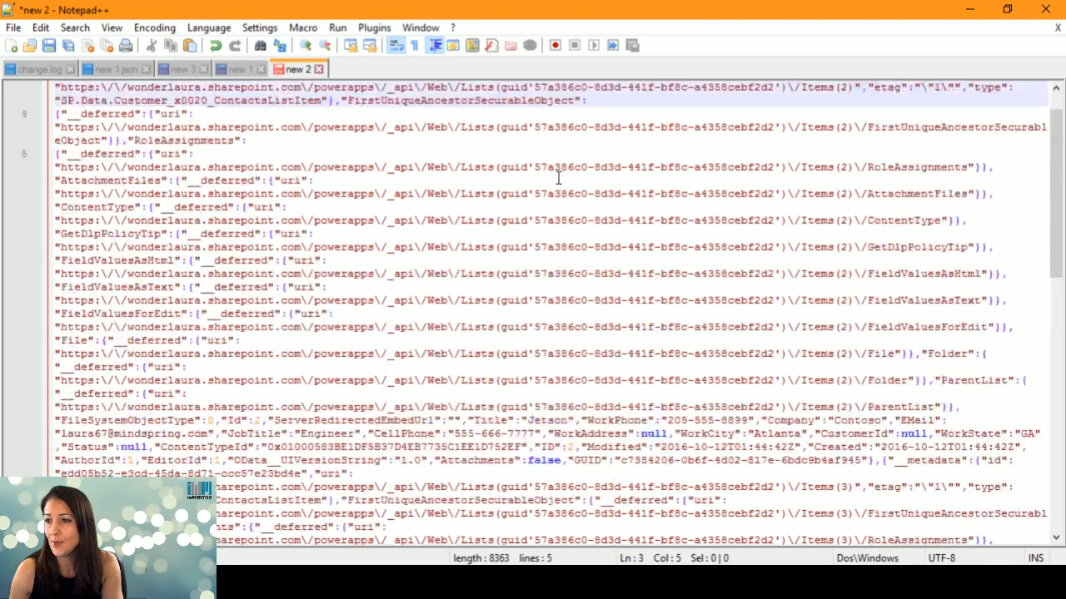
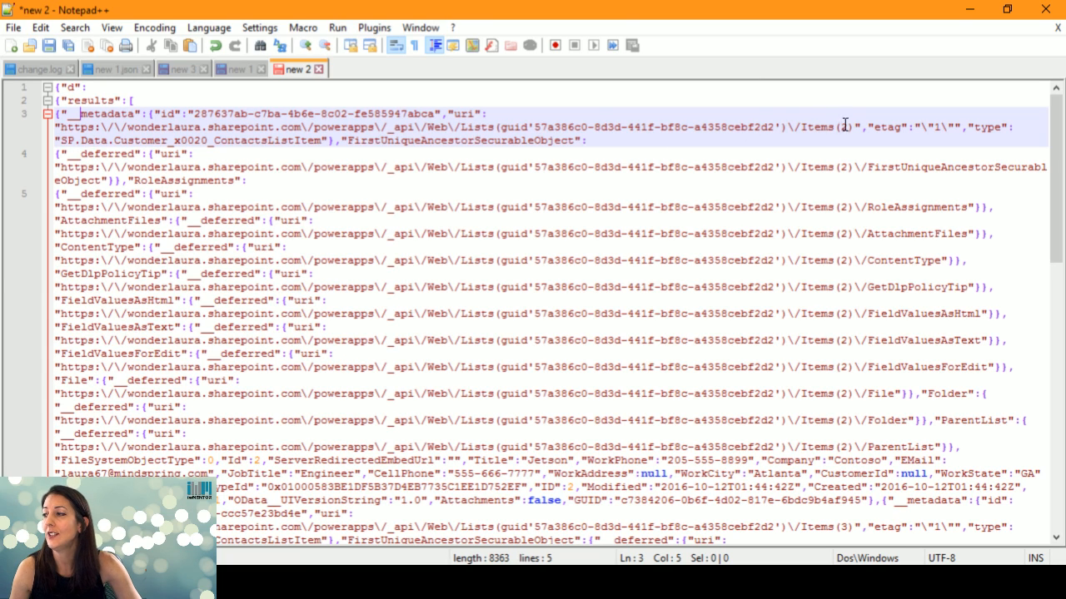
Point out the deferred AttachmentFiles entries on line 5, then minimize Notepad++
{"action": "left_click", "coordinate": [176, 220]}
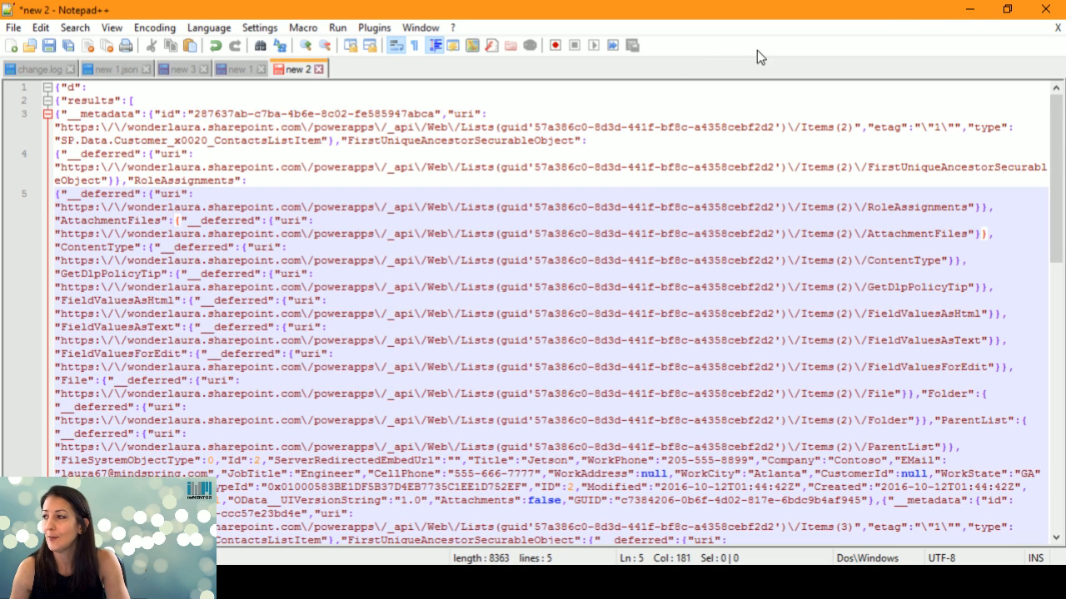
{"action": "left_click", "coordinate": [972, 8]}
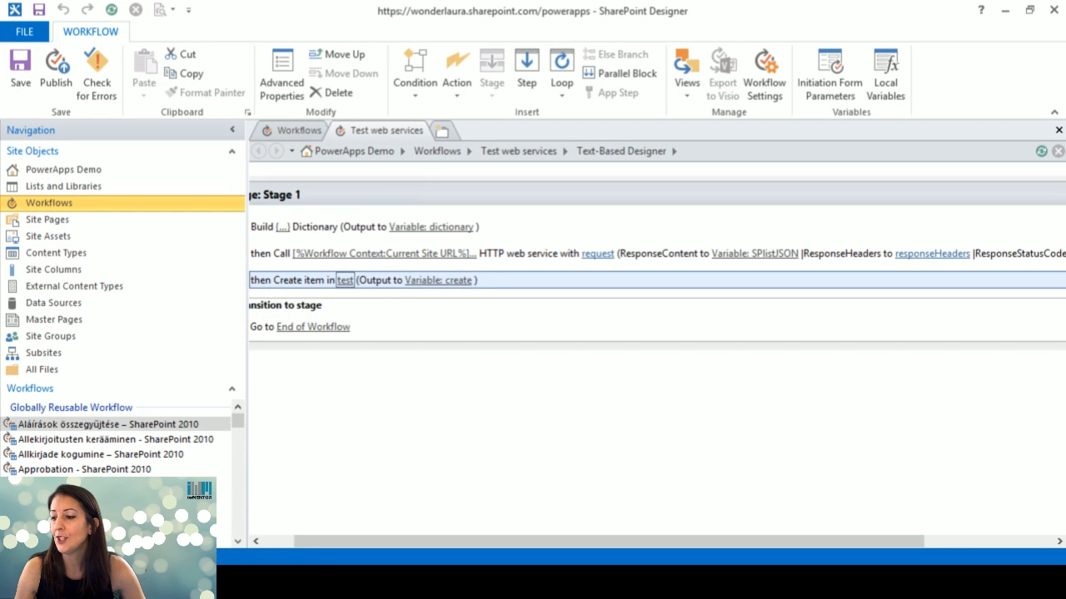
Delete the Create item in test action and collapse the Navigation pane
{"action": "left_click", "coordinate": [283, 547]}
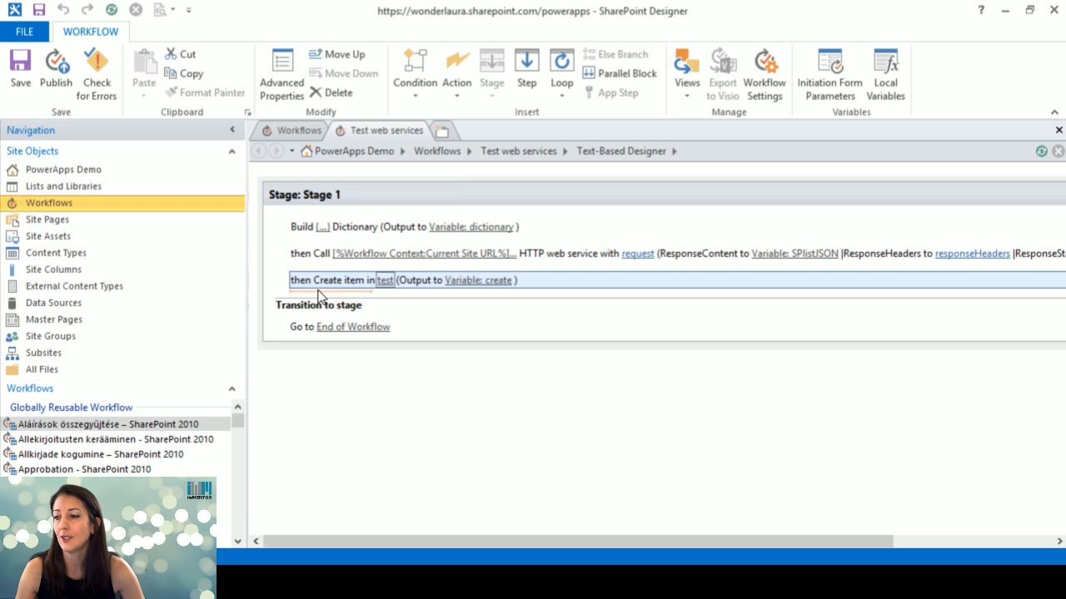
{"action": "left_click", "coordinate": [335, 283]}
{"action": "key", "text": "Delete"}
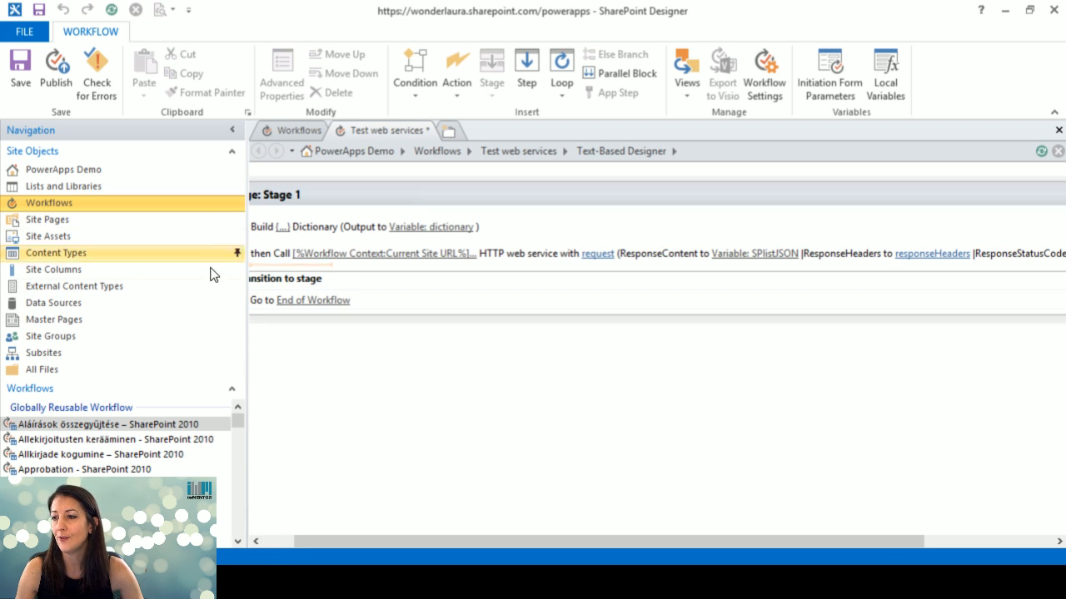
{"action": "left_click", "coordinate": [232, 130]}
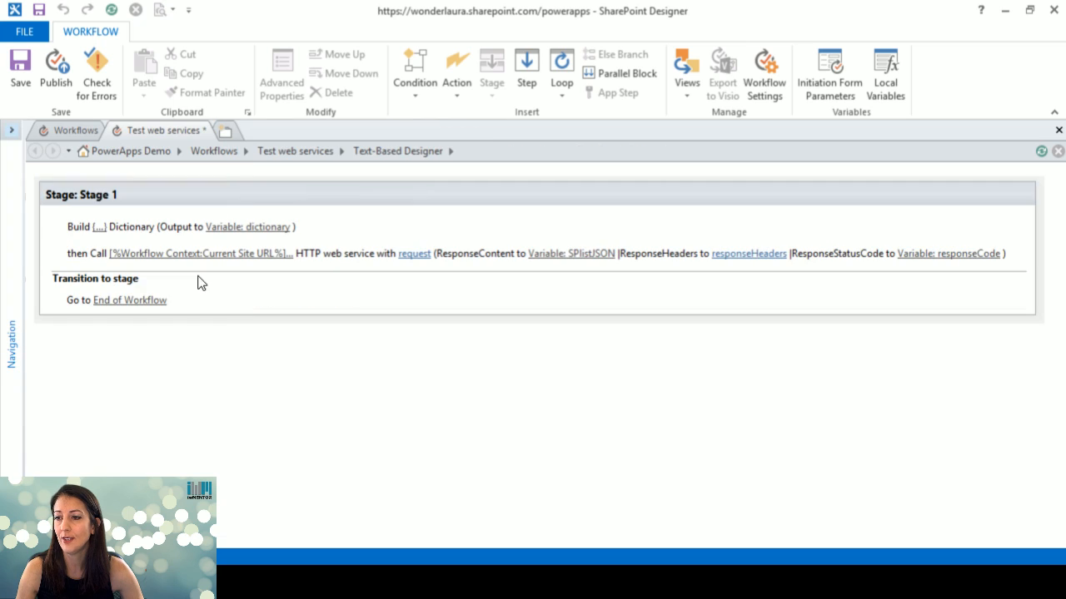
Add a Get an Item from a Dictionary action with item path d/results
{"action": "left_click", "coordinate": [89, 265]}
{"action": "type", "text": "get"}
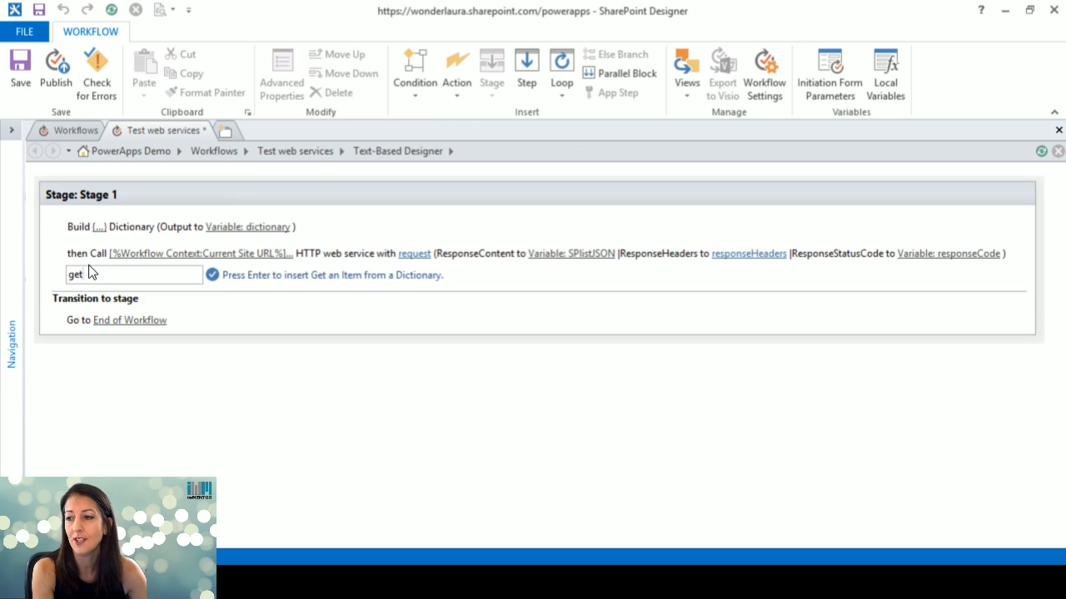
{"action": "key", "text": "Return"}
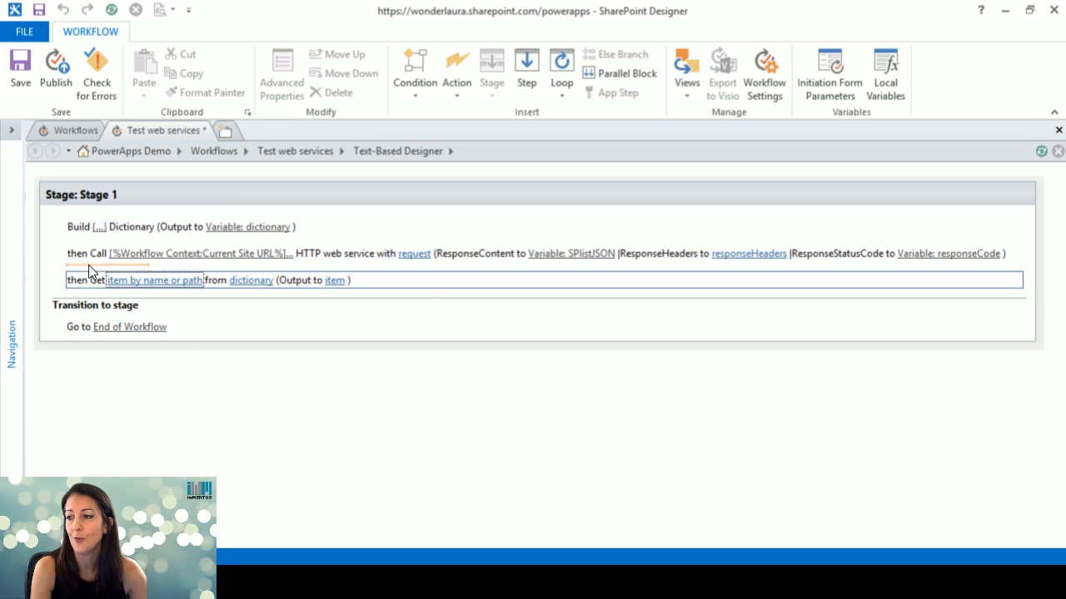
{"action": "left_click", "coordinate": [172, 282]}
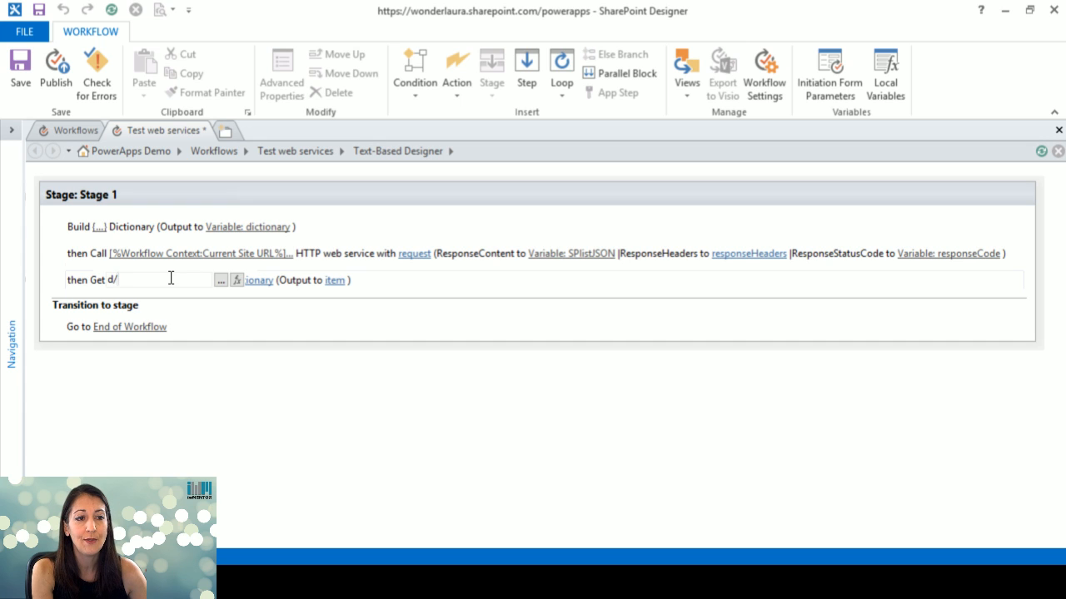
{"action": "type", "text": "d/result"}
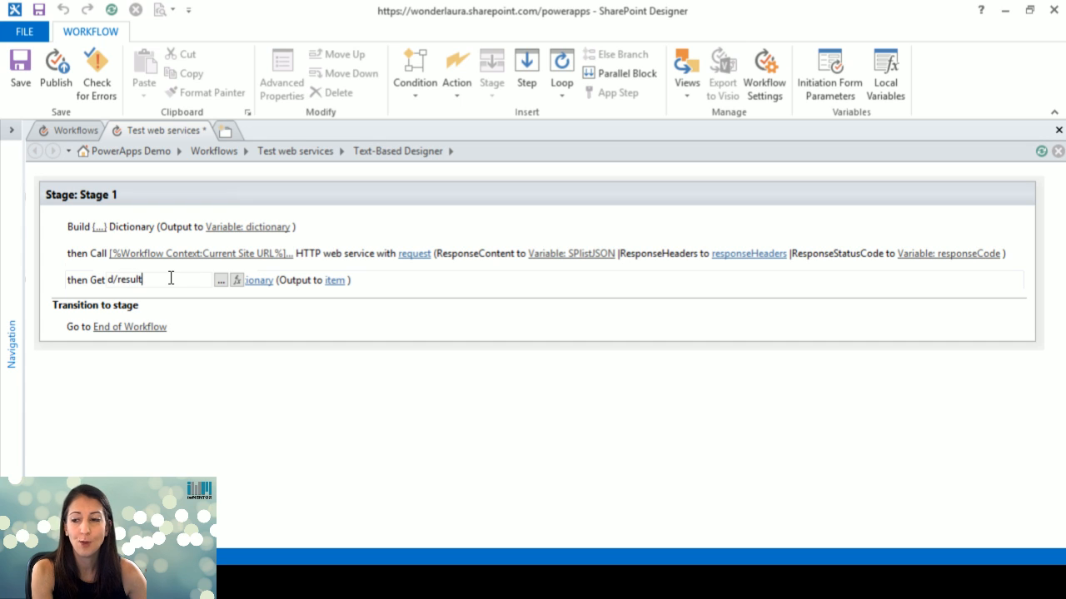
{"action": "type", "text": "s"}
{"action": "key", "text": "Return"}
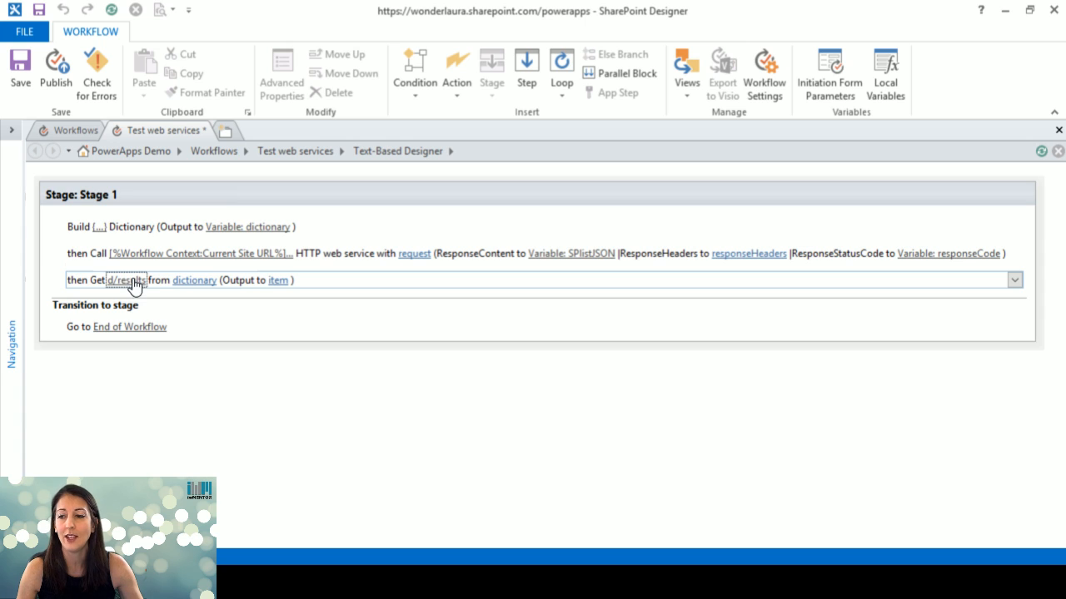
Read it from Variable: SPlistJSON and output to a new ListDataset variable
{"action": "left_click", "coordinate": [202, 281]}
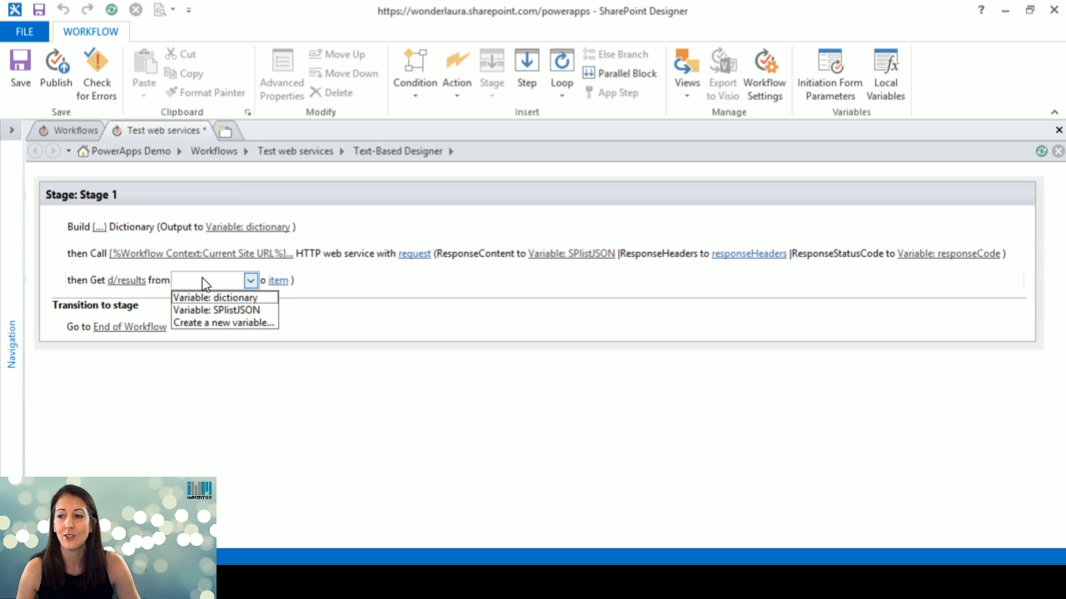
{"action": "left_click", "coordinate": [230, 310]}
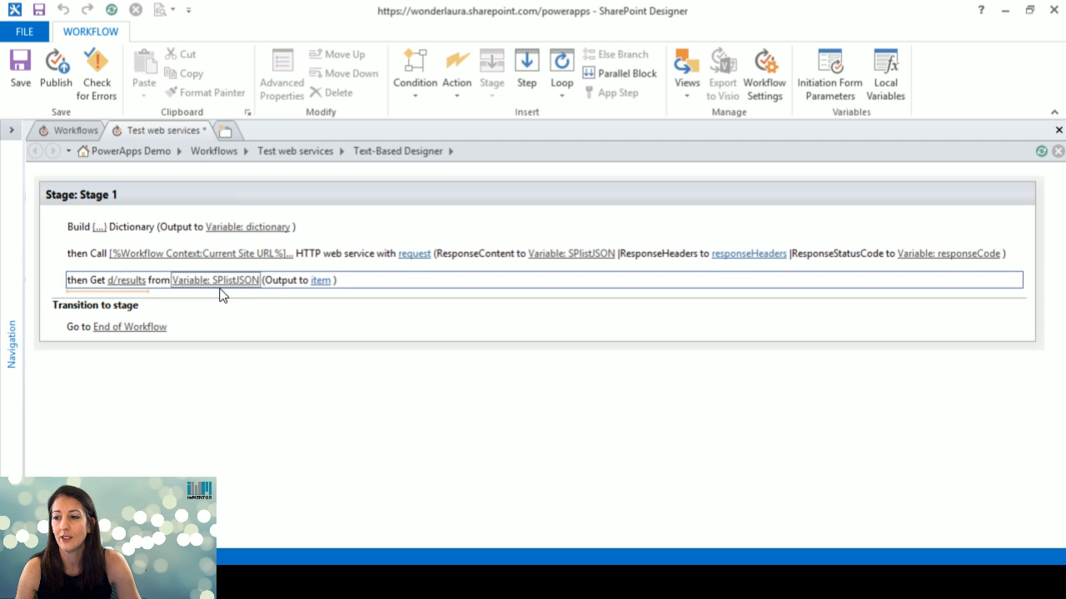
{"action": "left_click", "coordinate": [323, 282]}
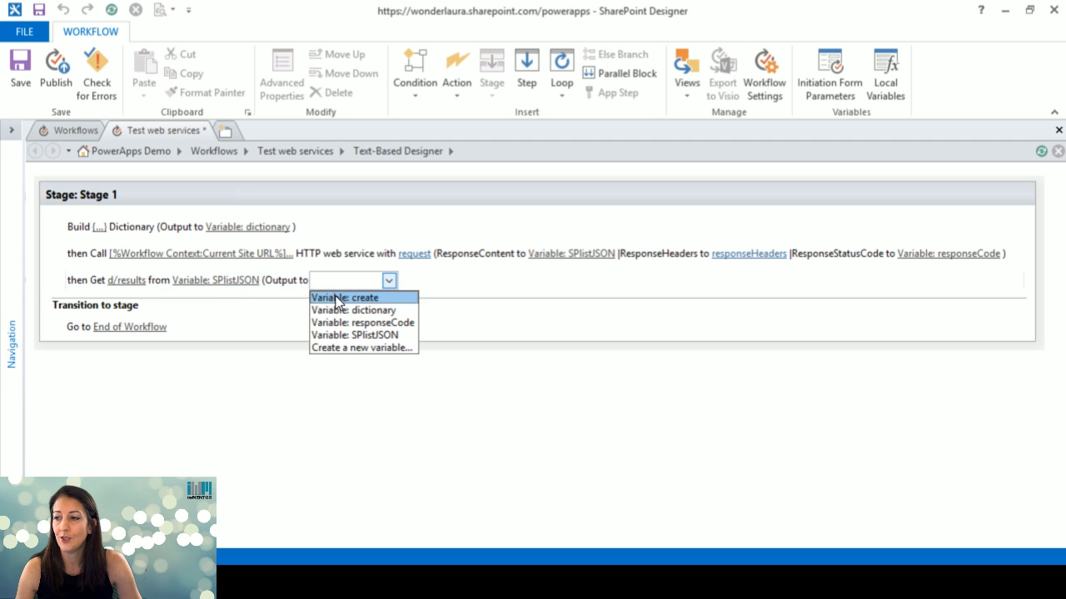
{"action": "left_click", "coordinate": [361, 348]}
{"action": "type", "text": "Li"}
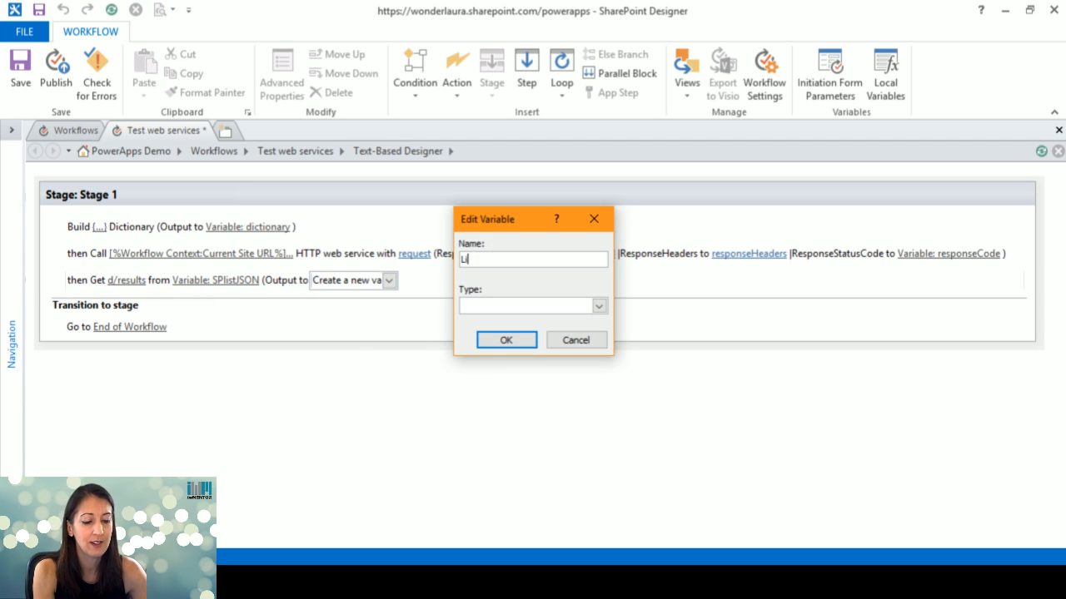
{"action": "type", "text": "st D"}
{"action": "key", "text": "BackSpace"}
{"action": "key", "text": "BackSpace"}
{"action": "type", "text": "Dataset"}
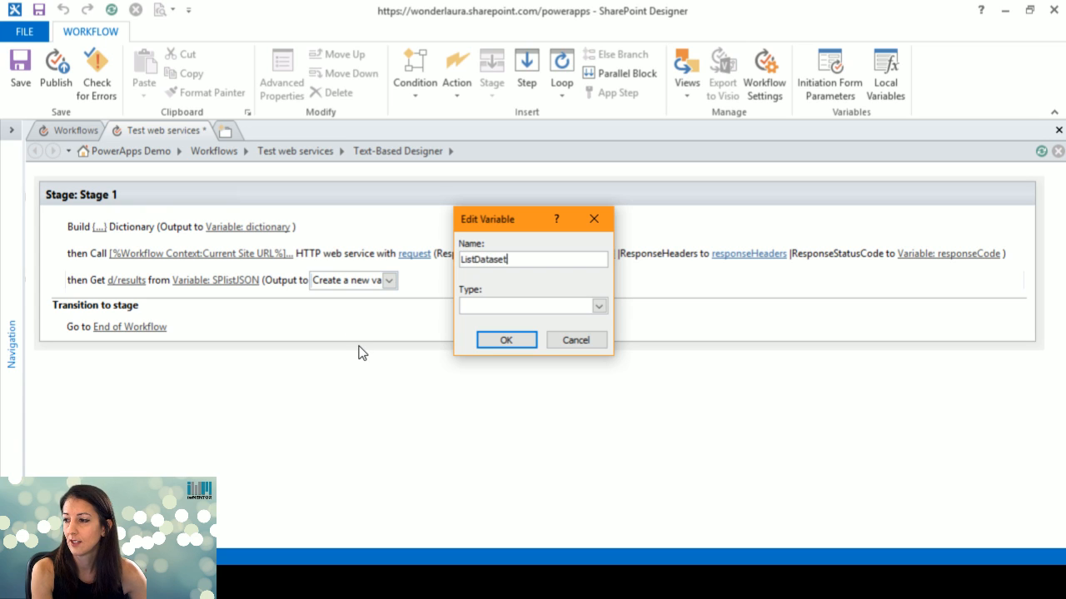
{"action": "key", "text": "Tab"}
{"action": "key", "text": "d"}
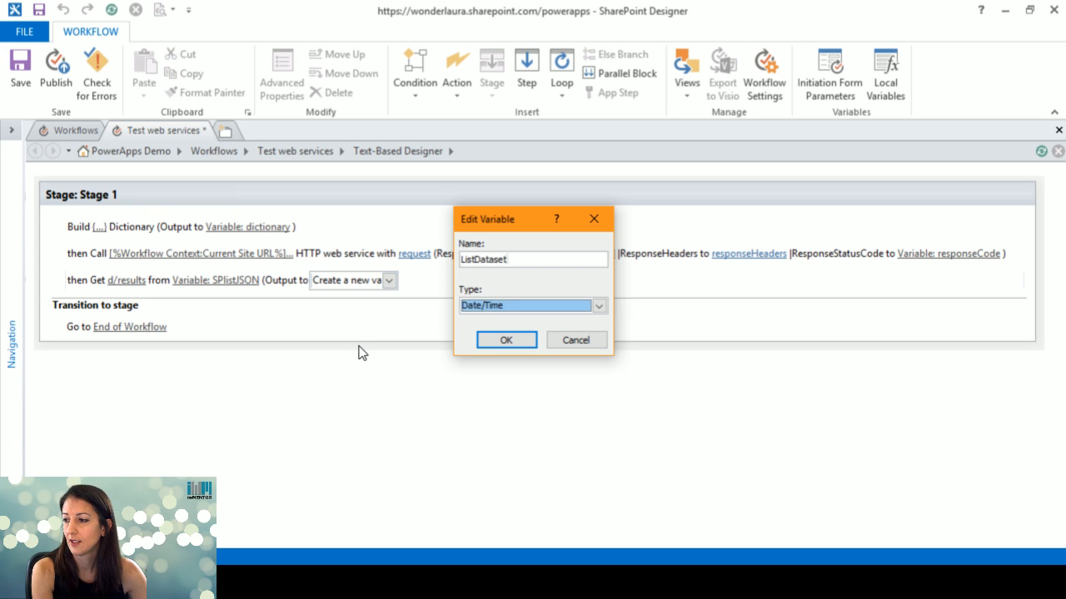
{"action": "key", "text": "d"}
{"action": "key", "text": "Return"}
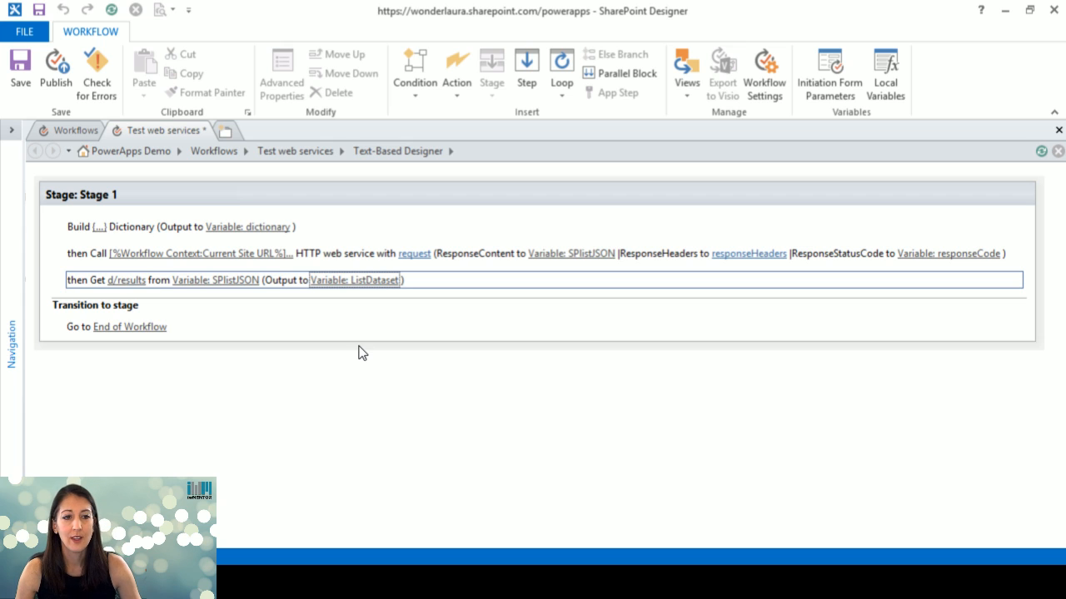
{"action": "left_click", "coordinate": [92, 302]}
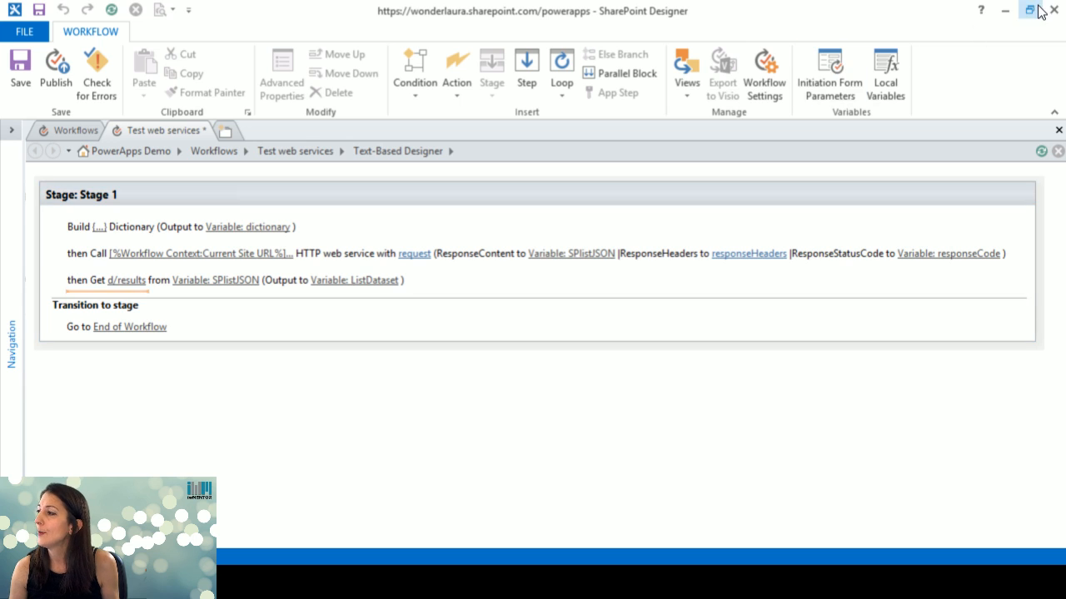
{"action": "left_click", "coordinate": [1007, 10]}
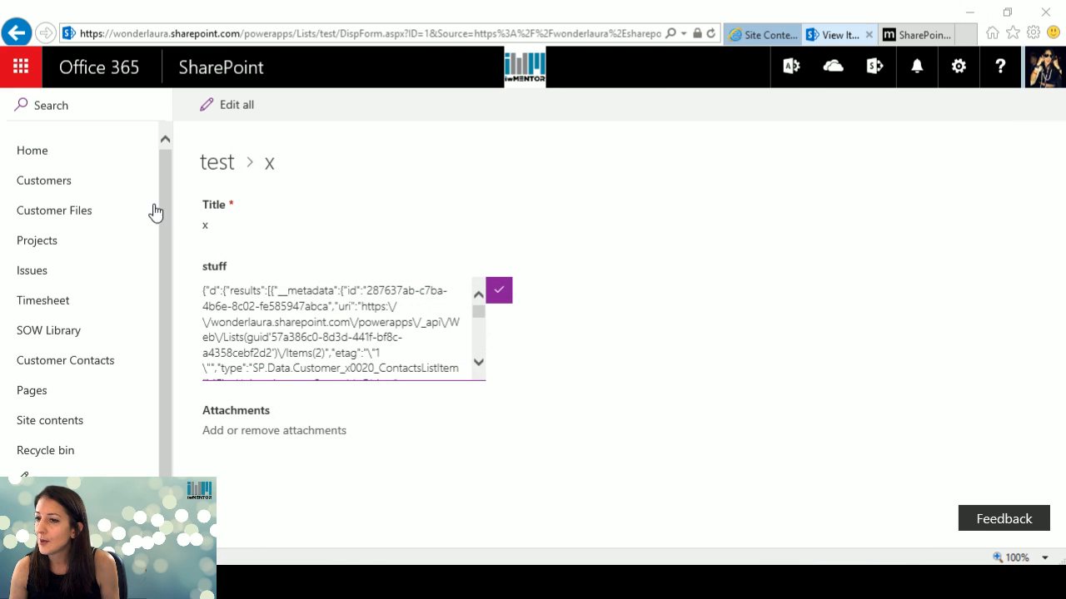
Filter Customer Contacts by Company = Contoso, then return to SharePoint Designer
{"action": "left_click", "coordinate": [54, 363]}
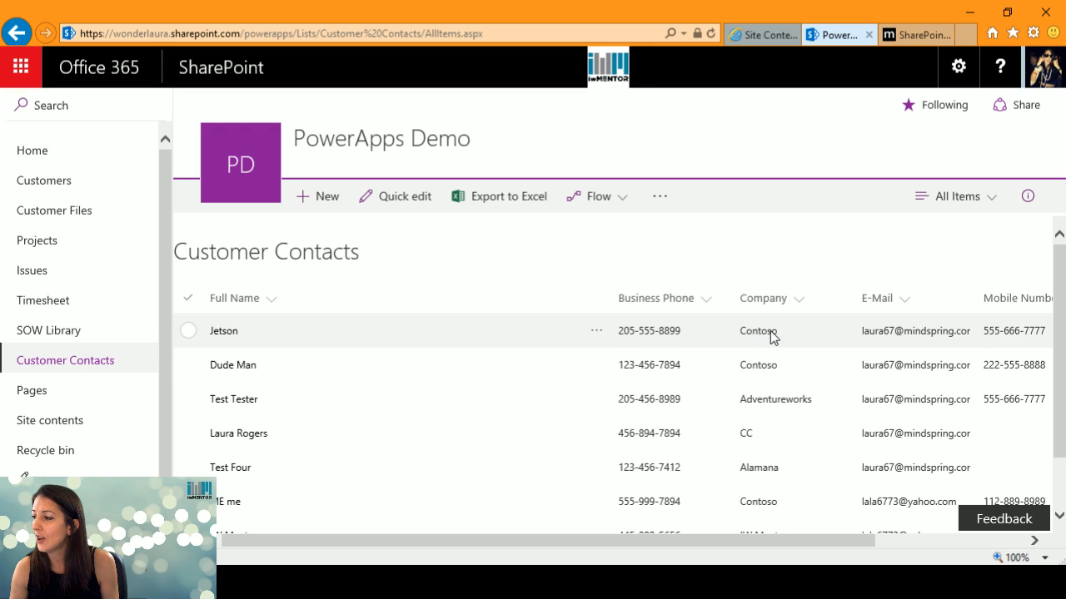
{"action": "left_click", "coordinate": [795, 302]}
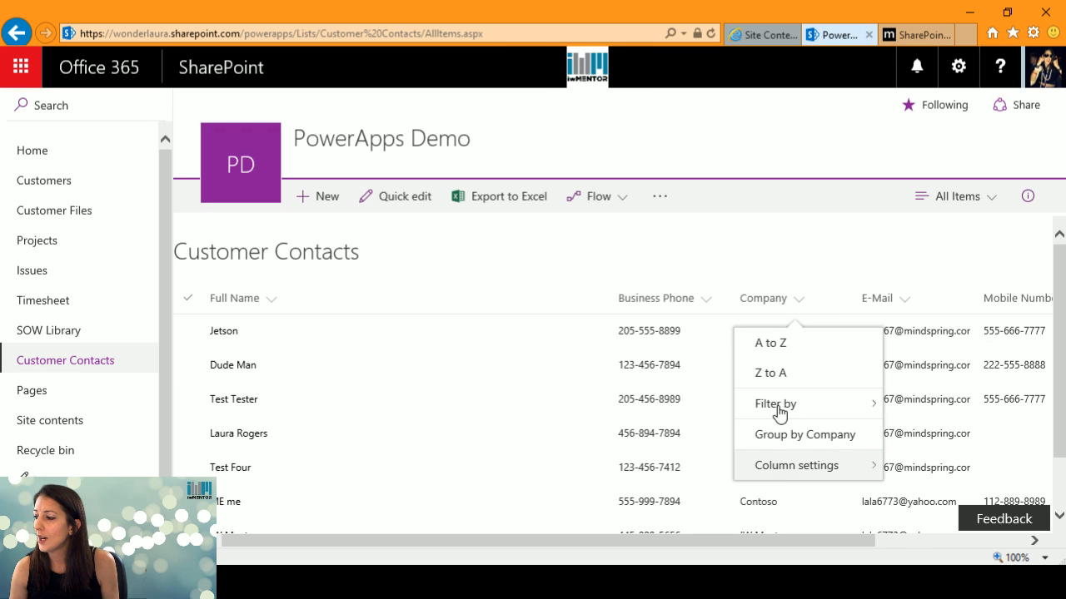
{"action": "mouse_move", "coordinate": [783, 410]}
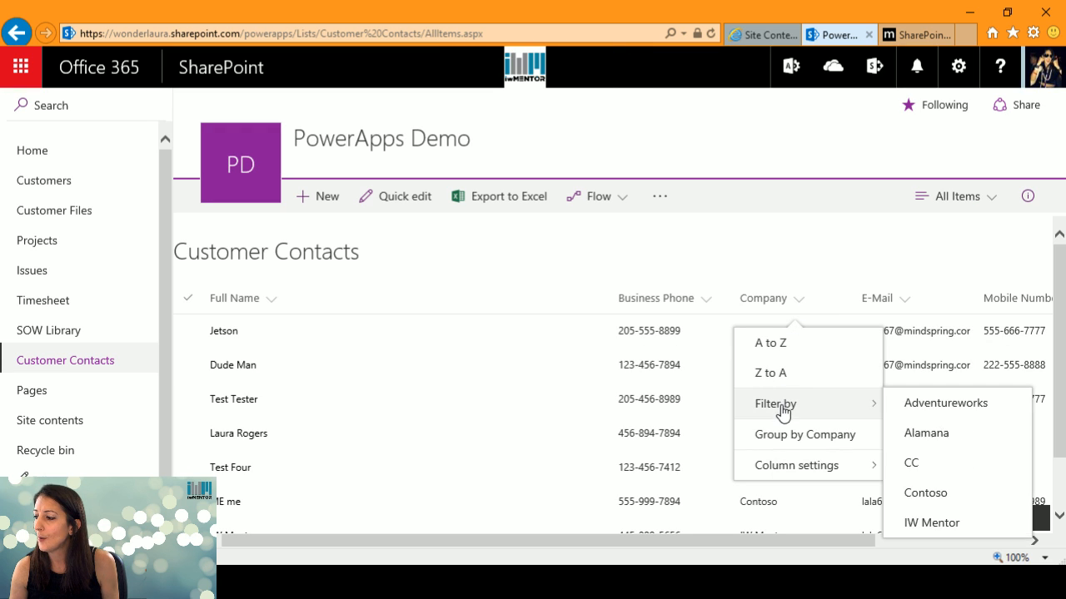
{"action": "left_click", "coordinate": [926, 495]}
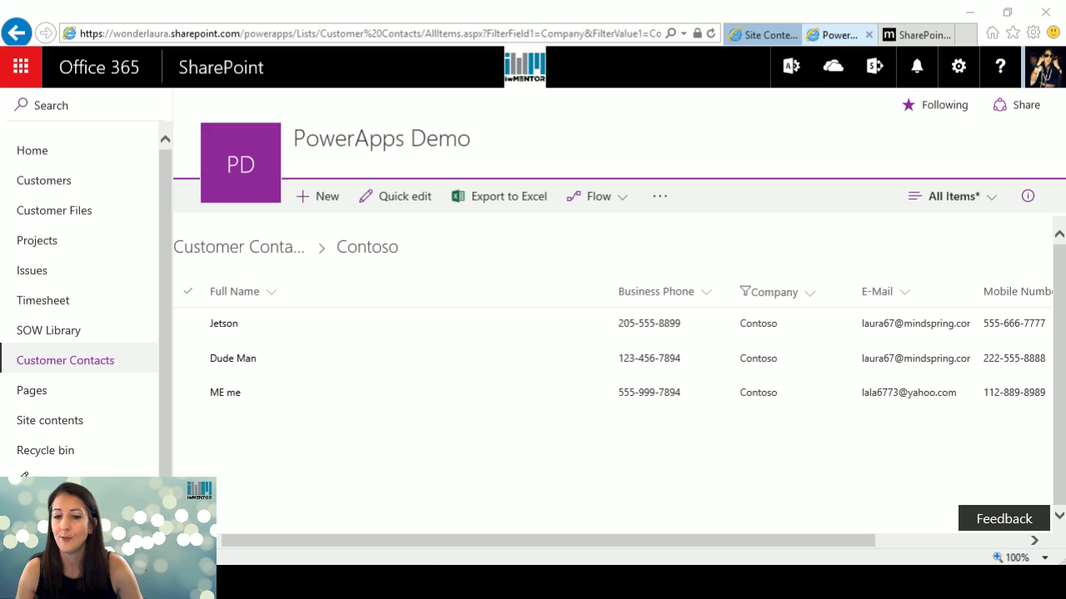
{"action": "key", "text": "alt+Tab"}
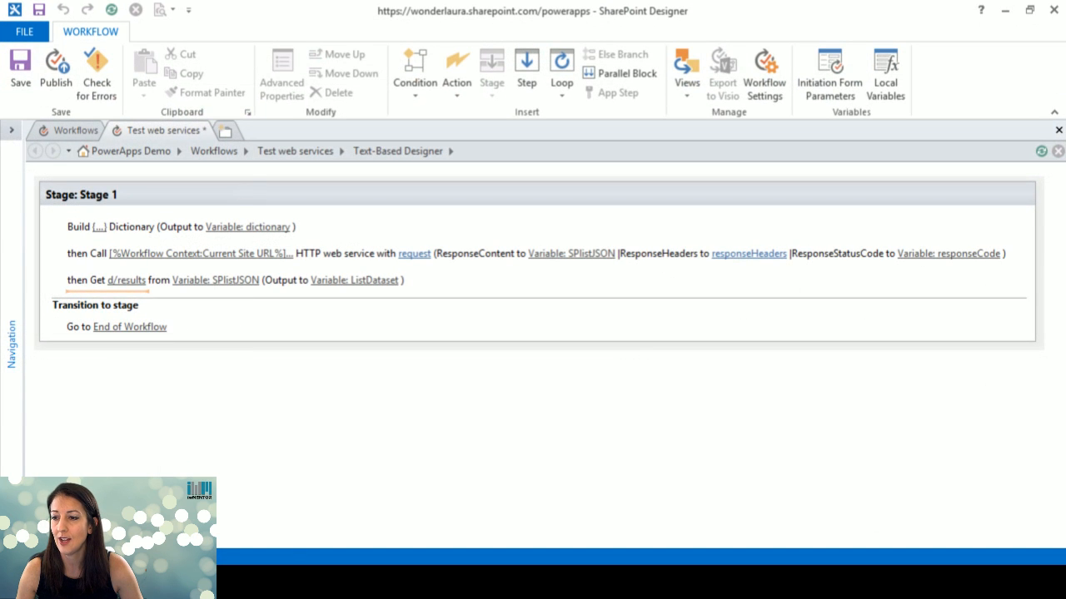
Add a Get d/results/(0)/Title action reading ListDataset into myTitle, removing the unused Get action
{"action": "left_click", "coordinate": [88, 293]}
{"action": "type", "text": "get"}
{"action": "key", "text": "Return"}
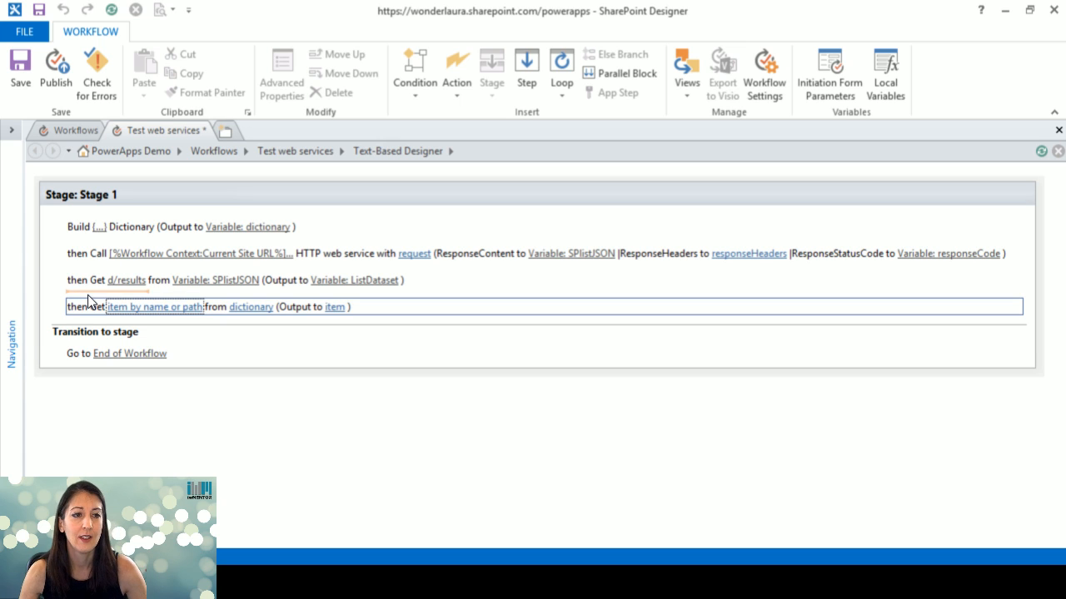
{"action": "left_click", "coordinate": [136, 309]}
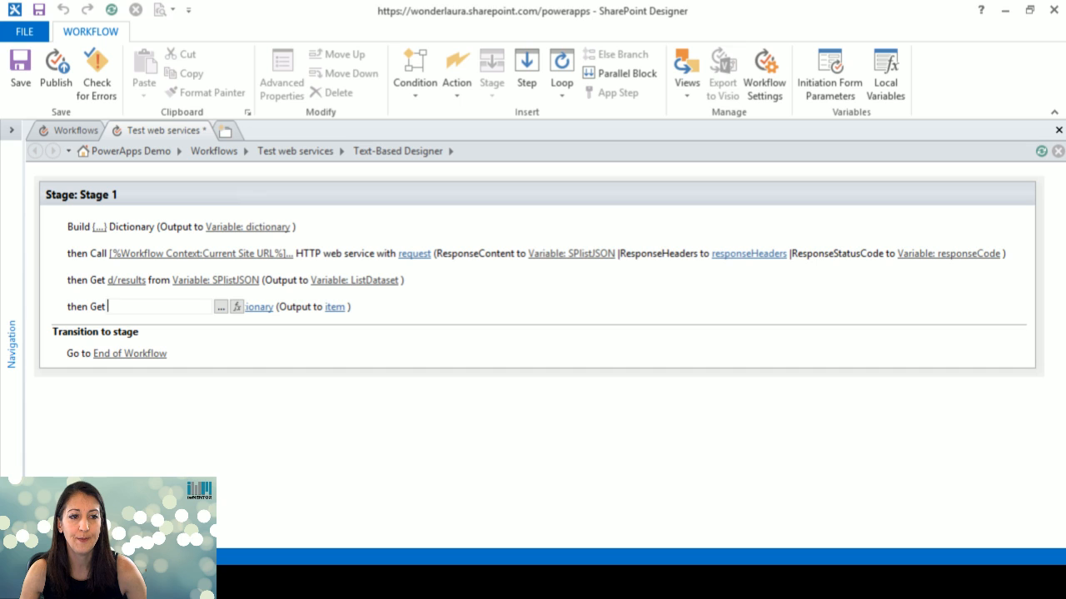
{"action": "left_click", "coordinate": [220, 307]}
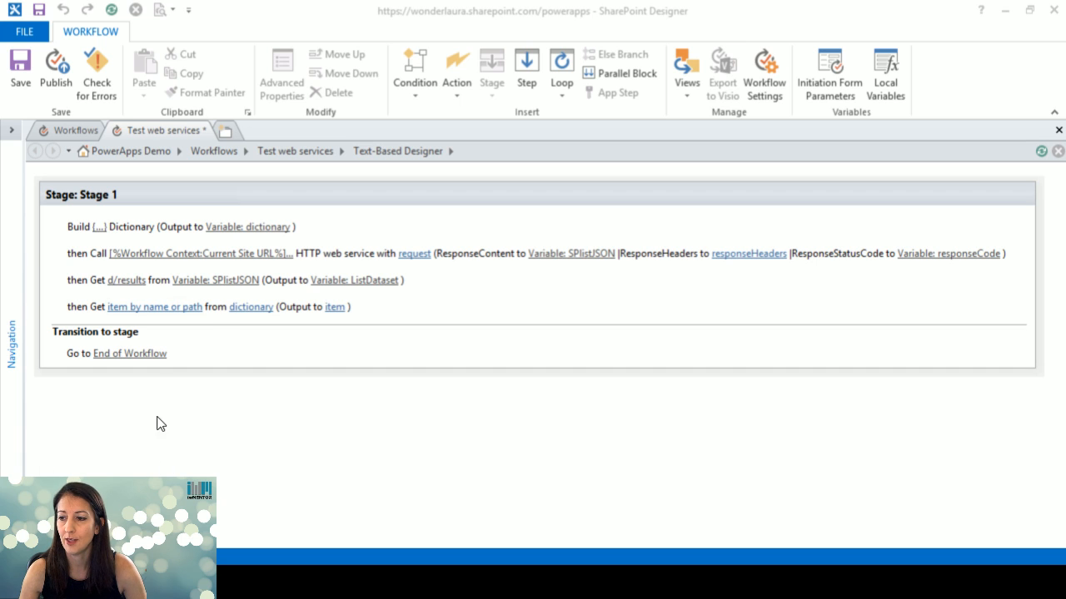
{"action": "left_click", "coordinate": [167, 308]}
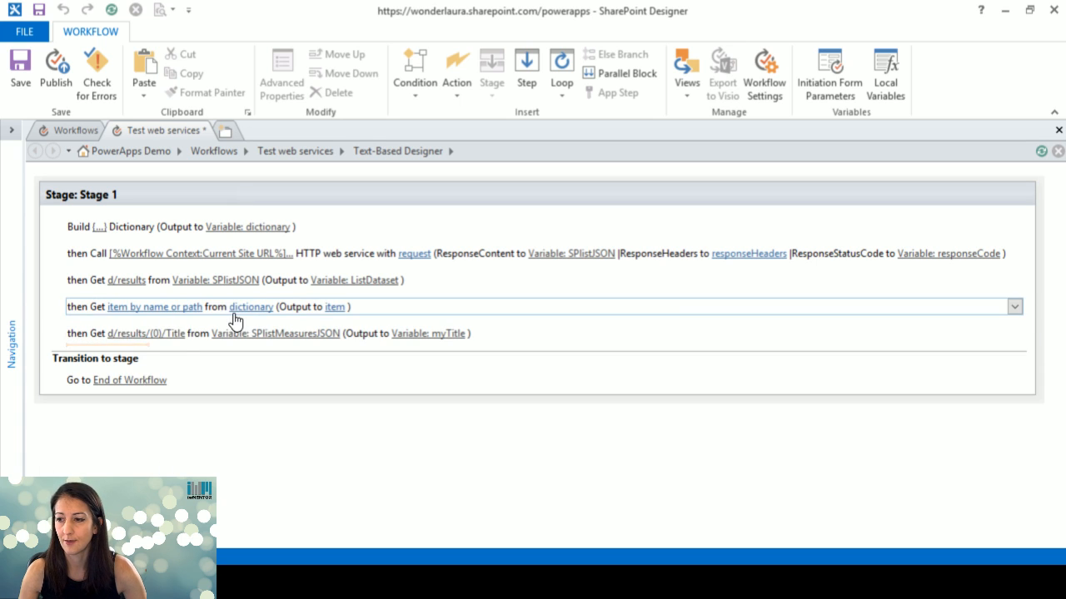
{"action": "left_click", "coordinate": [95, 313]}
{"action": "key", "text": "Delete"}
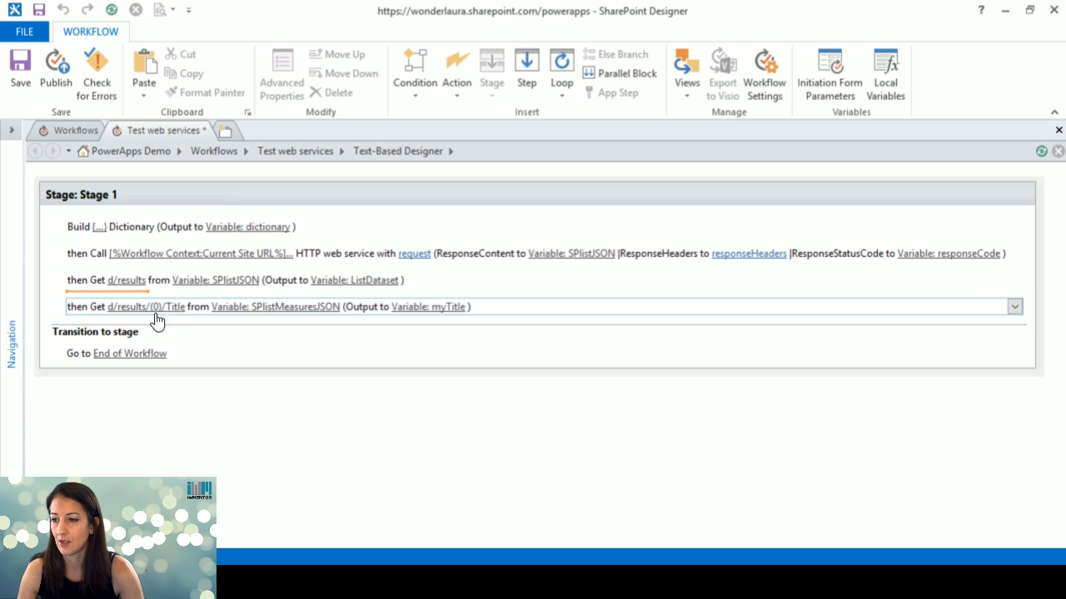
{"action": "left_click", "coordinate": [309, 310]}
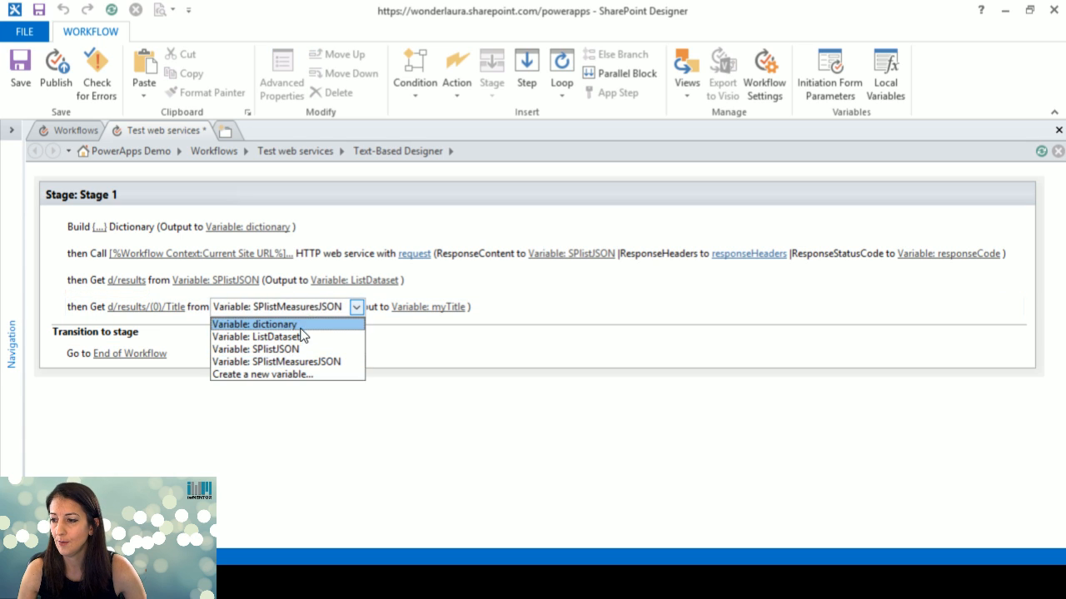
{"action": "left_click", "coordinate": [301, 337]}
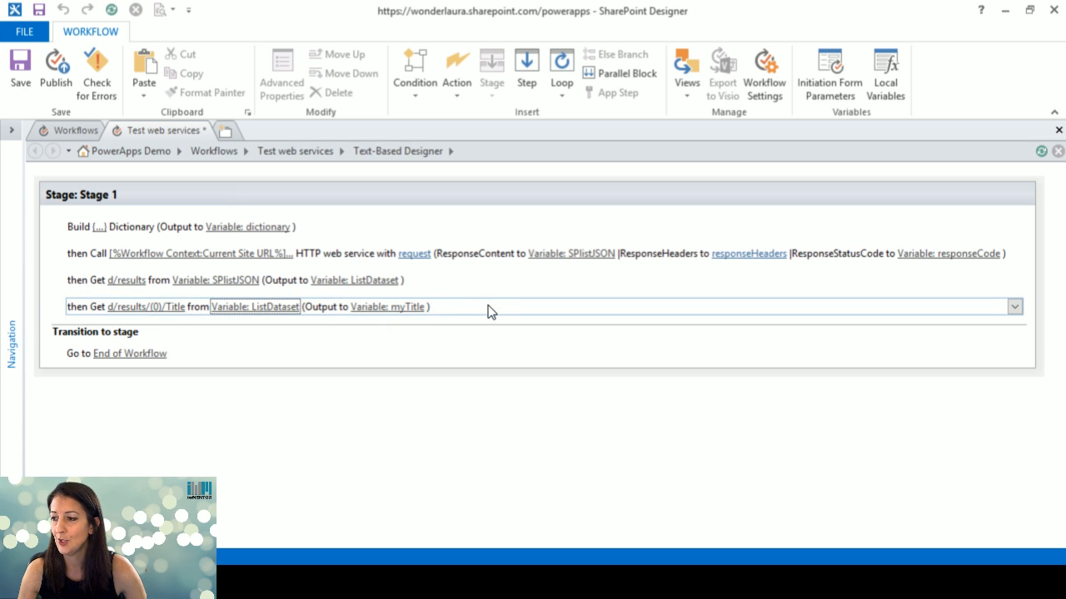
{"action": "left_click", "coordinate": [349, 315]}
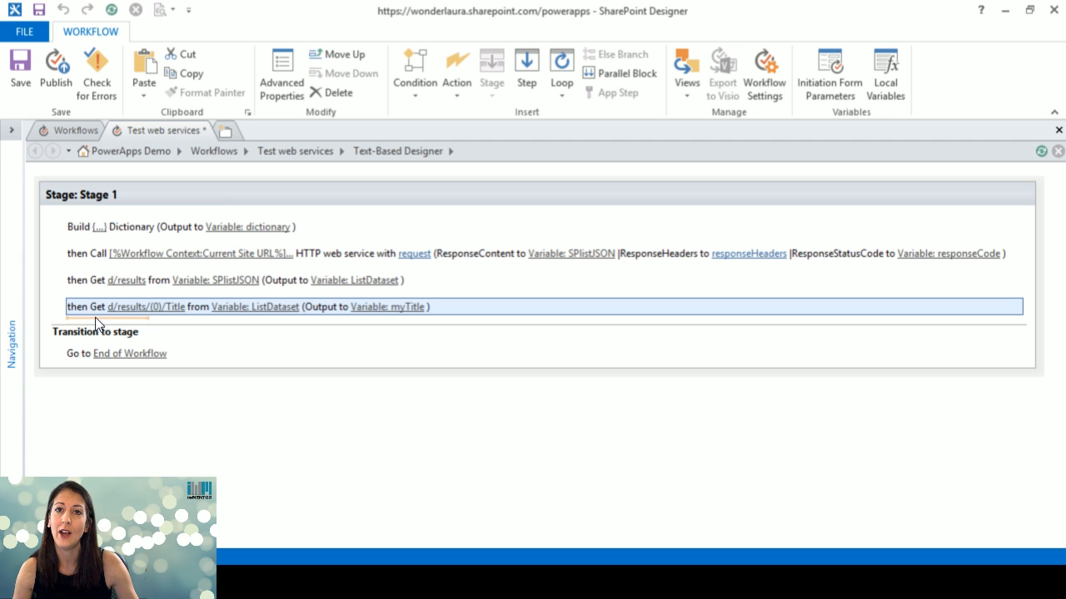
{"action": "left_click", "coordinate": [1006, 11]}
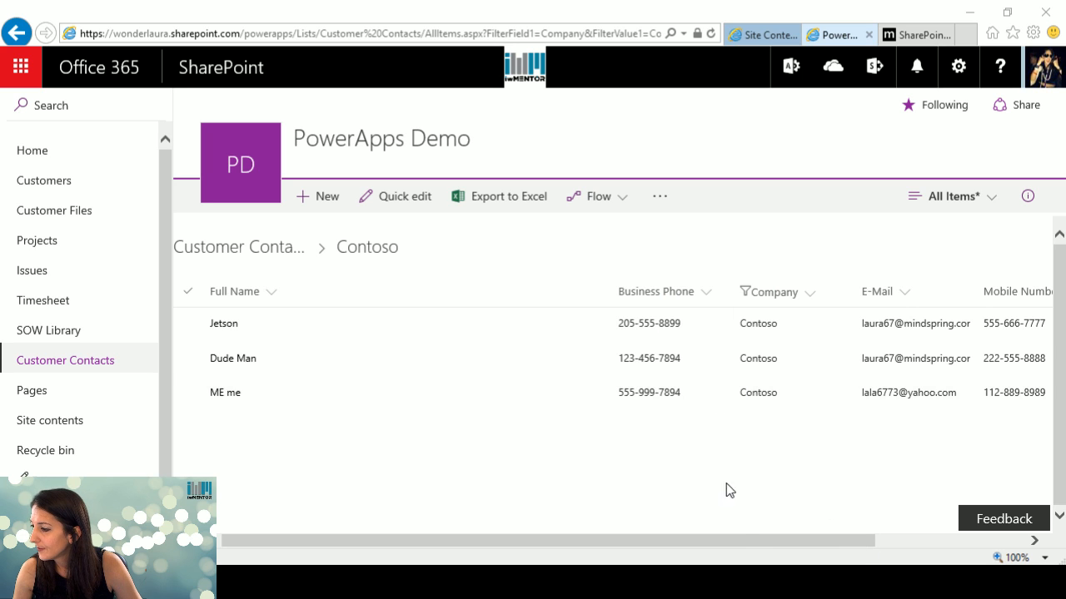
{"action": "left_click_drag", "start_coordinate": [740, 543], "coordinate": [800, 543]}
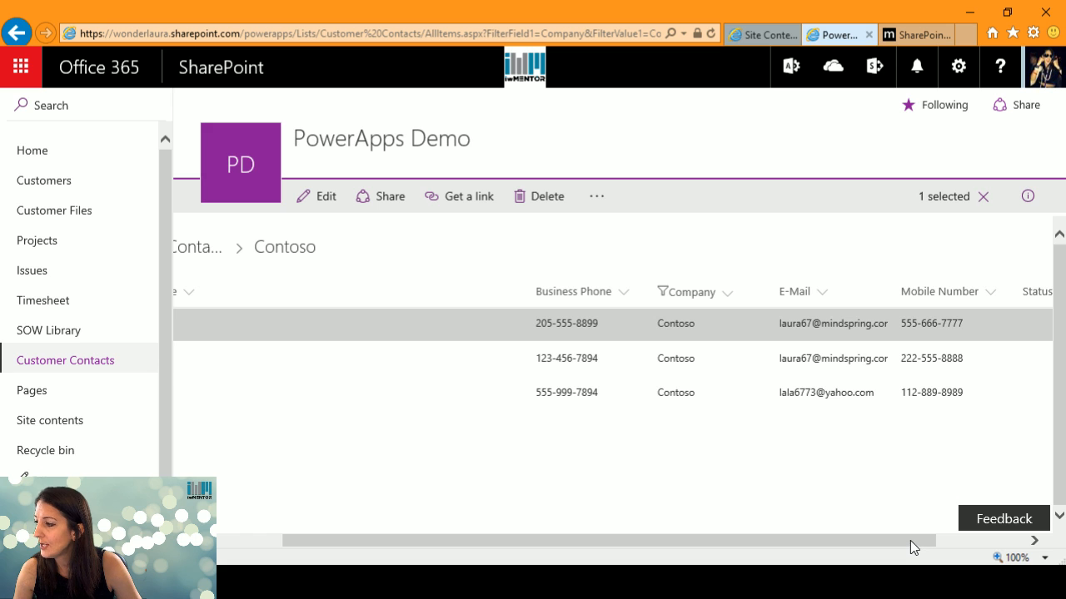
{"action": "left_click", "coordinate": [958, 67]}
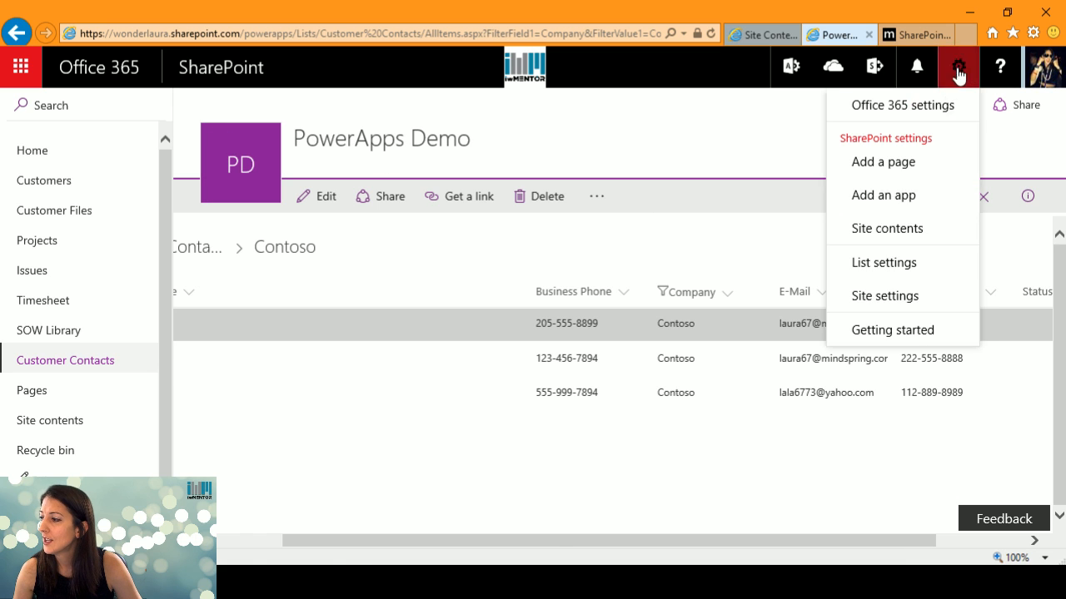
{"action": "left_click", "coordinate": [889, 263]}
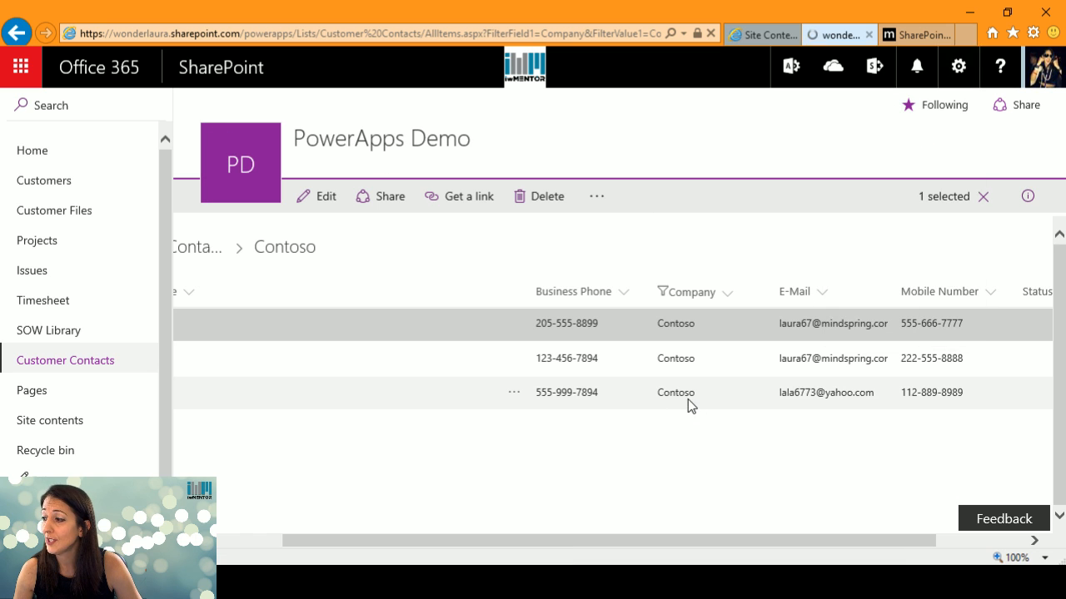
{"action": "scroll", "coordinate": [679, 398], "scroll_direction": "down", "scroll_amount": 4}
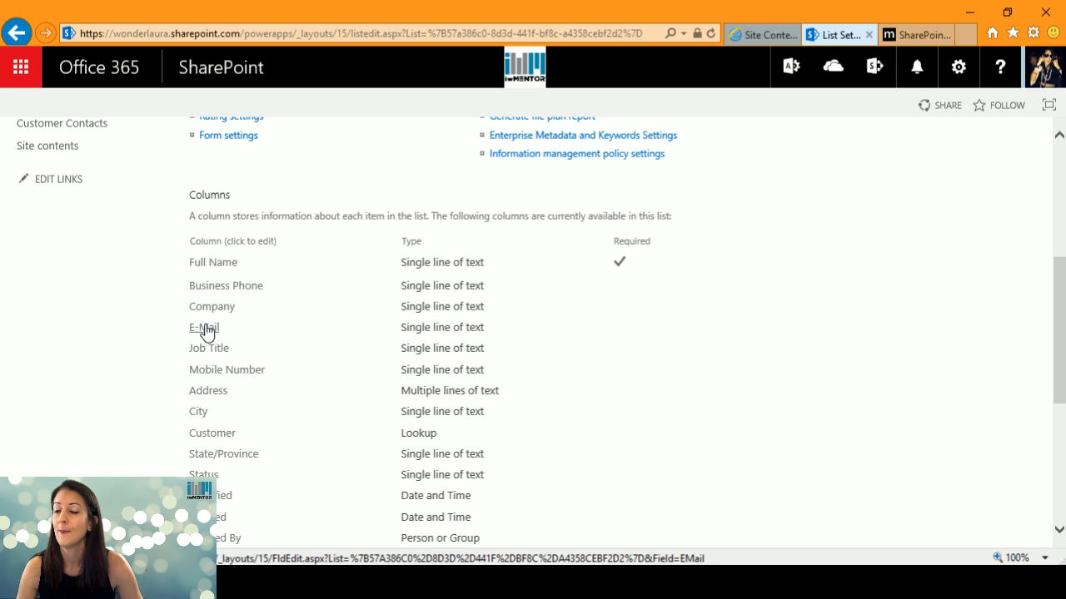
{"action": "left_click", "coordinate": [955, 19]}
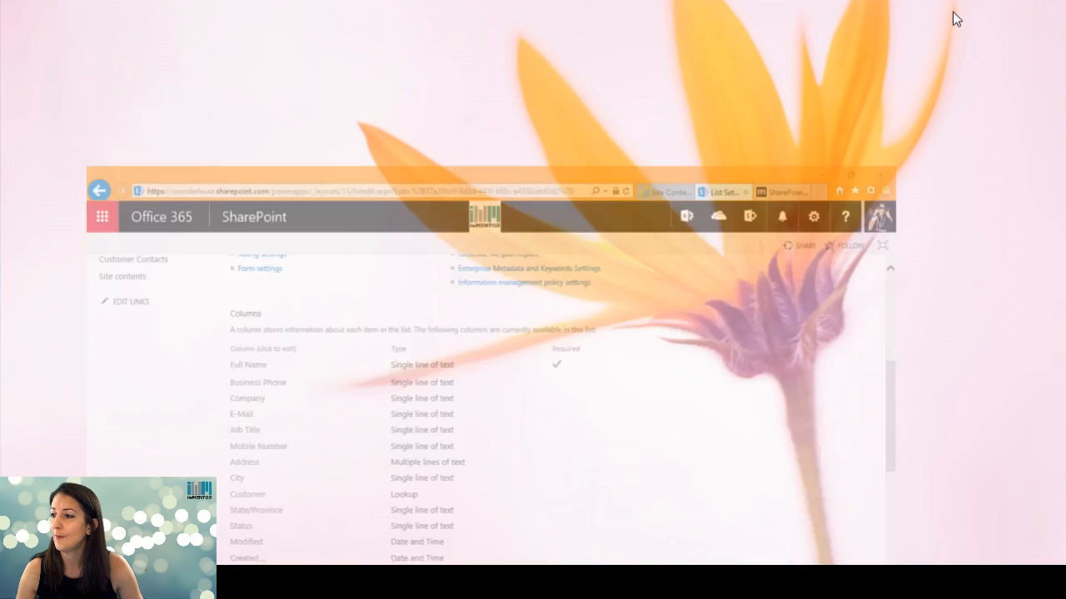
{"action": "key", "text": "alt+Tab"}
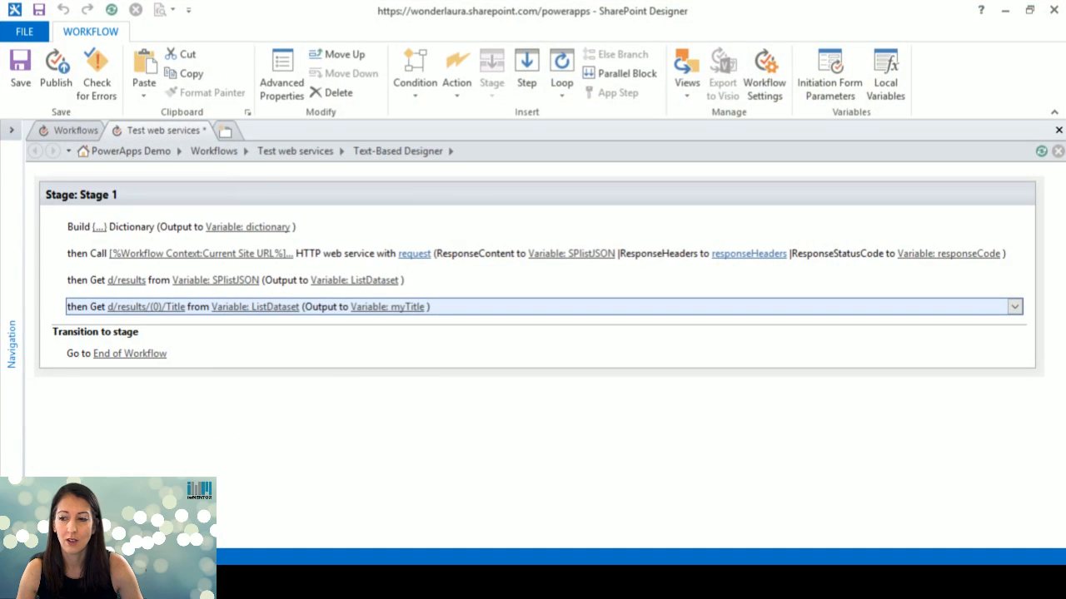
Paste a copy of the Title step and change its path to d/results/(0)/Email
{"action": "left_click", "coordinate": [86, 325]}
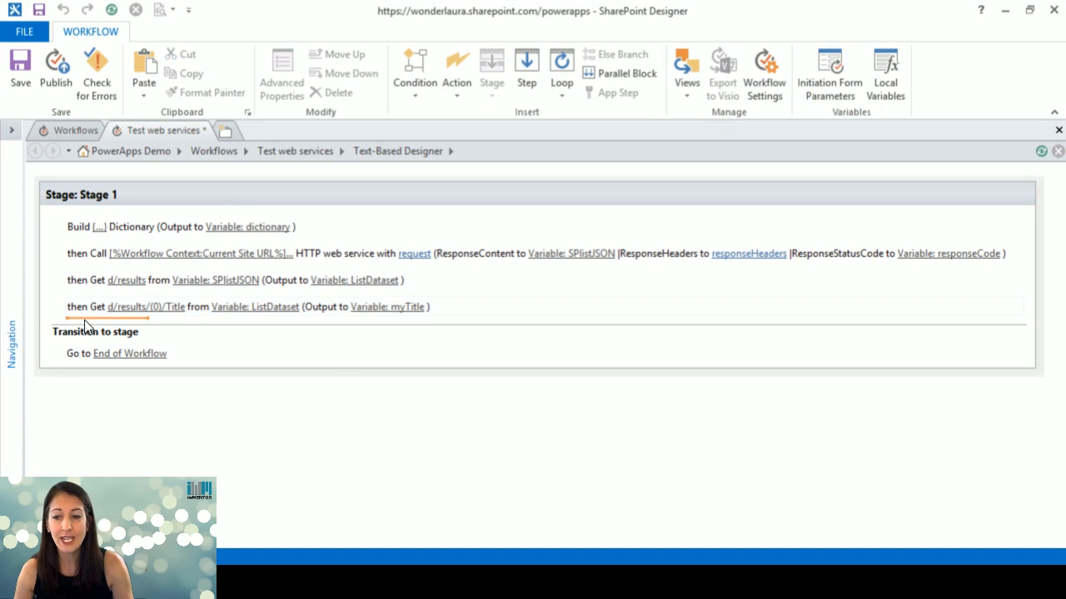
{"action": "key", "text": "ctrl+v"}
{"action": "left_click", "coordinate": [169, 333]}
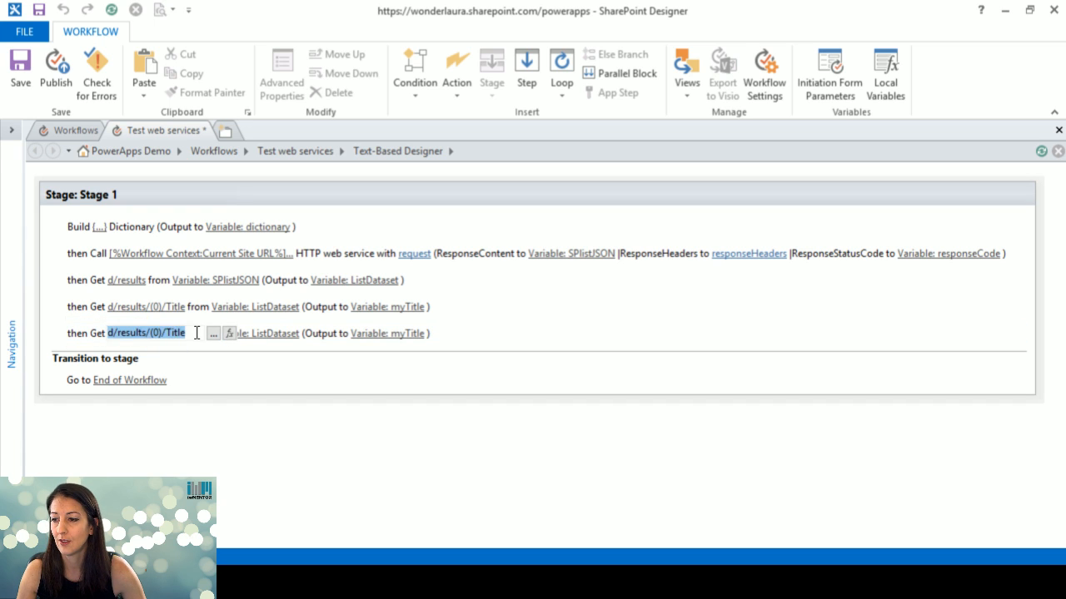
{"action": "left_click", "coordinate": [197, 333]}
{"action": "key", "text": "BackSpace"}
{"action": "key", "text": "BackSpace"}
{"action": "key", "text": "BackSpace"}
{"action": "key", "text": "BackSpace"}
{"action": "key", "text": "BackSpace"}
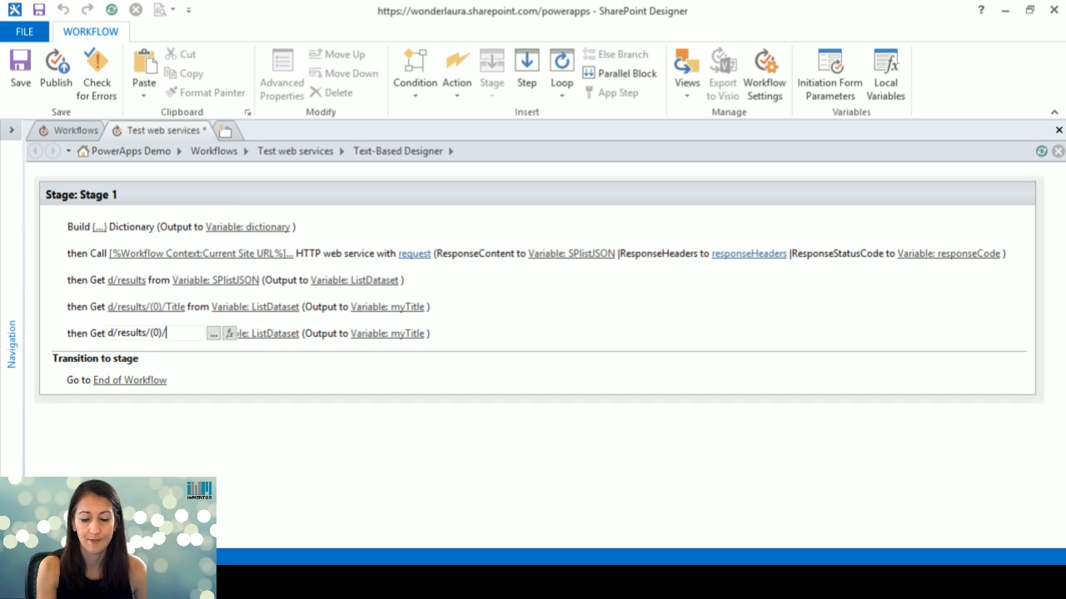
{"action": "type", "text": "Email"}
{"action": "key", "text": "Return"}
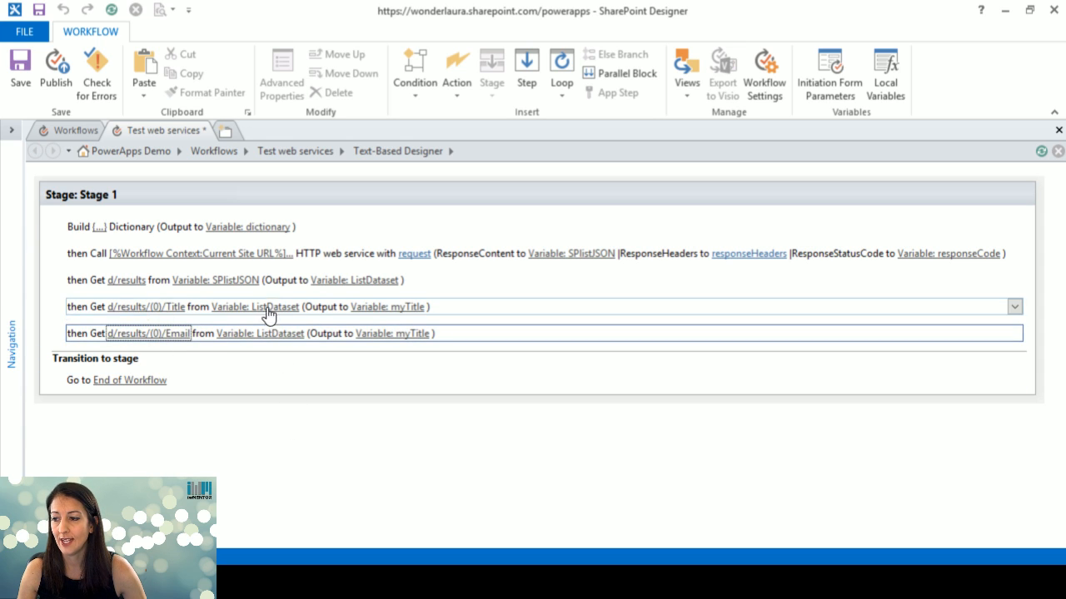
Output the Email step to a new myEmail string variable, keeping myTitle for Title
{"action": "left_click", "coordinate": [416, 334]}
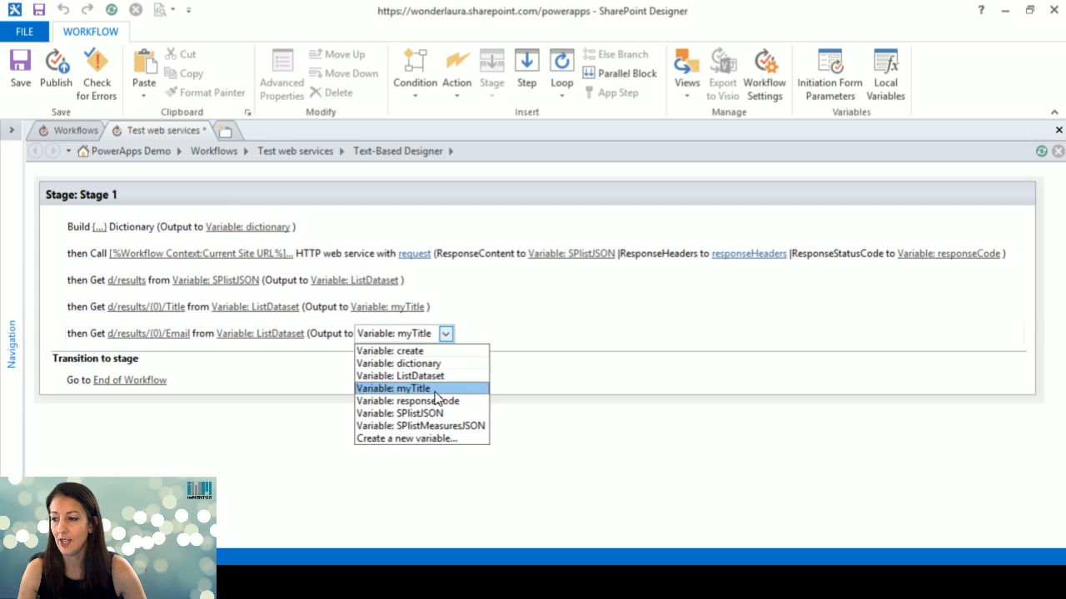
{"action": "left_click", "coordinate": [435, 439]}
{"action": "type", "text": "my"}
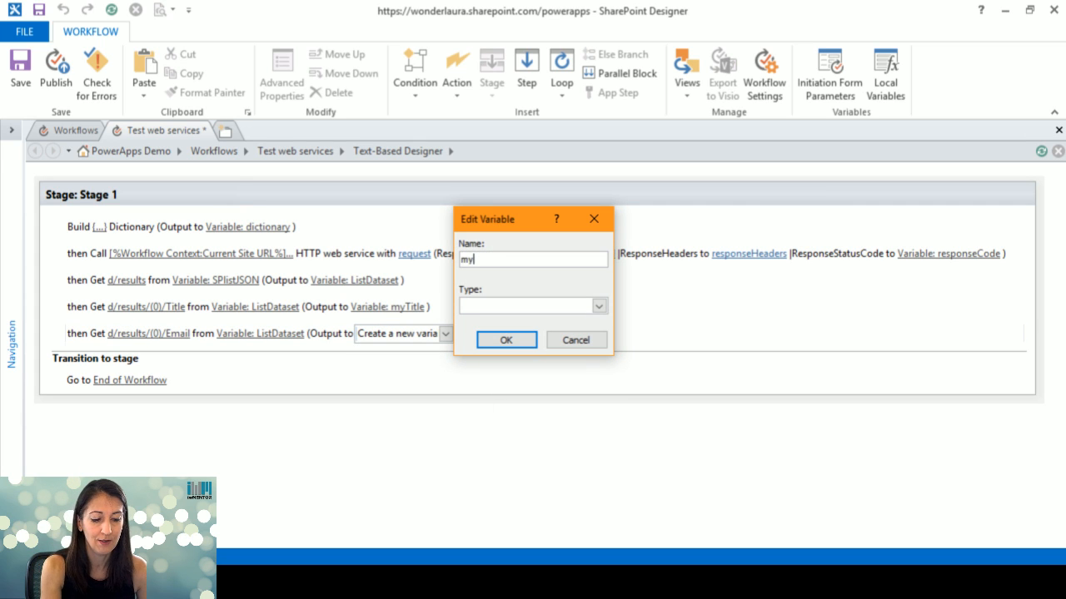
{"action": "type", "text": "Email"}
{"action": "key", "text": "Tab"}
{"action": "key", "text": "Return"}
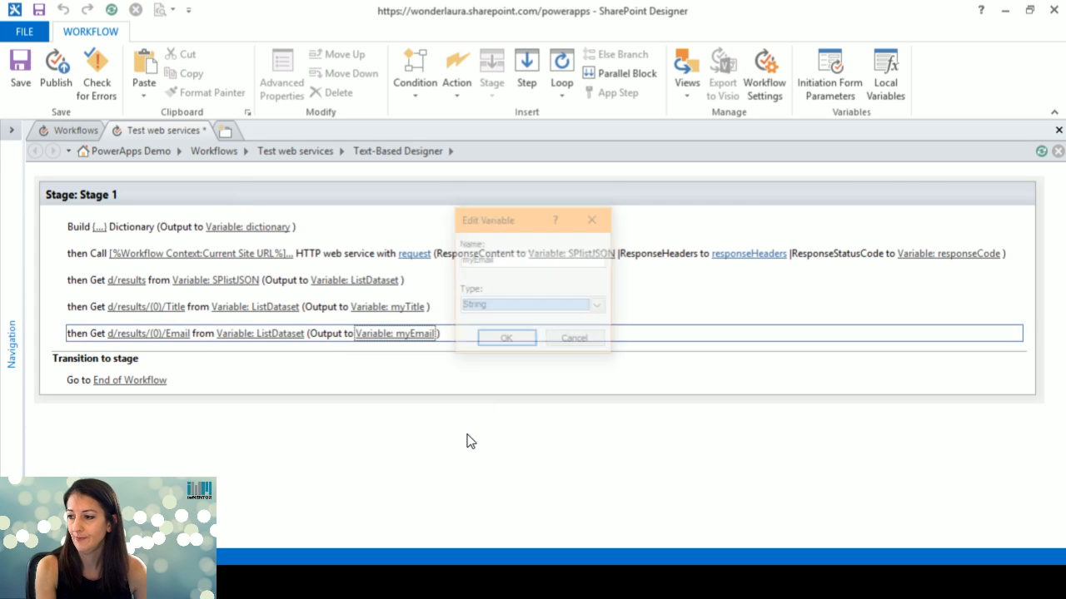
{"action": "left_click", "coordinate": [413, 307]}
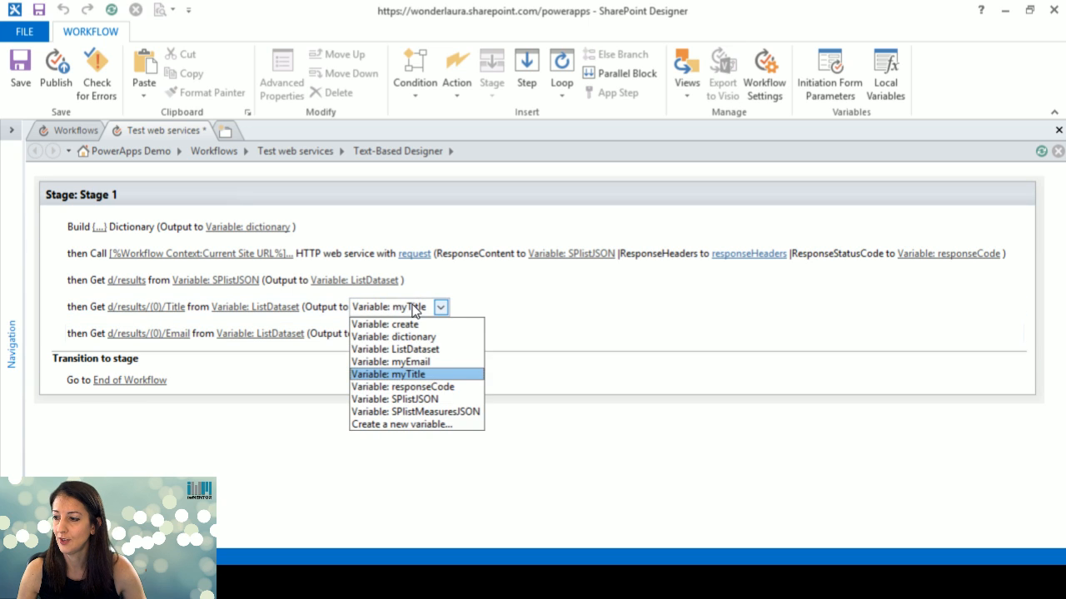
{"action": "left_click", "coordinate": [500, 308]}
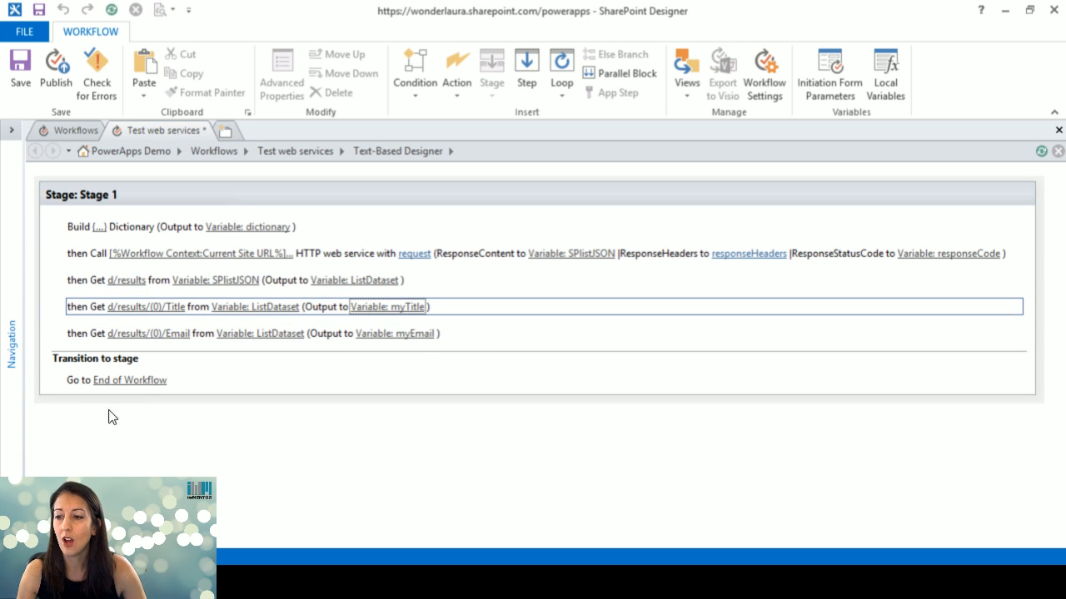
Add a Log to History List action with message starting 'title: [%myTitle%]'
{"action": "type", "text": "log"}
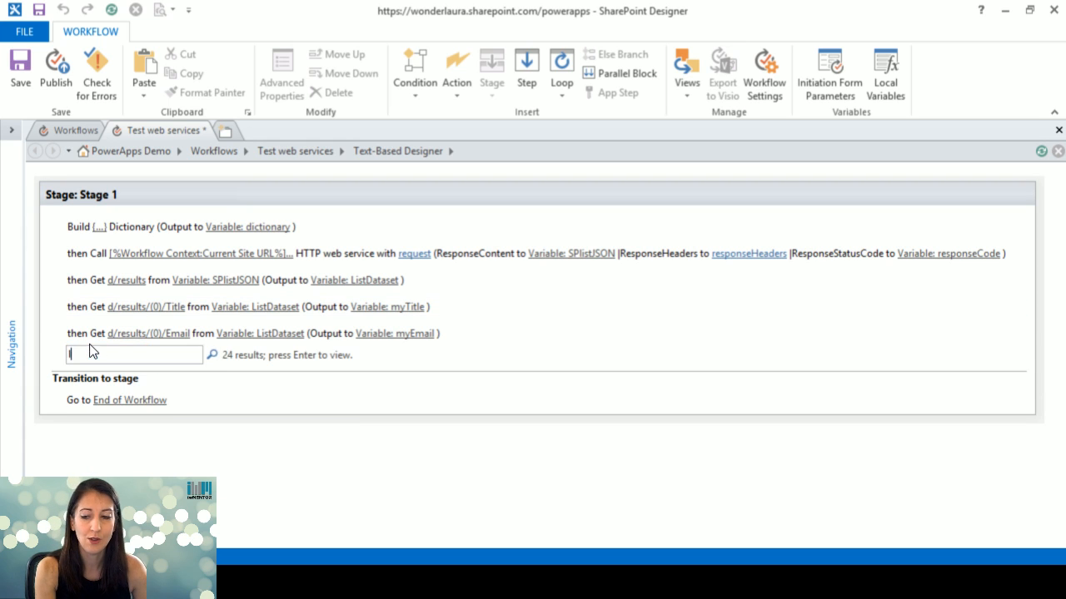
{"action": "key", "text": "Return"}
{"action": "left_click", "coordinate": [130, 367]}
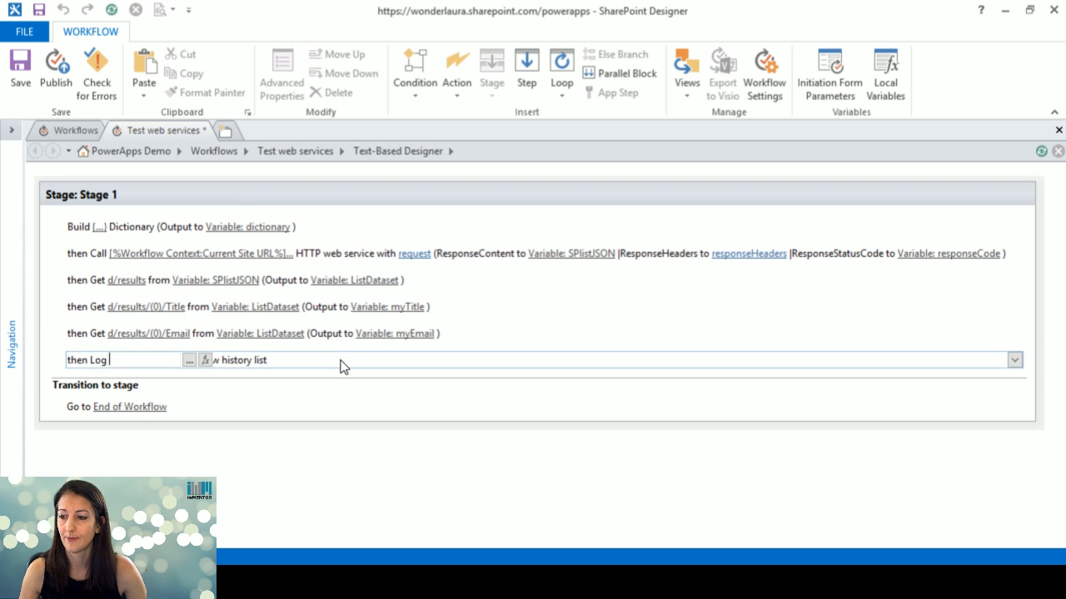
{"action": "left_click", "coordinate": [189, 360]}
{"action": "type", "text": "title:"}
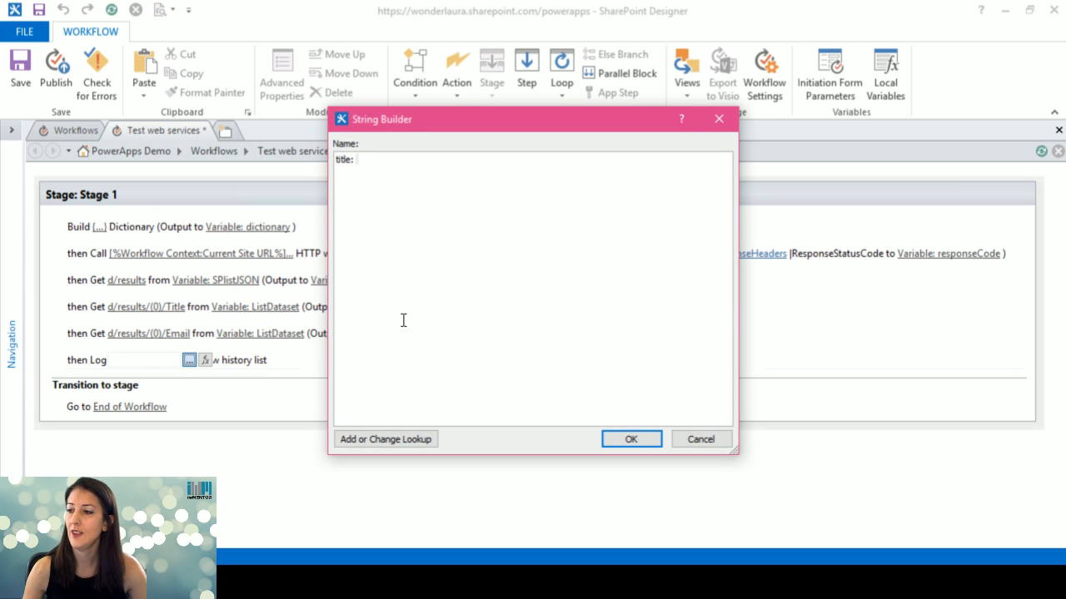
{"action": "left_click", "coordinate": [390, 441]}
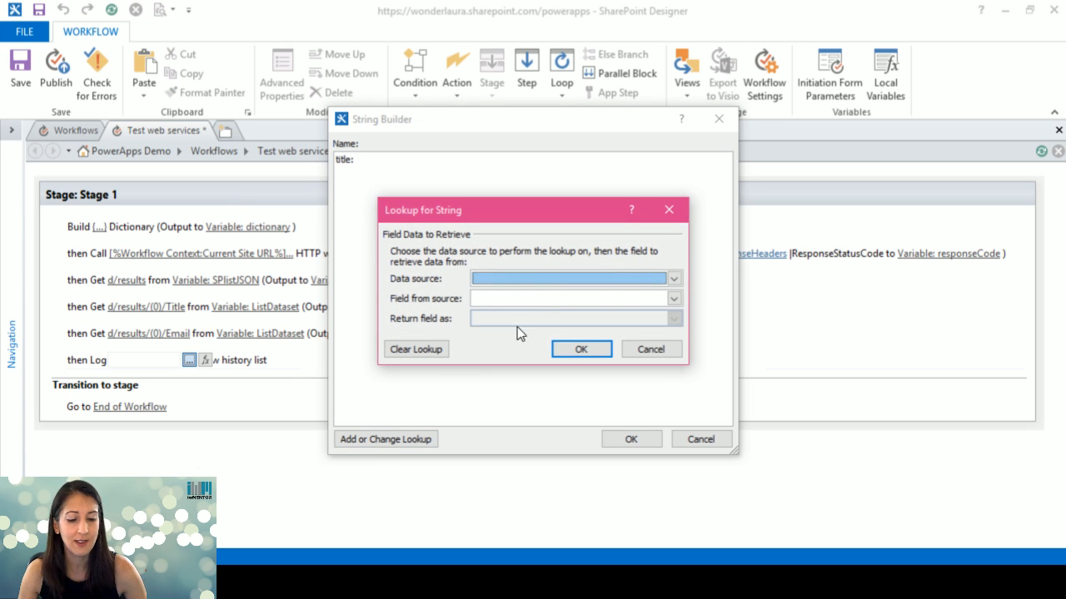
{"action": "left_click", "coordinate": [549, 299]}
{"action": "left_click", "coordinate": [570, 355]}
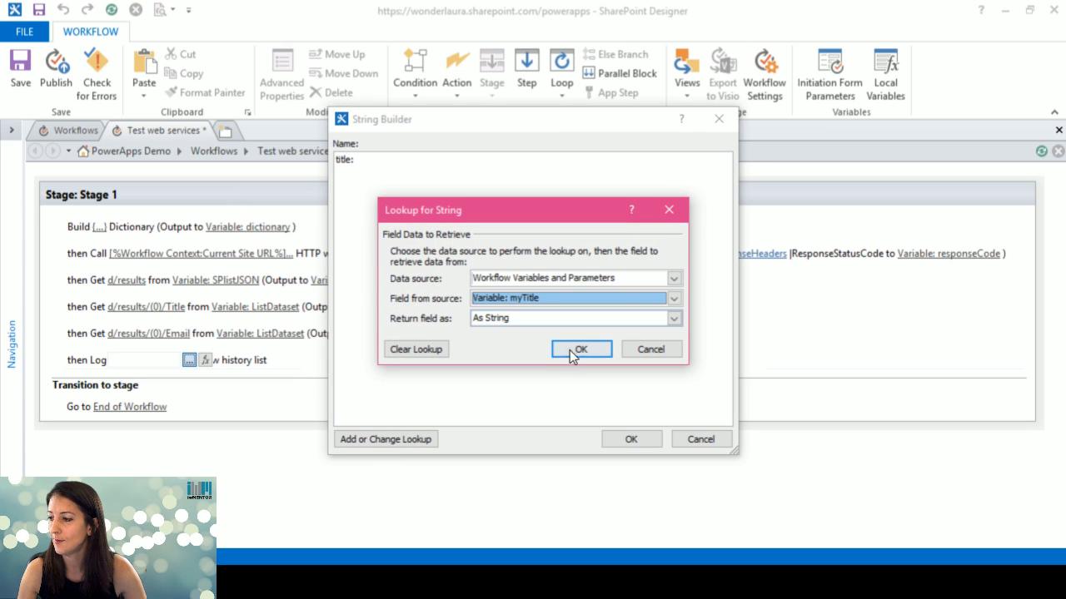
{"action": "left_click", "coordinate": [571, 352]}
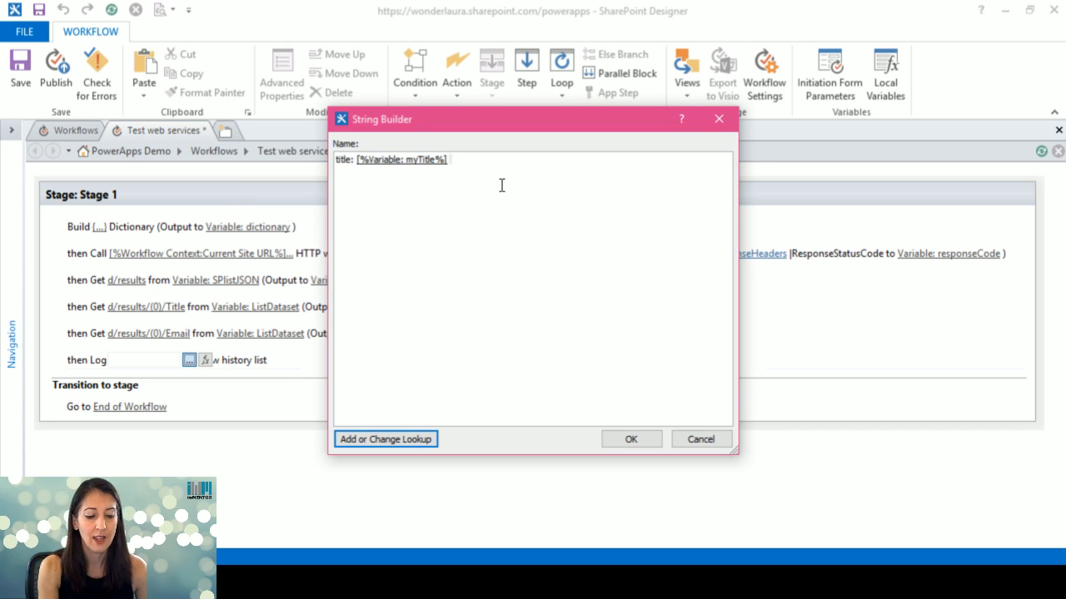
Append 'email: [%myEmail%]' to the log message and publish the workflow
{"action": "type", "text": "email:"}
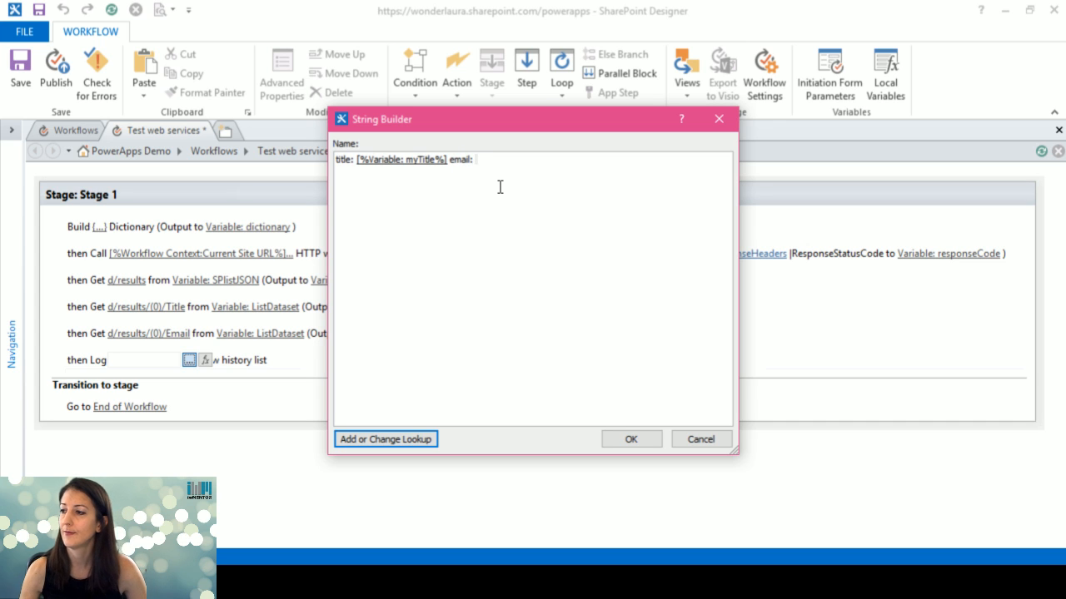
{"action": "left_click", "coordinate": [406, 440]}
{"action": "left_click", "coordinate": [586, 278]}
{"action": "left_click", "coordinate": [566, 296]}
{"action": "left_click", "coordinate": [555, 298]}
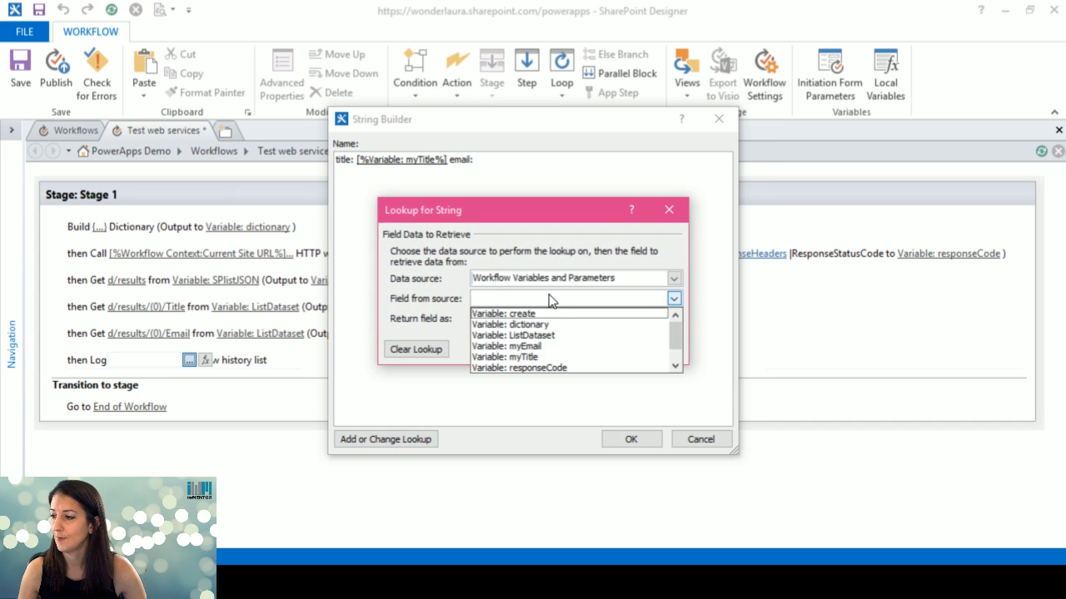
{"action": "left_click", "coordinate": [546, 346]}
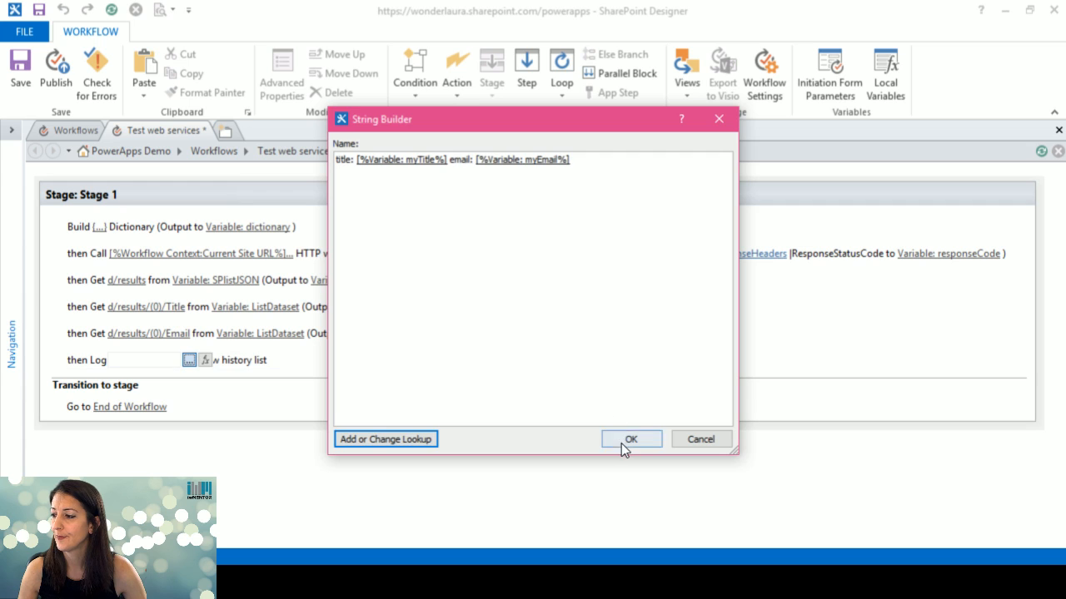
{"action": "left_click", "coordinate": [630, 439]}
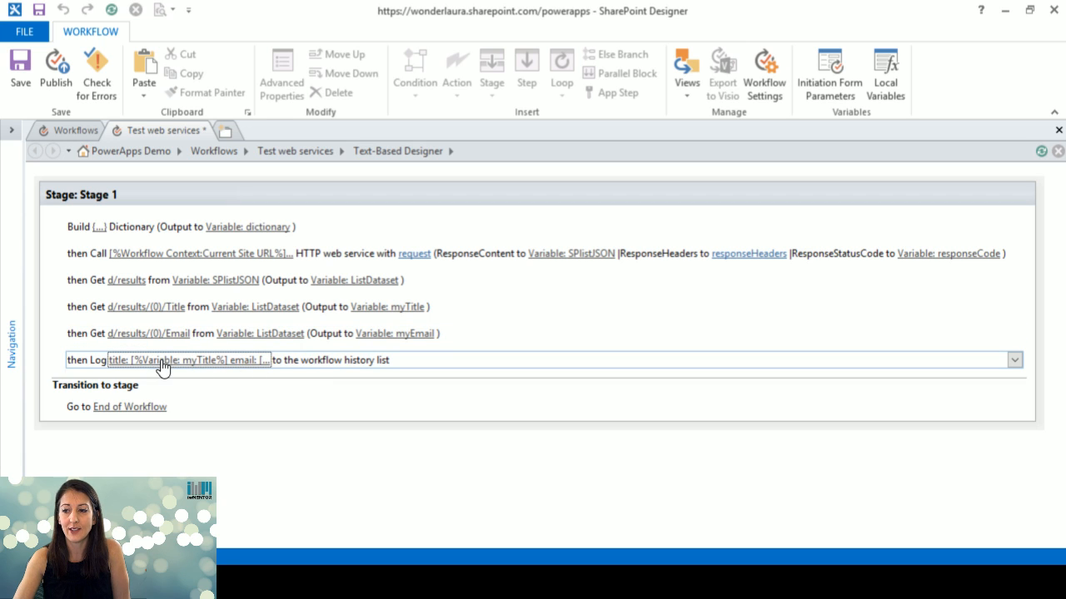
{"action": "left_click", "coordinate": [54, 79]}
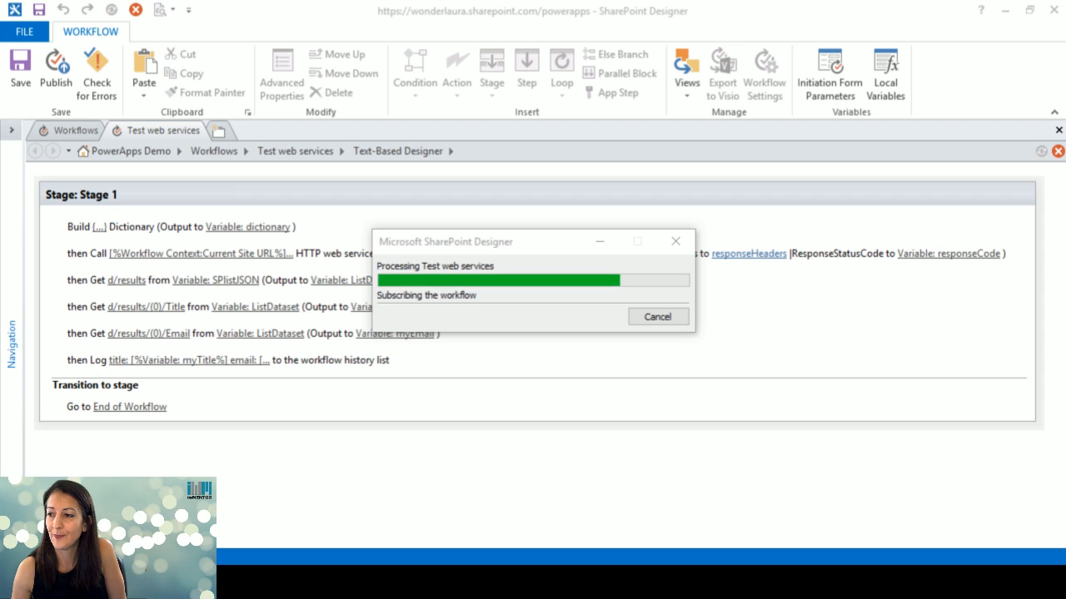
Focus the publishing progress window and switch to the JSON in Notepad++
{"action": "left_click", "coordinate": [478, 249]}
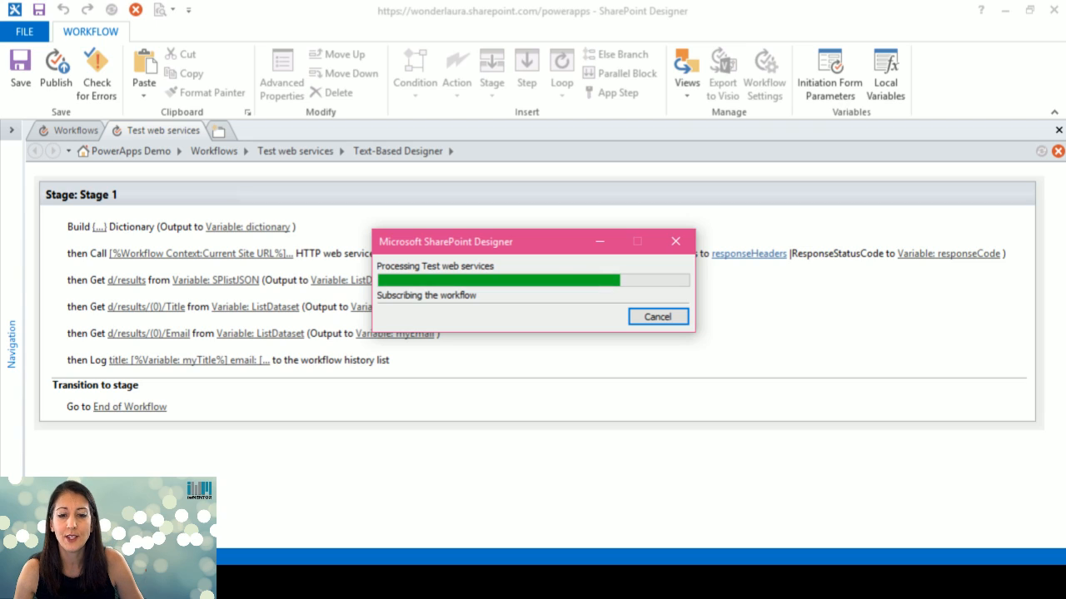
{"action": "key", "text": "alt+Tab"}
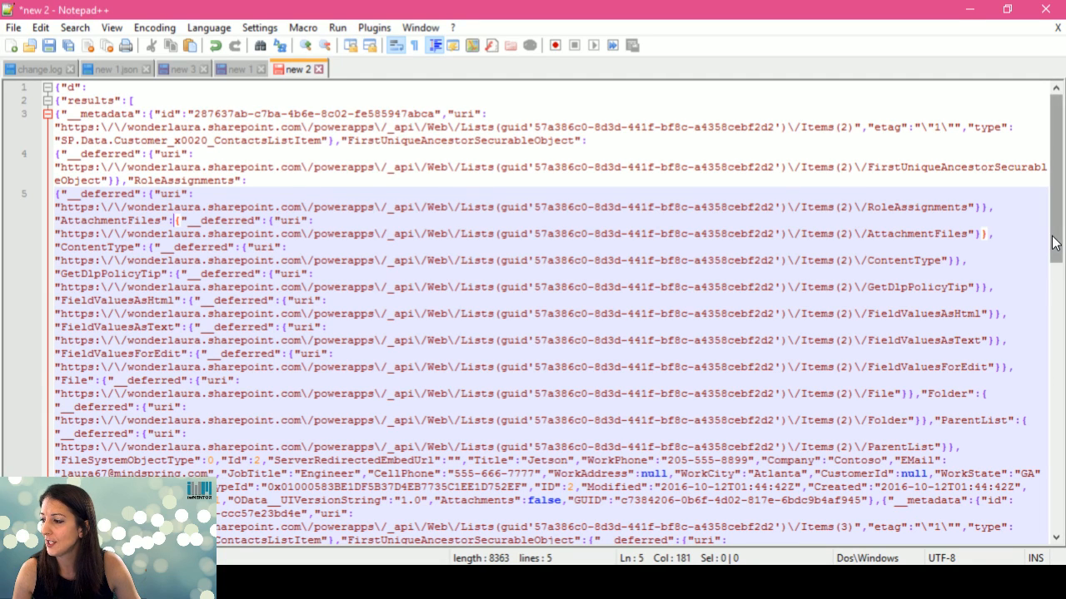
Scroll through the returned contacts JSON, then minimize Notepad++
{"action": "scroll", "coordinate": [1058, 273], "scroll_direction": "down", "scroll_amount": 2}
{"action": "left_click_drag", "start_coordinate": [1059, 273], "coordinate": [1062, 296]}
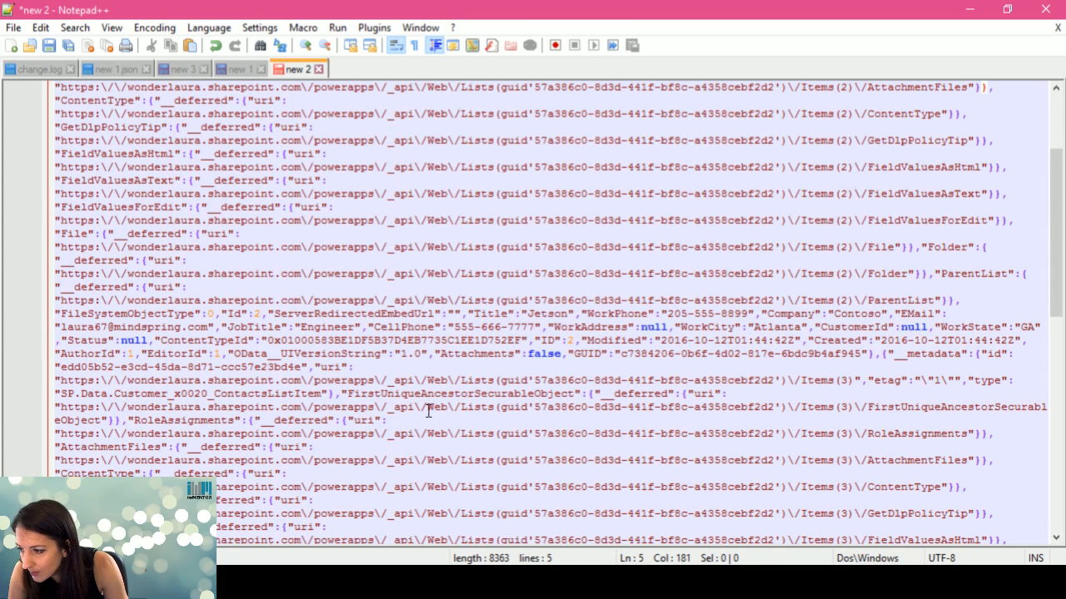
{"action": "scroll", "coordinate": [494, 424], "scroll_direction": "down", "scroll_amount": 5}
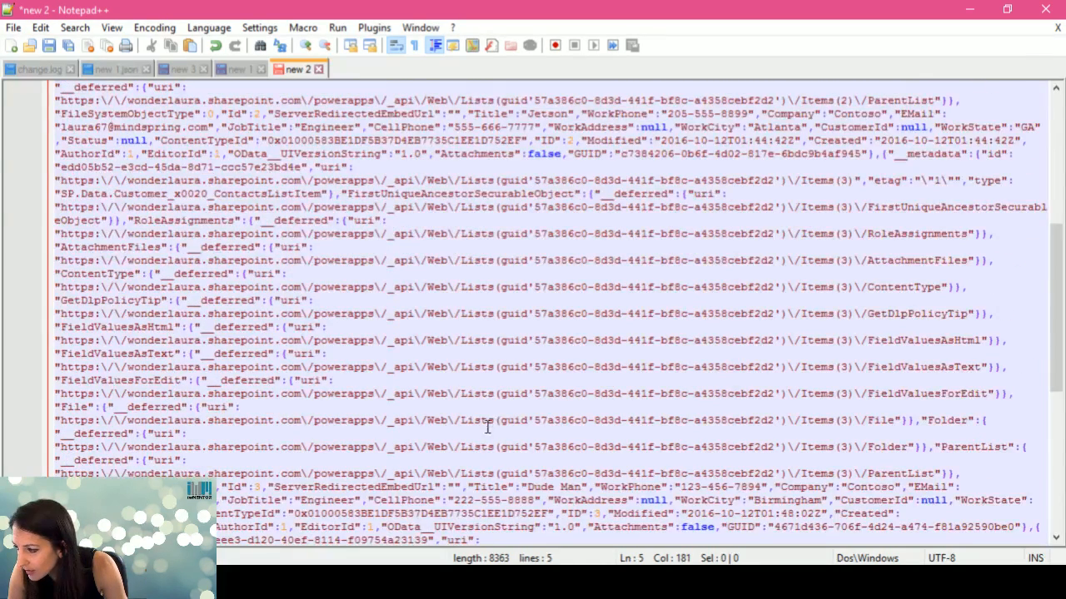
{"action": "scroll", "coordinate": [366, 419], "scroll_direction": "up", "scroll_amount": 9}
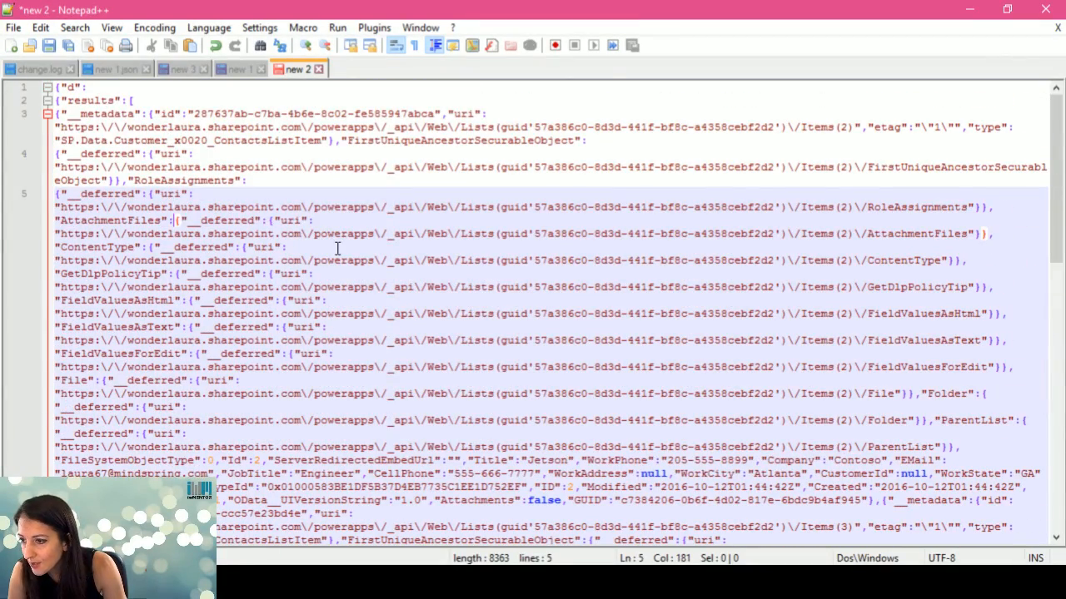
{"action": "scroll", "coordinate": [324, 370], "scroll_direction": "down", "scroll_amount": 3}
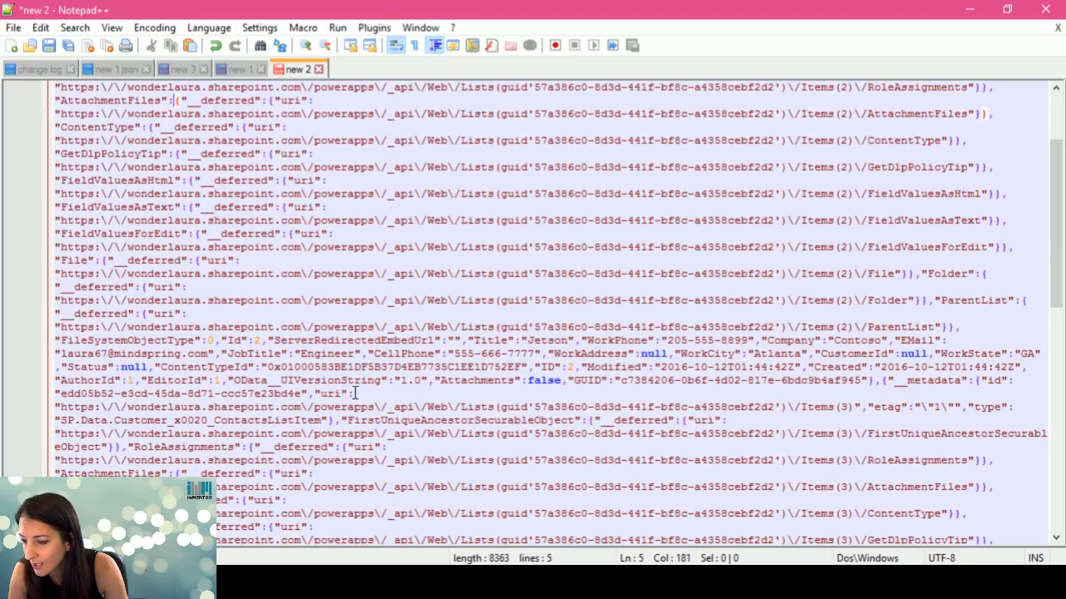
{"action": "scroll", "coordinate": [358, 392], "scroll_direction": "down", "scroll_amount": 11}
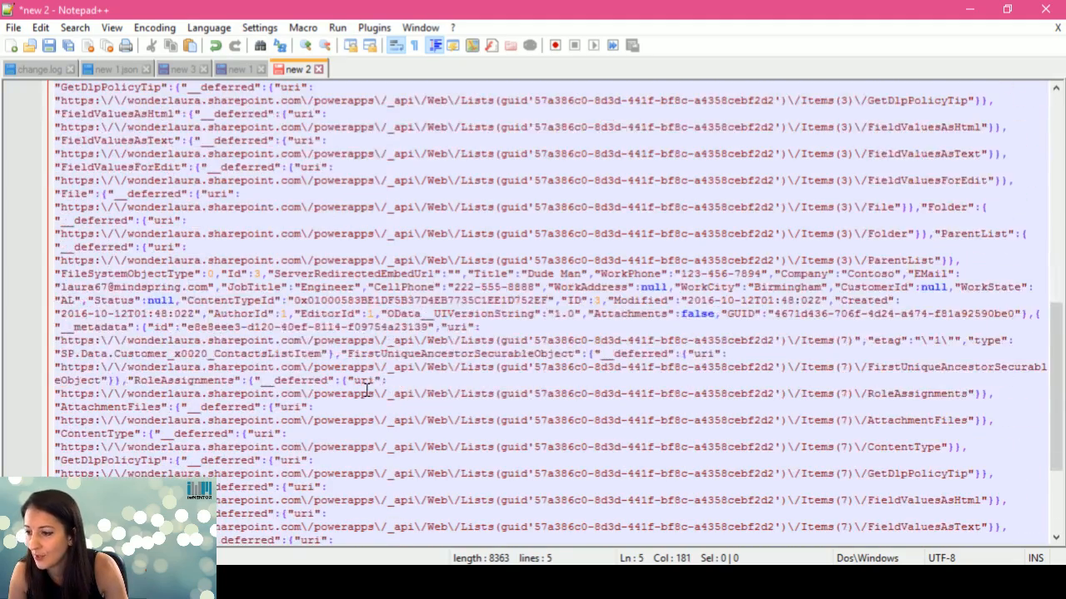
{"action": "scroll", "coordinate": [369, 391], "scroll_direction": "down", "scroll_amount": 4}
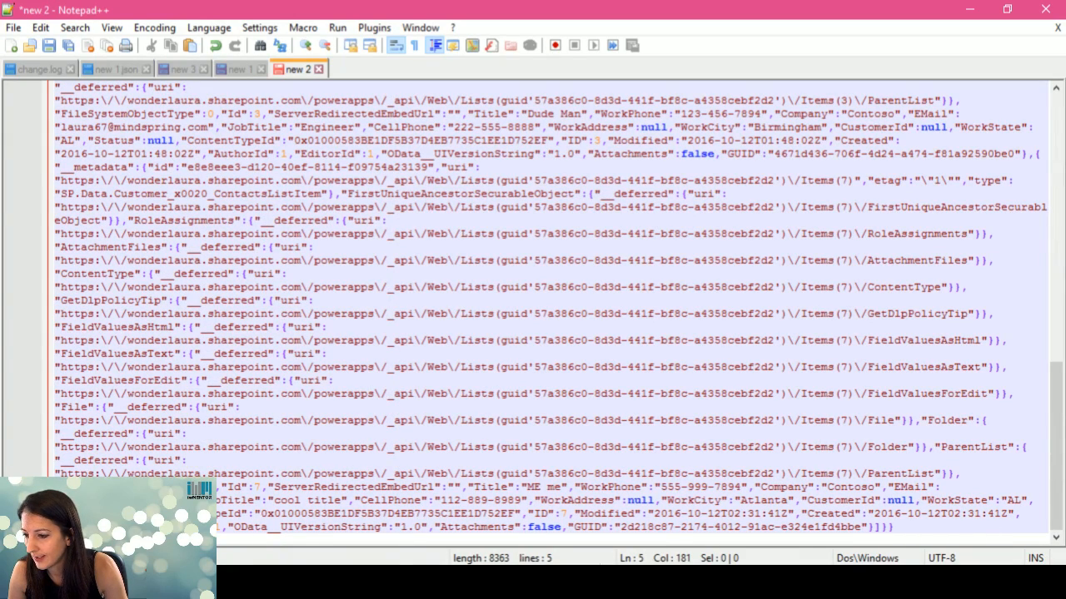
{"action": "scroll", "coordinate": [618, 406], "scroll_direction": "up", "scroll_amount": 7}
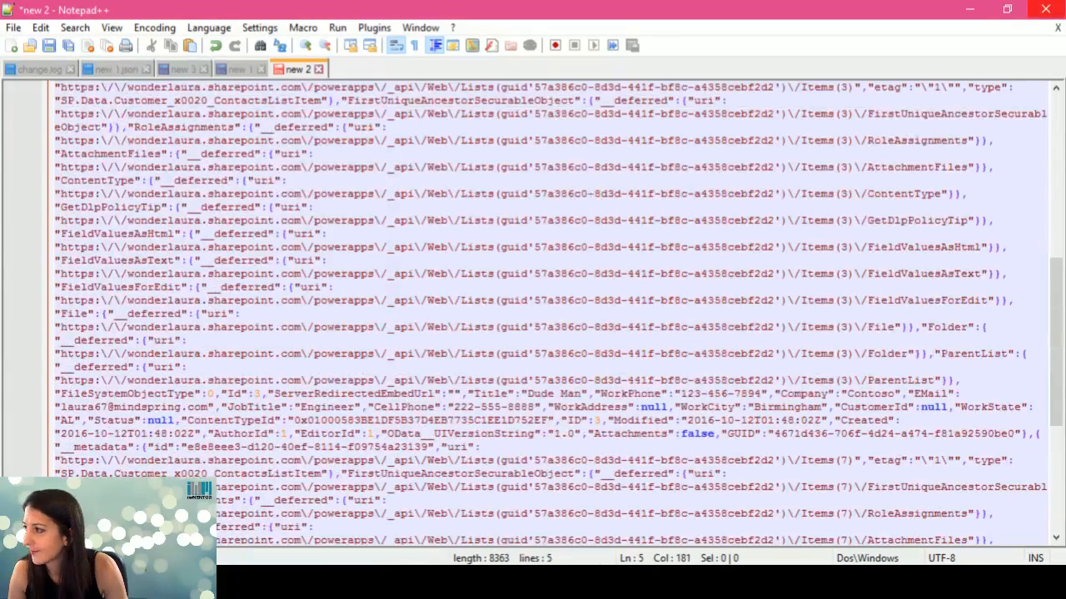
{"action": "left_click", "coordinate": [974, 10]}
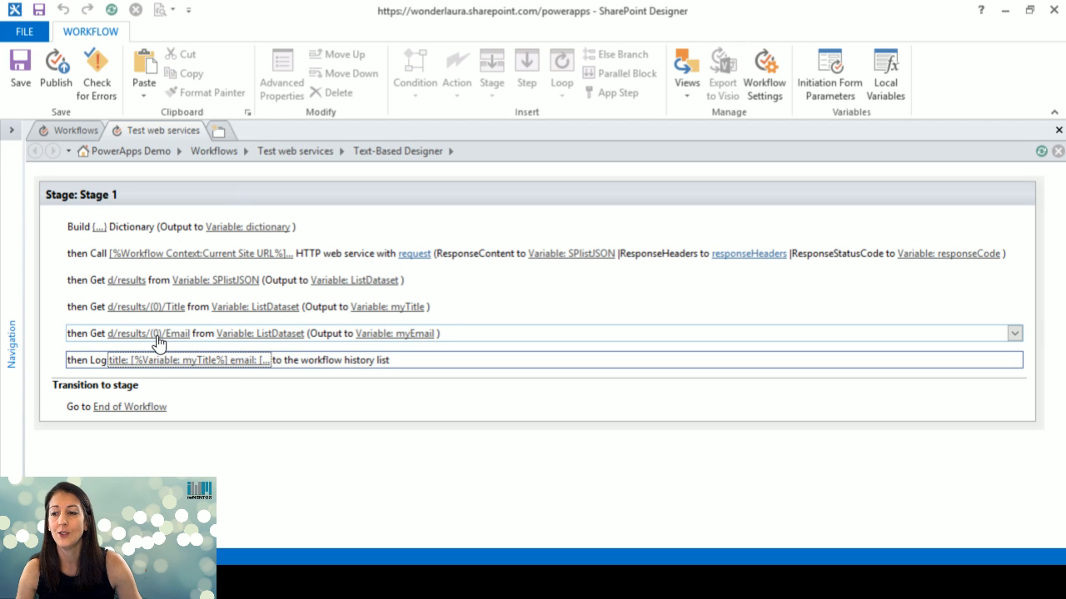
Start the Test web services workflow from Site contents > Site workflows
{"action": "left_click", "coordinate": [1005, 11]}
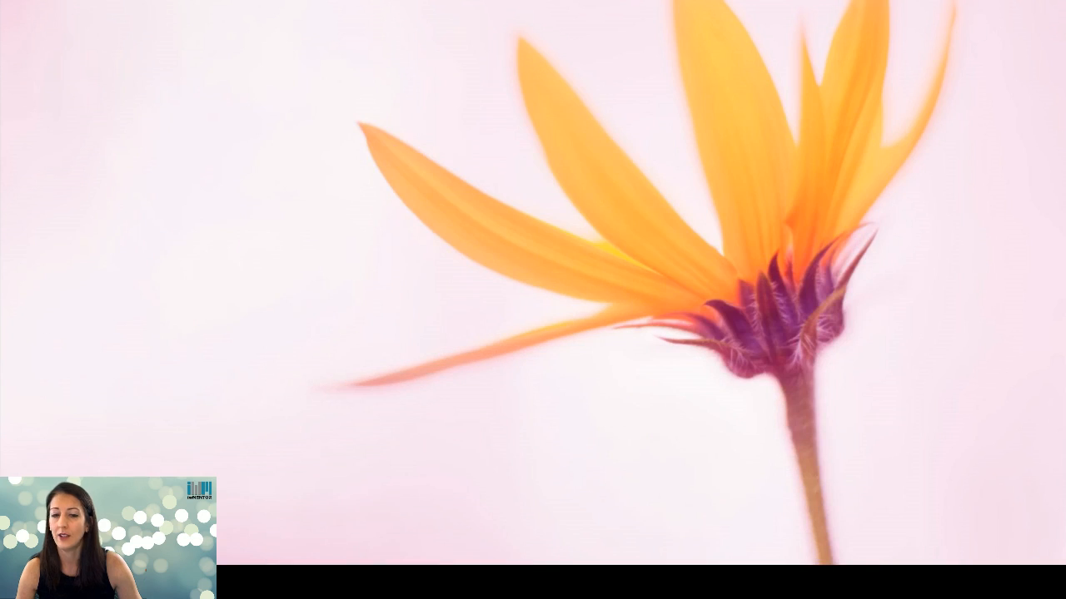
{"action": "left_click", "coordinate": [166, 583]}
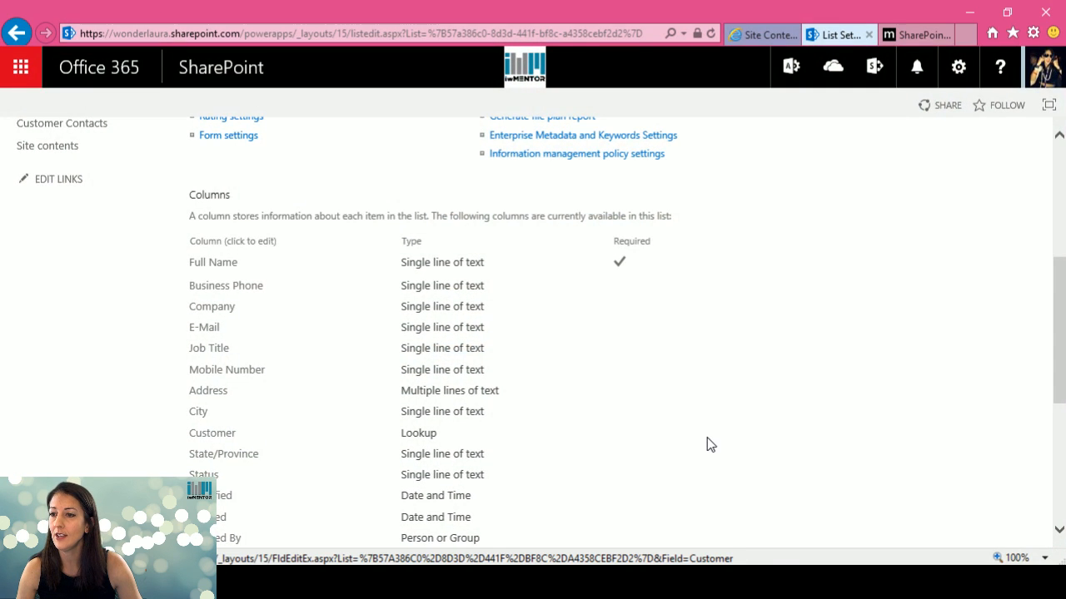
{"action": "scroll", "coordinate": [707, 437], "scroll_direction": "up", "scroll_amount": 3}
{"action": "left_click", "coordinate": [765, 34]}
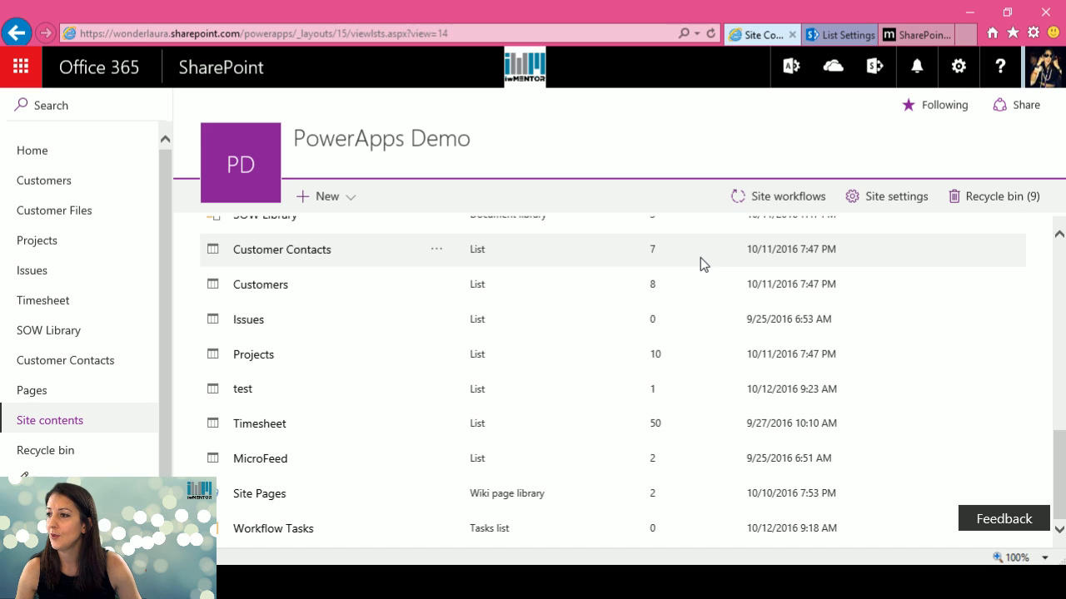
{"action": "left_click", "coordinate": [786, 197]}
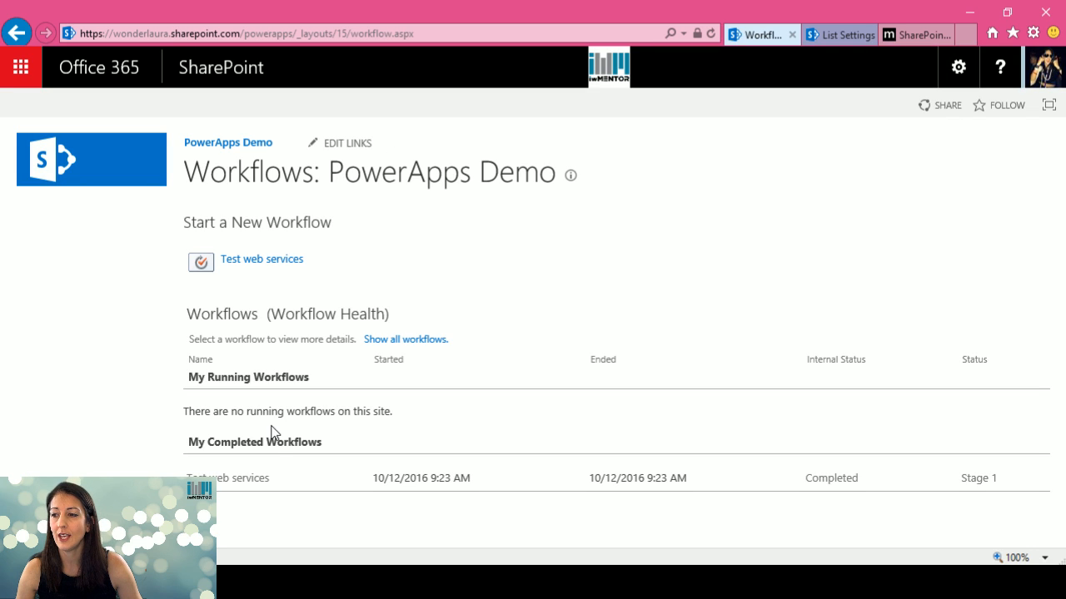
{"action": "left_click", "coordinate": [268, 261]}
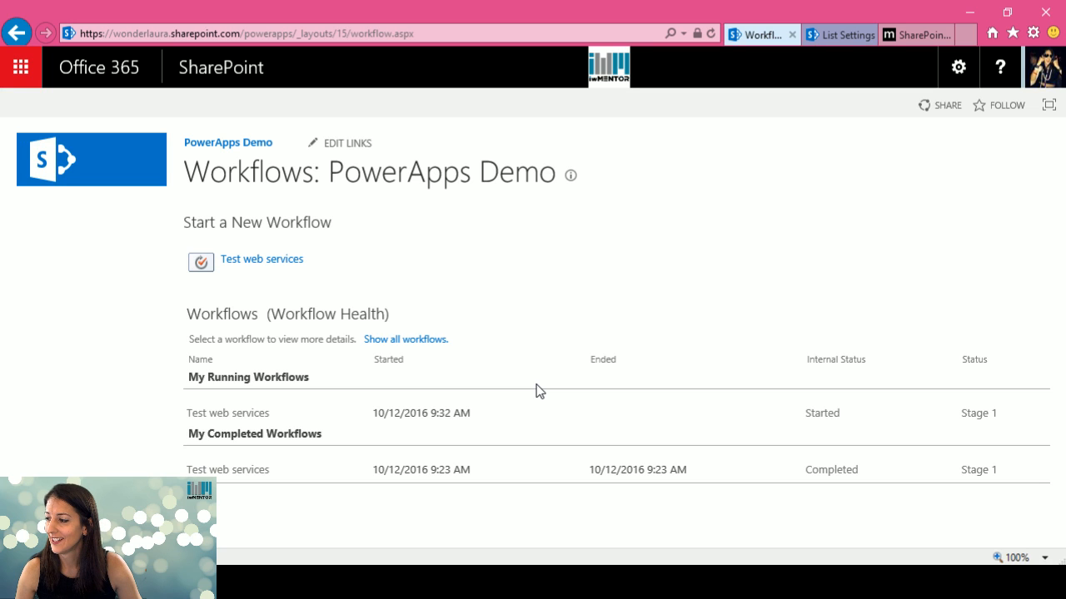
Open the run's status and read the Suspended error details
{"action": "left_click", "coordinate": [822, 415]}
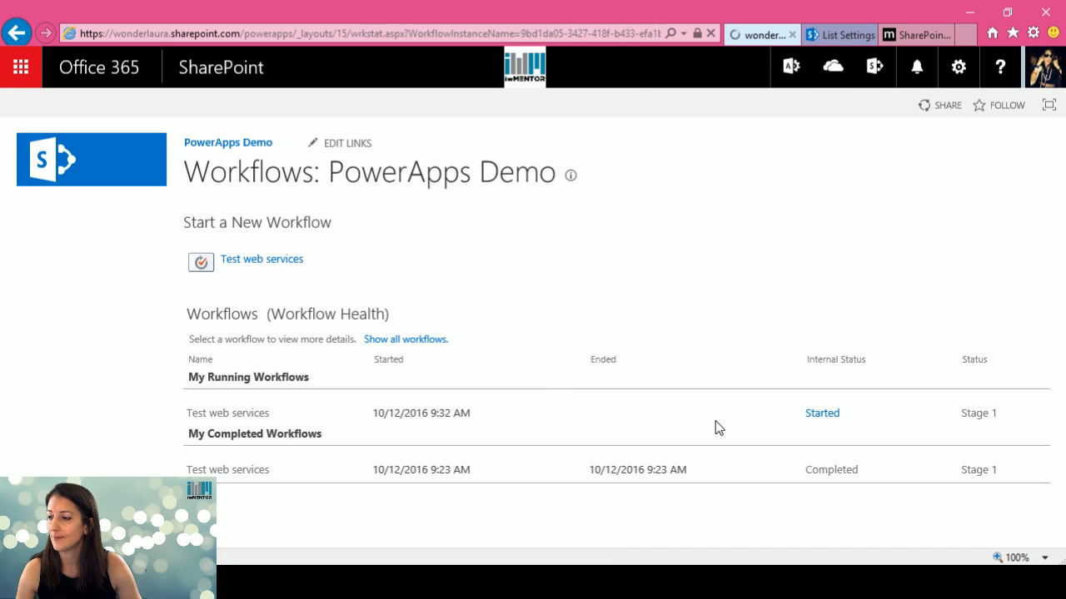
{"action": "scroll", "coordinate": [715, 421], "scroll_direction": "down", "scroll_amount": 1}
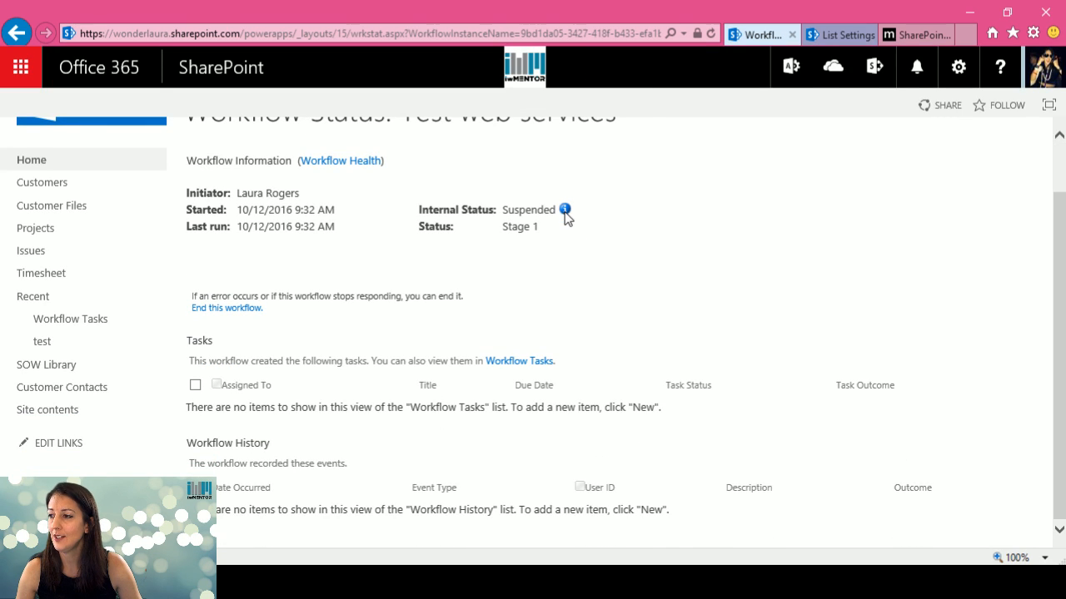
{"action": "left_click", "coordinate": [565, 210]}
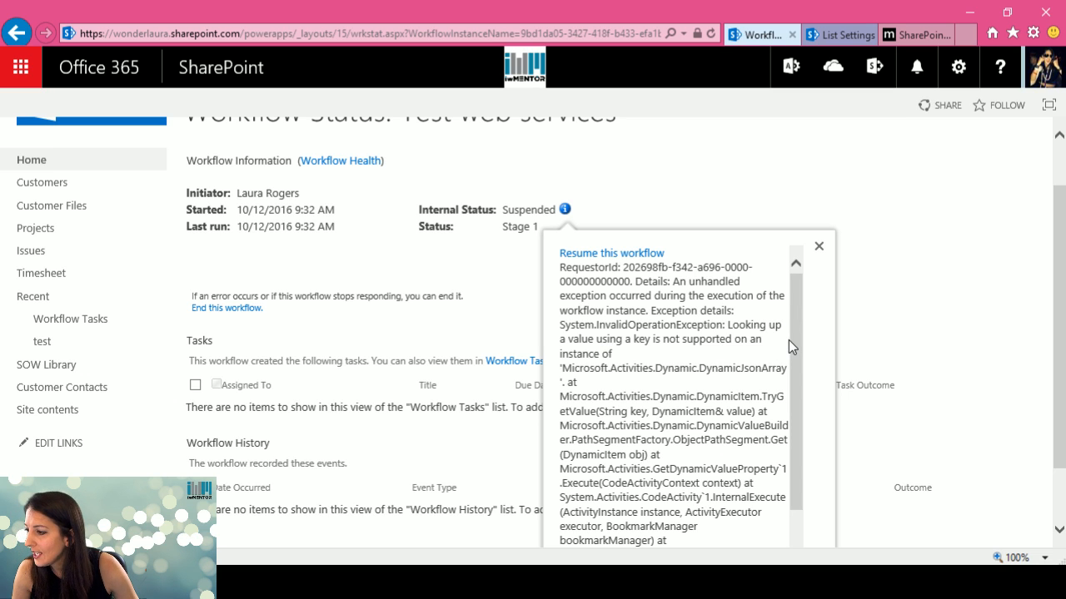
{"action": "left_click_drag", "start_coordinate": [790, 337], "coordinate": [790, 401]}
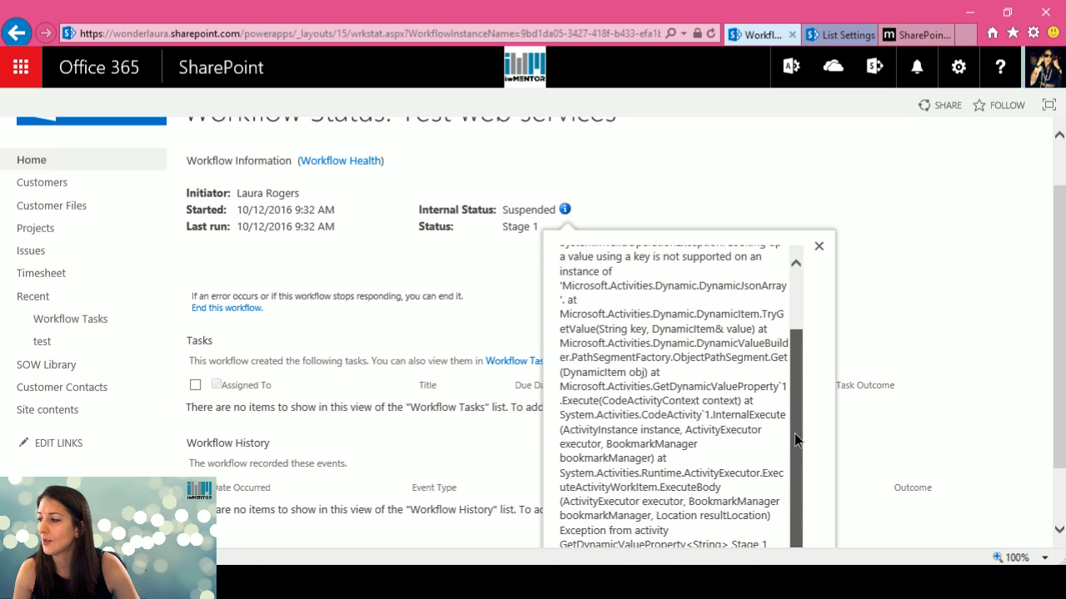
{"action": "left_click", "coordinate": [819, 246]}
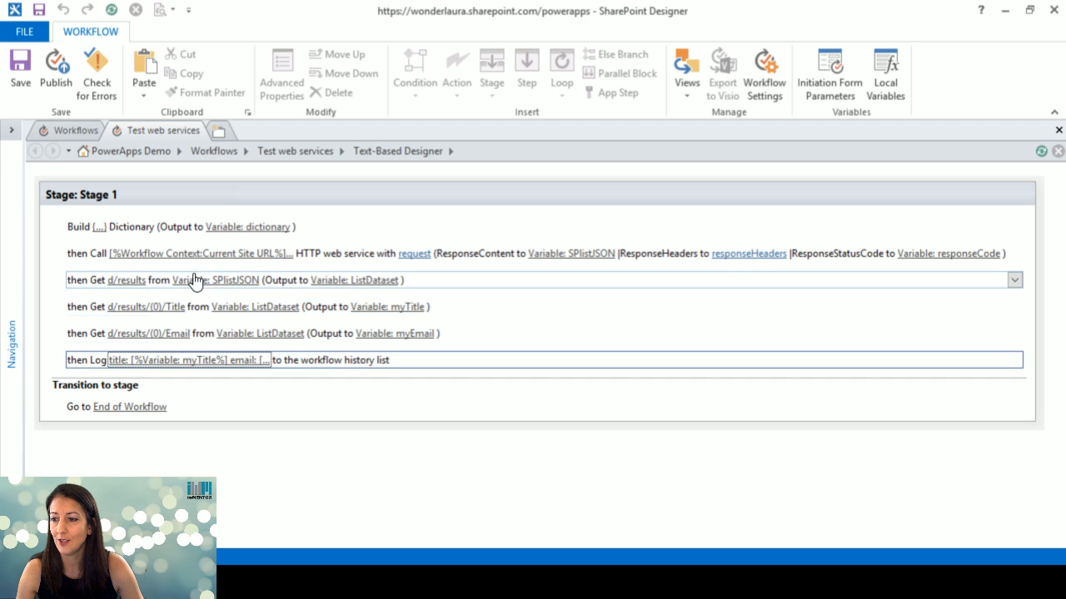
Change both Title and Email Get actions from ListDataset to SPlistJSON, then republish
{"action": "left_click", "coordinate": [243, 307]}
{"action": "left_click", "coordinate": [258, 349]}
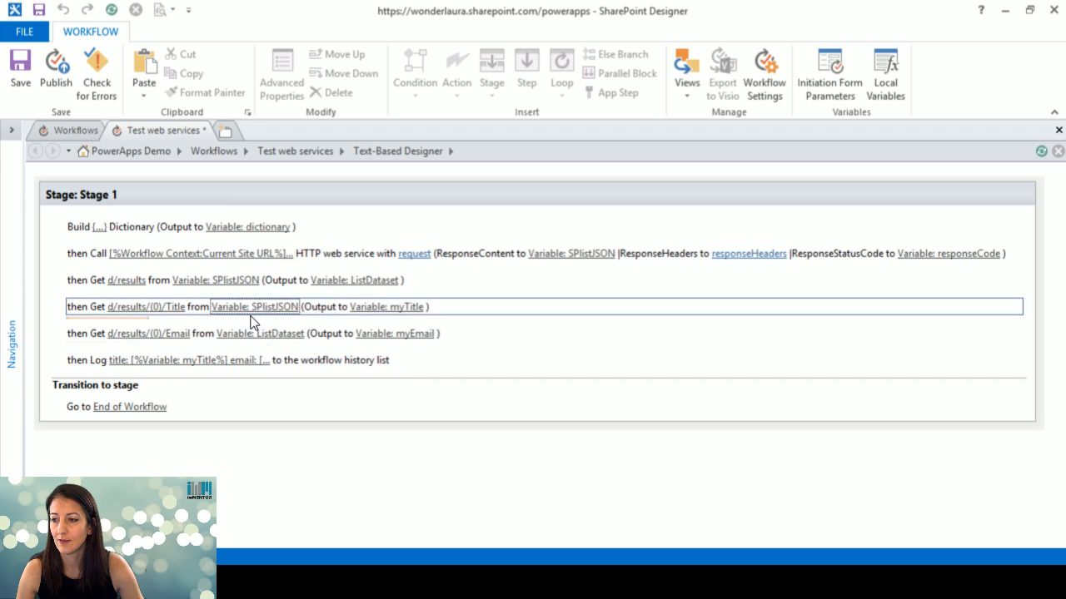
{"action": "left_click", "coordinate": [281, 337]}
{"action": "left_click", "coordinate": [285, 376]}
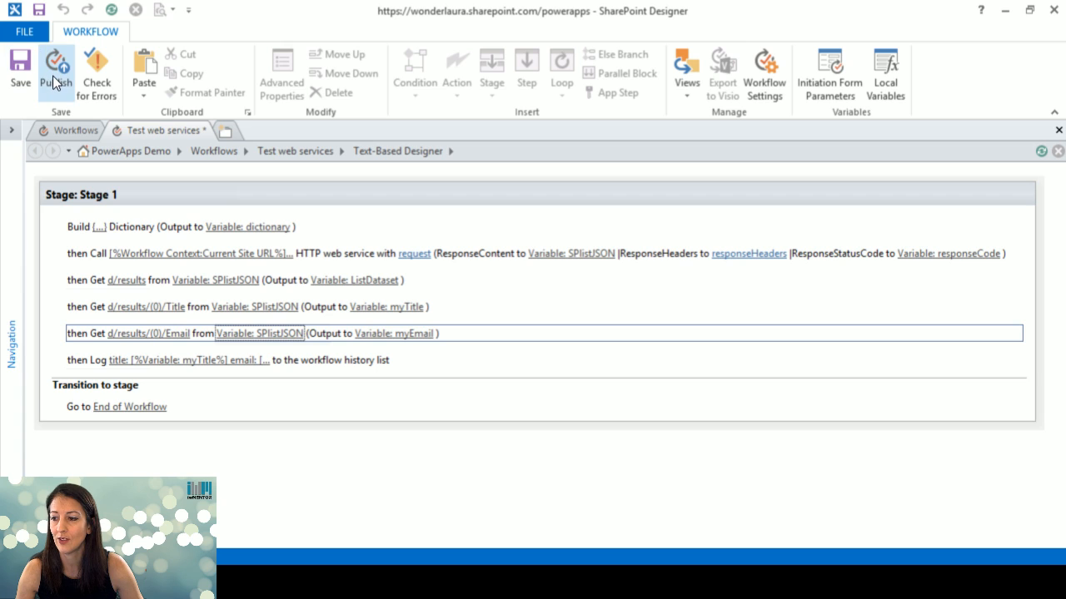
{"action": "left_click", "coordinate": [150, 283]}
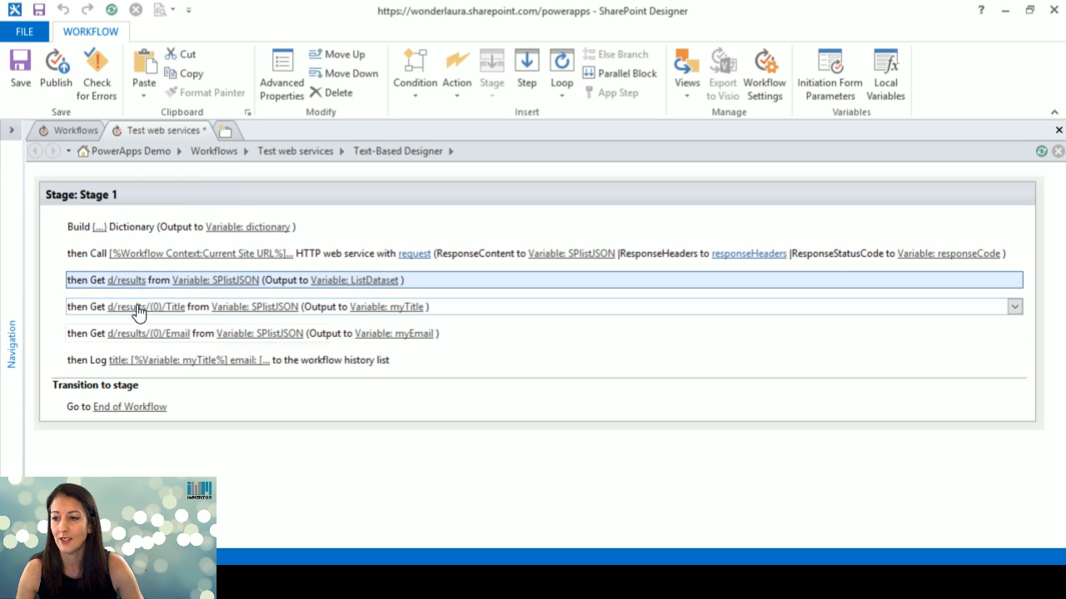
{"action": "left_click", "coordinate": [52, 74]}
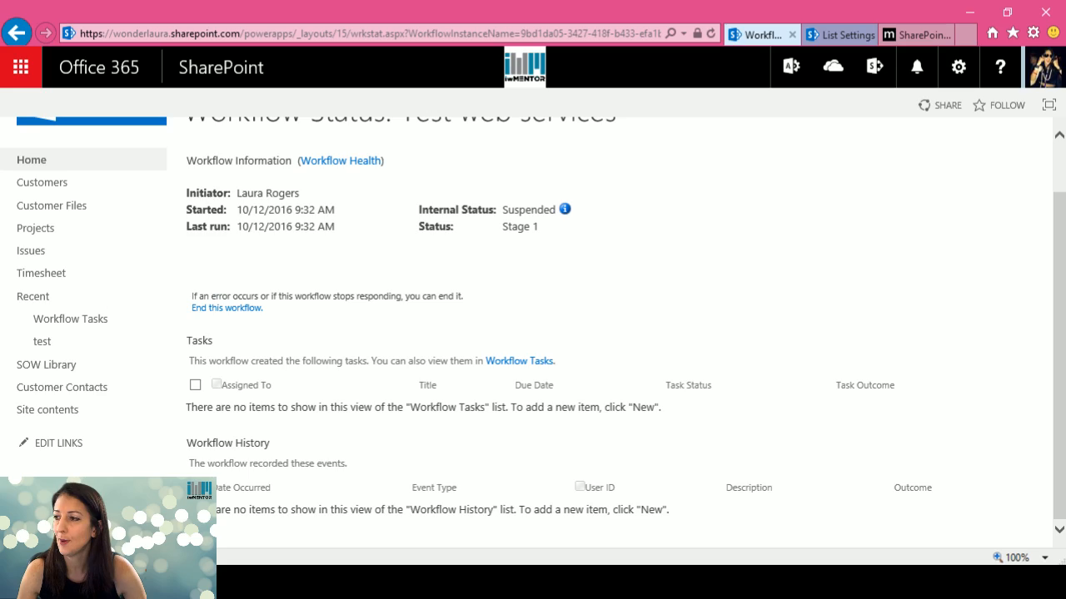
On wonderlaura.com, search 'loop' and open the Workflow Loop Through Multiple SharePoint Items post
{"action": "left_click", "coordinate": [964, 32]}
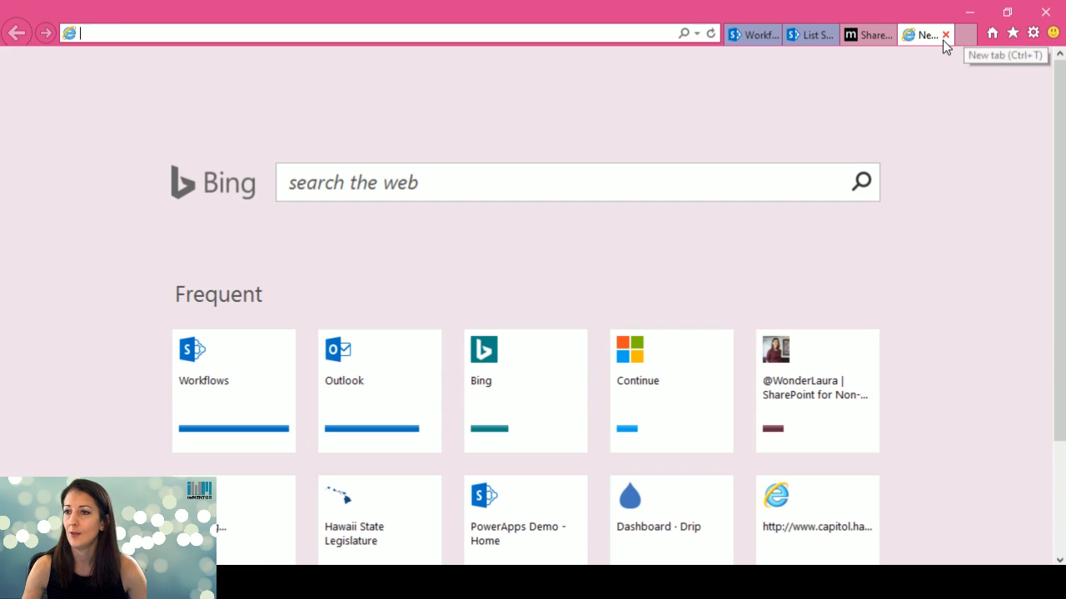
{"action": "type", "text": "won"}
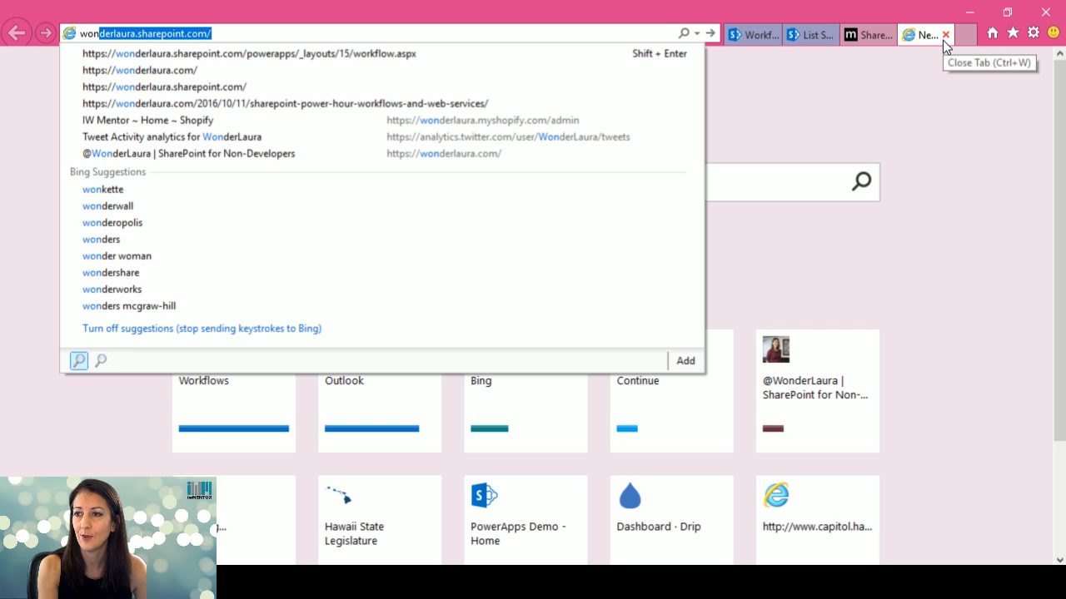
{"action": "type", "text": "derlaura.co"}
{"action": "key", "text": "Return"}
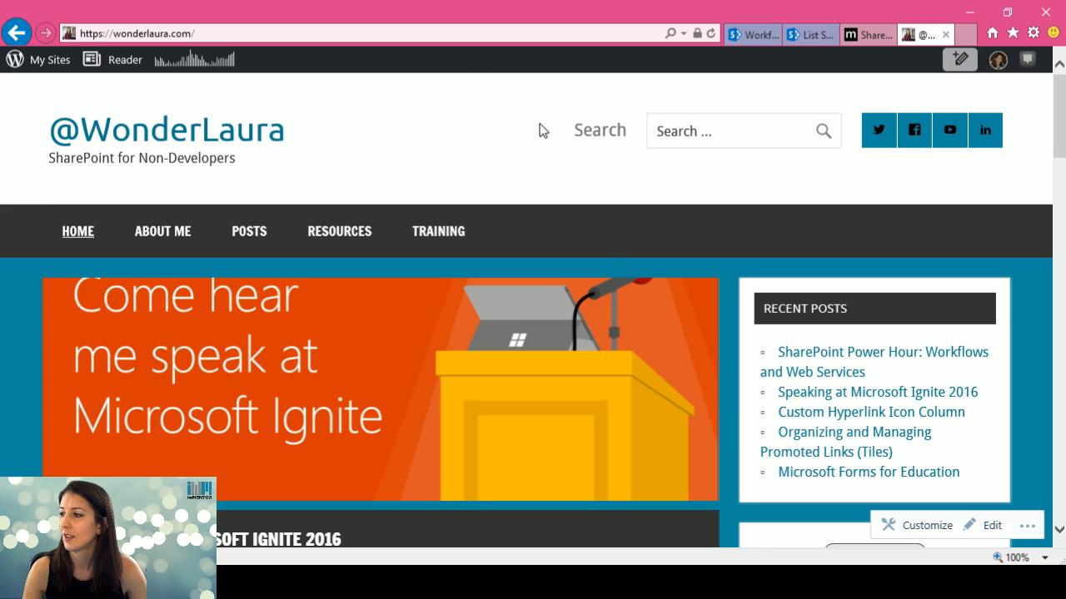
{"action": "left_click", "coordinate": [744, 129]}
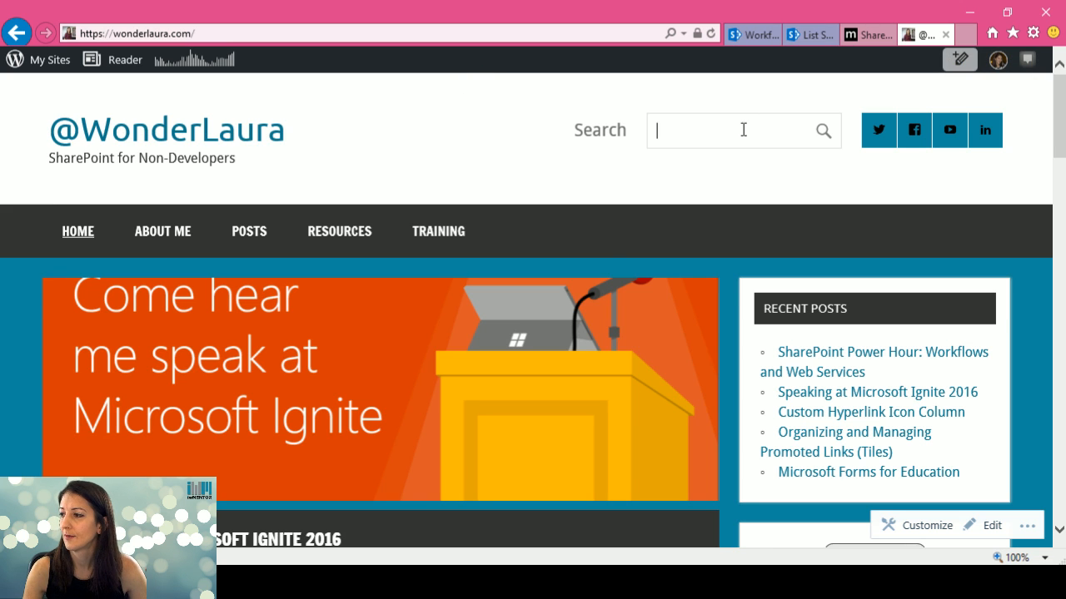
{"action": "type", "text": "lo"}
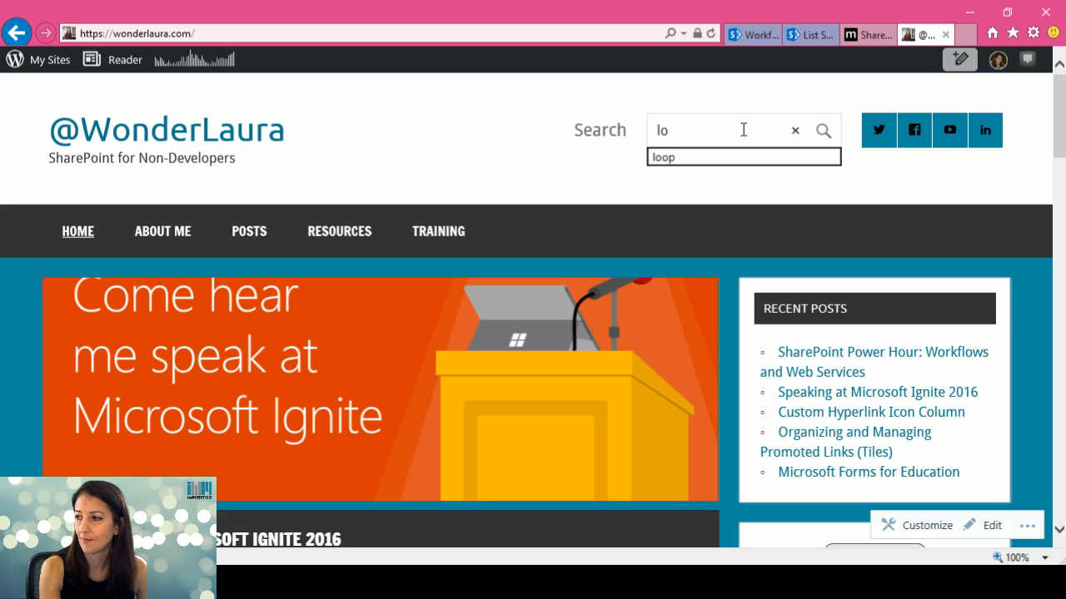
{"action": "type", "text": "op"}
{"action": "key", "text": "Return"}
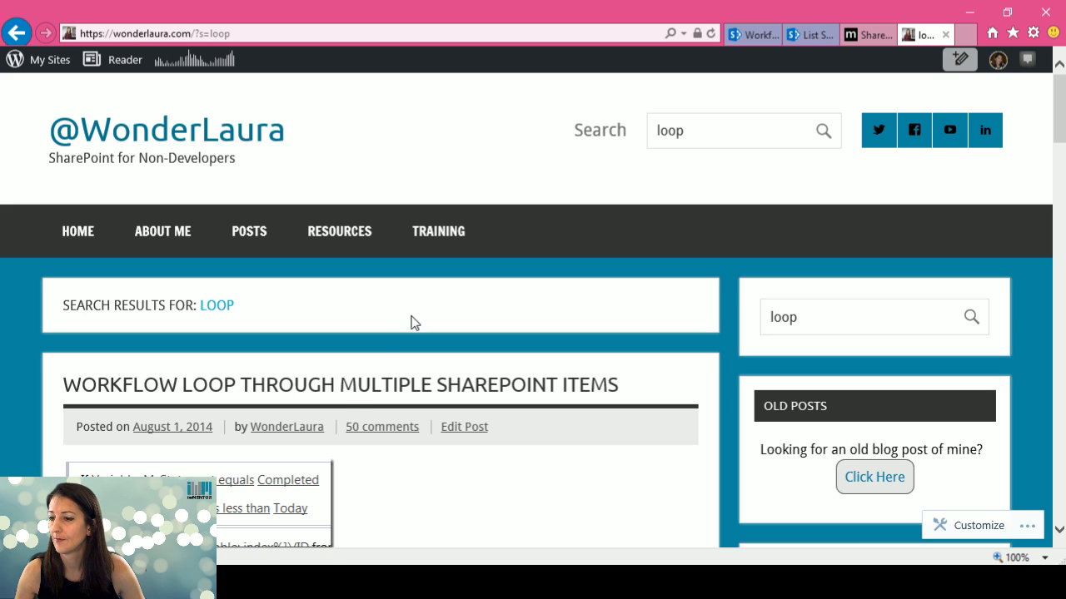
{"action": "left_click", "coordinate": [340, 388]}
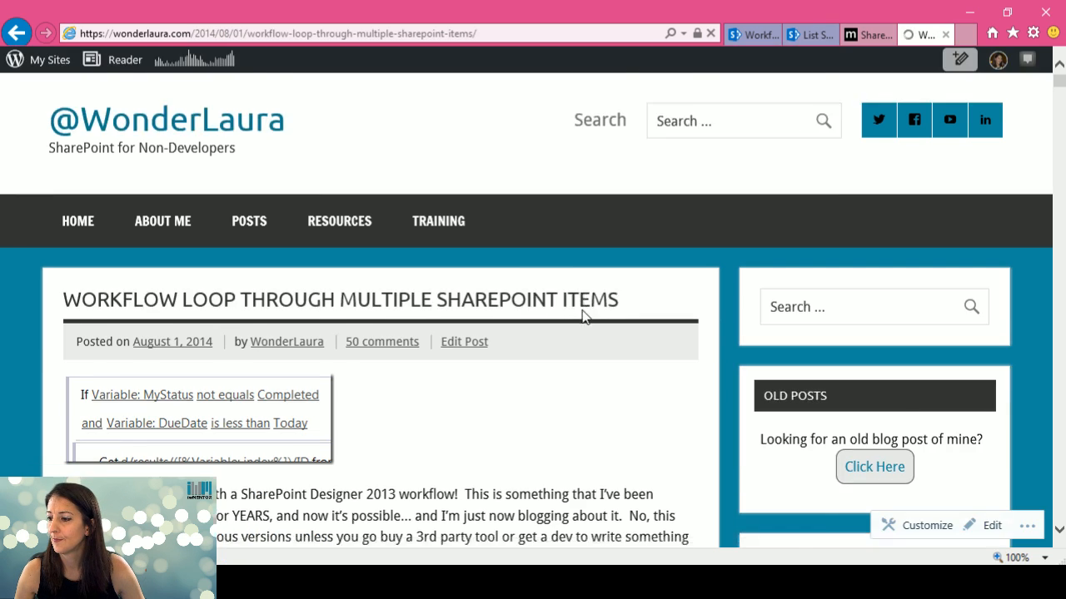
Read the tutorial from the HTTP web service call down to setting the index variable
{"action": "scroll", "coordinate": [580, 310], "scroll_direction": "down", "scroll_amount": 10}
{"action": "scroll", "coordinate": [580, 310], "scroll_direction": "down", "scroll_amount": 2}
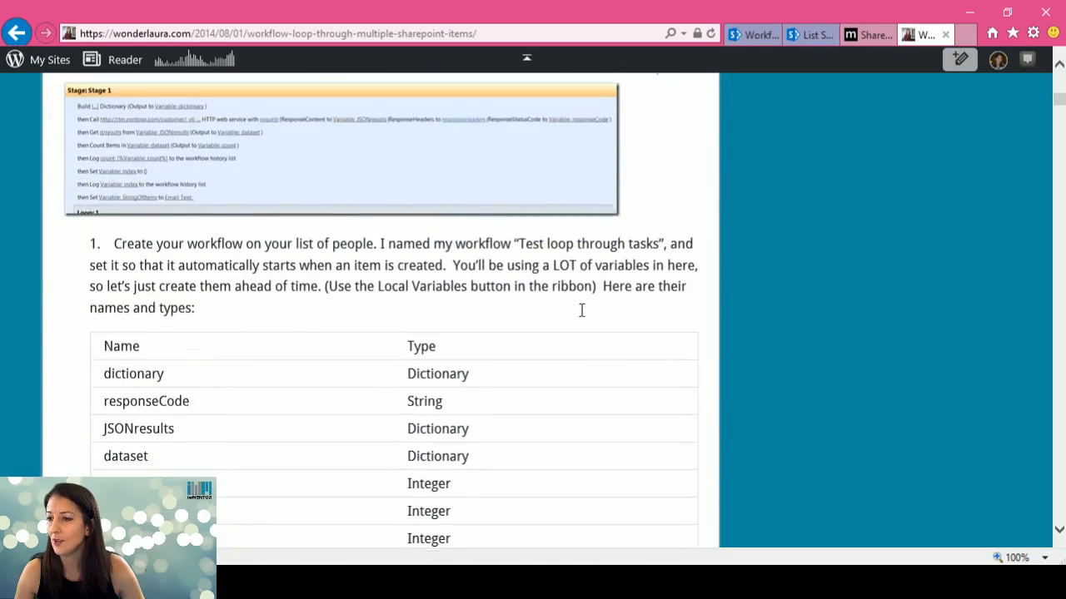
{"action": "scroll", "coordinate": [202, 314], "scroll_direction": "down", "scroll_amount": 8}
{"action": "scroll", "coordinate": [209, 314], "scroll_direction": "down", "scroll_amount": 2}
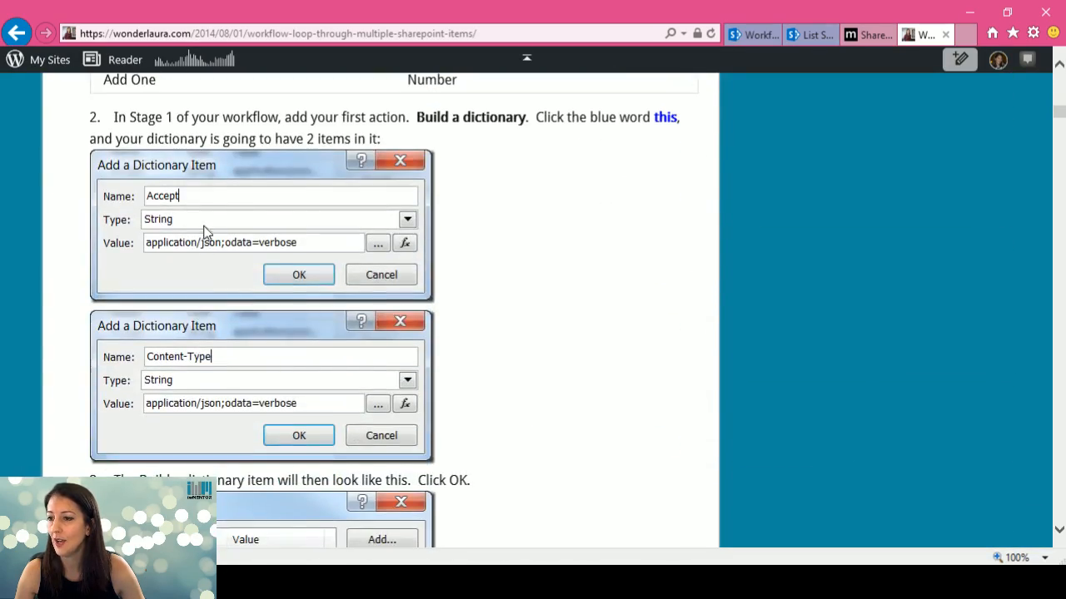
{"action": "scroll", "coordinate": [250, 370], "scroll_direction": "down", "scroll_amount": 3}
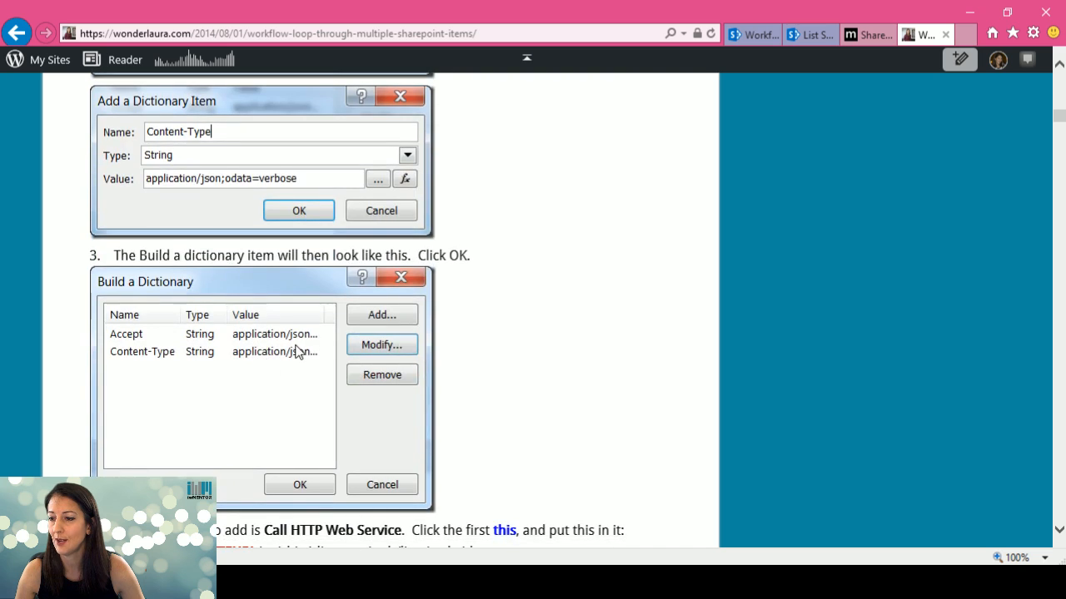
{"action": "scroll", "coordinate": [298, 349], "scroll_direction": "down", "scroll_amount": 5}
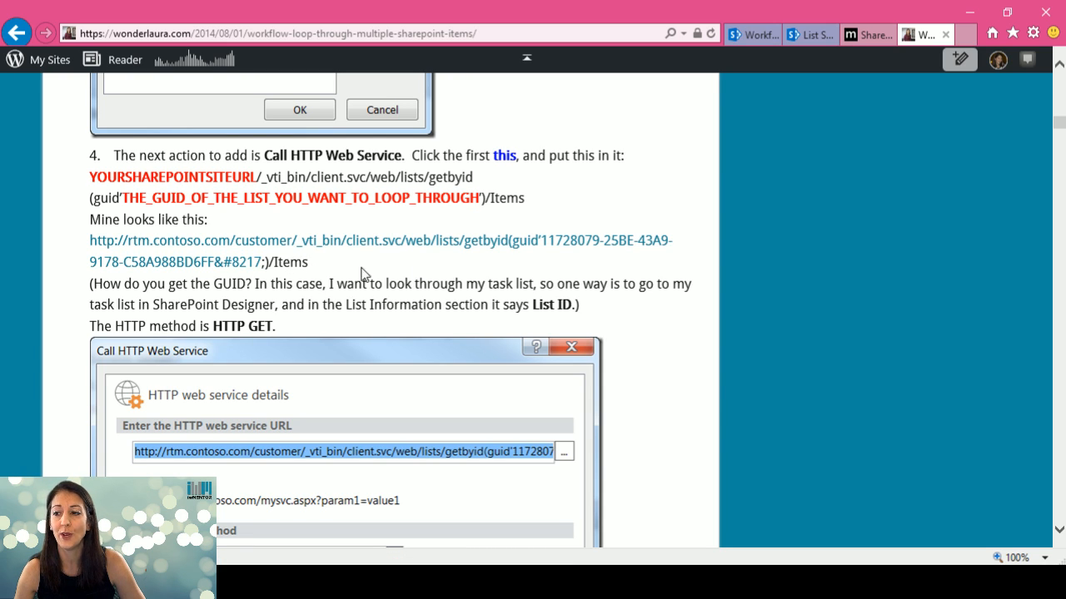
{"action": "scroll", "coordinate": [364, 271], "scroll_direction": "down", "scroll_amount": 4}
{"action": "scroll", "coordinate": [364, 271], "scroll_direction": "down", "scroll_amount": 6}
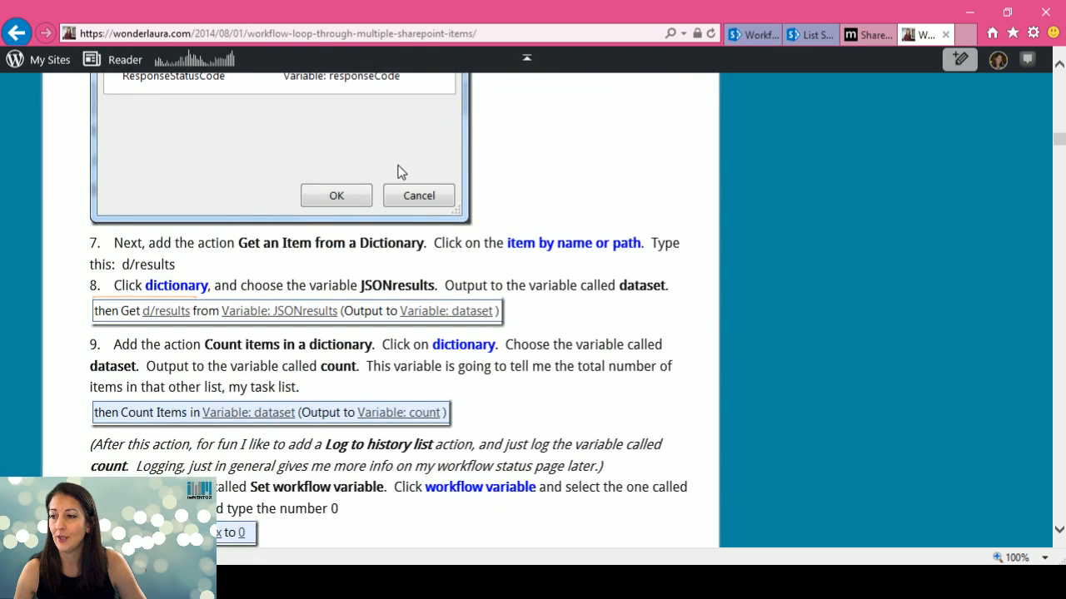
{"action": "scroll", "coordinate": [400, 171], "scroll_direction": "down", "scroll_amount": 2}
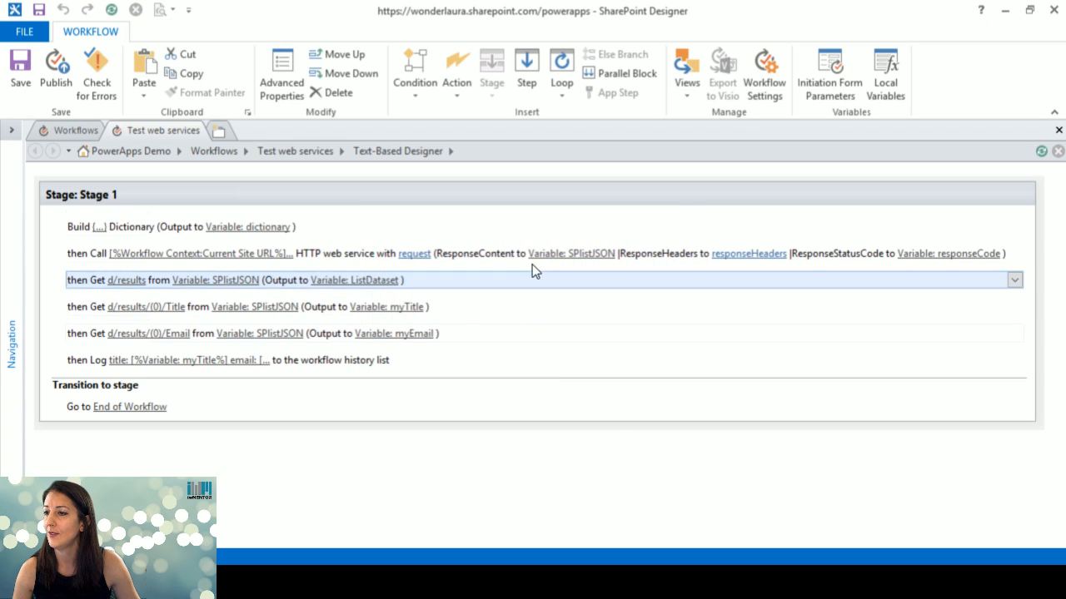
End the suspended Test web services workflow run from its Workflow Status page
{"action": "left_click", "coordinate": [1005, 10]}
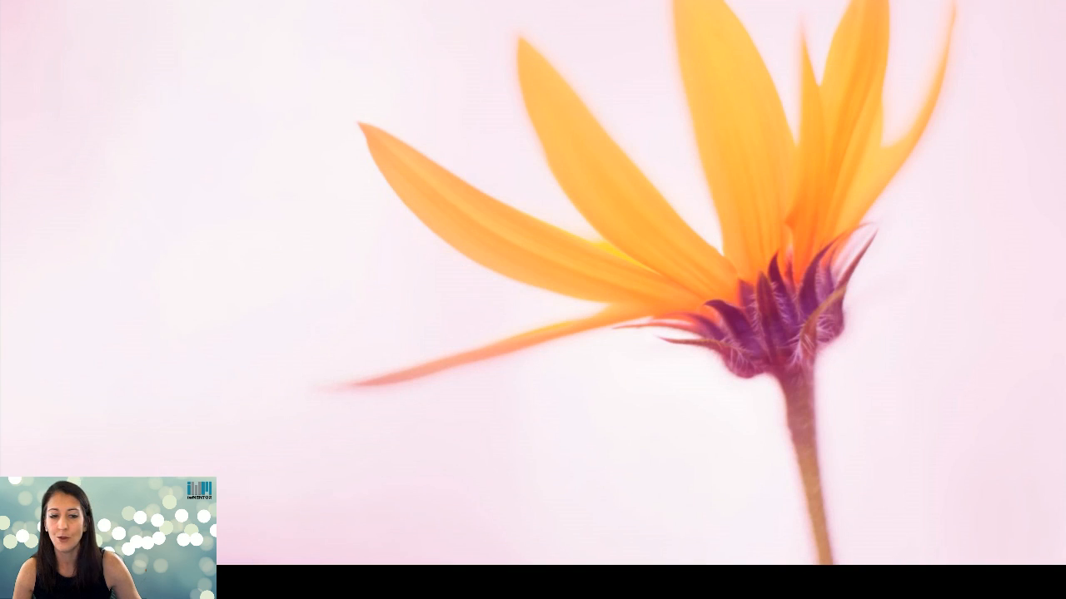
{"action": "key", "text": "alt+Tab"}
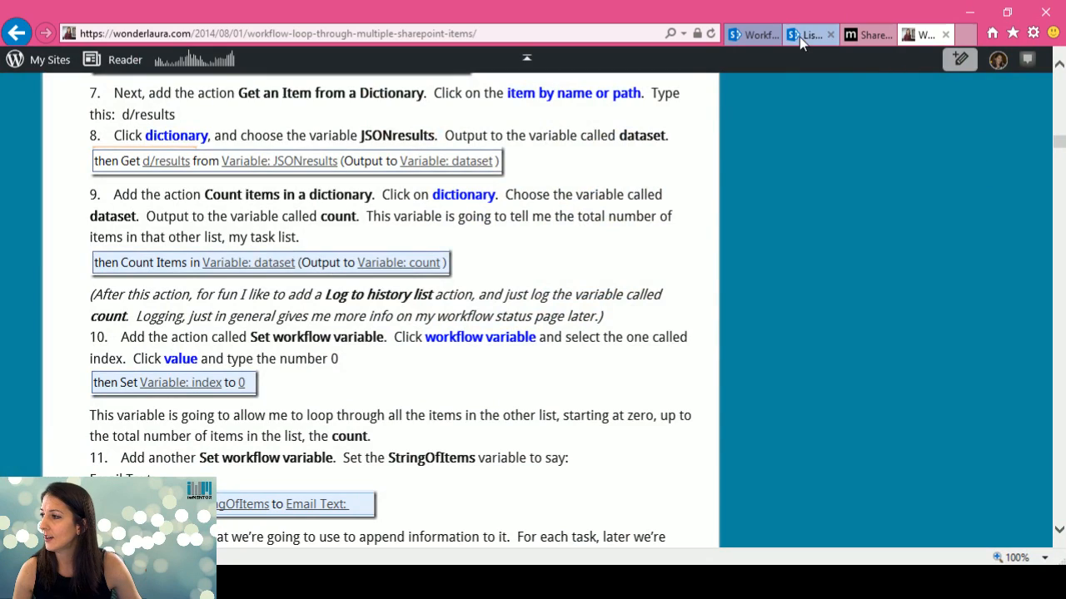
{"action": "left_click", "coordinate": [754, 35]}
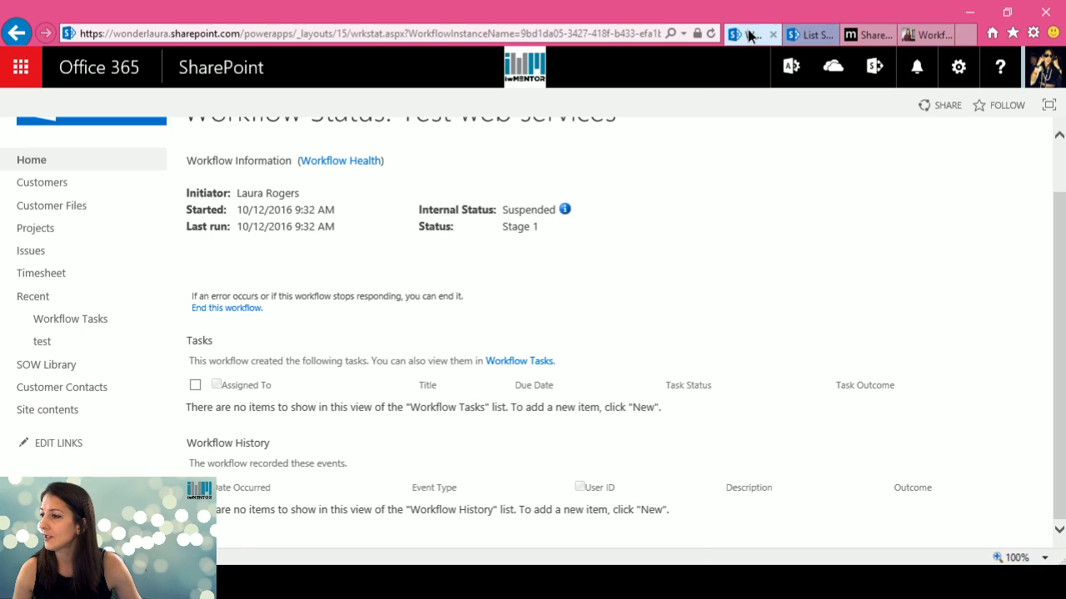
{"action": "left_click", "coordinate": [204, 308]}
{"action": "left_click", "coordinate": [524, 355]}
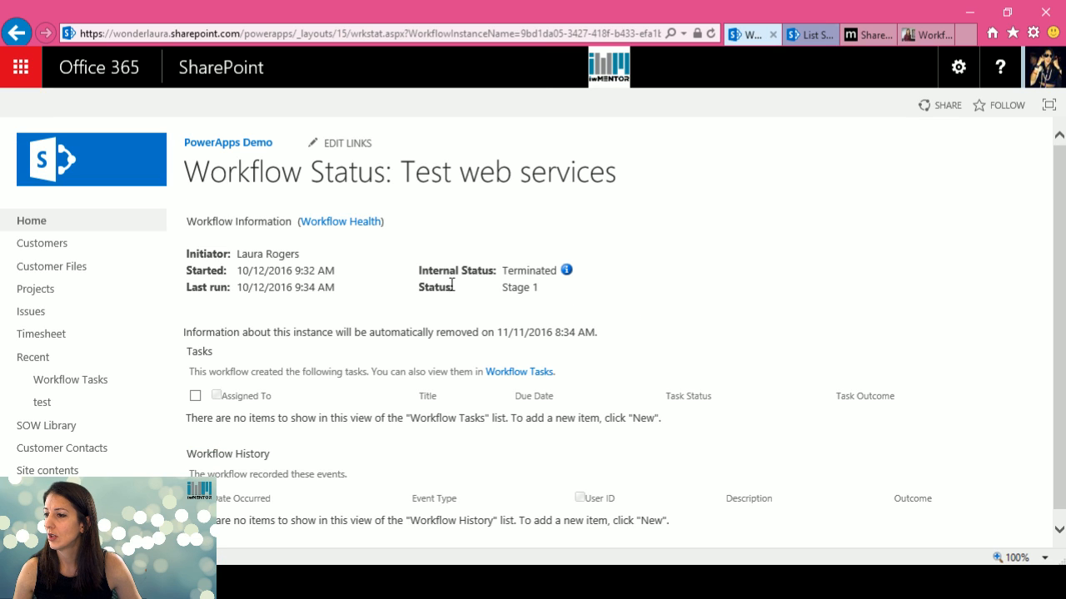
Restart Test web services from the refreshed Workflows page and view the new completed run
{"action": "right_click", "coordinate": [16, 33]}
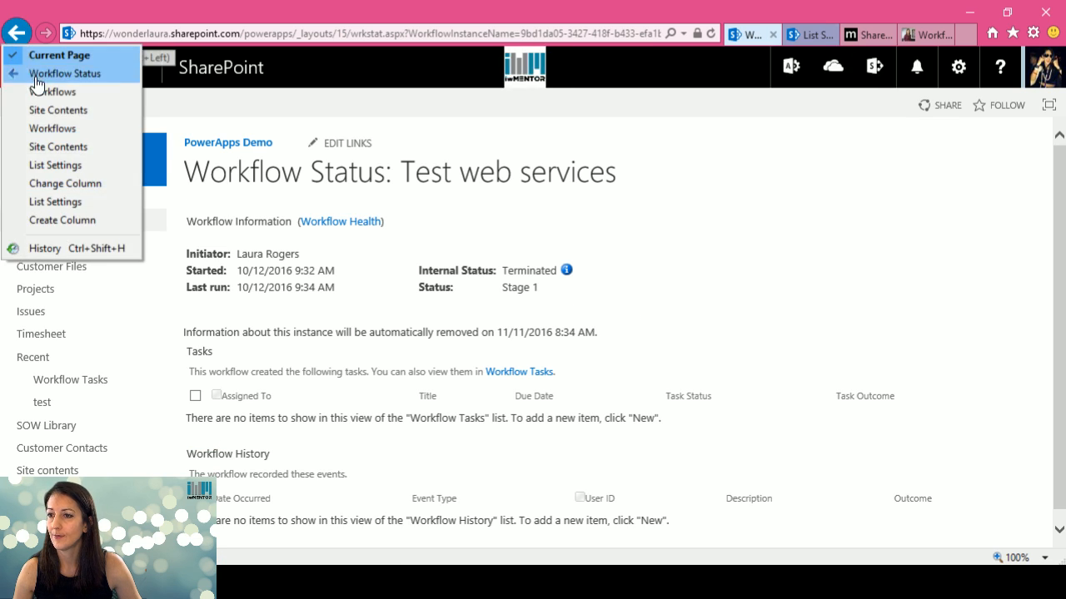
{"action": "left_click", "coordinate": [43, 91]}
{"action": "left_click", "coordinate": [425, 31]}
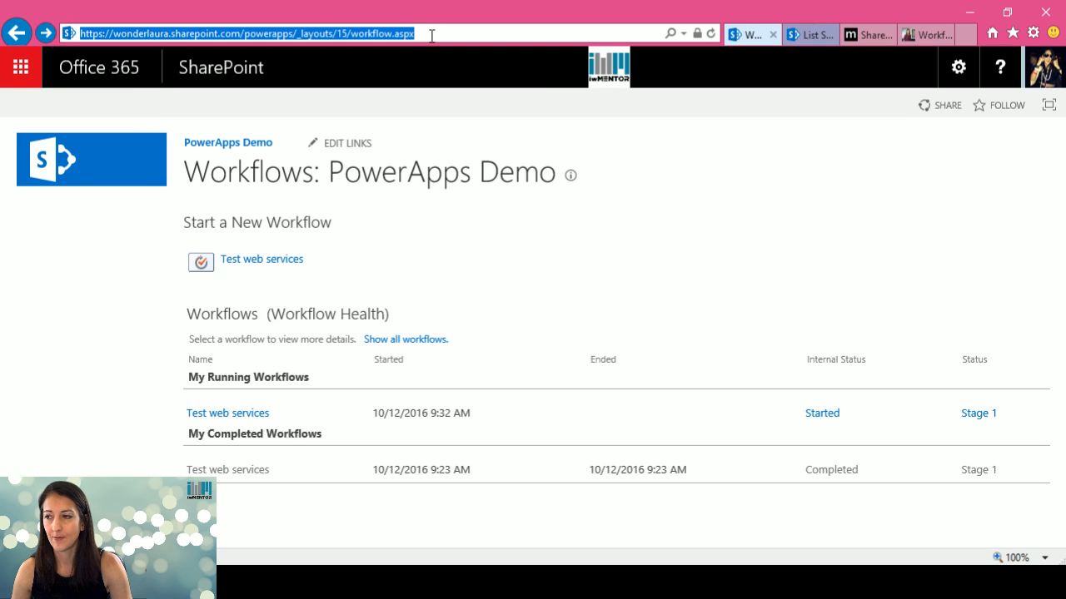
{"action": "key", "text": "Return"}
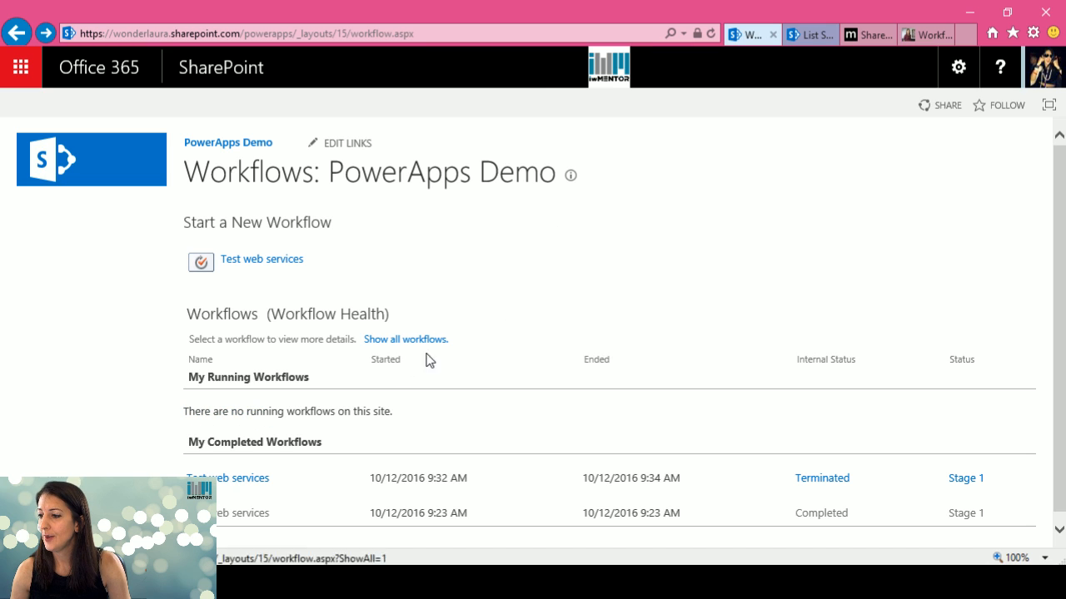
{"action": "left_click", "coordinate": [263, 260]}
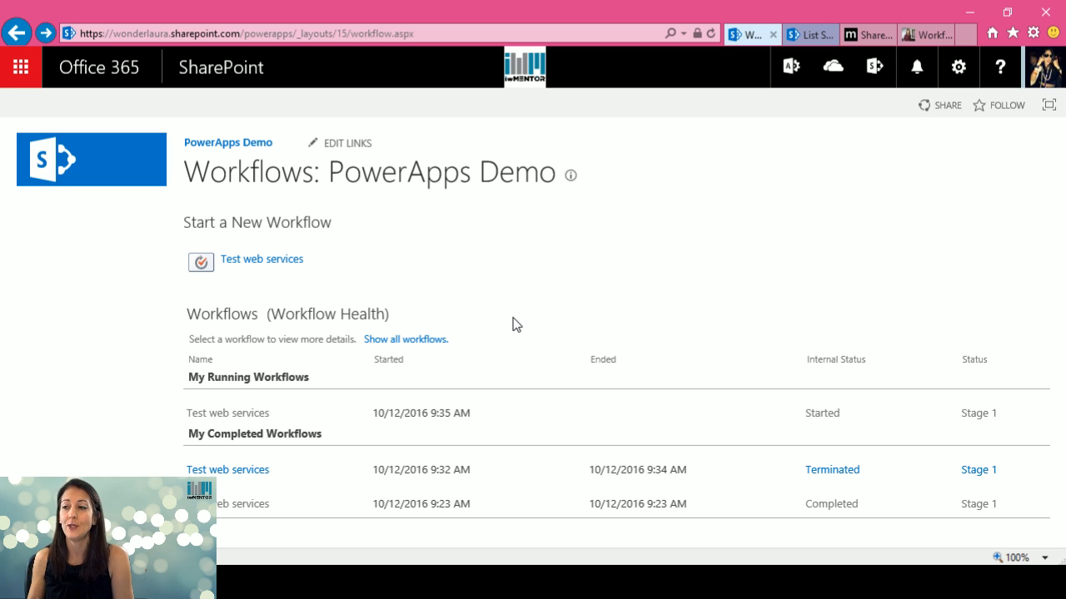
{"action": "left_click", "coordinate": [824, 417]}
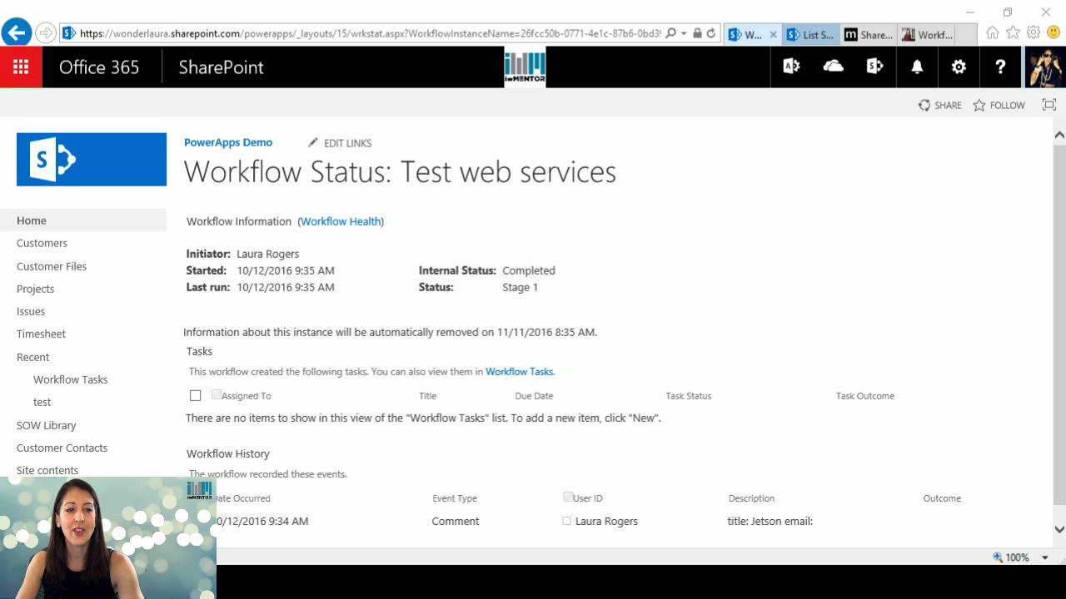
{"action": "scroll", "coordinate": [537, 473], "scroll_direction": "down", "scroll_amount": 1}
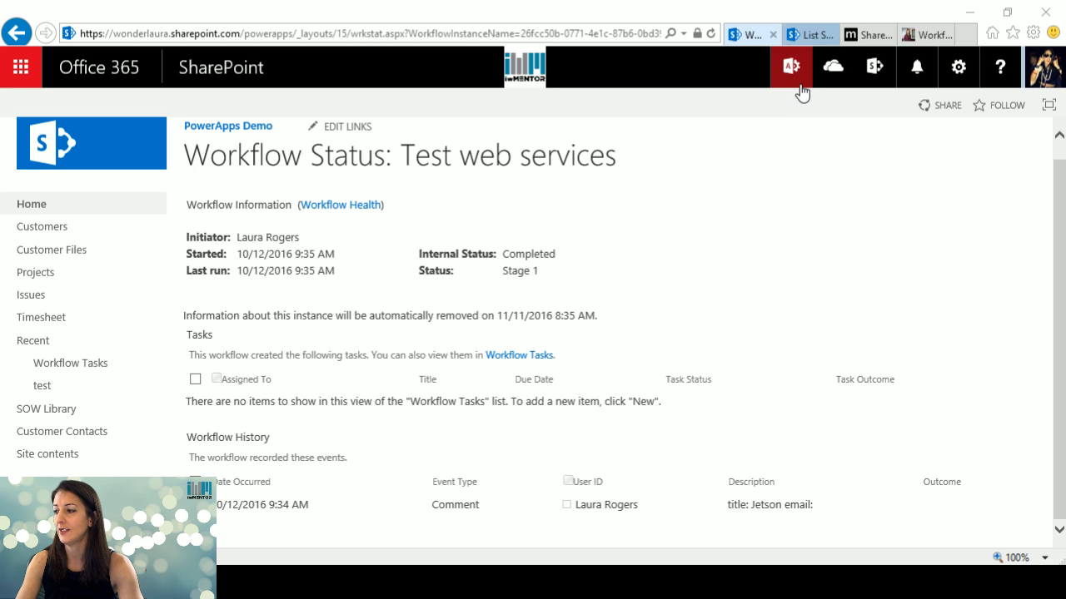
Open the Customer Contacts list and view the first contact's details
{"action": "left_click", "coordinate": [807, 33]}
{"action": "scroll", "coordinate": [343, 235], "scroll_direction": "up", "scroll_amount": 1}
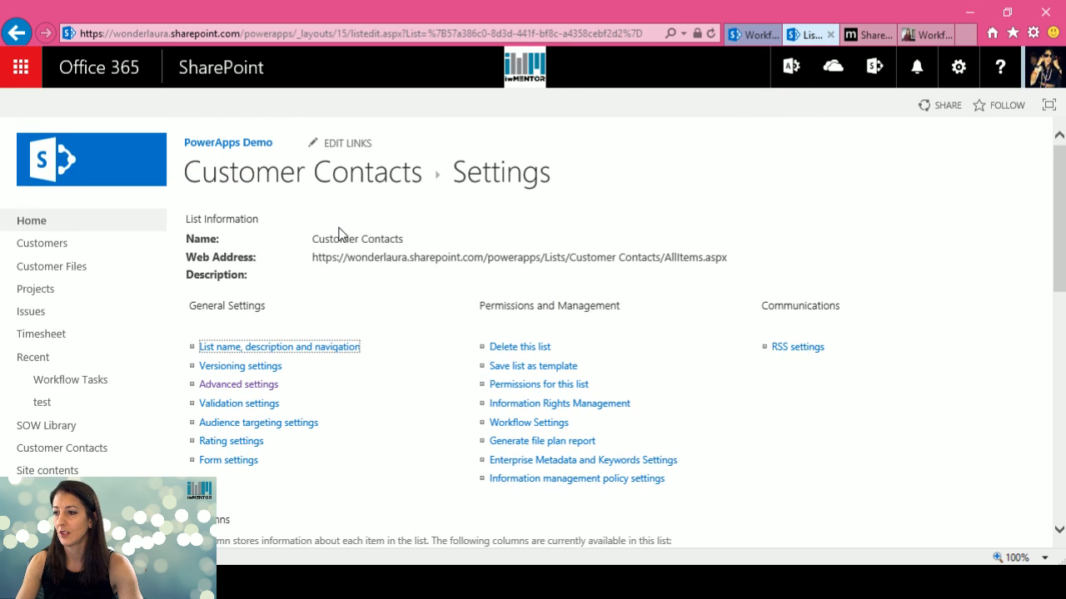
{"action": "left_click", "coordinate": [286, 175]}
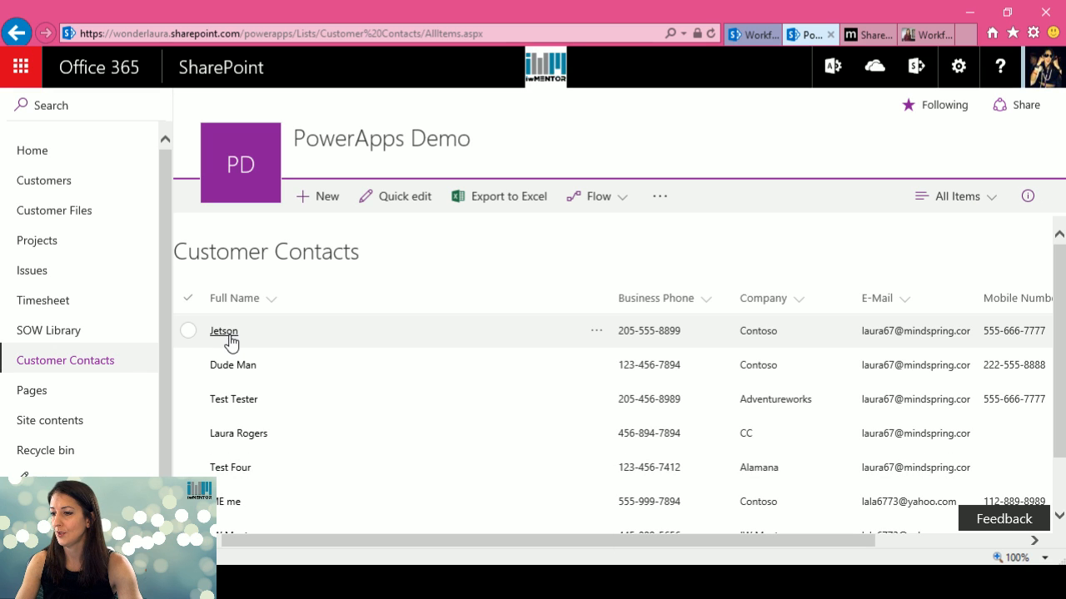
{"action": "left_click", "coordinate": [519, 348]}
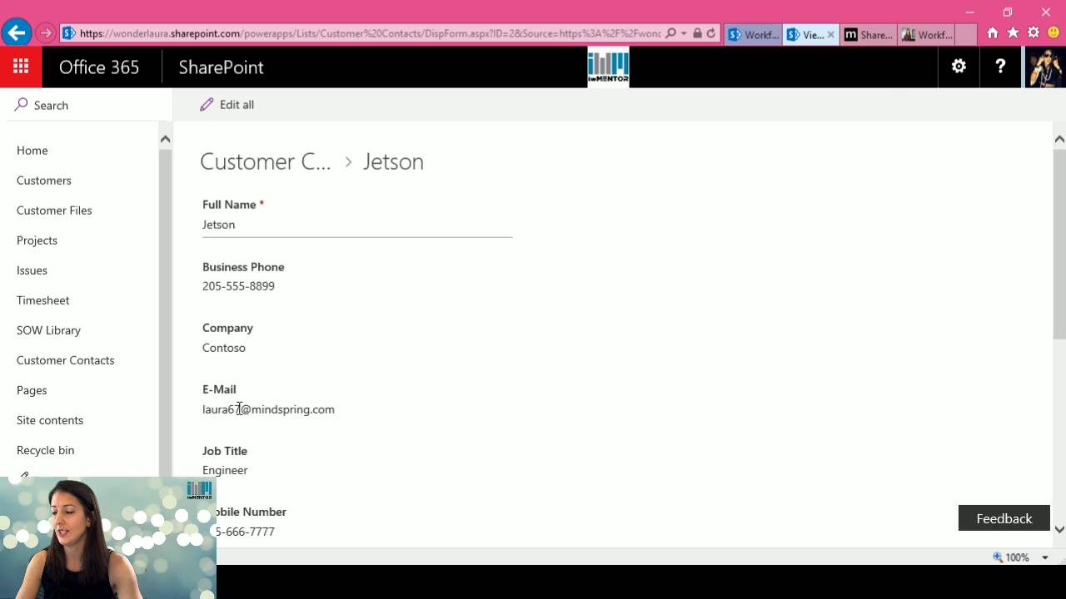
{"action": "left_click", "coordinate": [16, 32]}
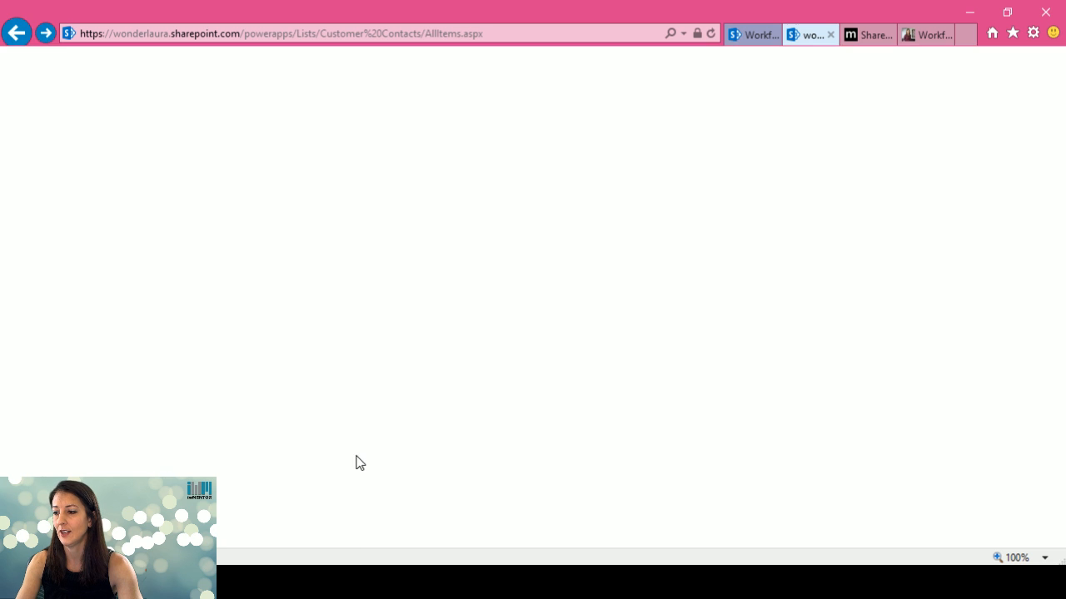
Return to the WonderLaura loop tutorial tab
{"action": "left_click_drag", "start_coordinate": [809, 540], "coordinate": [773, 545]}
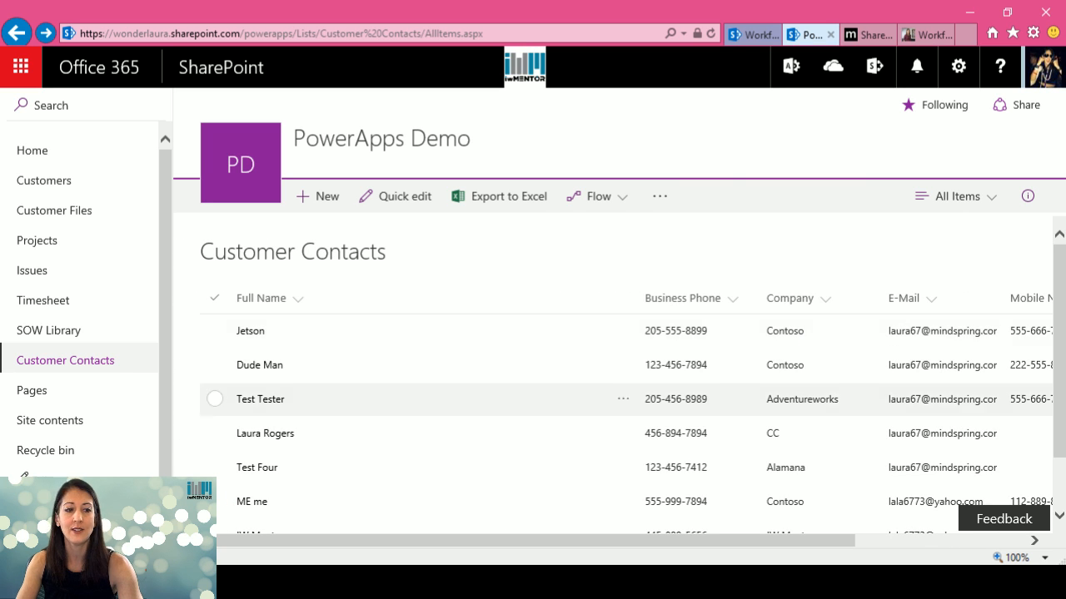
{"action": "key", "text": "alt+Tab"}
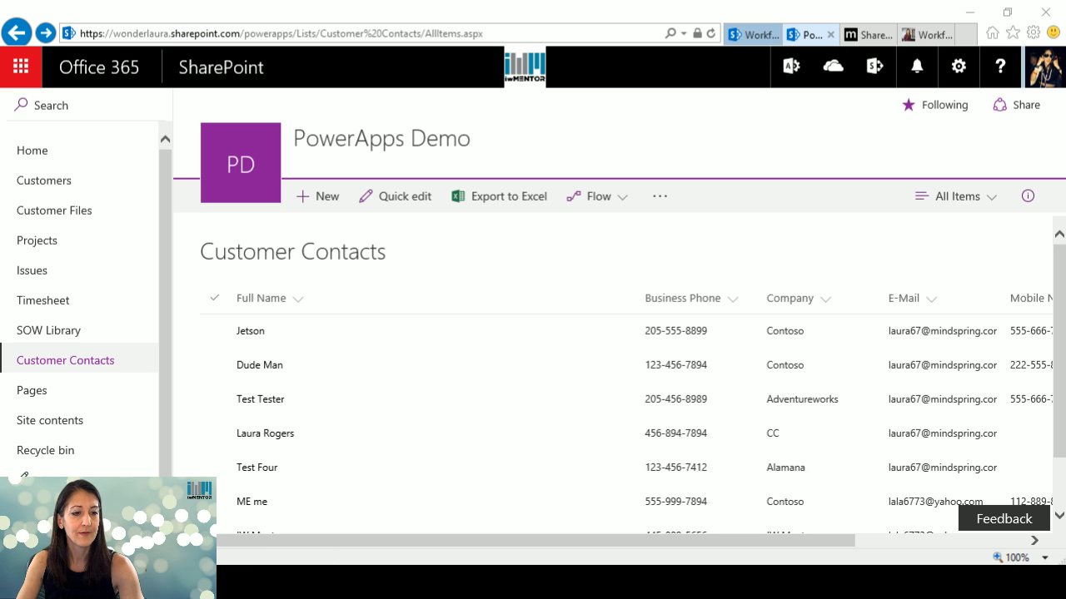
{"action": "left_click", "coordinate": [922, 34]}
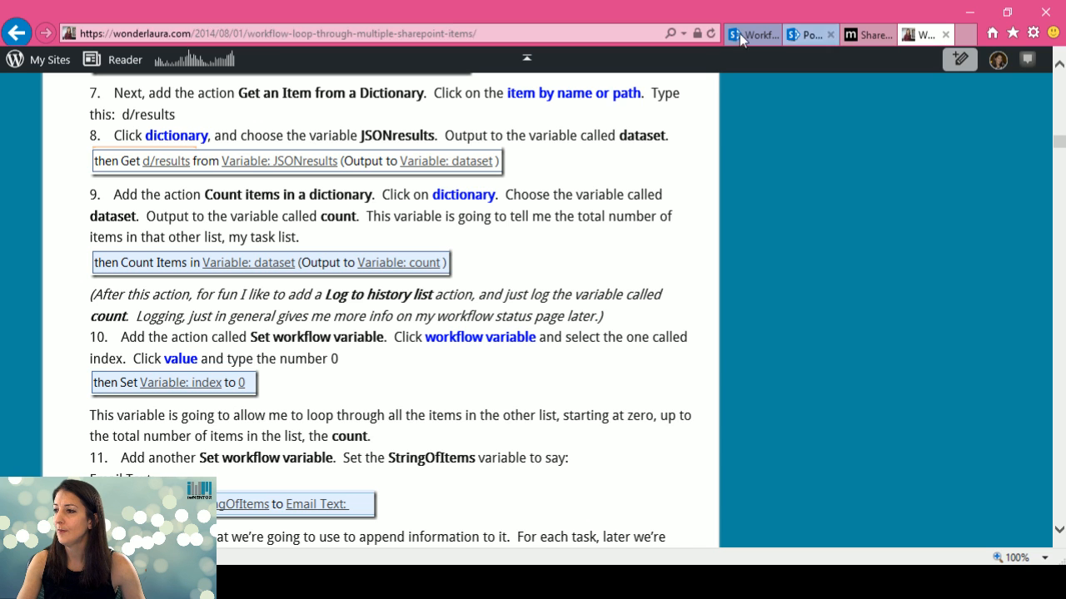
Close the wonderlaura.com tab and minimize Internet Explorer to show the Test web services workflow
{"action": "left_click", "coordinate": [446, 34]}
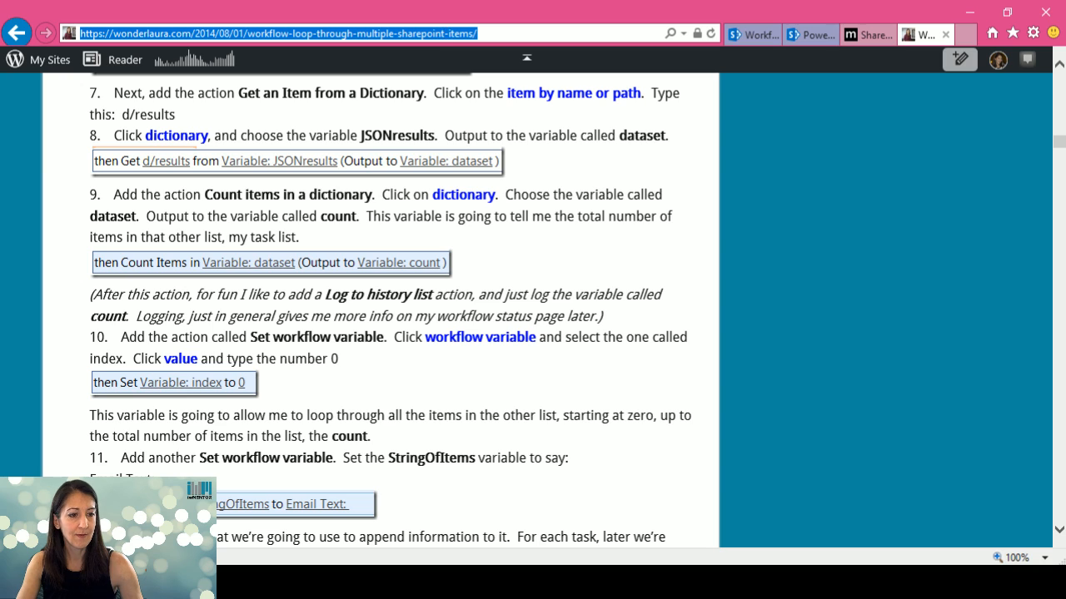
{"action": "key", "text": "alt+Tab"}
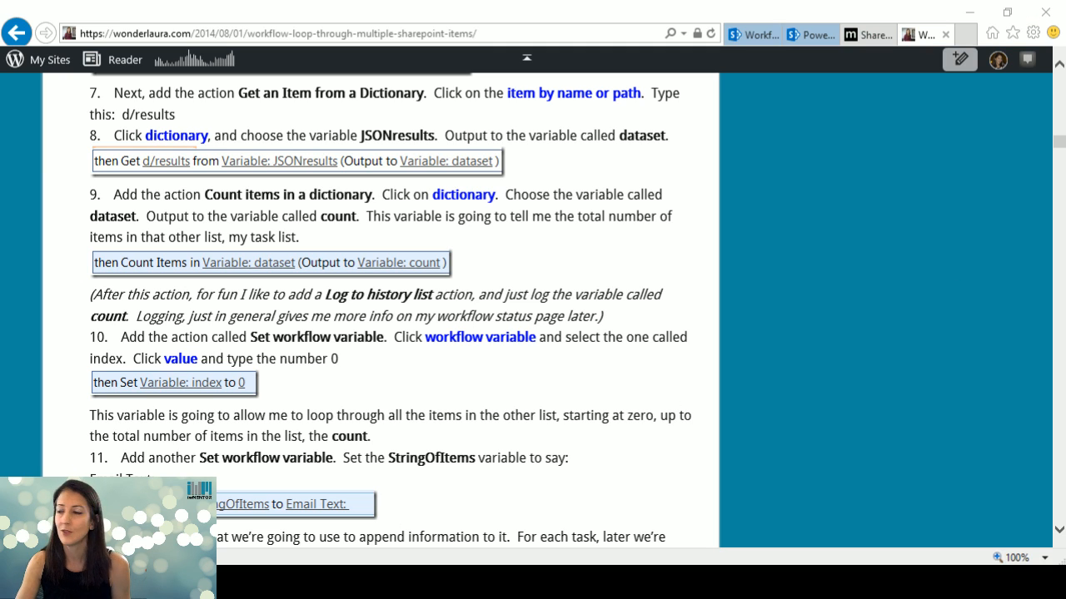
{"action": "left_click", "coordinate": [970, 12]}
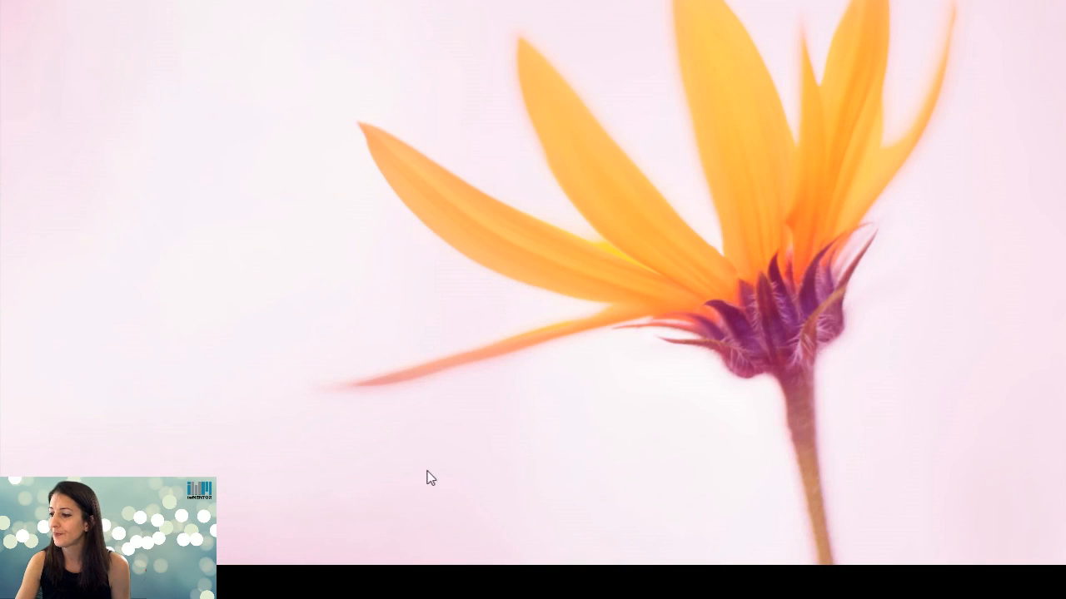
{"action": "key", "text": "alt+Tab"}
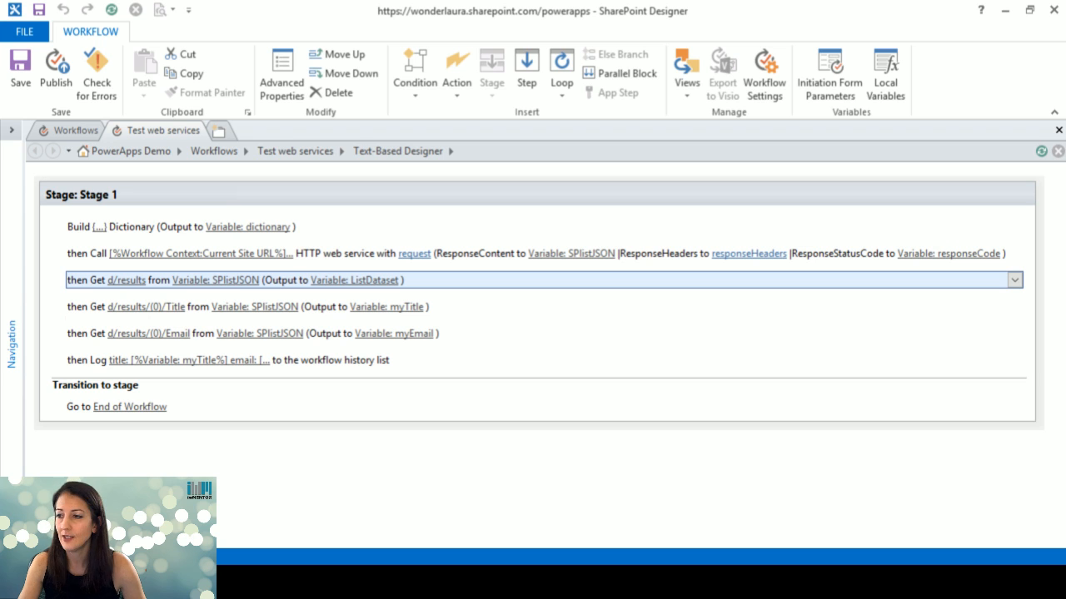
{"action": "key", "text": "alt+Tab"}
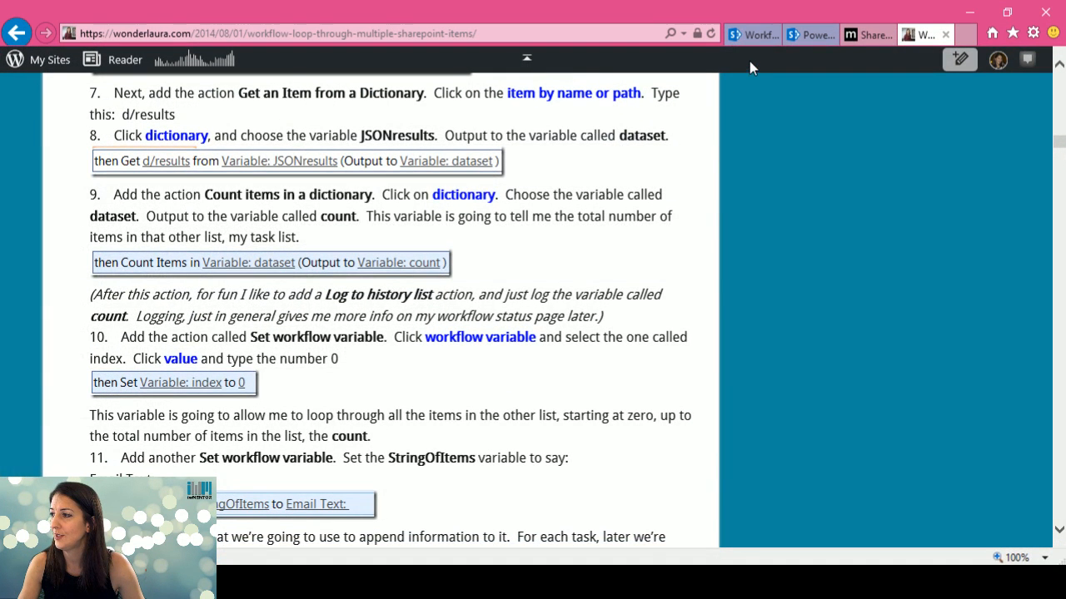
{"action": "left_click", "coordinate": [967, 10]}
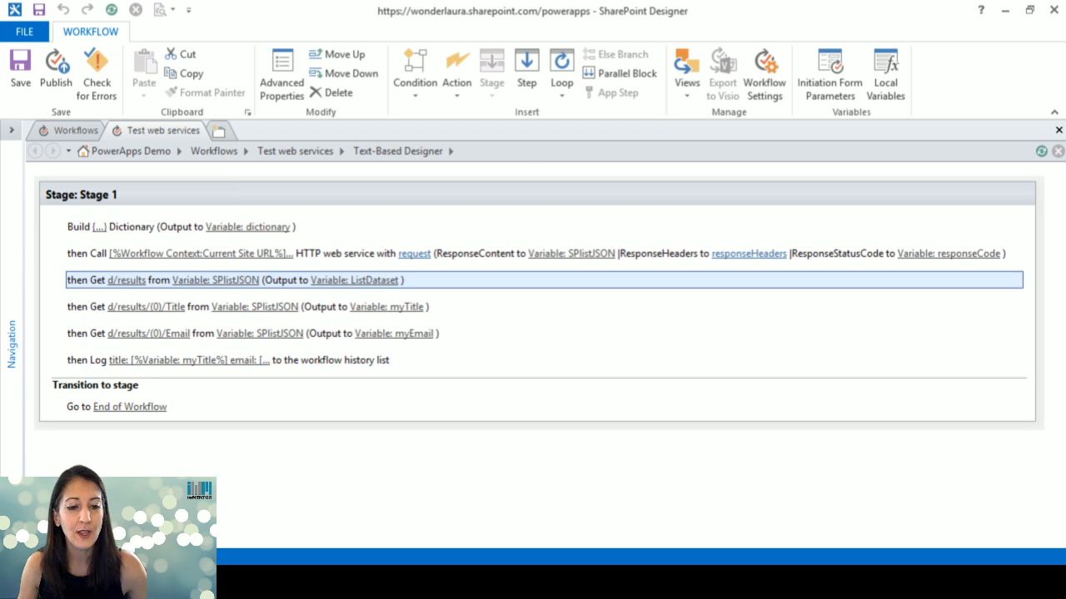
{"action": "key", "text": "alt+Tab"}
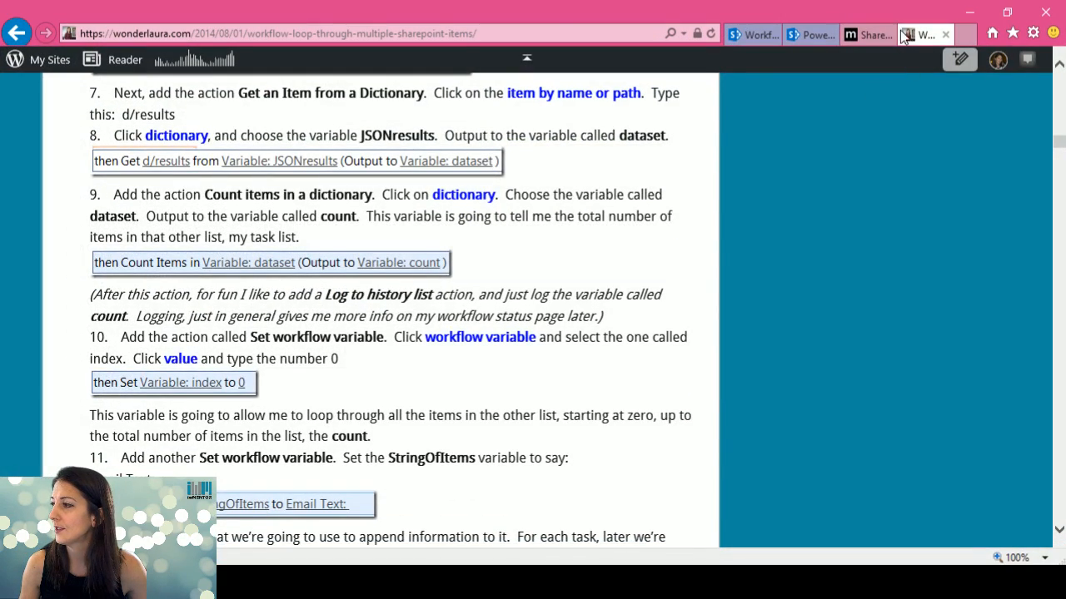
{"action": "left_click", "coordinate": [943, 34]}
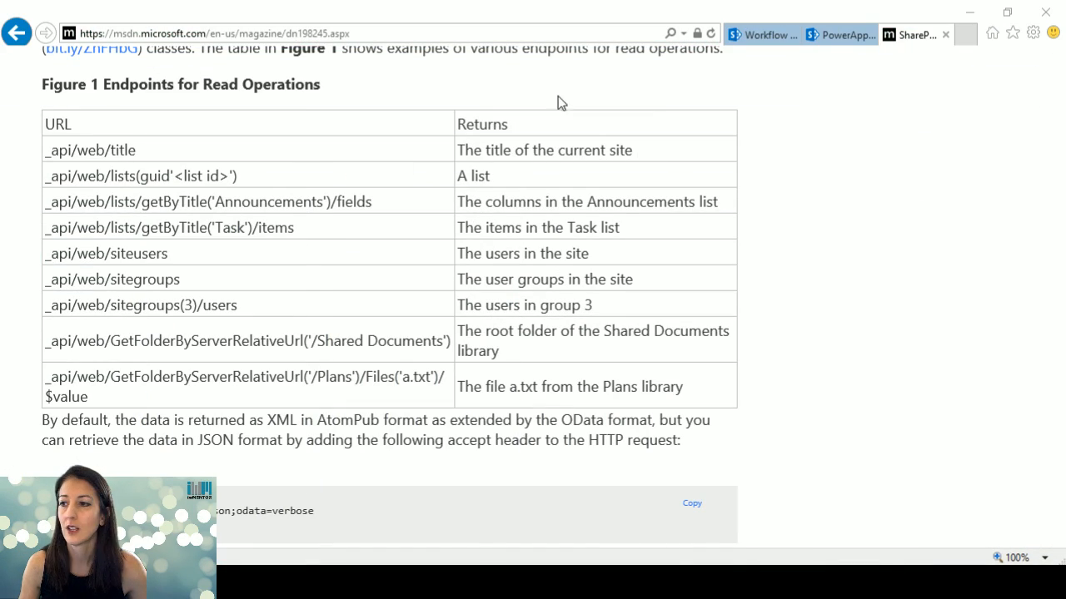
{"action": "left_click", "coordinate": [966, 13]}
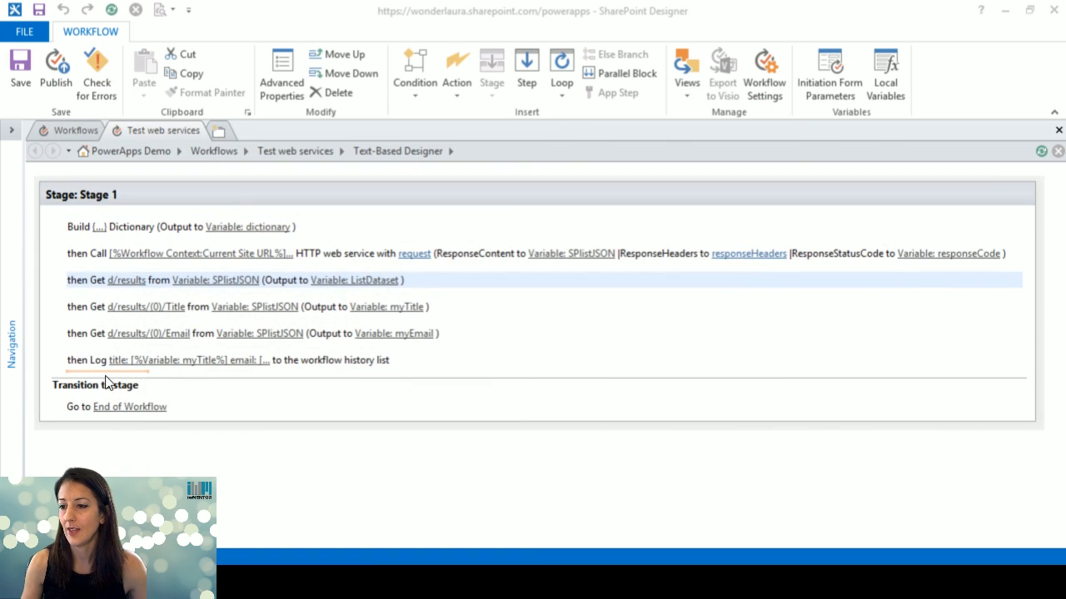
Below the d/results step, add Count Items in a Dictionary counting Variable: ListDataset into count
{"action": "left_click", "coordinate": [90, 310]}
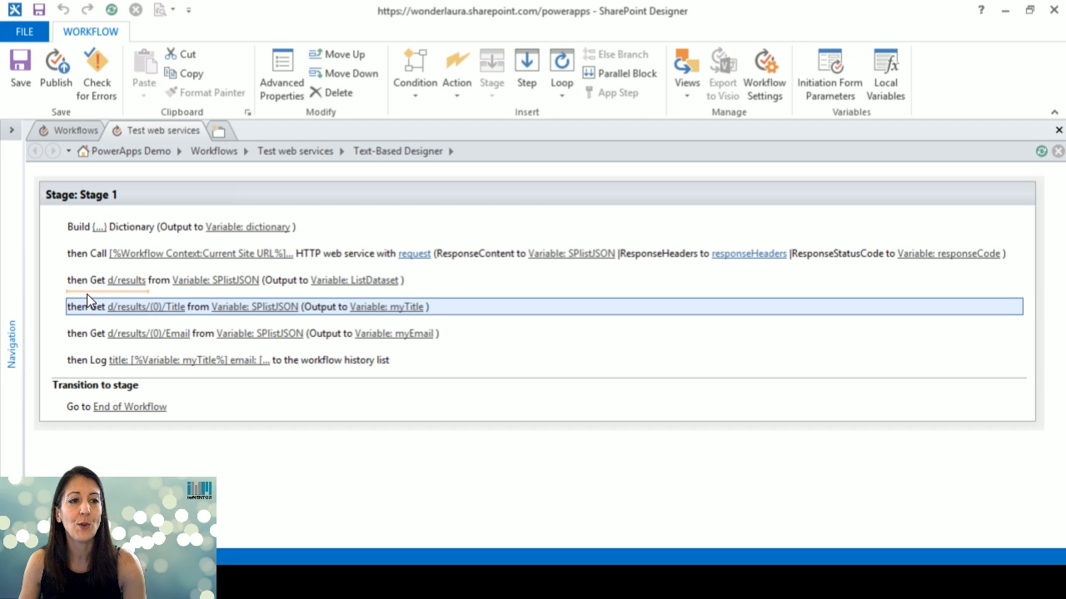
{"action": "left_click", "coordinate": [88, 295]}
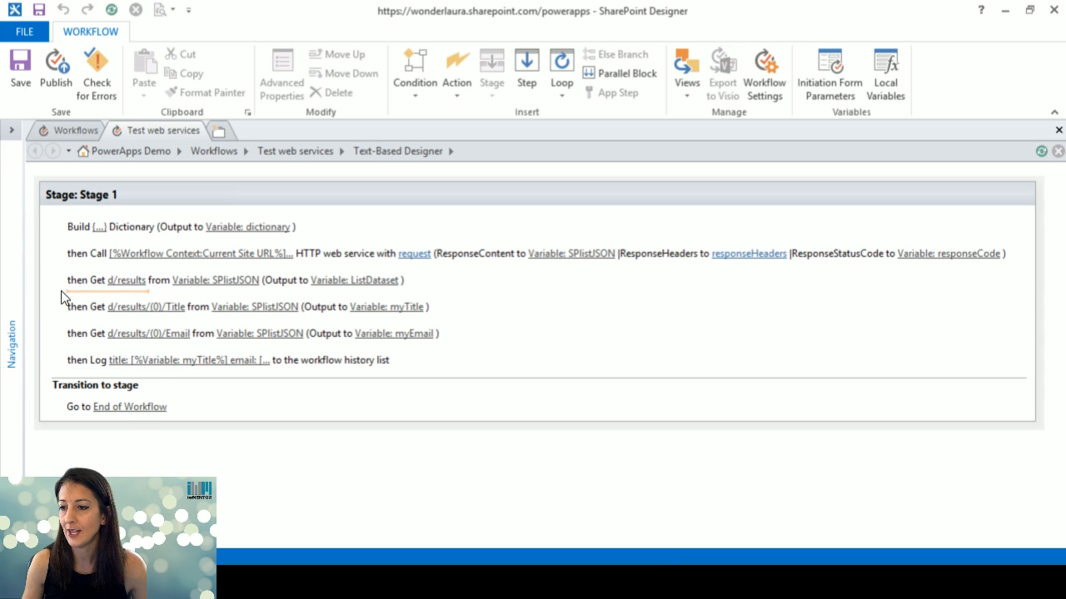
{"action": "type", "text": "count"}
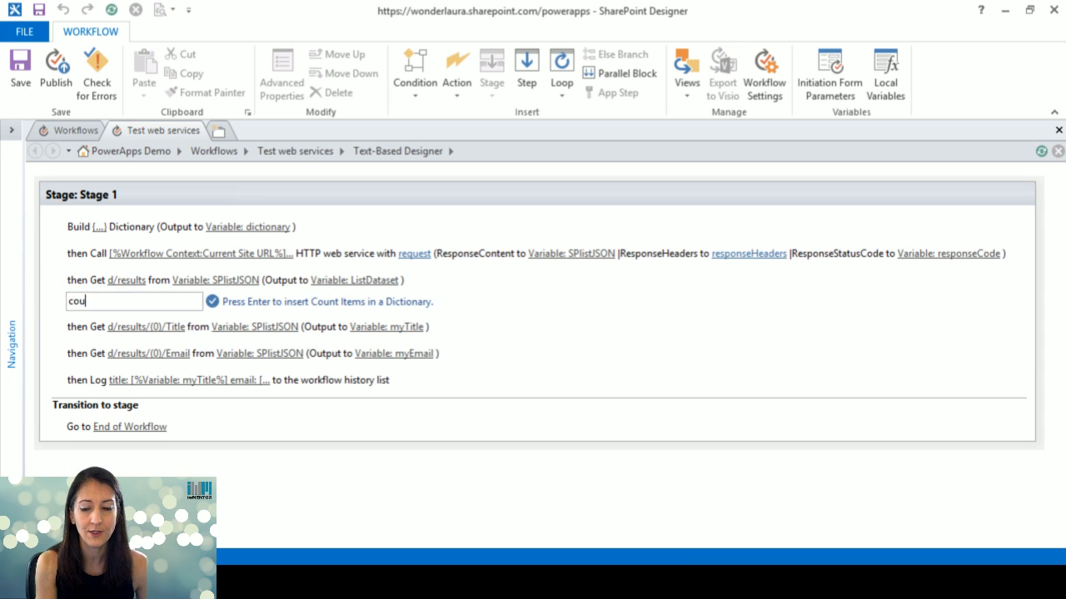
{"action": "key", "text": "Return"}
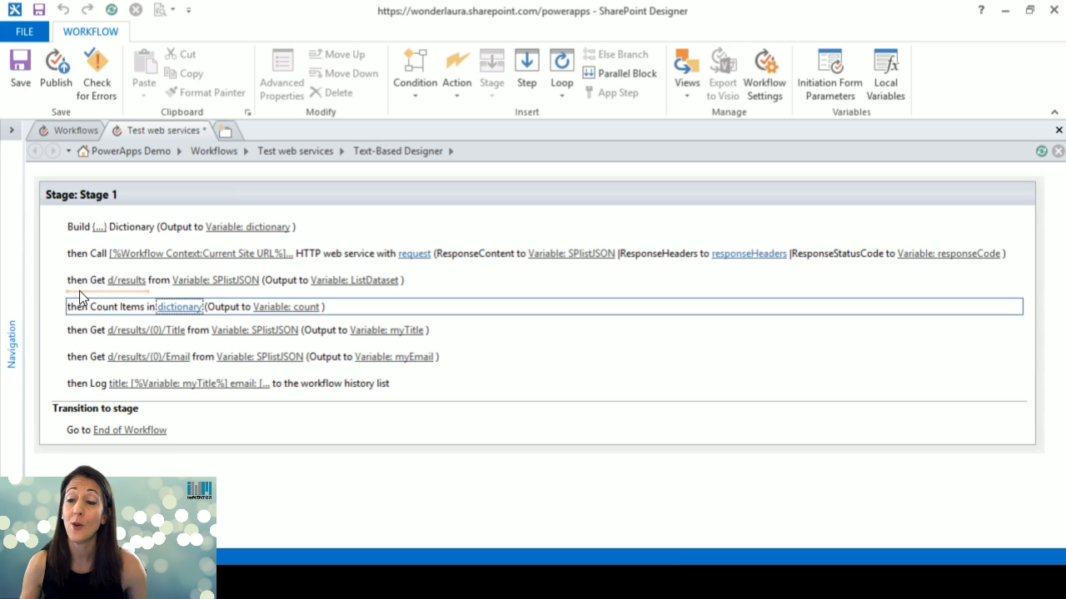
{"action": "left_click", "coordinate": [183, 307]}
{"action": "left_click", "coordinate": [214, 337]}
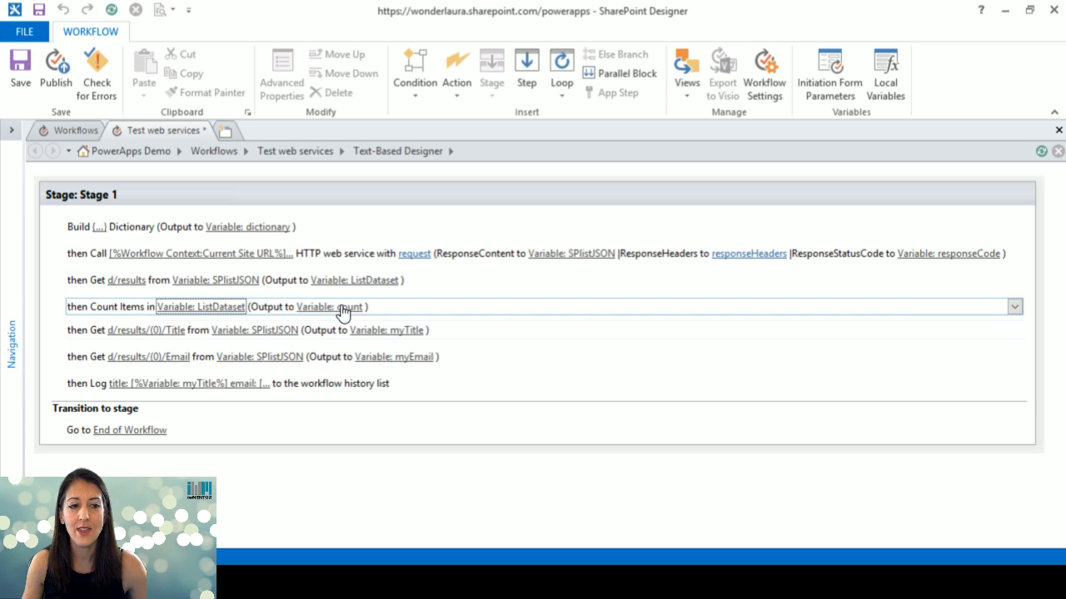
{"action": "left_click", "coordinate": [91, 314]}
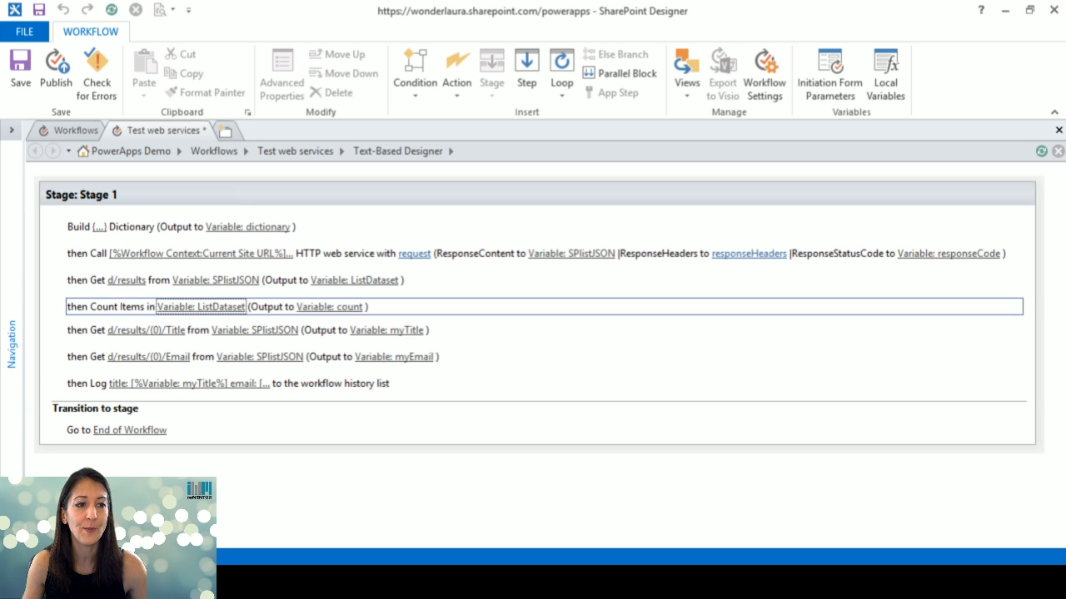
Add a Set Workflow Variable step creating Integer variable 'index' set to 0
{"action": "left_click", "coordinate": [90, 325]}
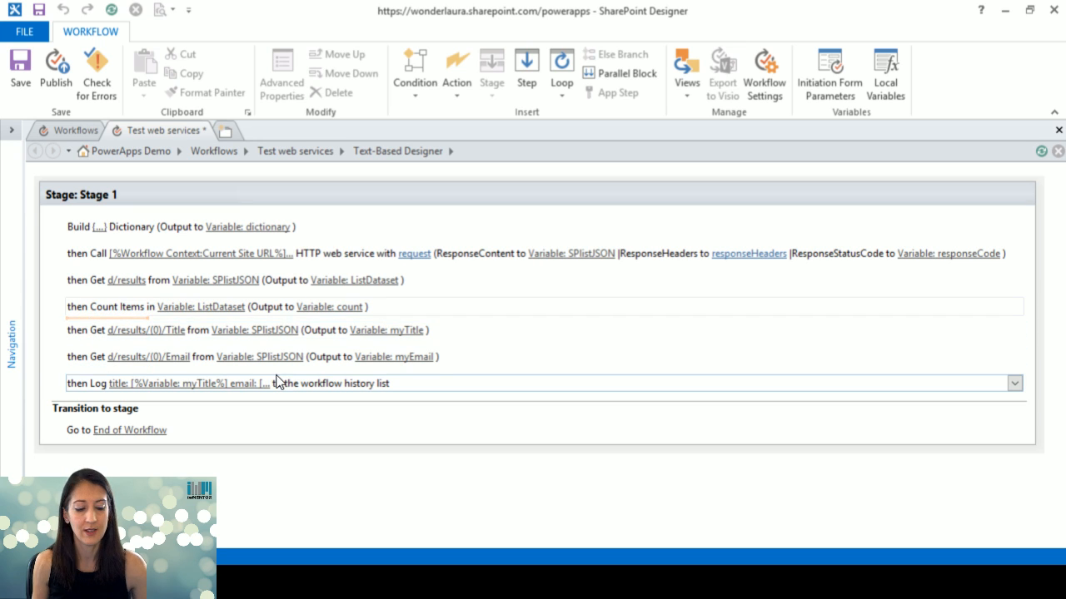
{"action": "type", "text": "set w"}
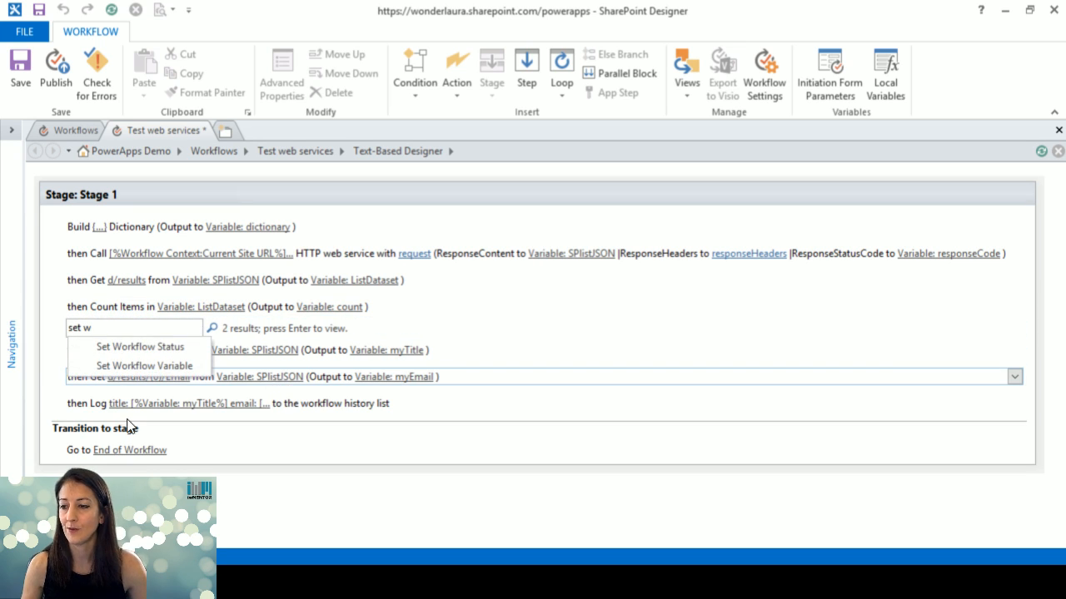
{"action": "left_click", "coordinate": [133, 367]}
{"action": "left_click", "coordinate": [172, 330]}
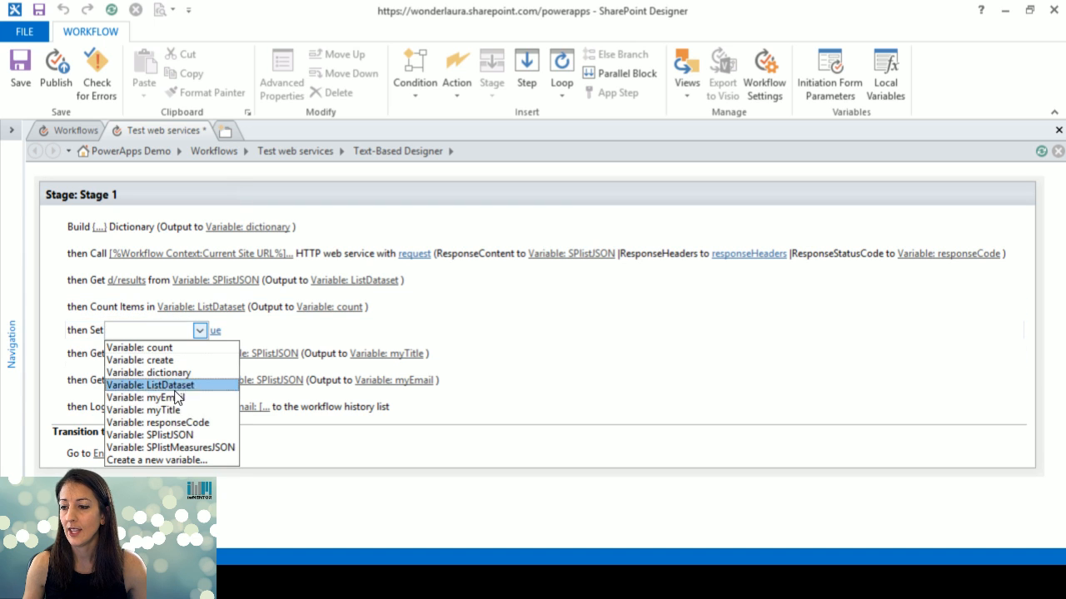
{"action": "left_click", "coordinate": [158, 458]}
{"action": "type", "text": "index"}
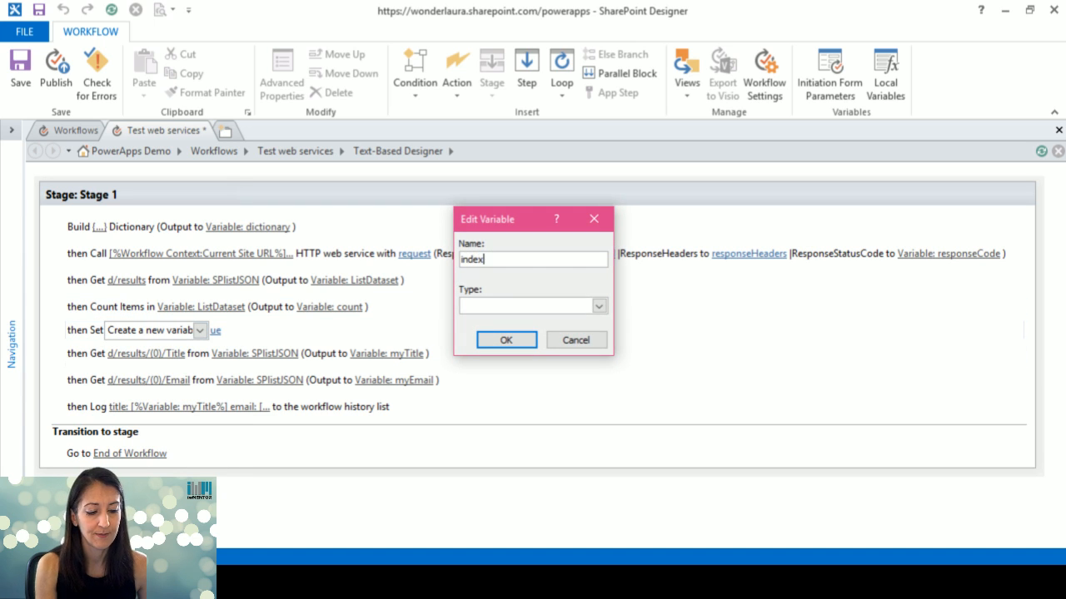
{"action": "key", "text": "Tab"}
{"action": "key", "text": "i"}
{"action": "key", "text": "Return"}
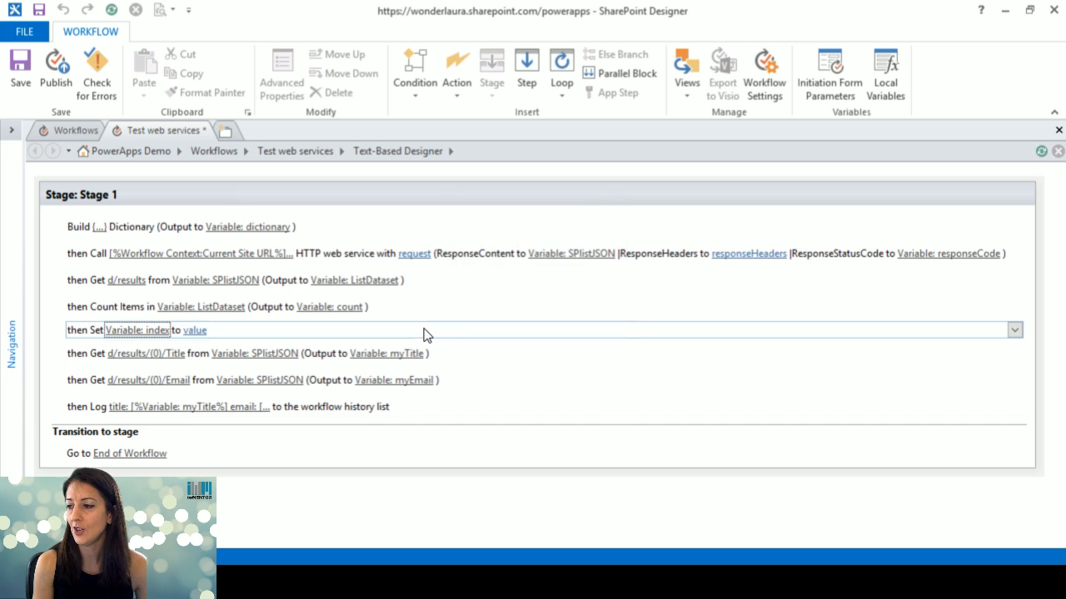
{"action": "left_click", "coordinate": [196, 330]}
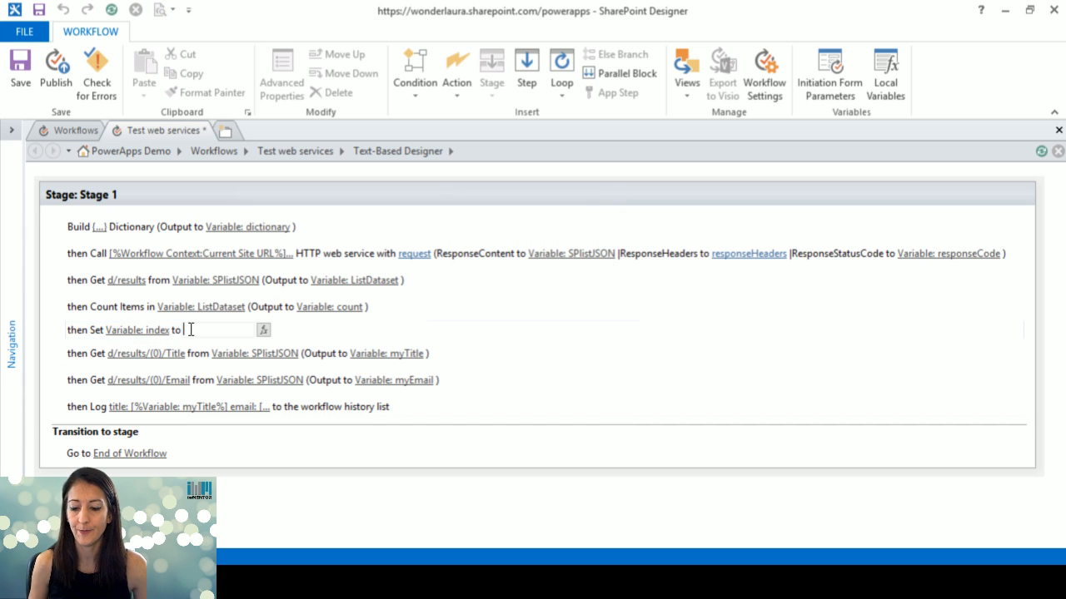
{"action": "type", "text": "0"}
{"action": "key", "text": "Return"}
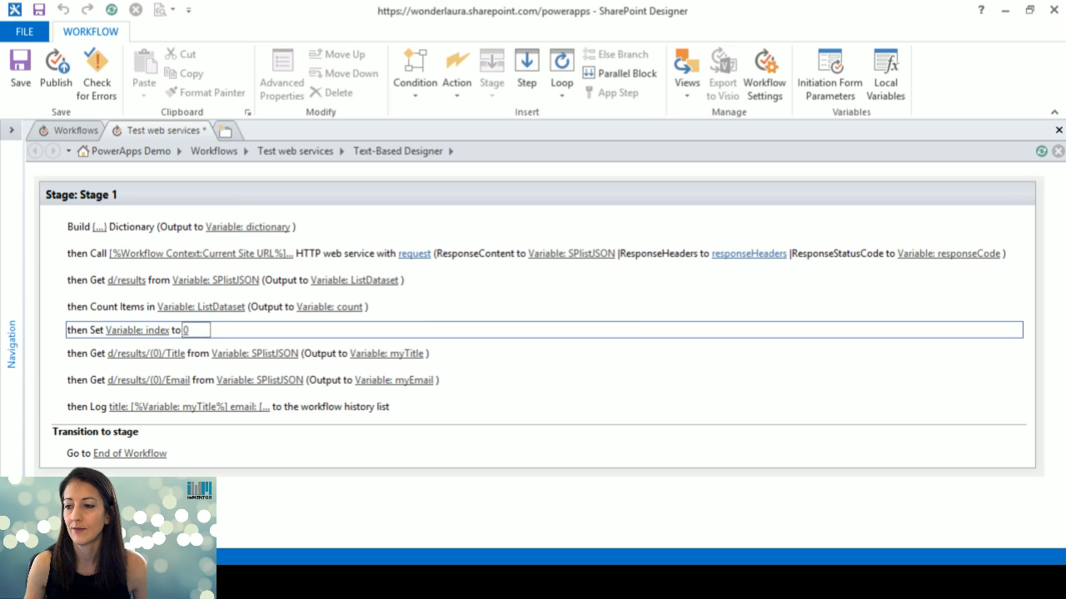
{"action": "left_click", "coordinate": [91, 341]}
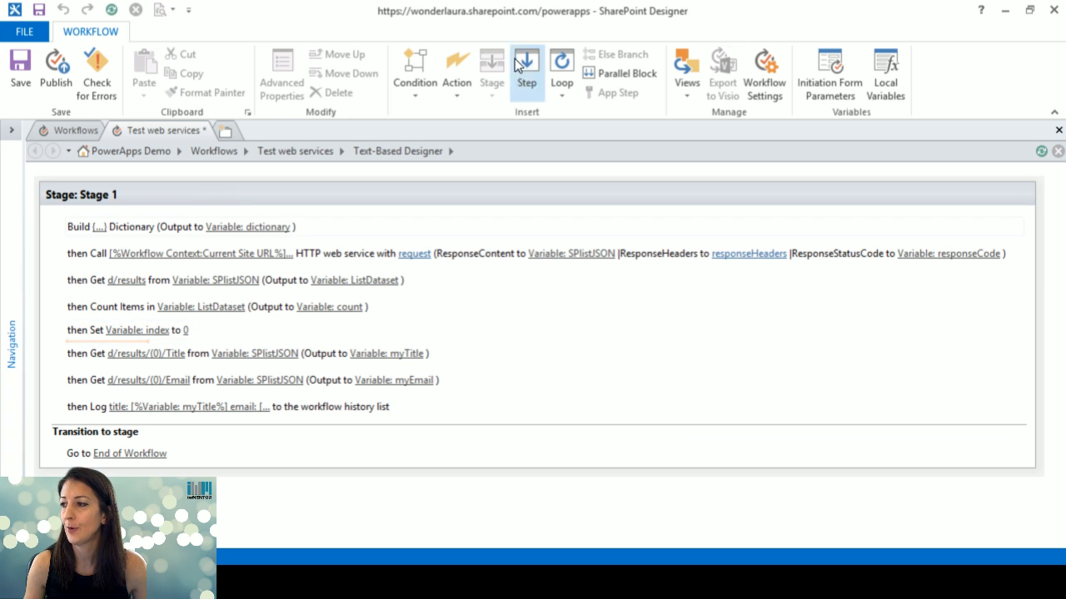
{"action": "left_click", "coordinate": [559, 86]}
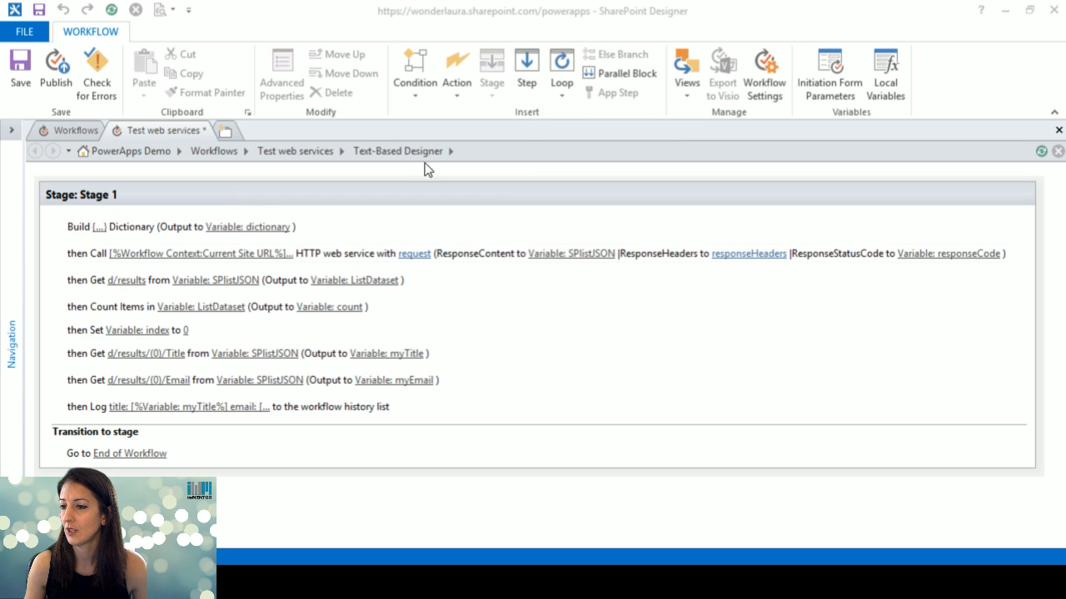
Insert a Loop with Condition below the index step, titled 'loop through contacts'
{"action": "left_click", "coordinate": [83, 342]}
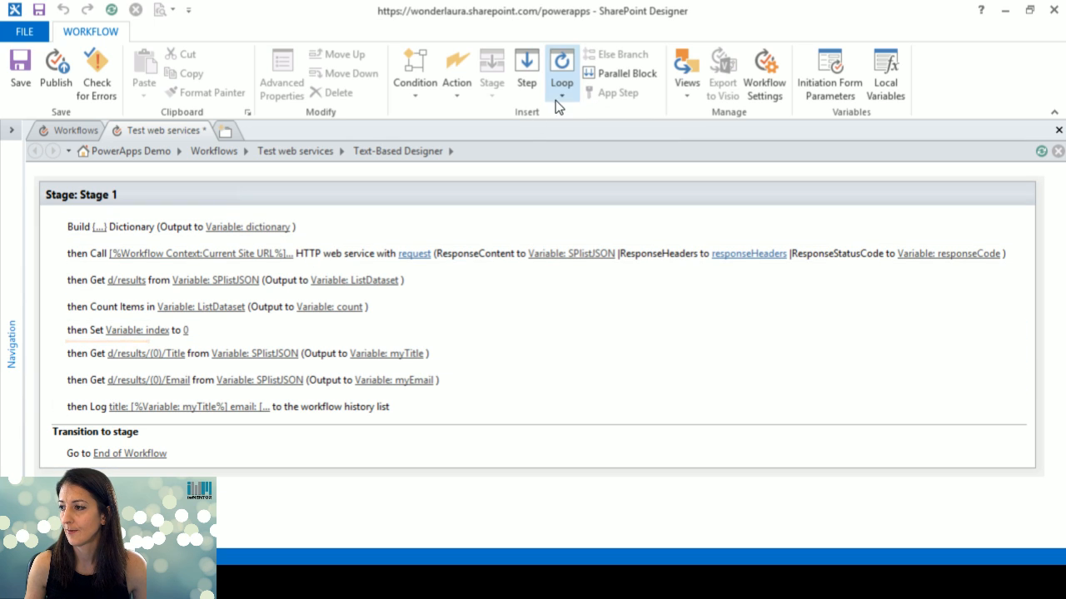
{"action": "left_click", "coordinate": [555, 99]}
{"action": "left_click", "coordinate": [575, 131]}
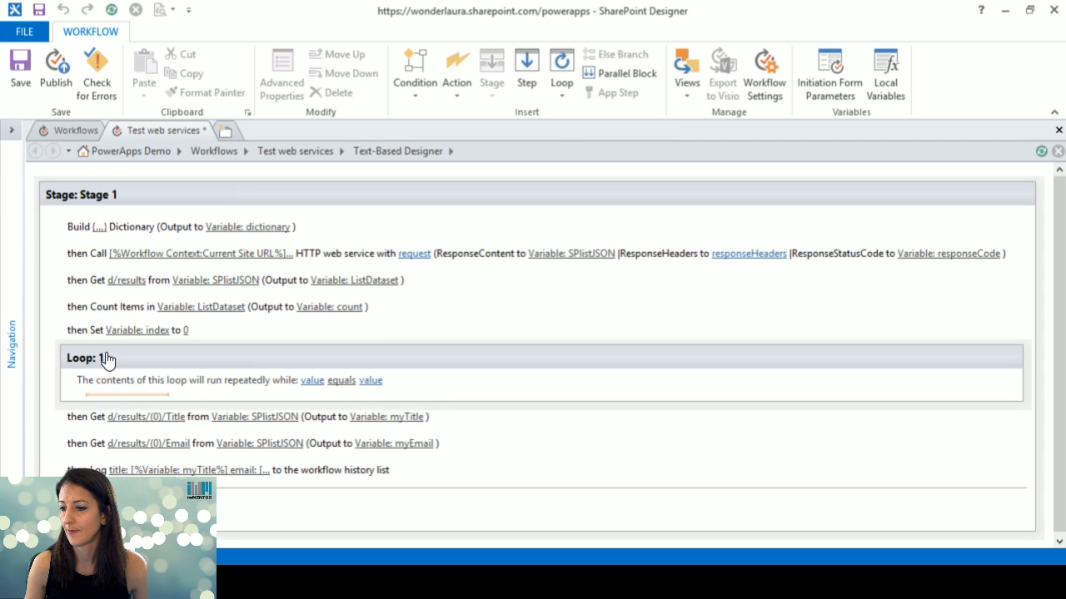
{"action": "left_click", "coordinate": [104, 359]}
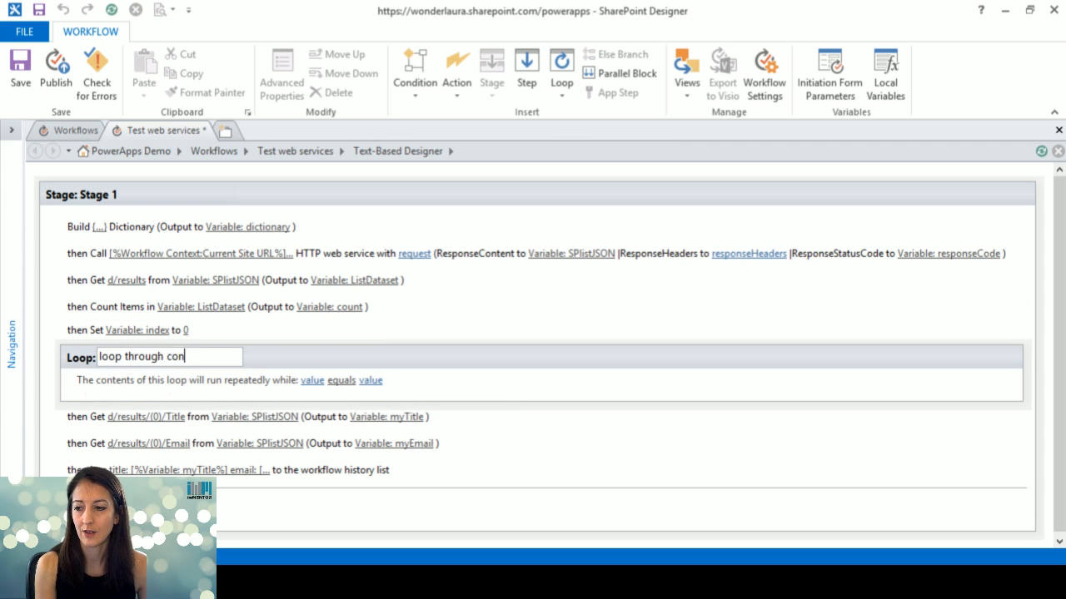
{"action": "key", "text": "Tab"}
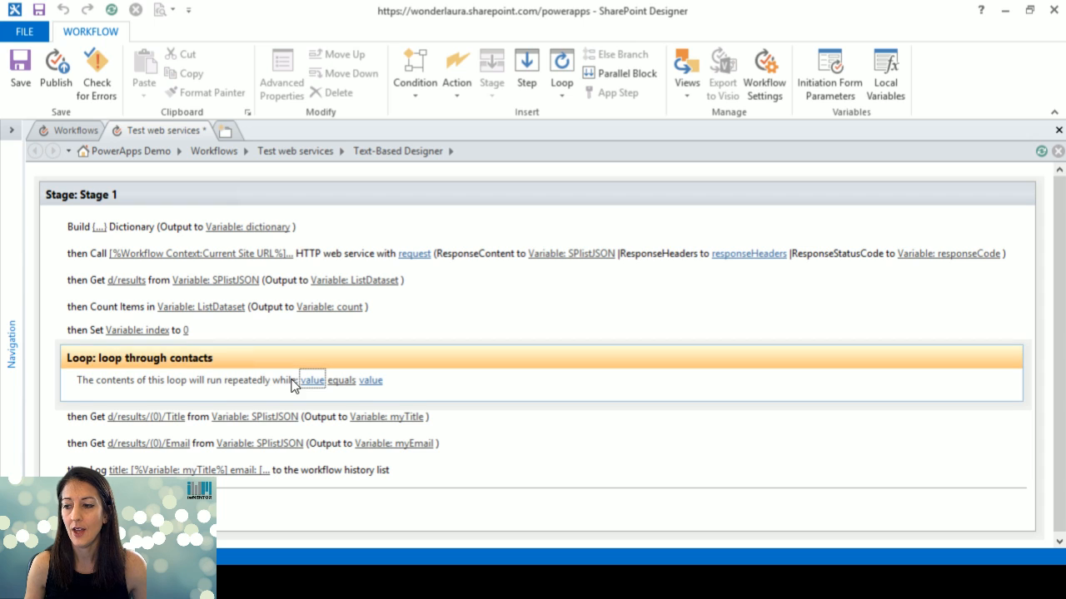
{"action": "scroll", "coordinate": [295, 386], "scroll_direction": "down", "scroll_amount": 1}
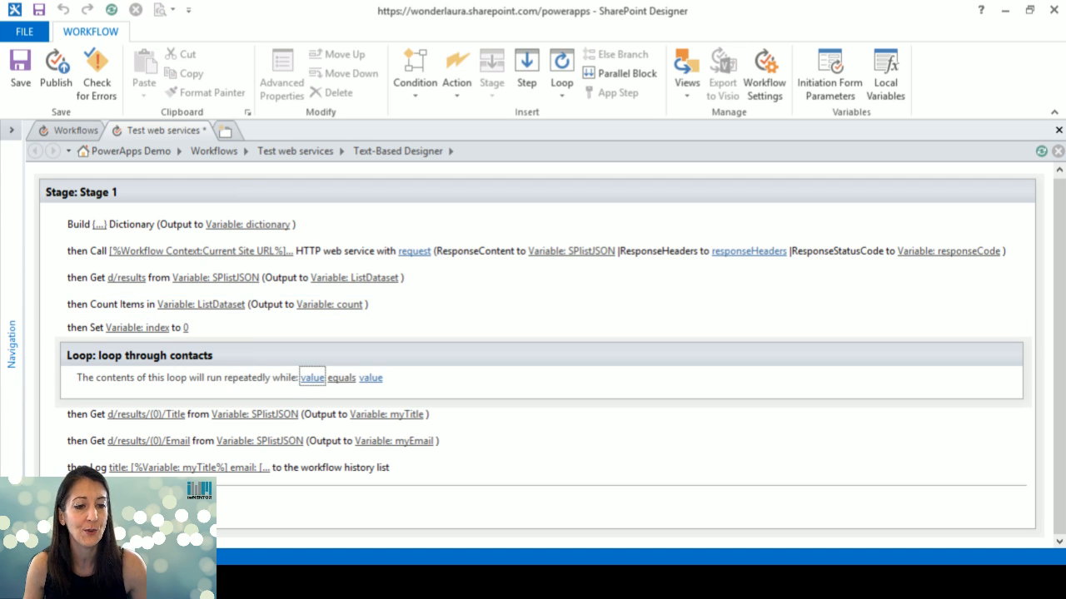
{"action": "left_click", "coordinate": [312, 378]}
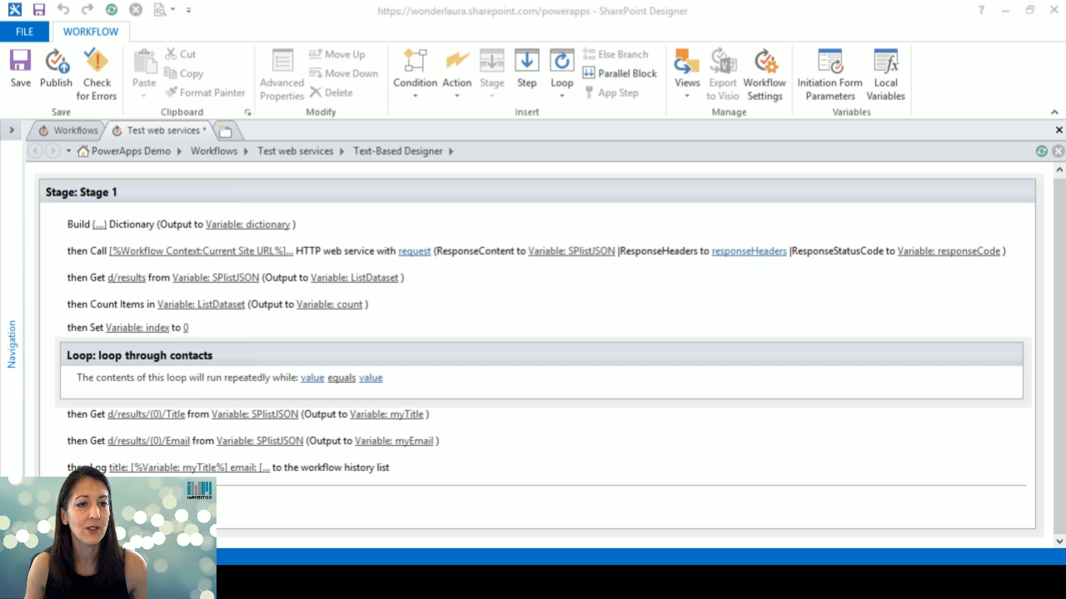
Set the loop condition's first value to Workflow Variables: index
{"action": "left_click", "coordinate": [315, 378]}
{"action": "left_click", "coordinate": [615, 134]}
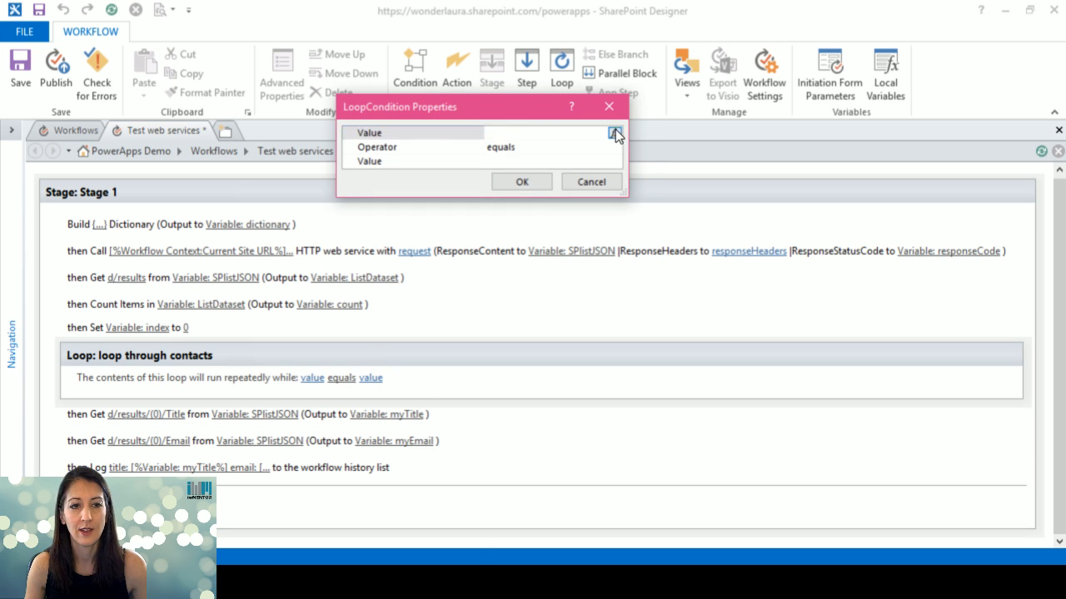
{"action": "left_click", "coordinate": [533, 147]}
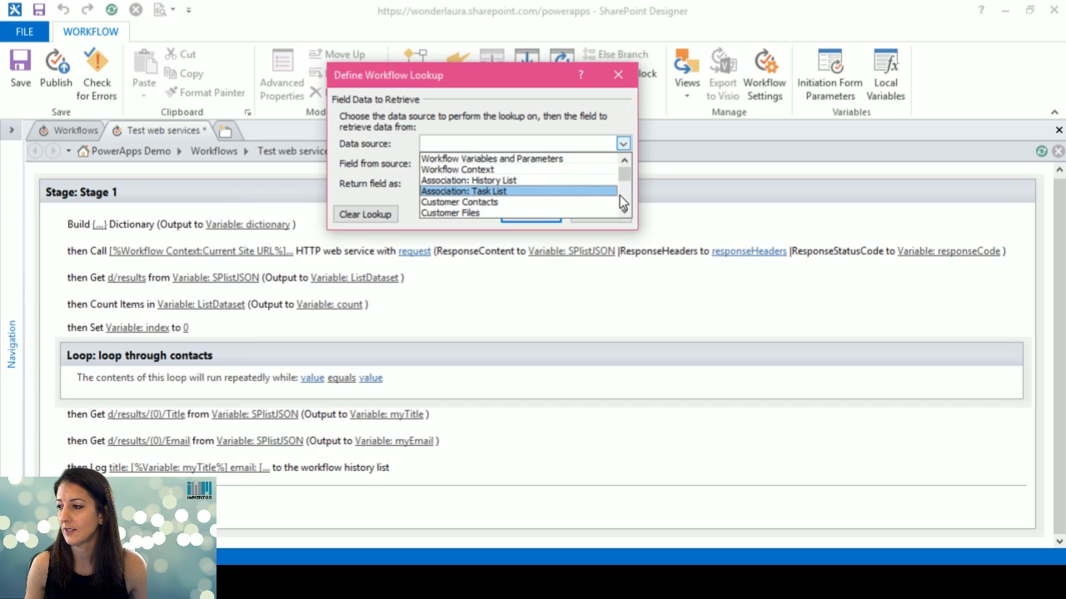
{"action": "scroll", "coordinate": [624, 202], "scroll_direction": "down", "scroll_amount": 2}
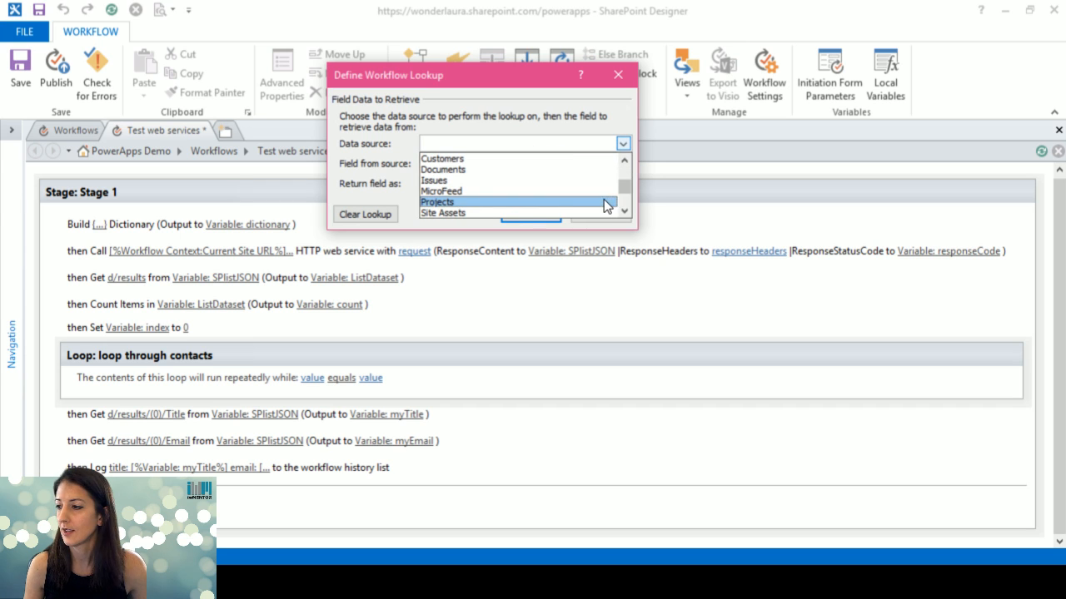
{"action": "left_click", "coordinate": [622, 145]}
{"action": "left_click", "coordinate": [622, 145]}
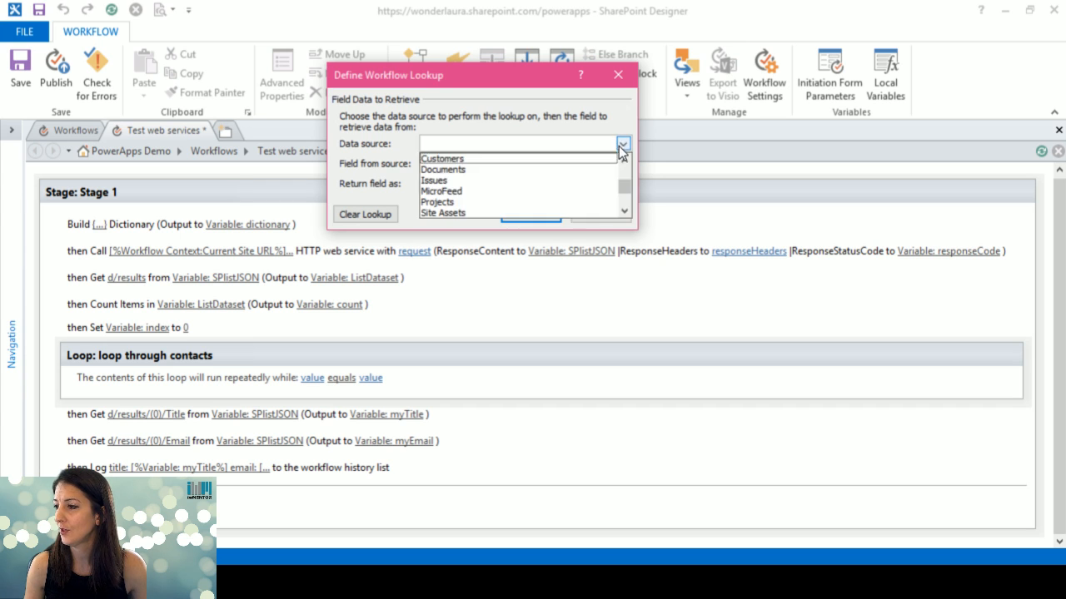
{"action": "scroll", "coordinate": [629, 184], "scroll_direction": "up", "scroll_amount": 2}
{"action": "left_click", "coordinate": [532, 158]}
{"action": "left_click", "coordinate": [550, 164]}
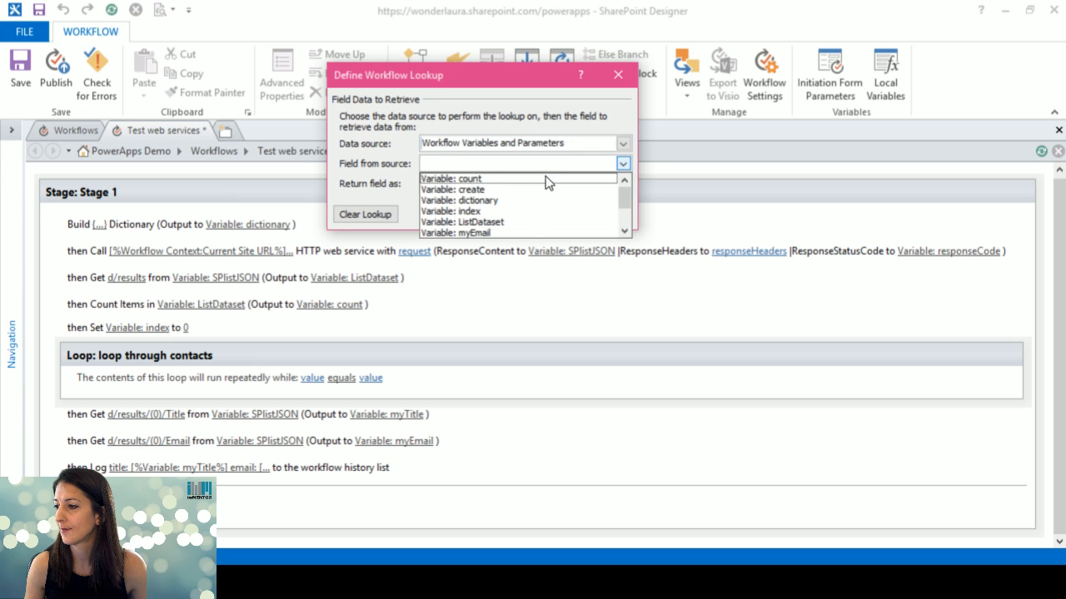
{"action": "left_click", "coordinate": [524, 213]}
{"action": "left_click", "coordinate": [523, 213]}
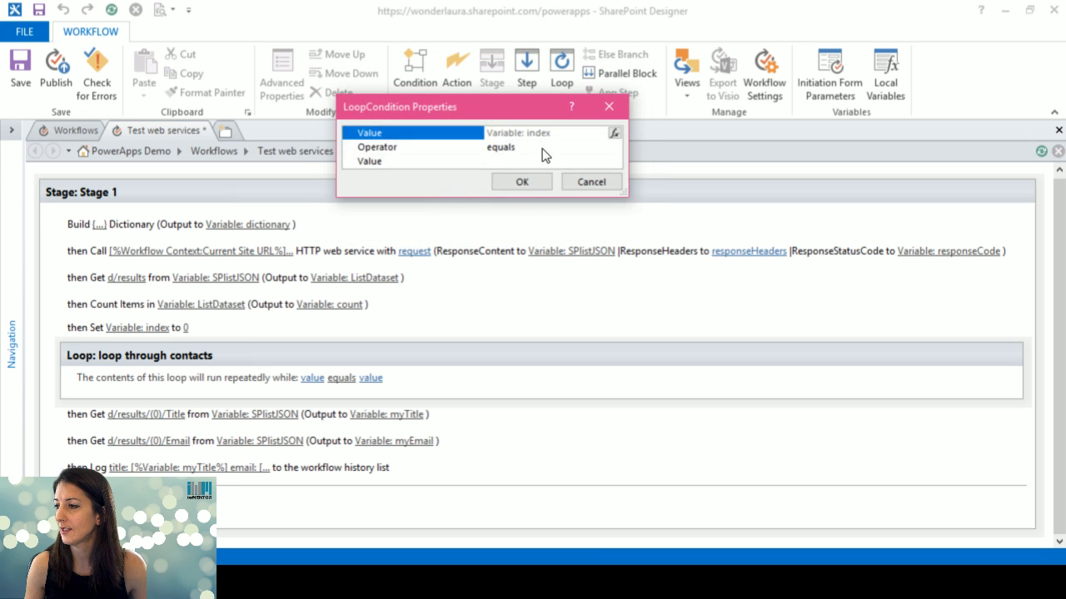
Complete the condition as 'is less than' Variable: count and apply it
{"action": "left_click", "coordinate": [549, 148]}
{"action": "left_click", "coordinate": [613, 147]}
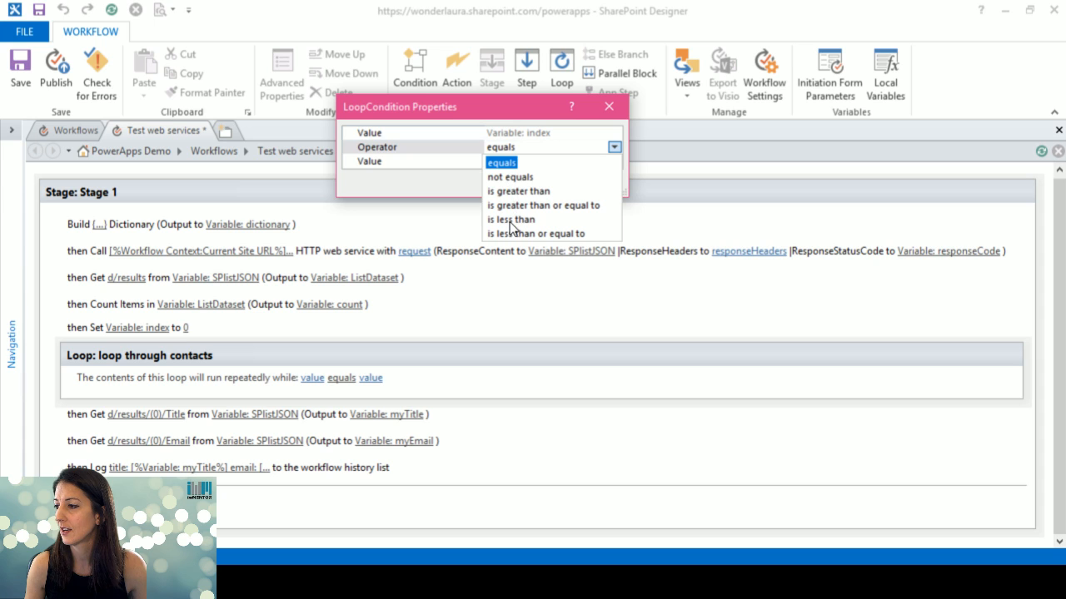
{"action": "left_click", "coordinate": [511, 220]}
{"action": "left_click", "coordinate": [568, 159]}
{"action": "left_click", "coordinate": [614, 162]}
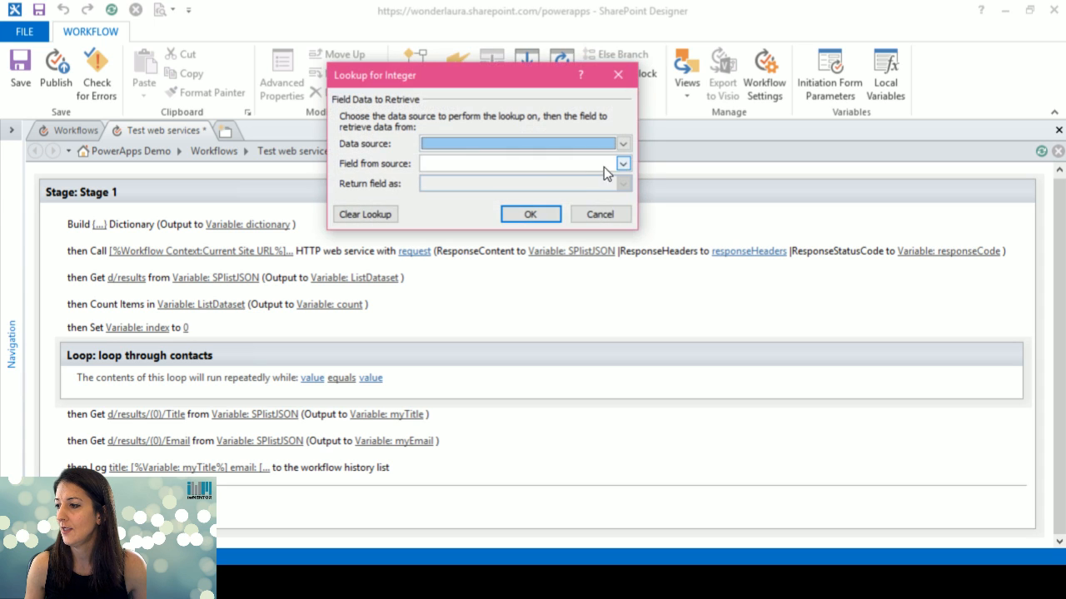
{"action": "left_click", "coordinate": [497, 164]}
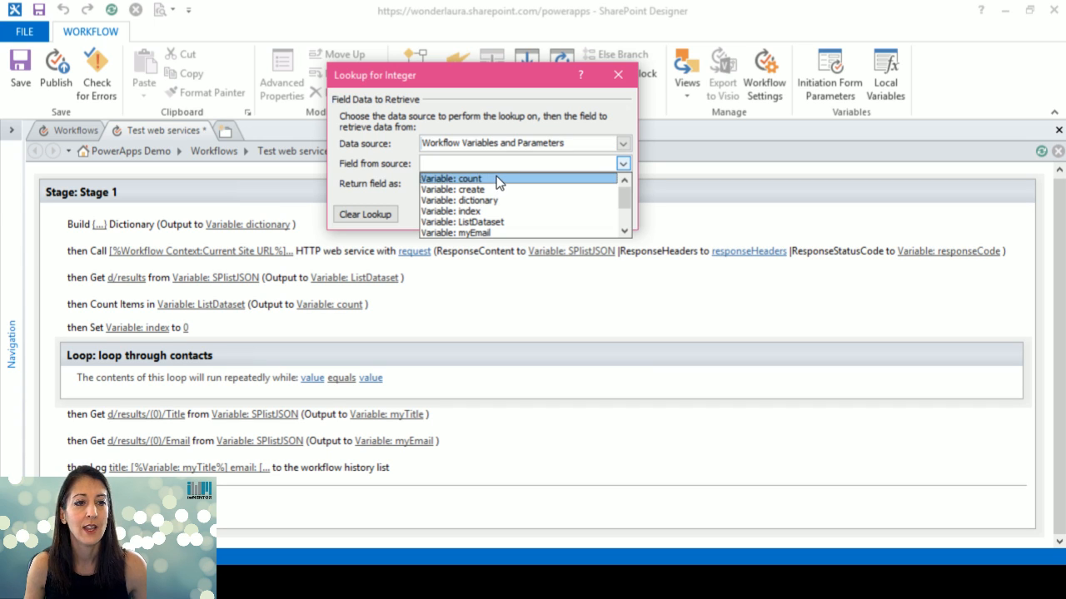
{"action": "left_click", "coordinate": [497, 180]}
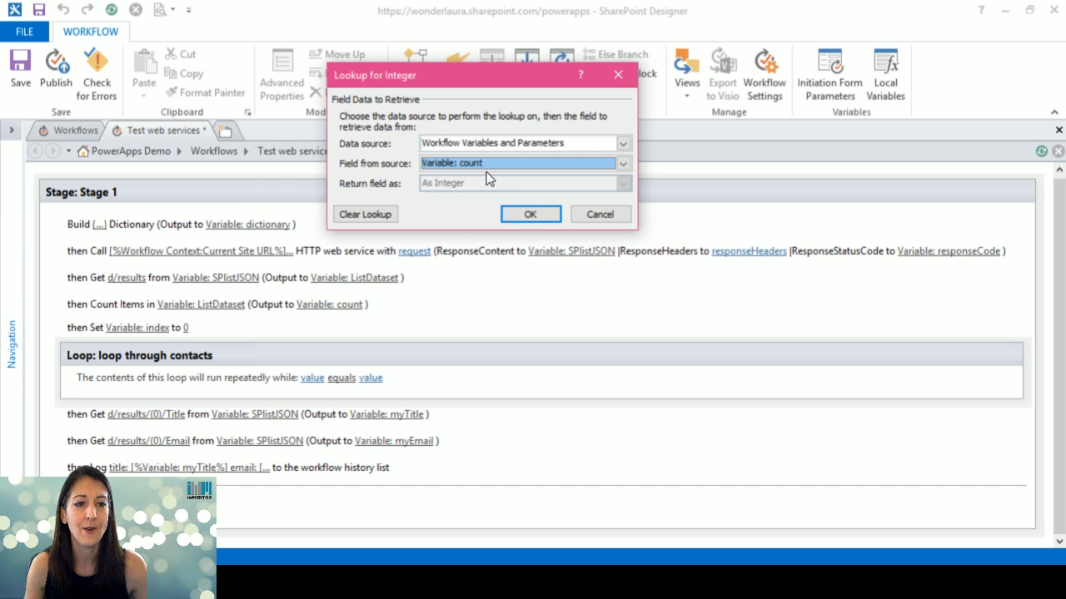
{"action": "left_click", "coordinate": [529, 214]}
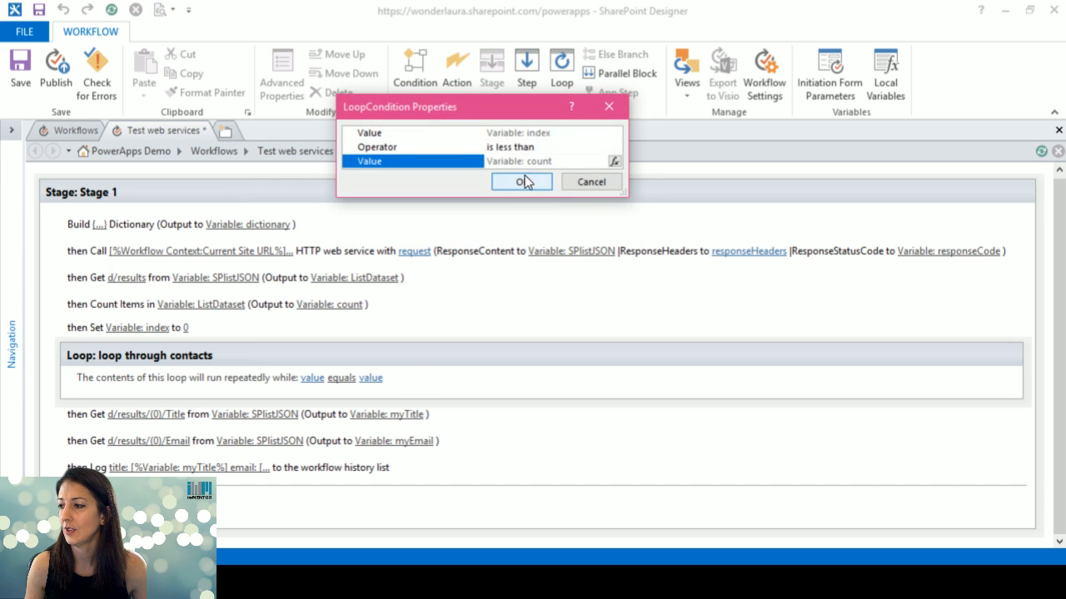
{"action": "left_click", "coordinate": [521, 182]}
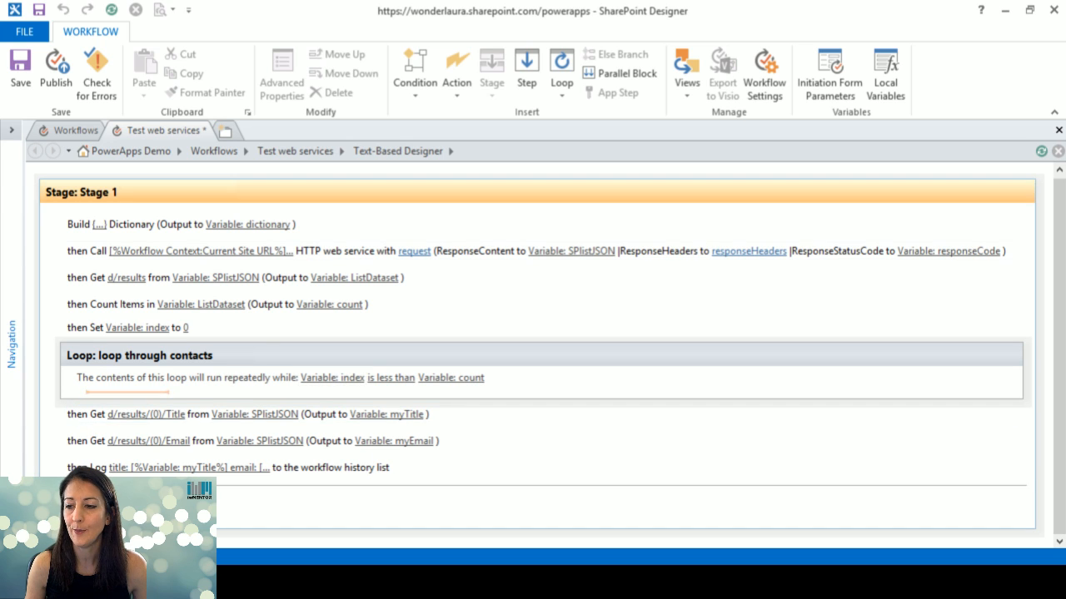
{"action": "left_click", "coordinate": [88, 414]}
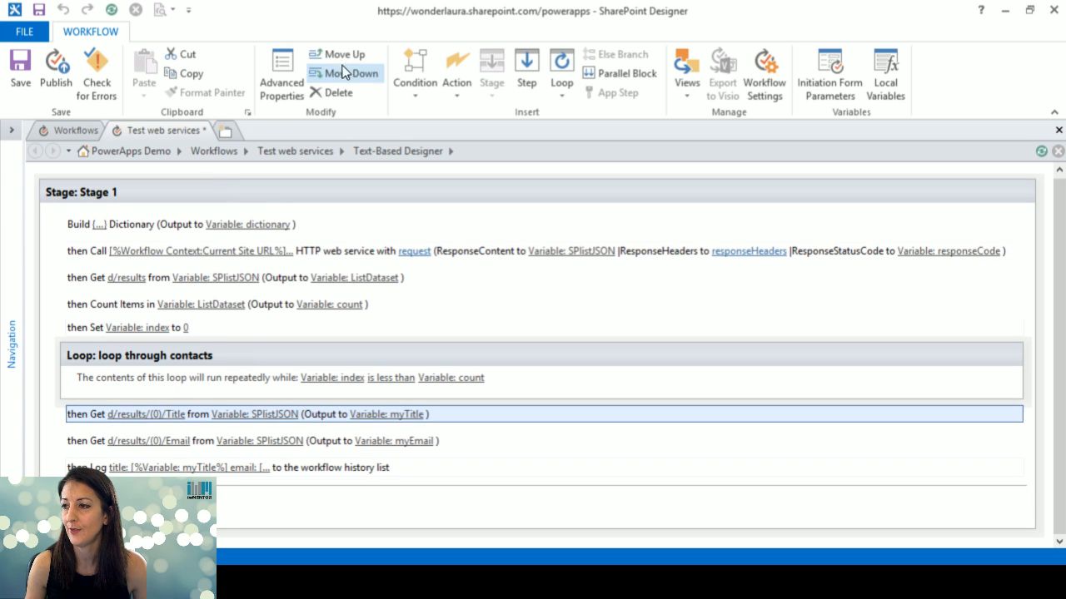
Move the Get Title step into the loop and delete the Get Email step
{"action": "left_click", "coordinate": [344, 72]}
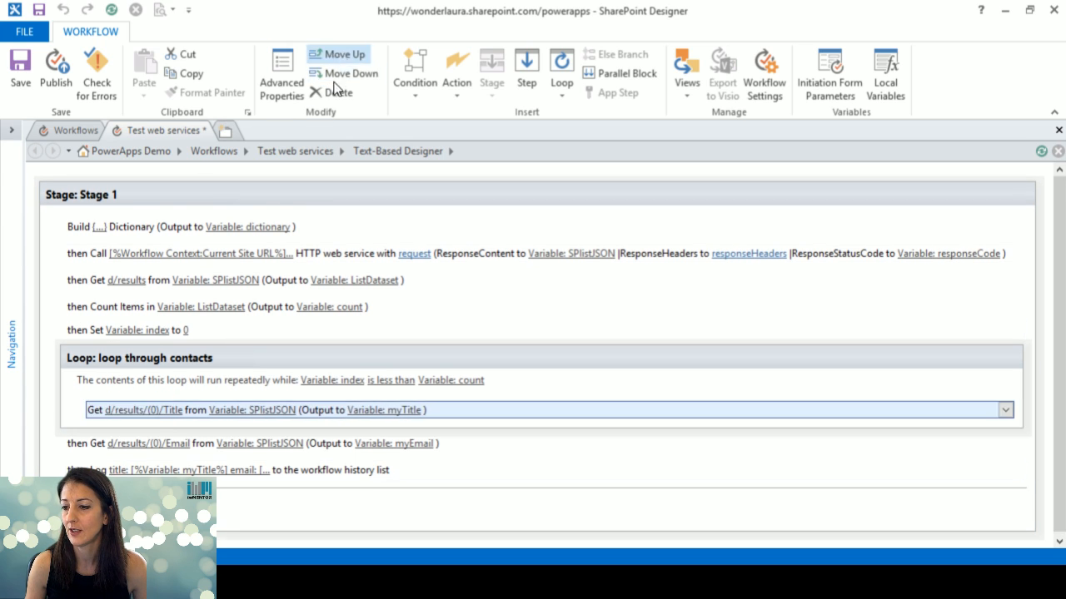
{"action": "left_click", "coordinate": [87, 444]}
{"action": "key", "text": "Delete"}
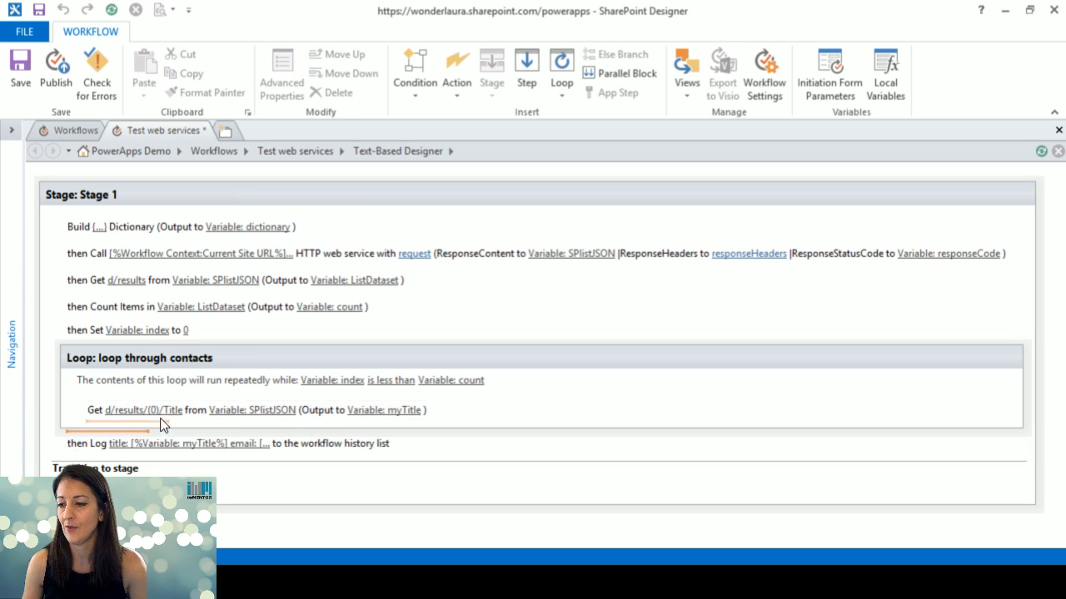
Change the Title path to d/results/([%Variable: index%])/Title in String Builder
{"action": "left_click", "coordinate": [163, 410]}
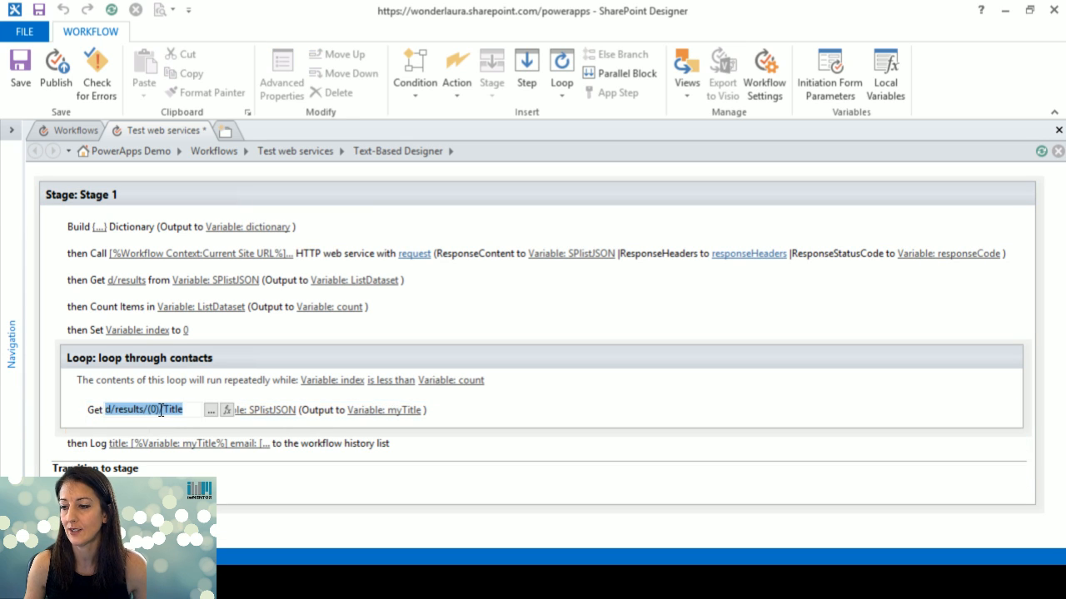
{"action": "left_click", "coordinate": [211, 411]}
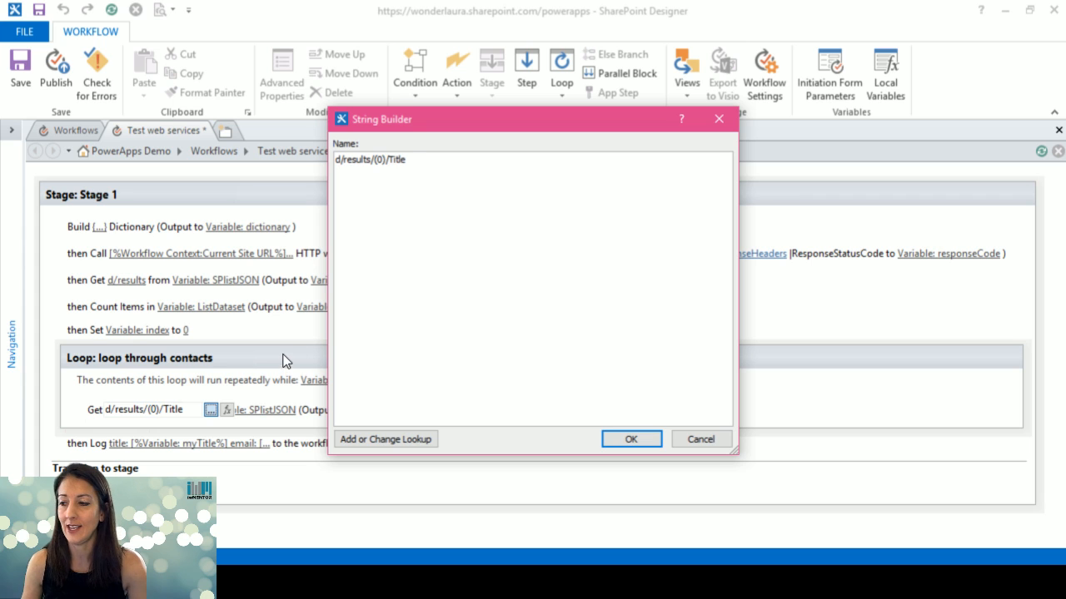
{"action": "left_click", "coordinate": [388, 440]}
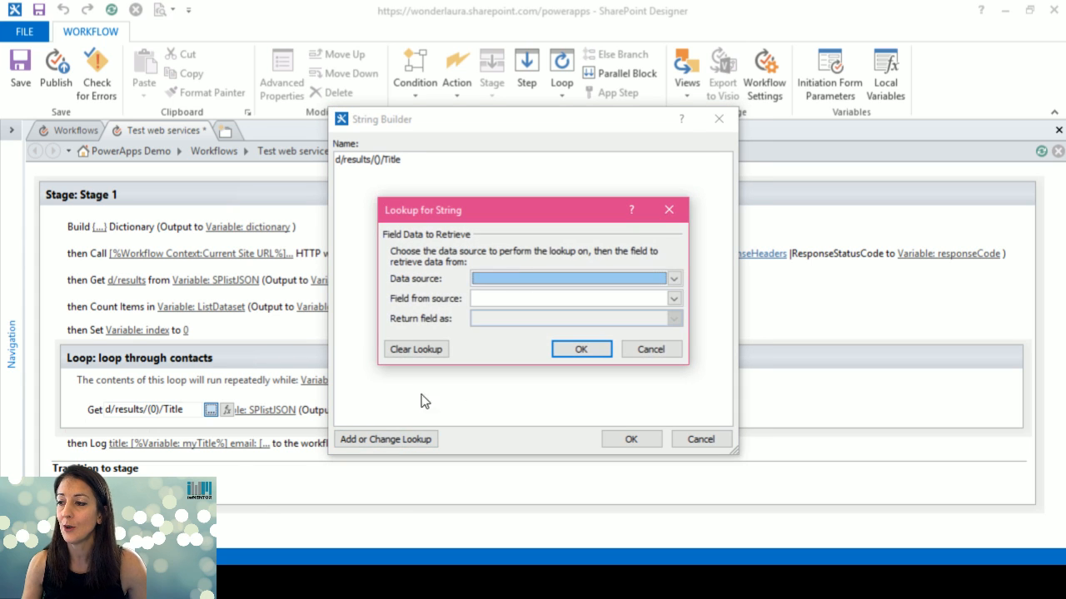
{"action": "left_click", "coordinate": [538, 298]}
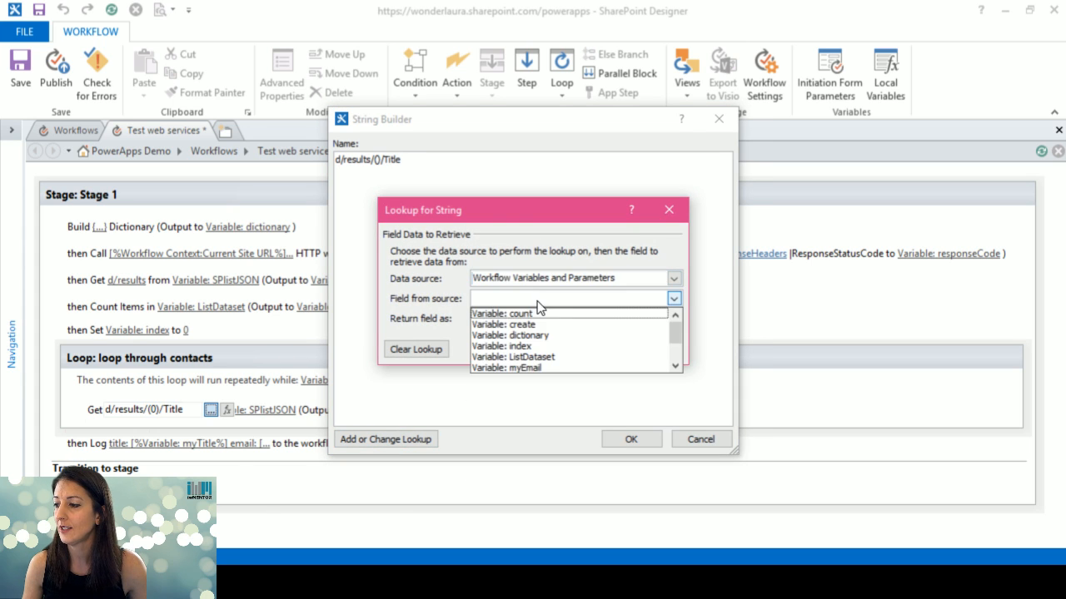
{"action": "left_click", "coordinate": [526, 346]}
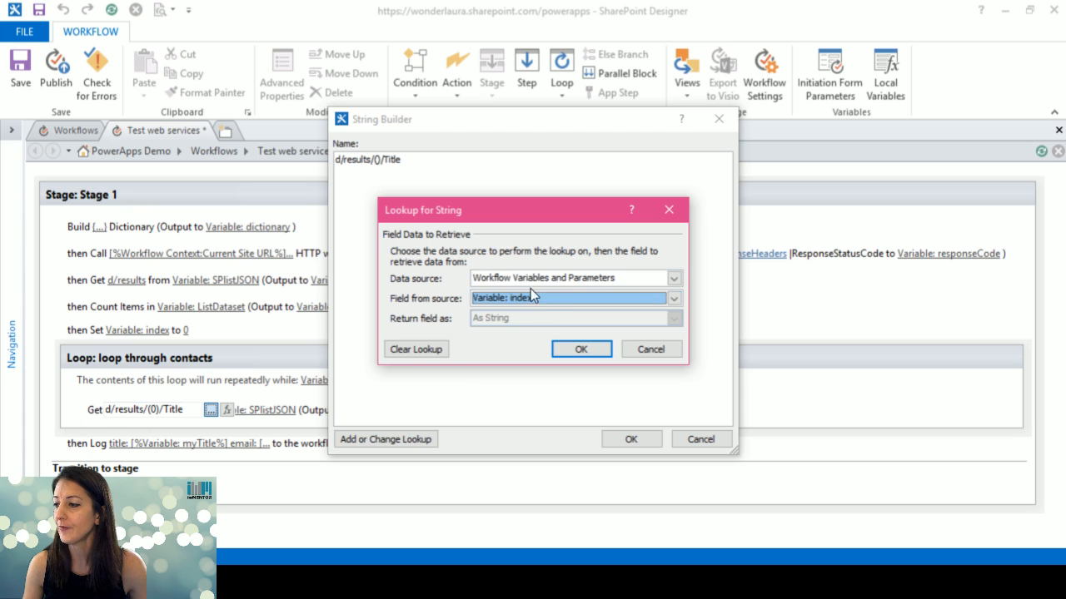
{"action": "left_click", "coordinate": [576, 351]}
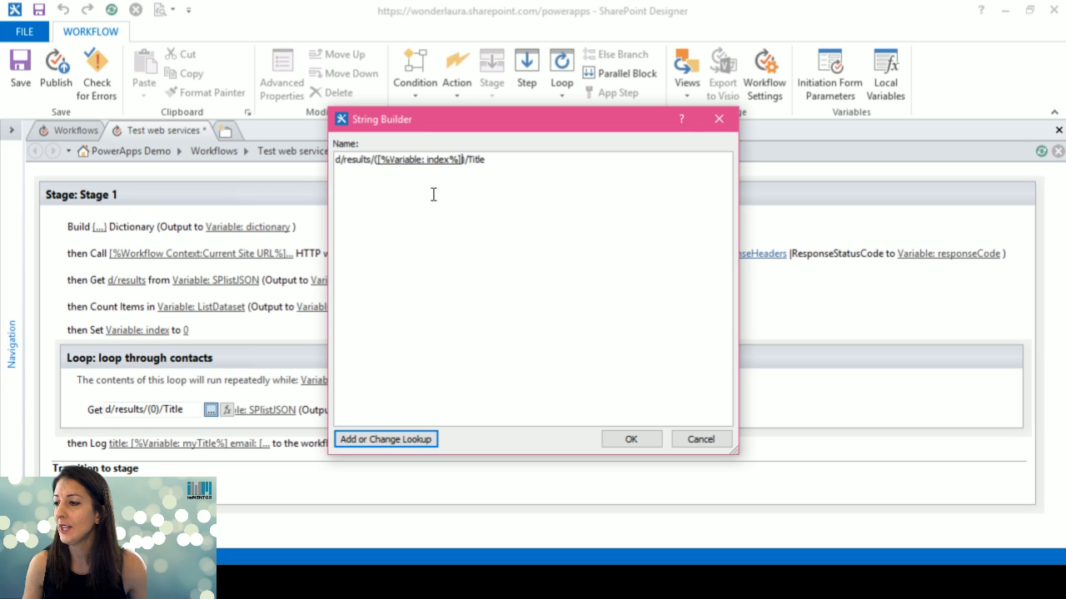
{"action": "left_click", "coordinate": [630, 438]}
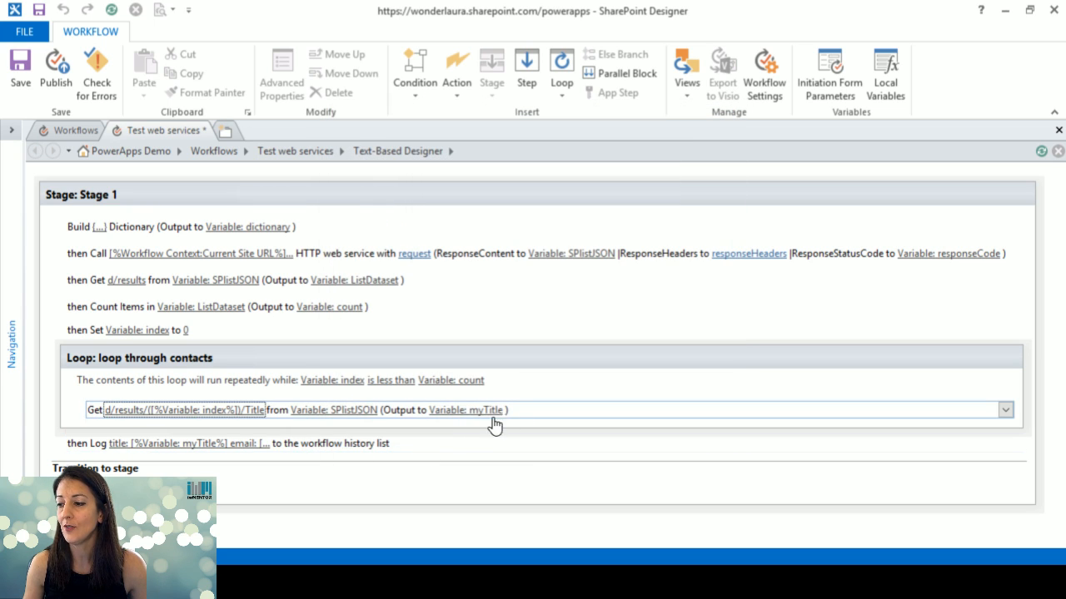
{"action": "left_click", "coordinate": [157, 423]}
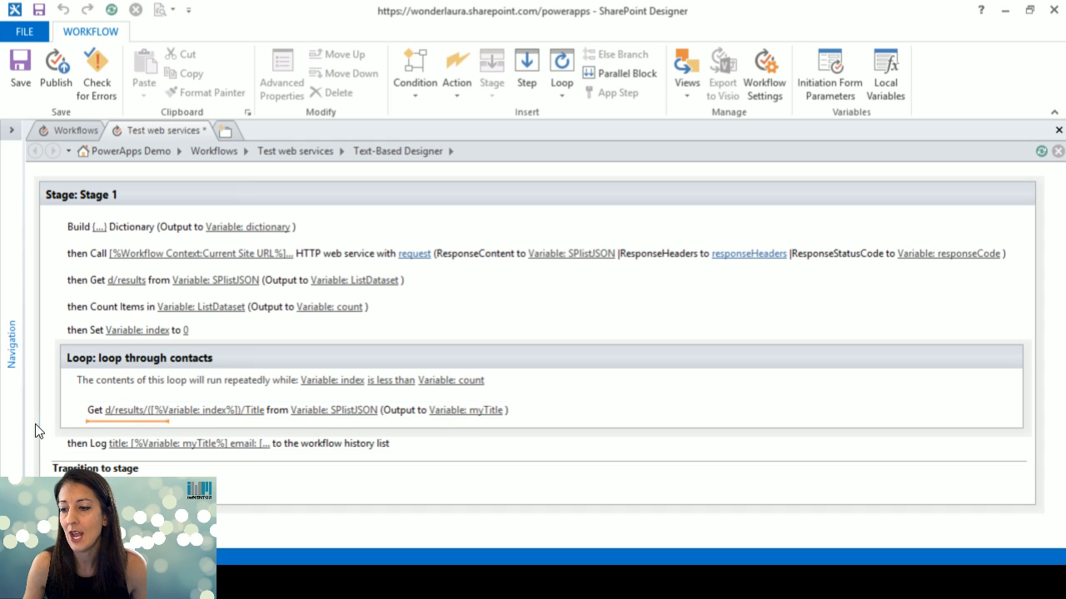
Add a Log to History List action inside the loop that logs the myTitle variable
{"action": "left_click", "coordinate": [100, 430]}
{"action": "type", "text": "log"}
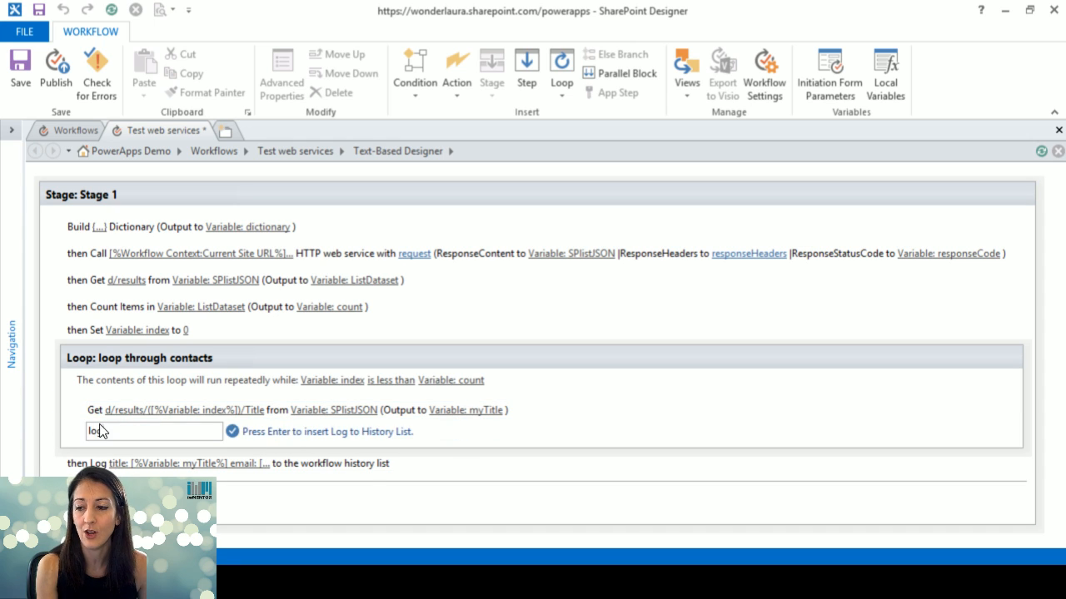
{"action": "key", "text": "Return"}
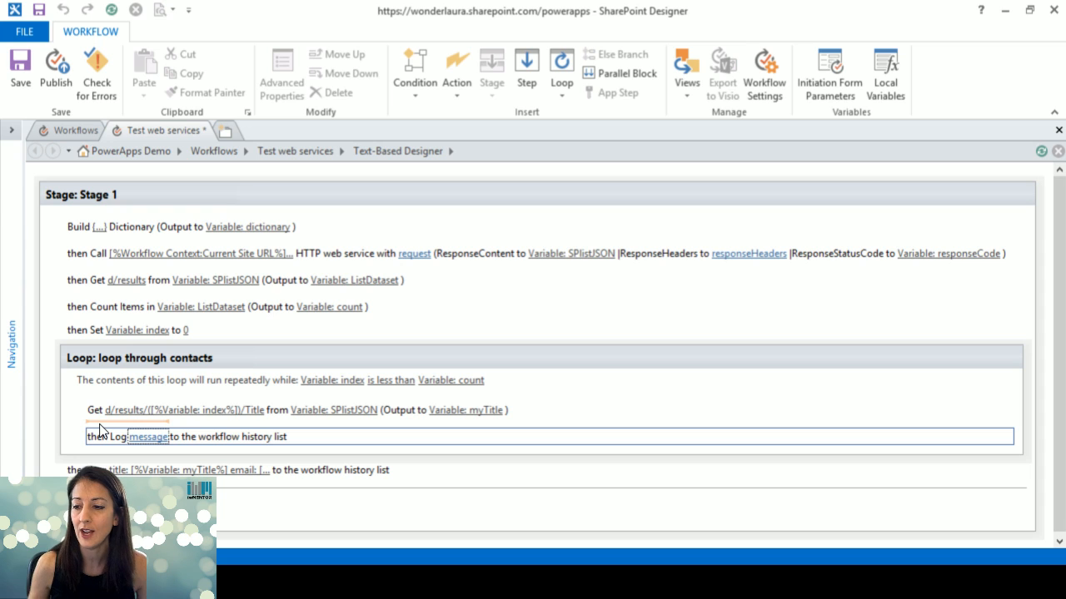
{"action": "left_click", "coordinate": [148, 437]}
{"action": "left_click", "coordinate": [225, 436]}
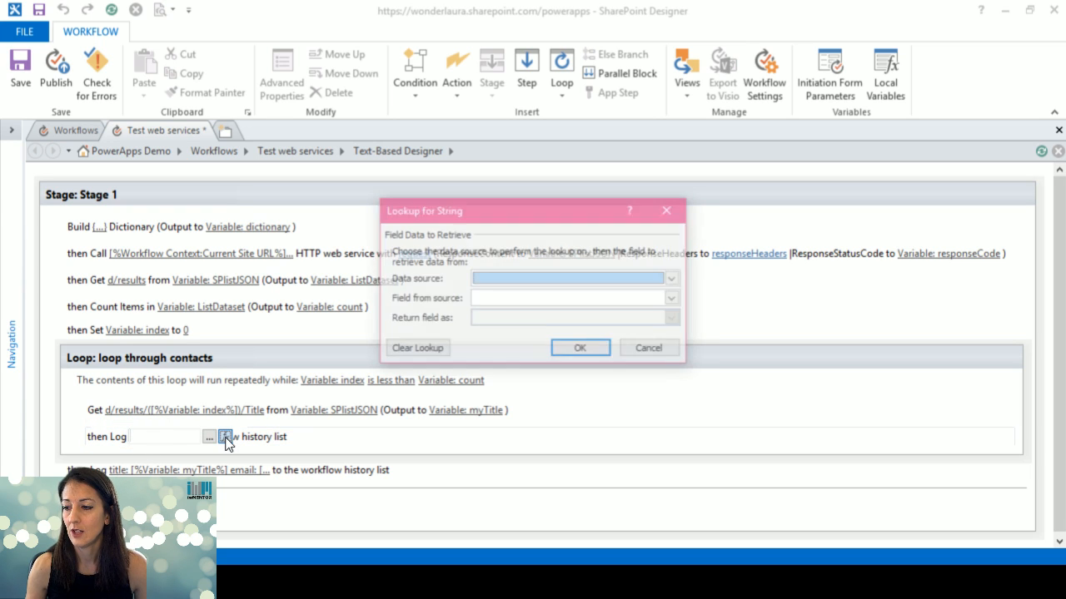
{"action": "left_click", "coordinate": [489, 283]}
{"action": "left_click", "coordinate": [517, 290]}
{"action": "left_click", "coordinate": [514, 300]}
{"action": "scroll", "coordinate": [537, 359], "scroll_direction": "down", "scroll_amount": 2}
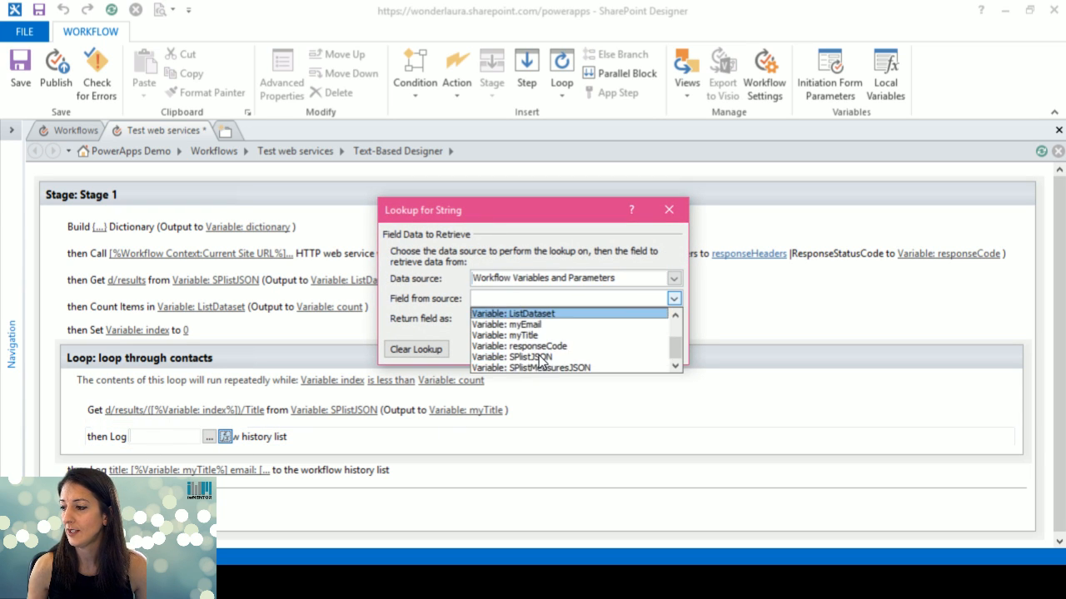
{"action": "left_click", "coordinate": [537, 334]}
{"action": "left_click", "coordinate": [571, 354]}
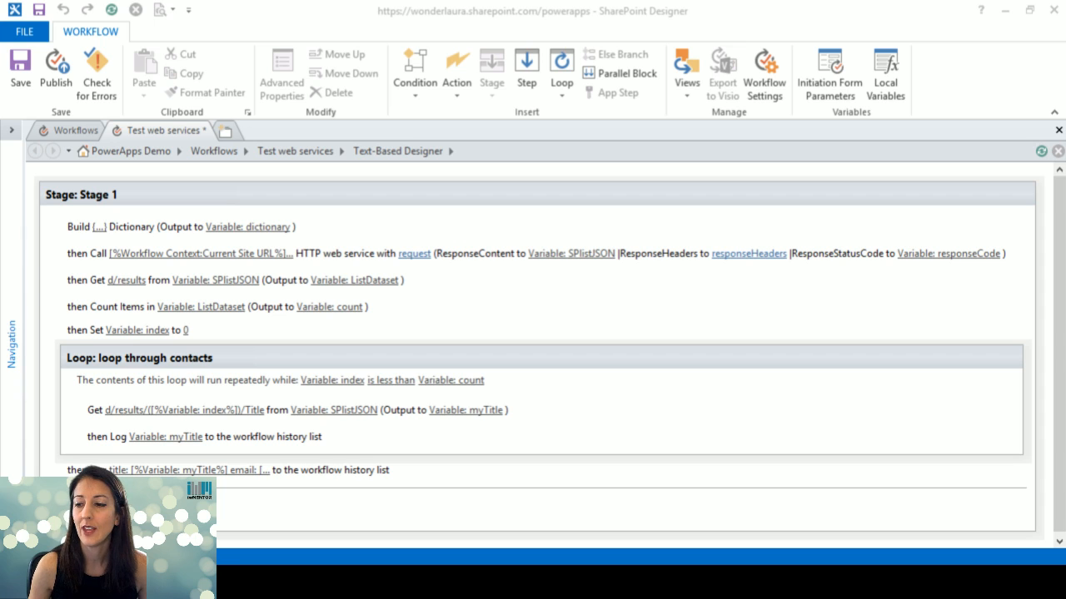
Add a Calculate action computing index plus 1 into calc
{"action": "left_click", "coordinate": [108, 456]}
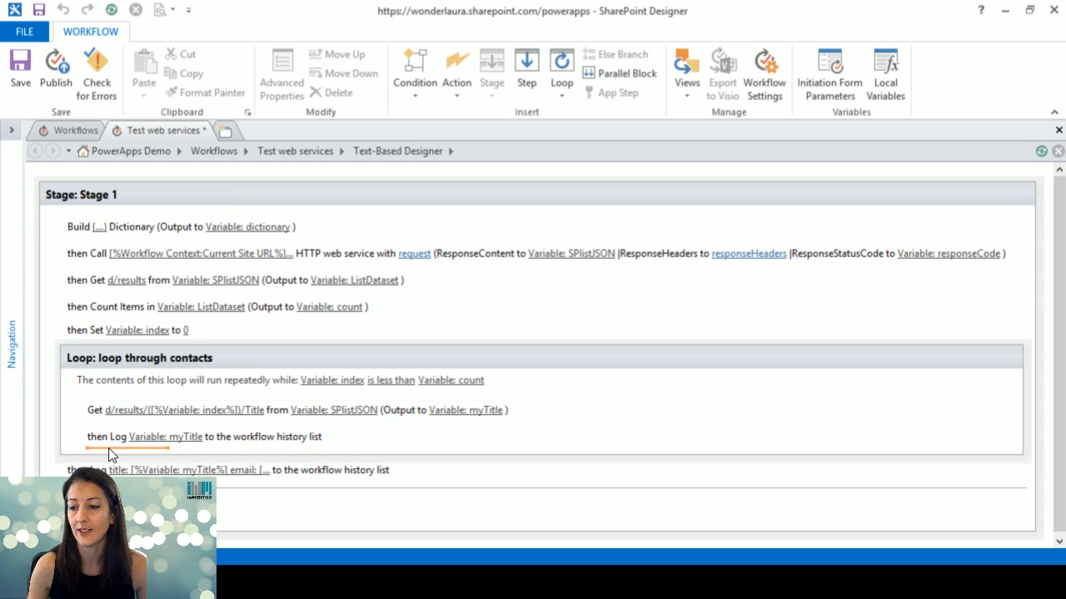
{"action": "type", "text": "do"}
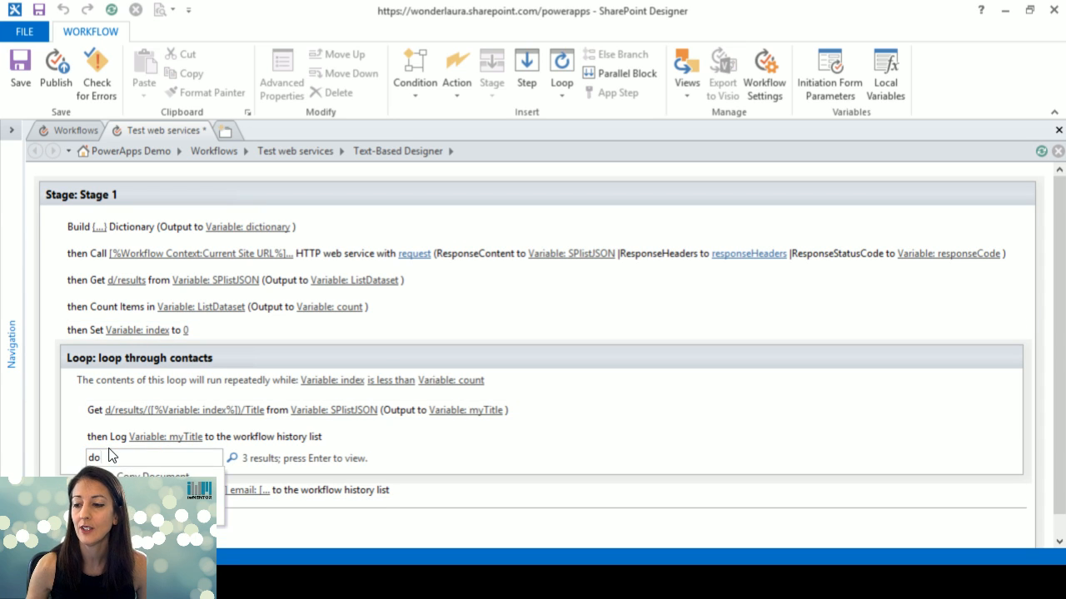
{"action": "left_click", "coordinate": [145, 495]}
{"action": "left_click", "coordinate": [165, 463]}
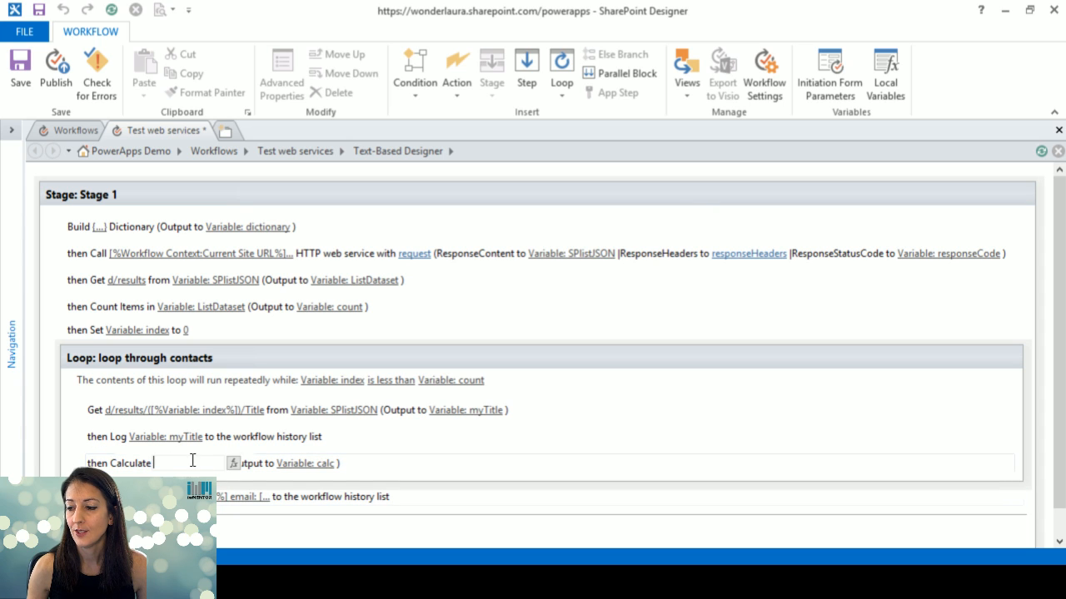
{"action": "left_click", "coordinate": [234, 463]}
{"action": "left_click", "coordinate": [514, 278]}
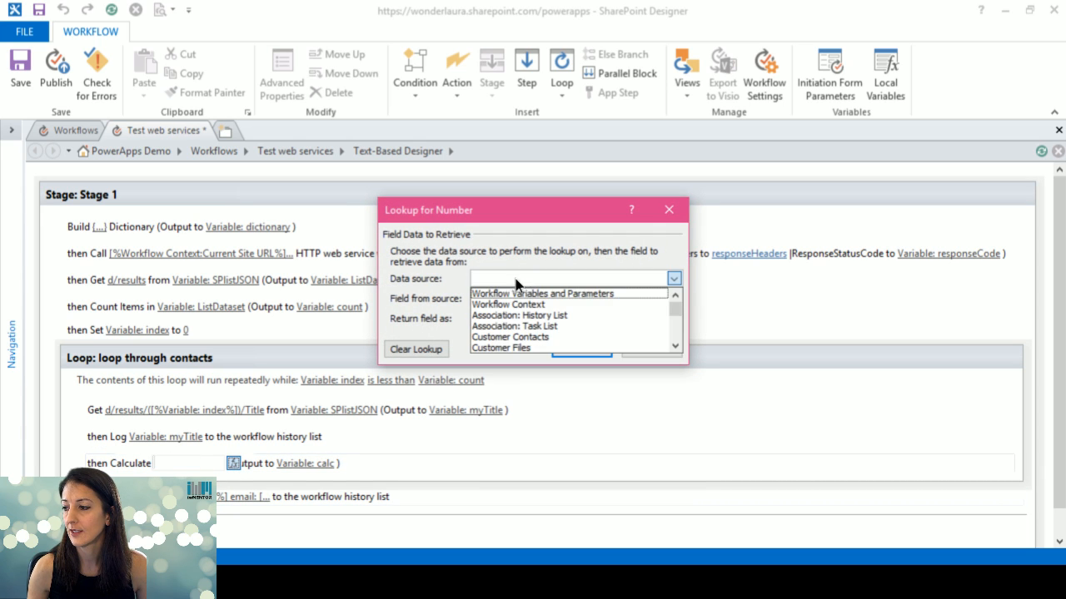
{"action": "left_click", "coordinate": [520, 292]}
{"action": "left_click", "coordinate": [526, 299]}
{"action": "left_click", "coordinate": [512, 357]}
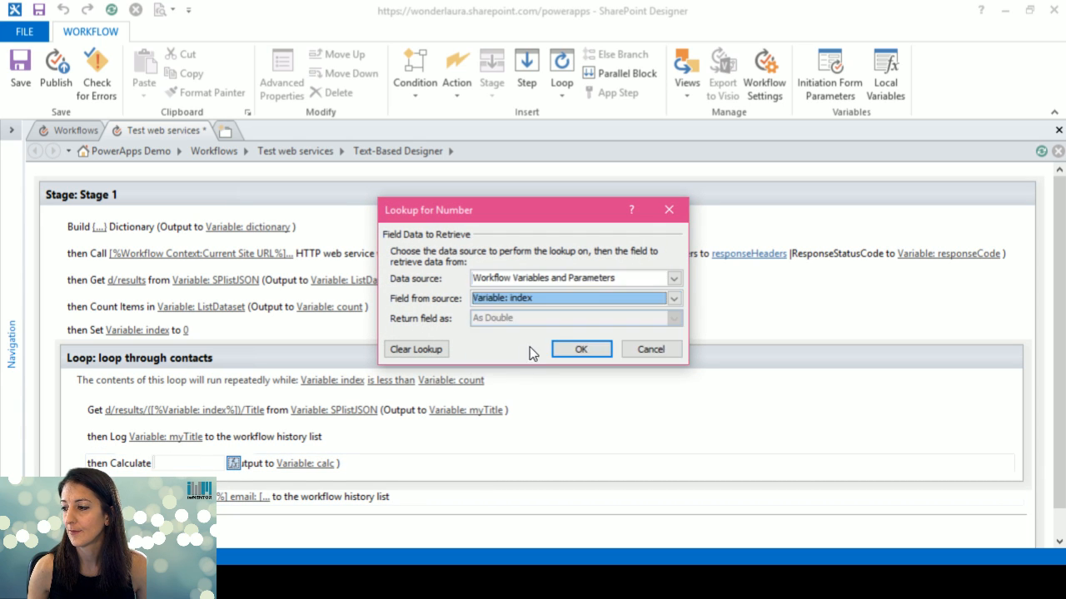
{"action": "left_click", "coordinate": [572, 355]}
{"action": "left_click", "coordinate": [254, 464]}
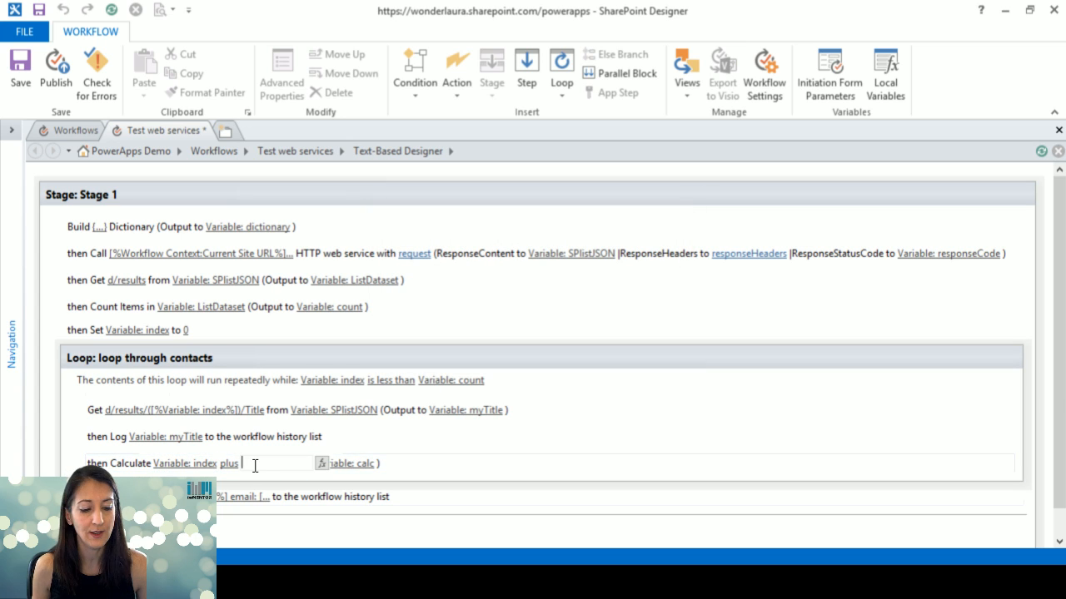
{"action": "type", "text": "1"}
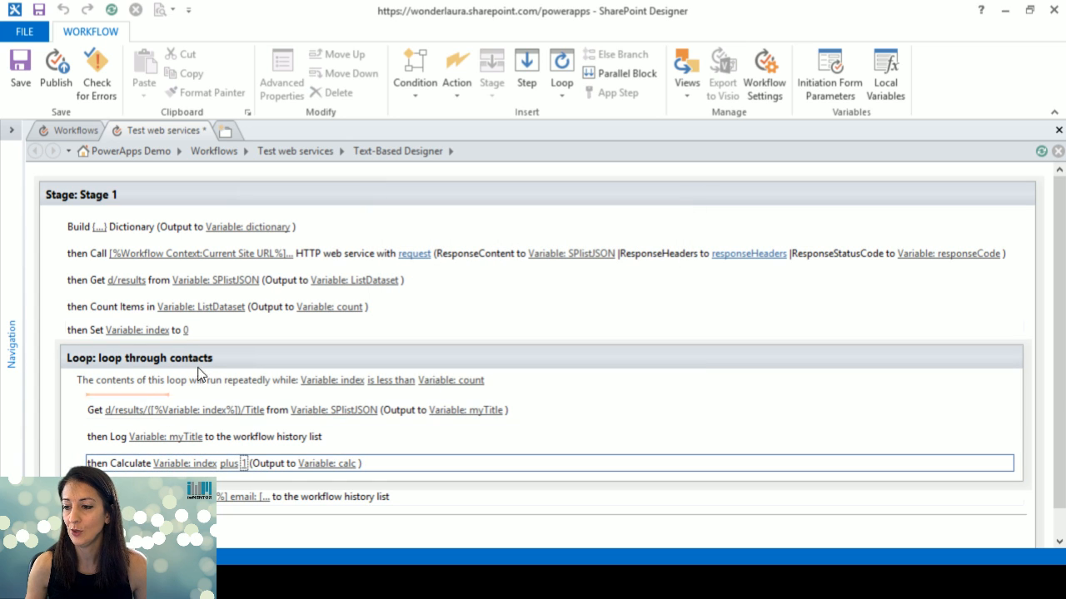
Add a Set Workflow Variable action that sets index to calc
{"action": "left_click", "coordinate": [137, 476]}
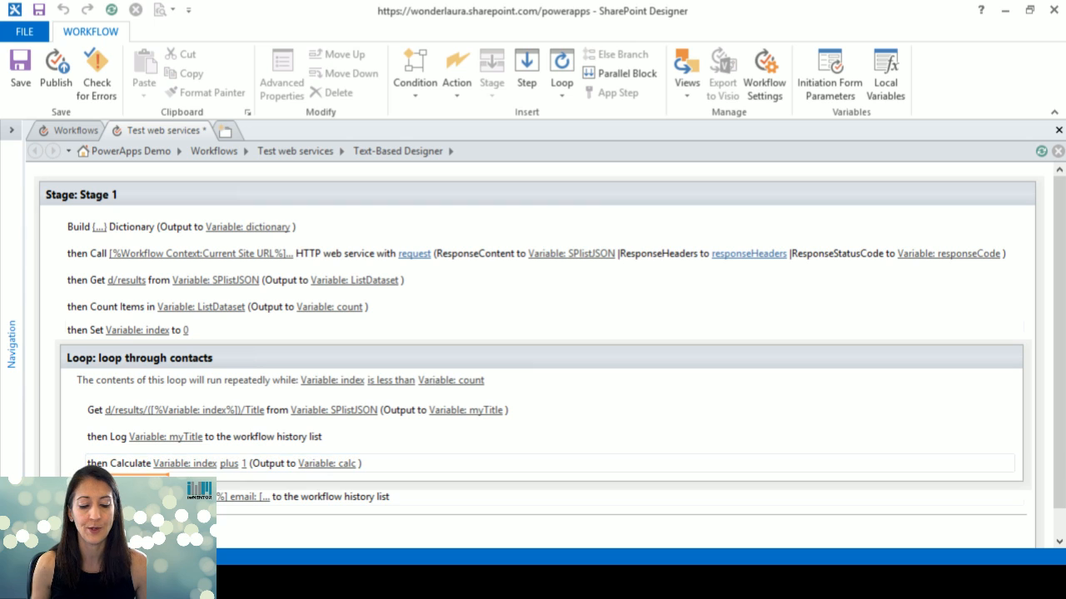
{"action": "type", "text": "set"}
{"action": "key", "text": "Return"}
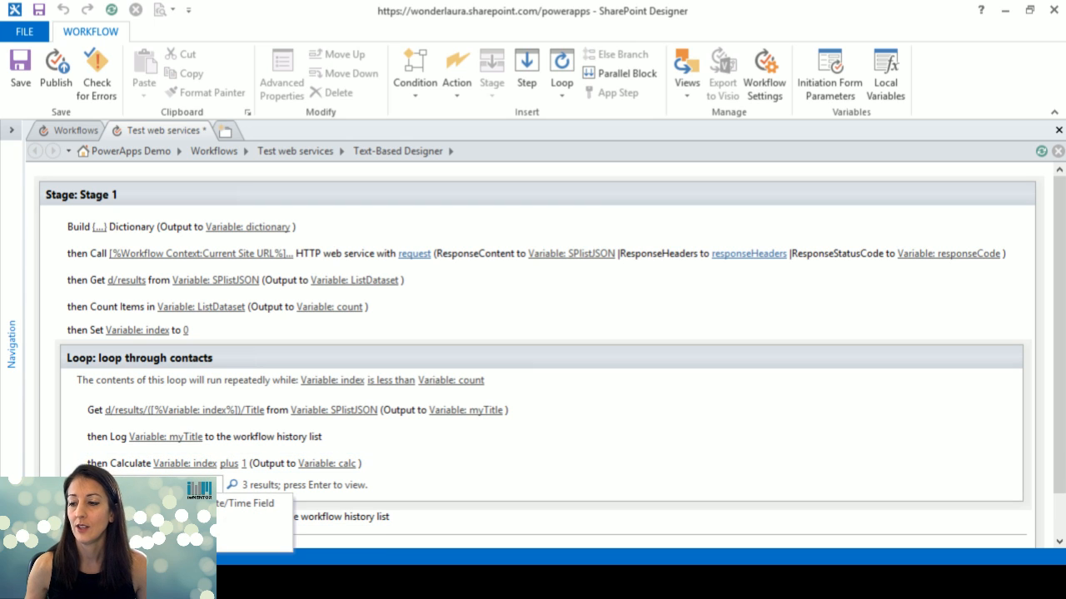
{"action": "key", "text": "Down"}
{"action": "key", "text": "Down"}
{"action": "key", "text": "Down"}
{"action": "key", "text": "Return"}
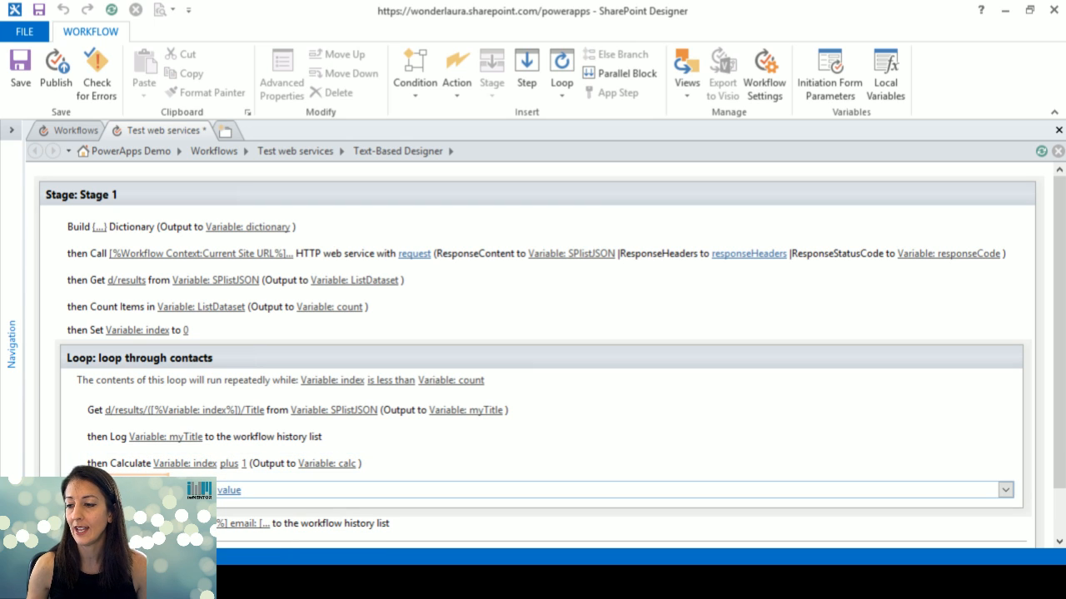
{"action": "left_click", "coordinate": [171, 490]}
{"action": "left_click", "coordinate": [193, 387]}
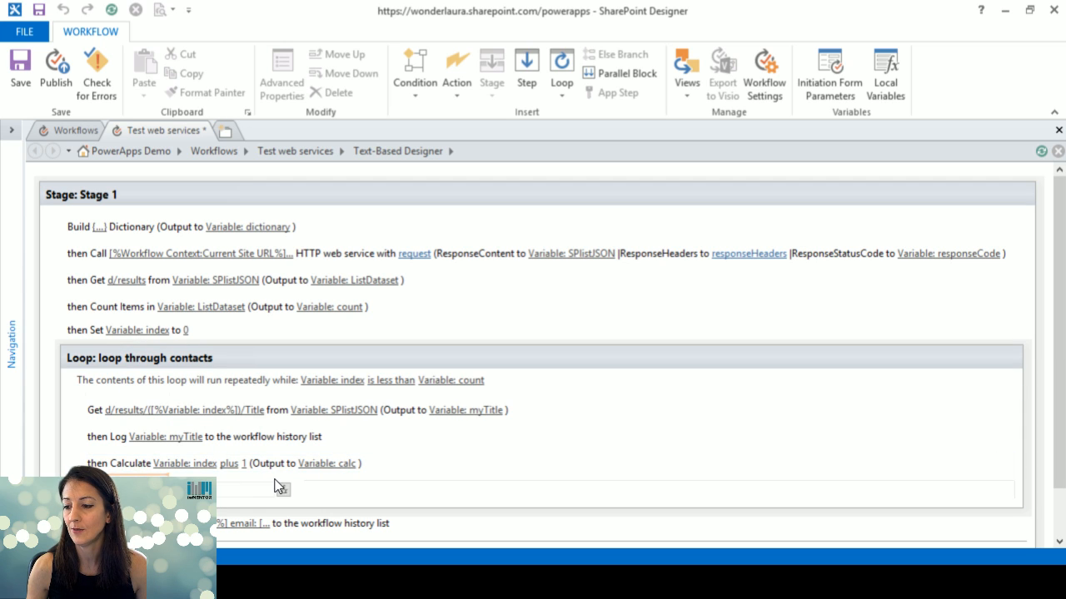
{"action": "left_click", "coordinate": [283, 489]}
{"action": "left_click", "coordinate": [512, 298]}
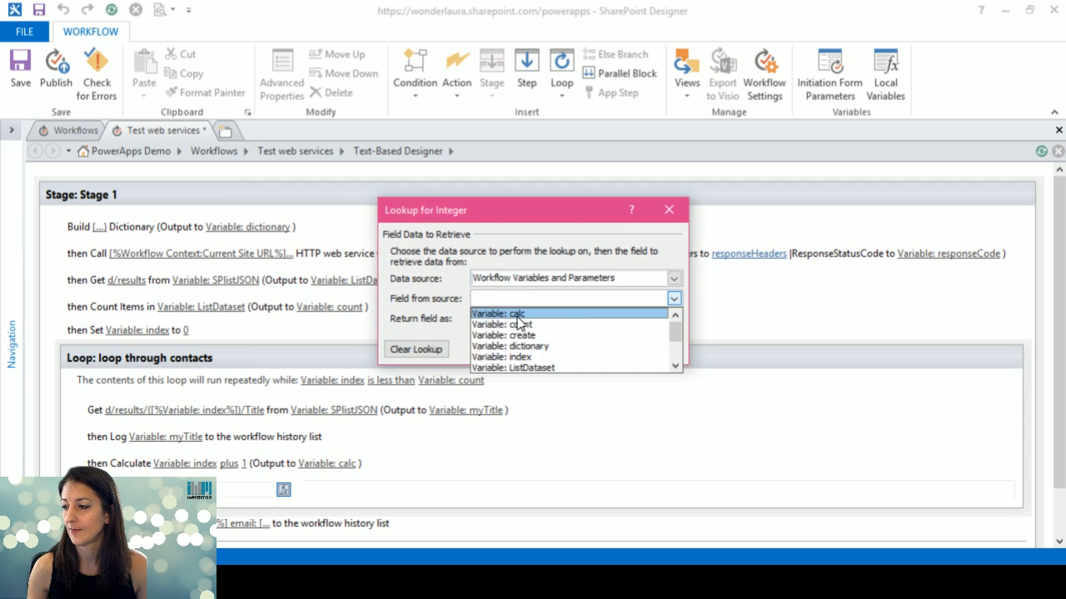
{"action": "left_click", "coordinate": [518, 314]}
{"action": "left_click", "coordinate": [574, 349]}
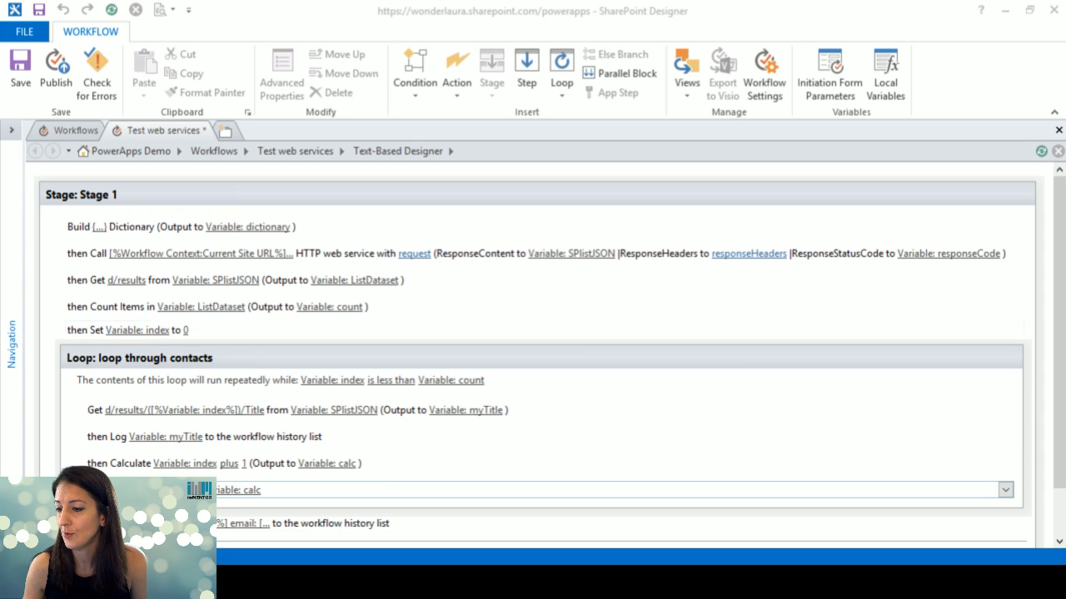
Replace the leftover log step after the loop with a new history log action, then publish
{"action": "scroll", "coordinate": [507, 486], "scroll_direction": "down", "scroll_amount": 2}
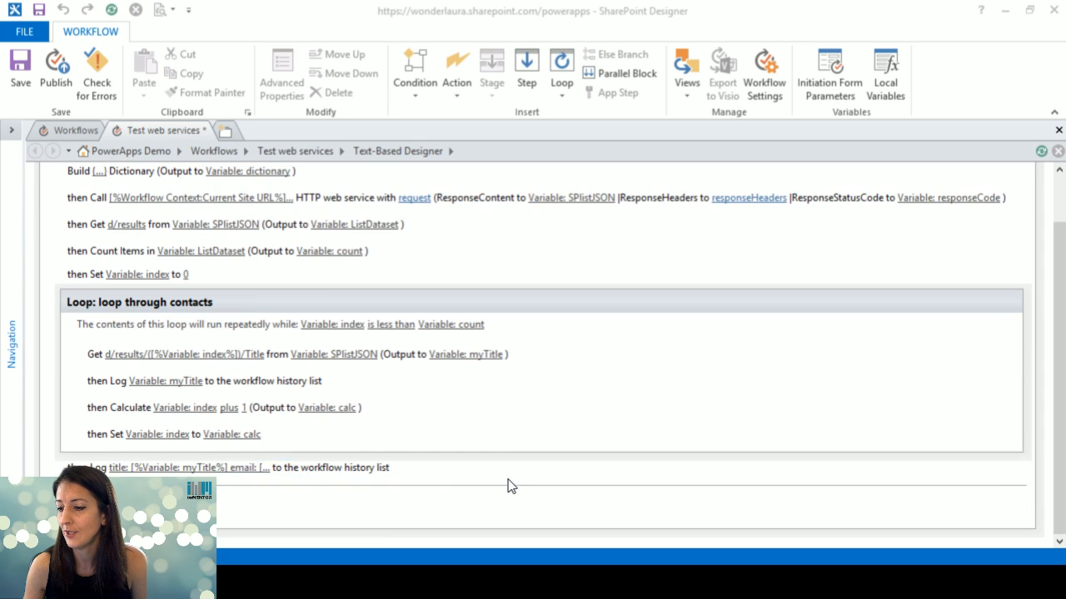
{"action": "left_click", "coordinate": [225, 469]}
{"action": "key", "text": "Delete"}
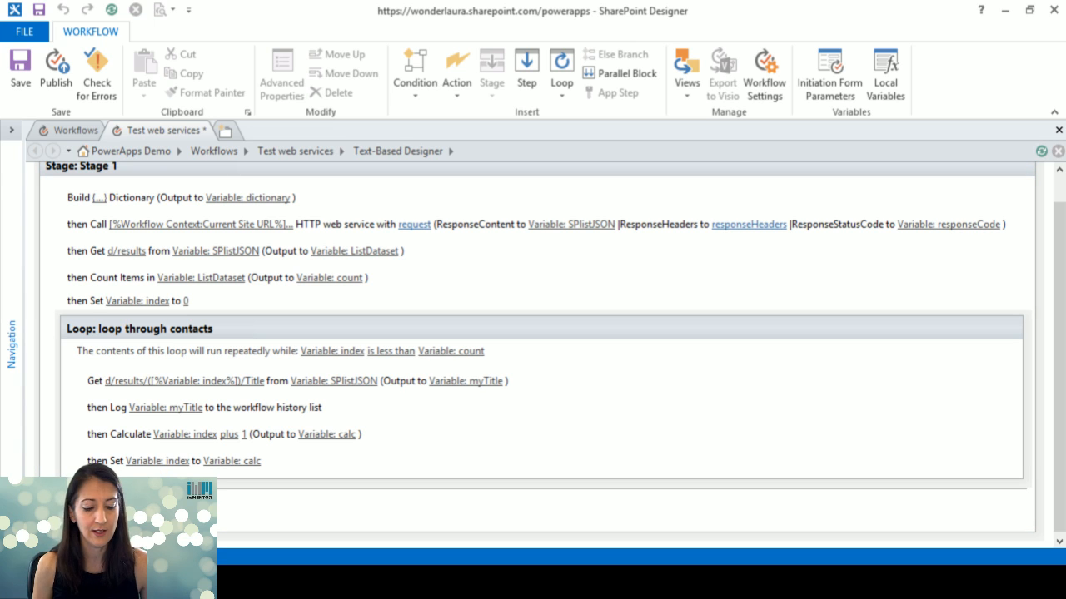
{"action": "type", "text": "log"}
{"action": "key", "text": "Return"}
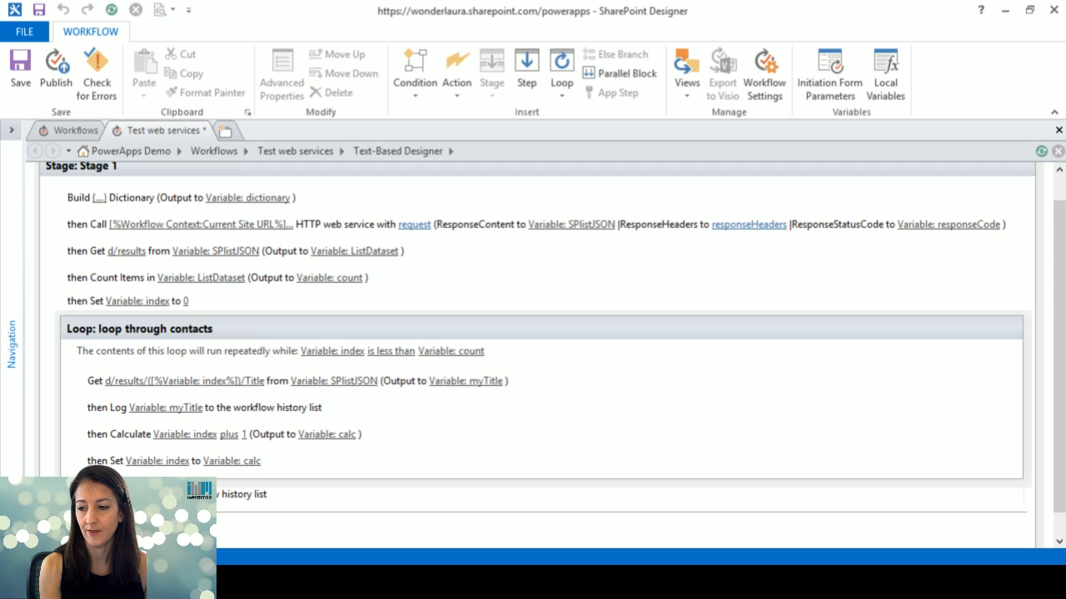
{"action": "left_click", "coordinate": [128, 494]}
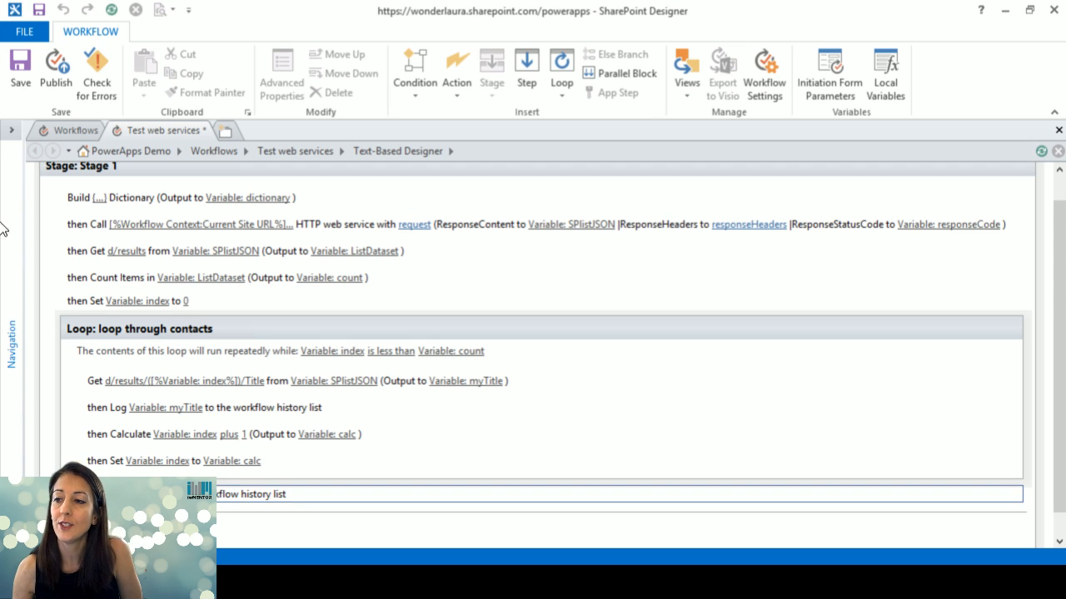
{"action": "left_click", "coordinate": [54, 75]}
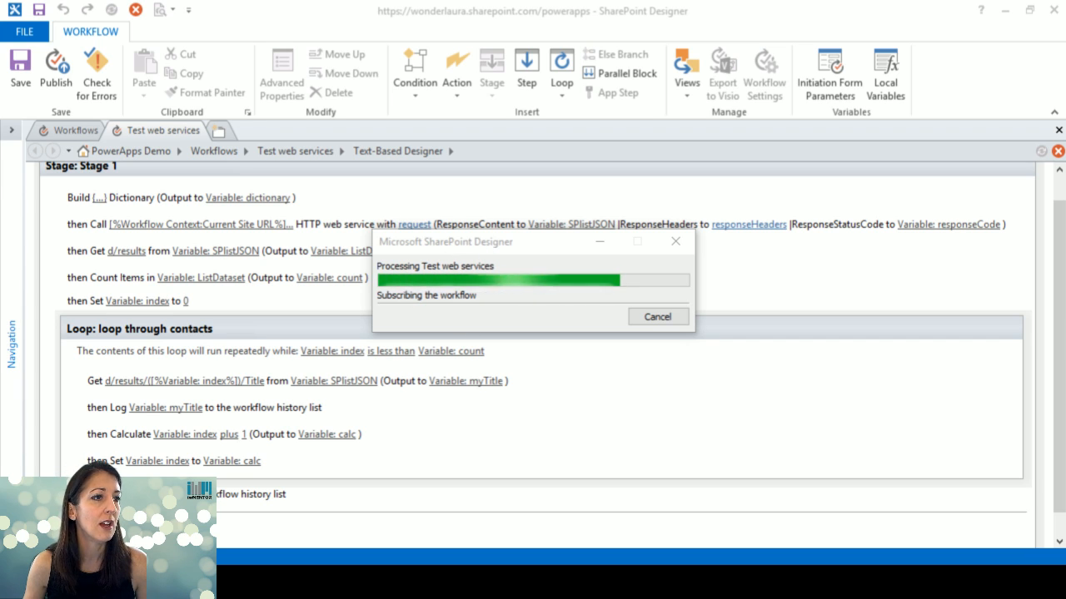
Bring the LegiScan Monitored Bills browser window in front of SharePoint Designer
{"action": "left_click_drag", "start_coordinate": [0, 62], "coordinate": [348, 19]}
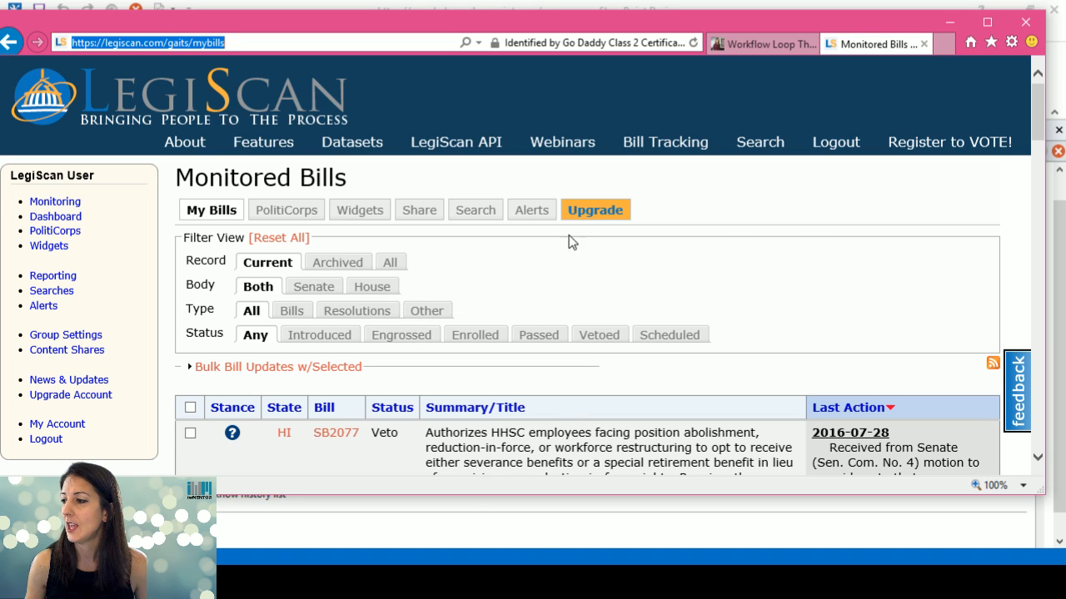
View LegiScan's API page, select the sample getMasterList call for Hawaii, then minimize the browser
{"action": "left_click", "coordinate": [463, 147]}
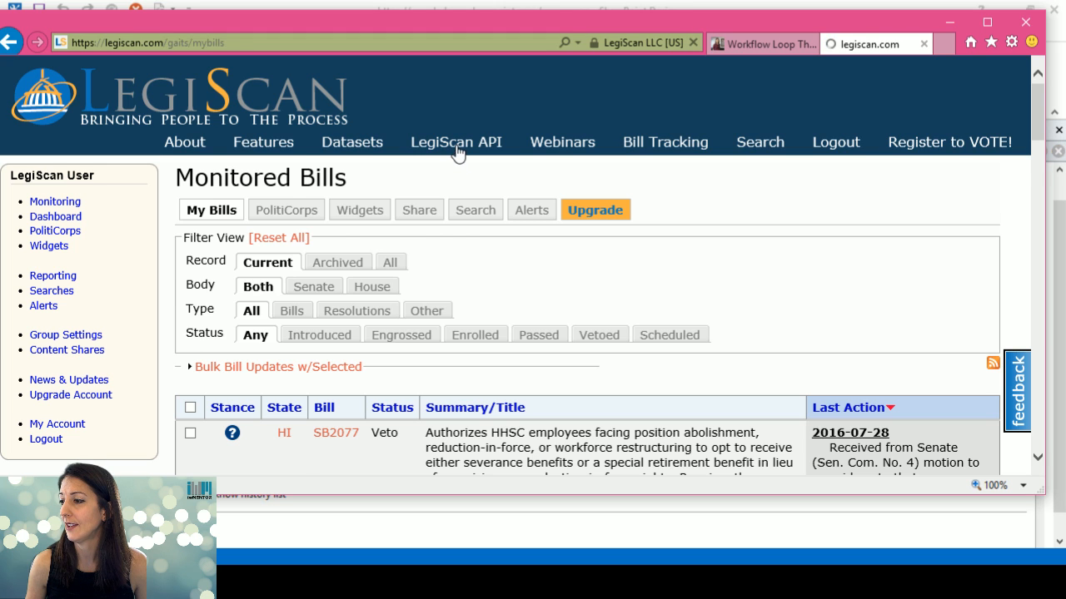
{"action": "scroll", "coordinate": [447, 353], "scroll_direction": "down", "scroll_amount": 3}
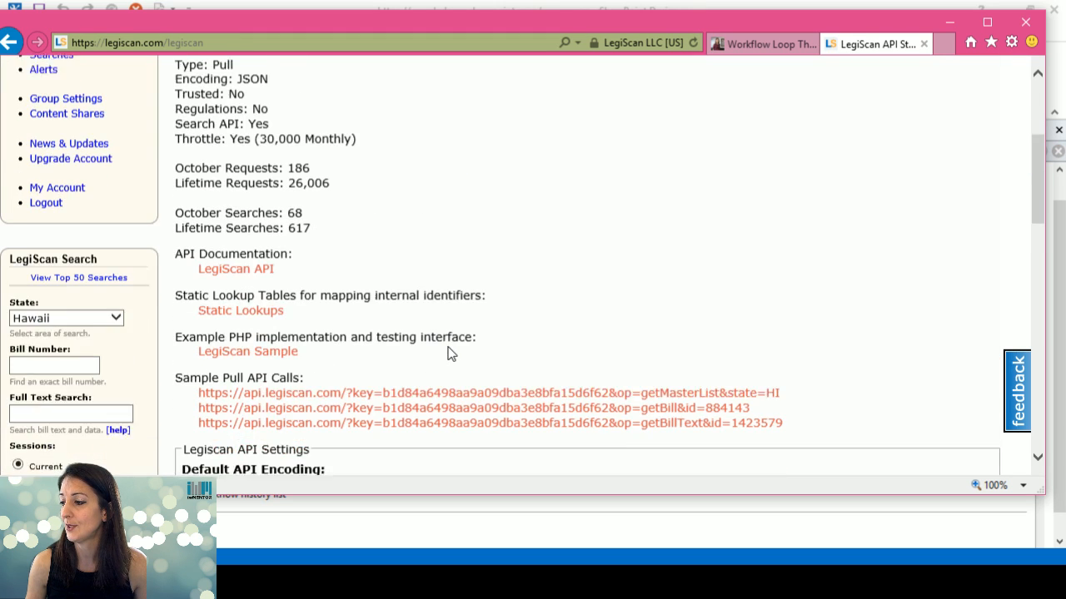
{"action": "left_click_drag", "start_coordinate": [195, 381], "coordinate": [789, 375]}
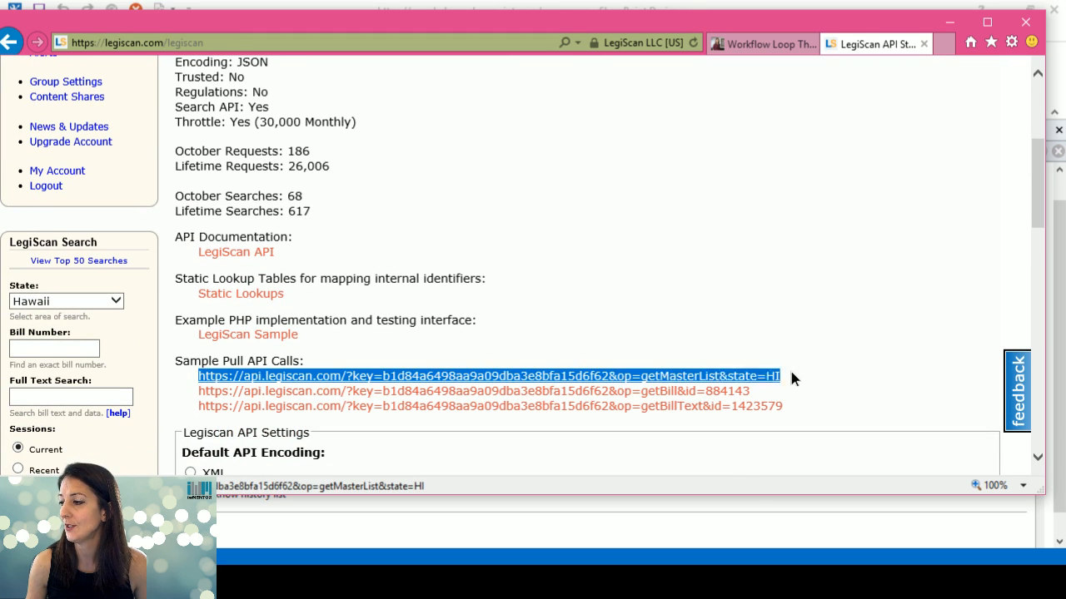
{"action": "left_click", "coordinate": [811, 383]}
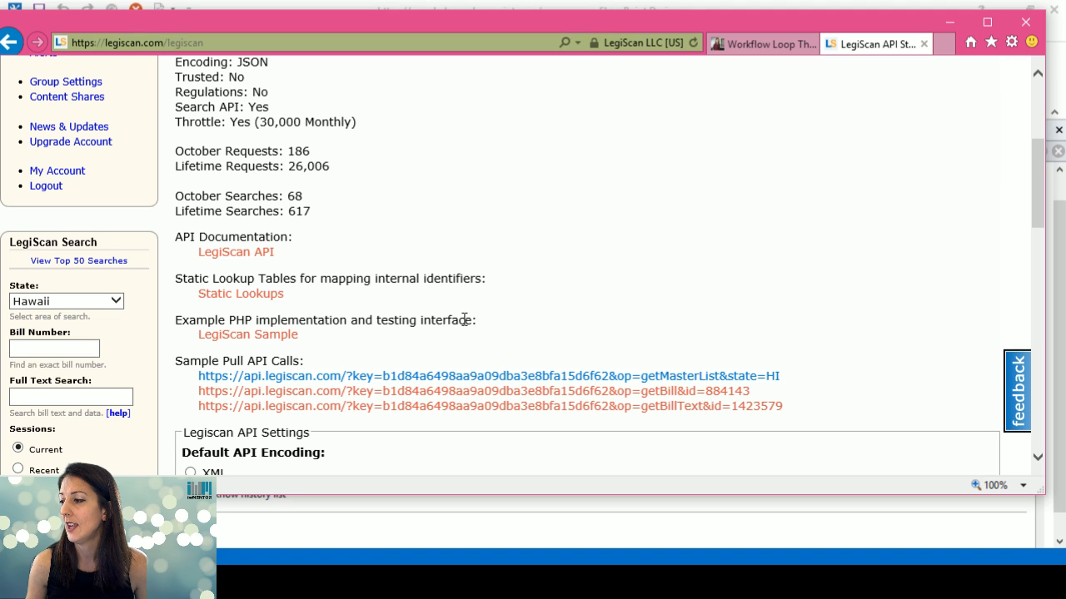
{"action": "left_click", "coordinate": [600, 301]}
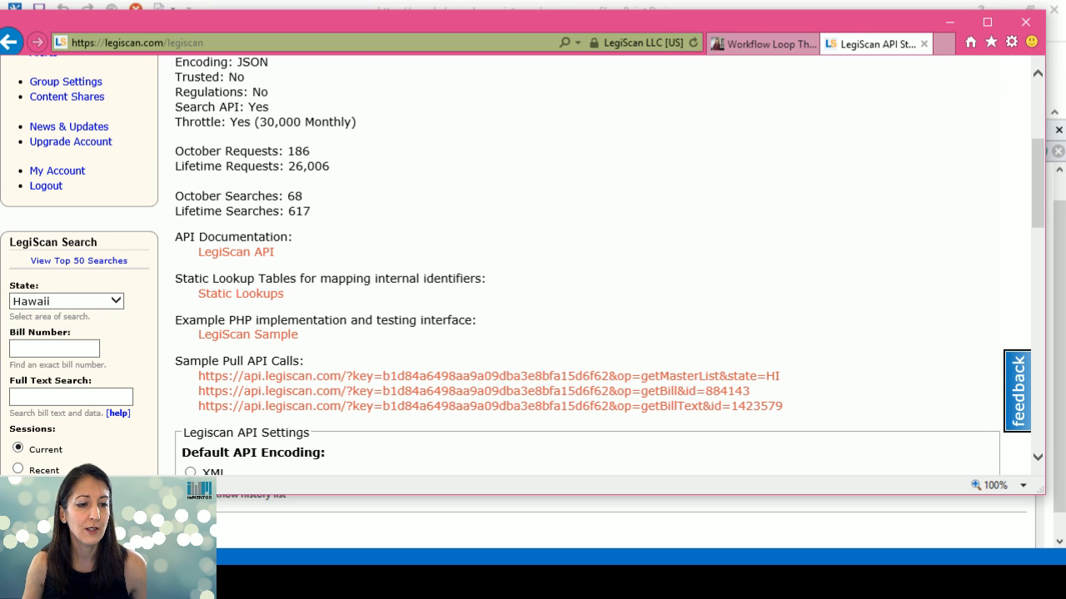
{"action": "key", "text": "alt+Tab"}
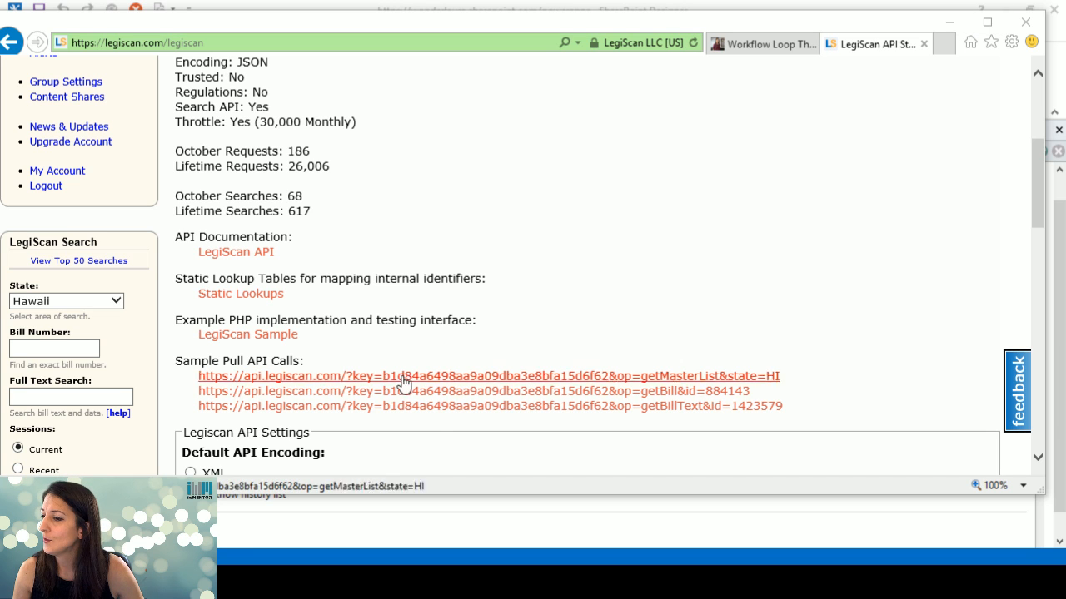
{"action": "left_click", "coordinate": [950, 23]}
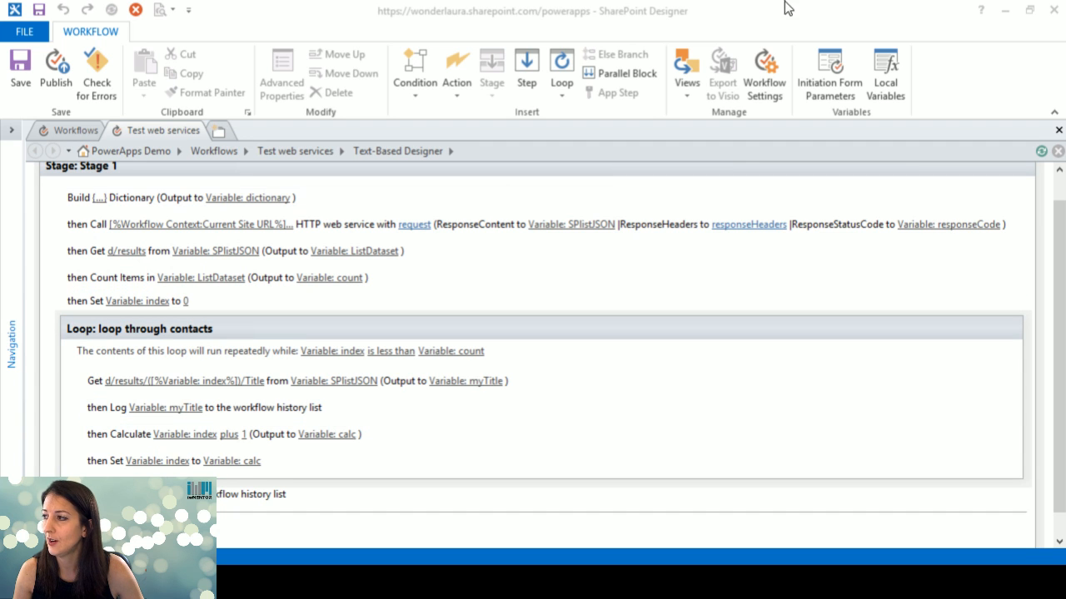
Hide SharePoint Designer and navigate the browser back to the site's Workflows page
{"action": "left_click", "coordinate": [1004, 9]}
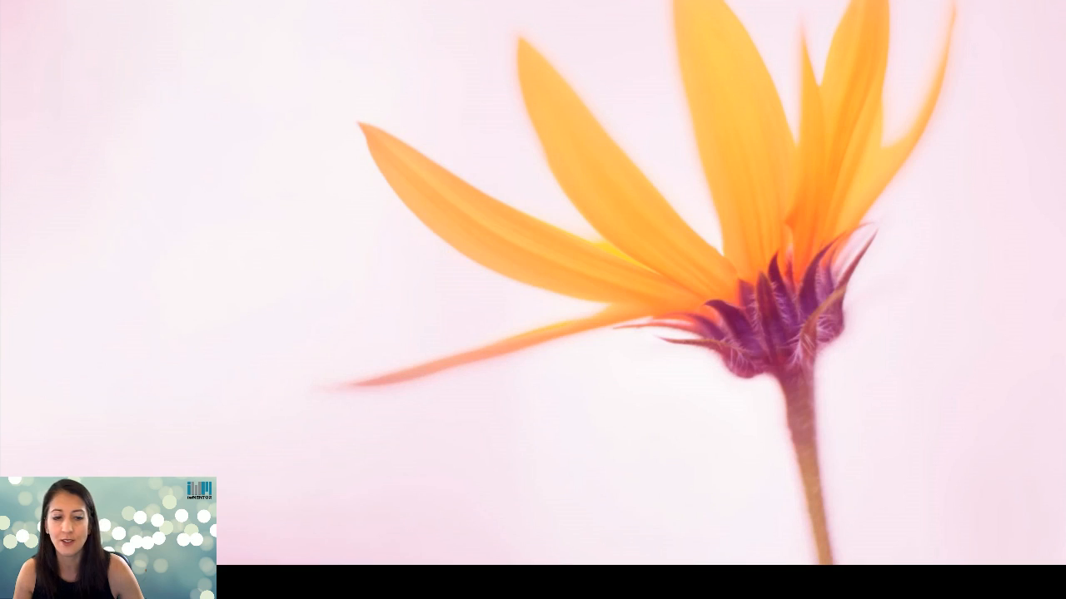
{"action": "key", "text": "alt+Tab"}
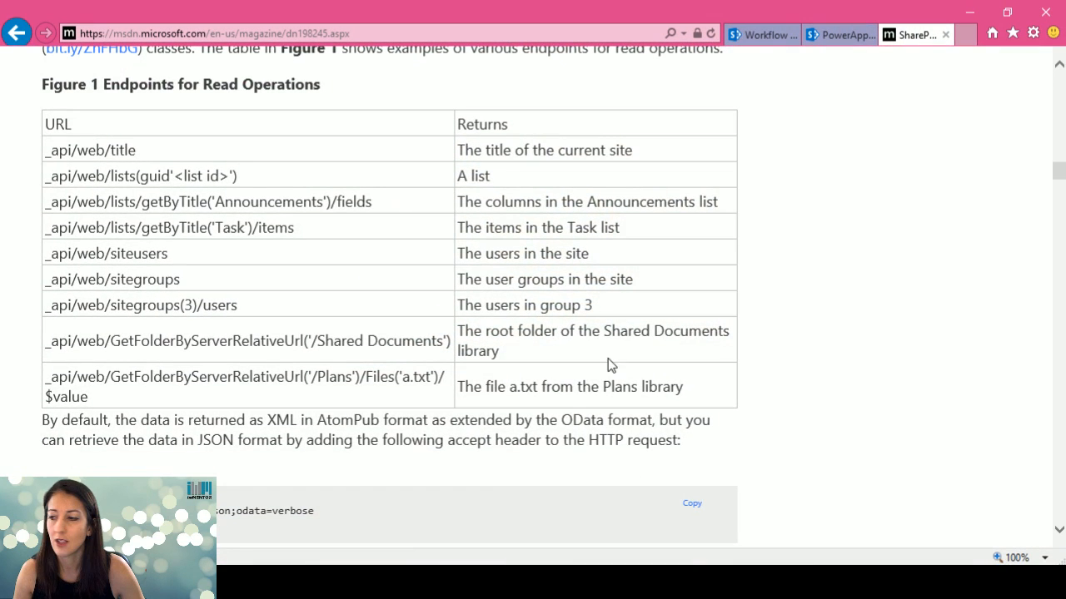
{"action": "left_click", "coordinate": [733, 35]}
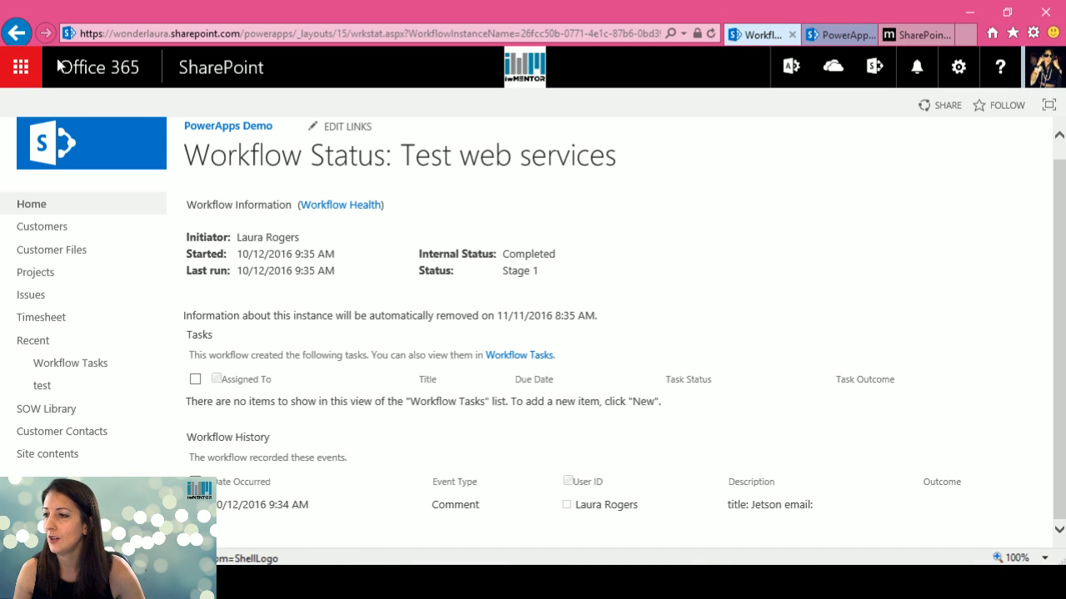
{"action": "right_click", "coordinate": [16, 35]}
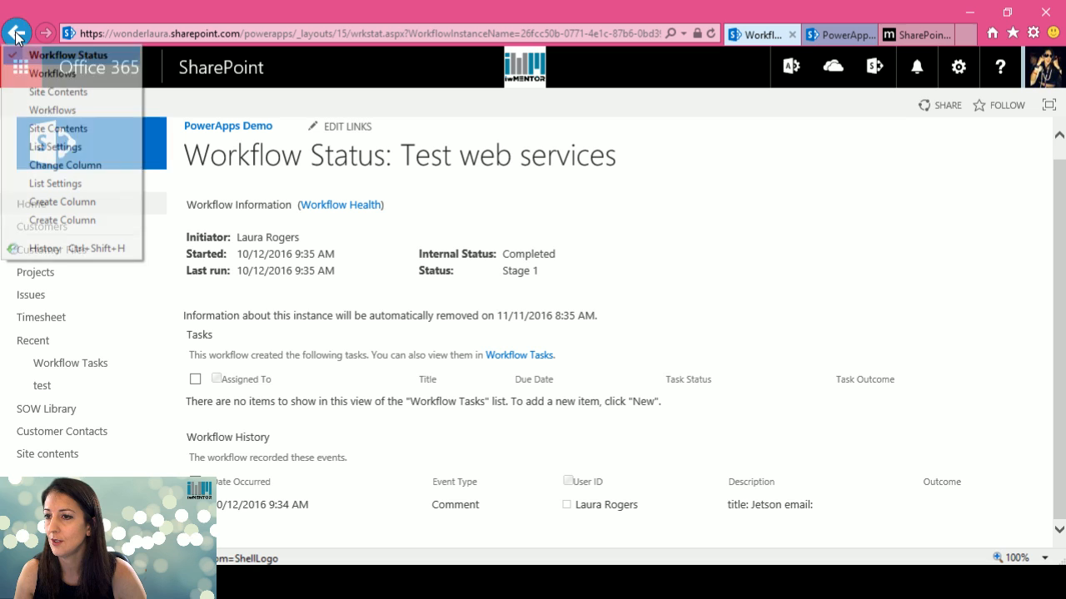
{"action": "left_click", "coordinate": [53, 74]}
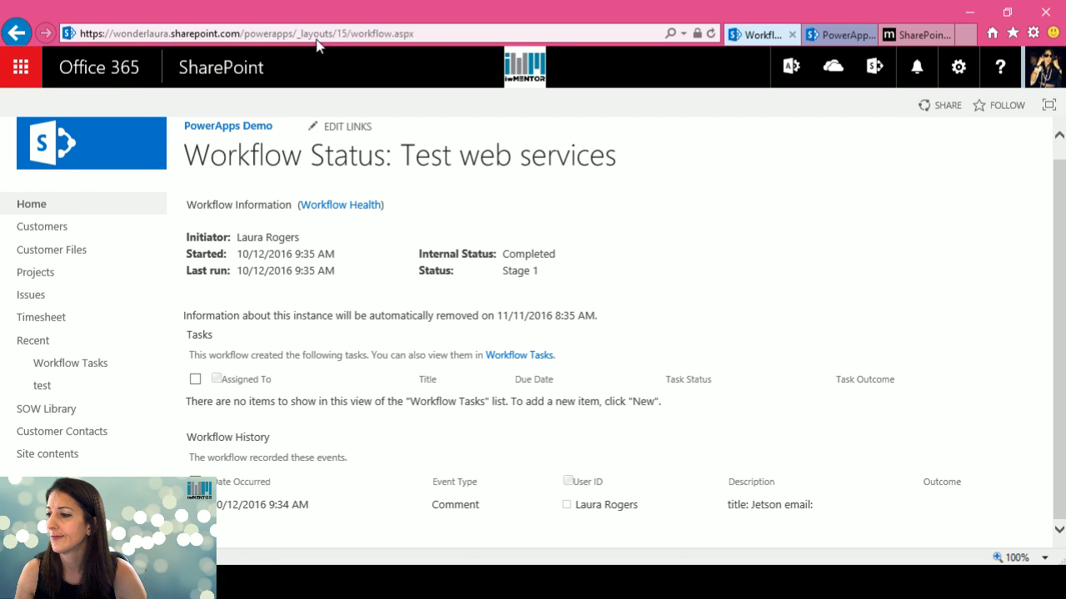
{"action": "left_click", "coordinate": [426, 33]}
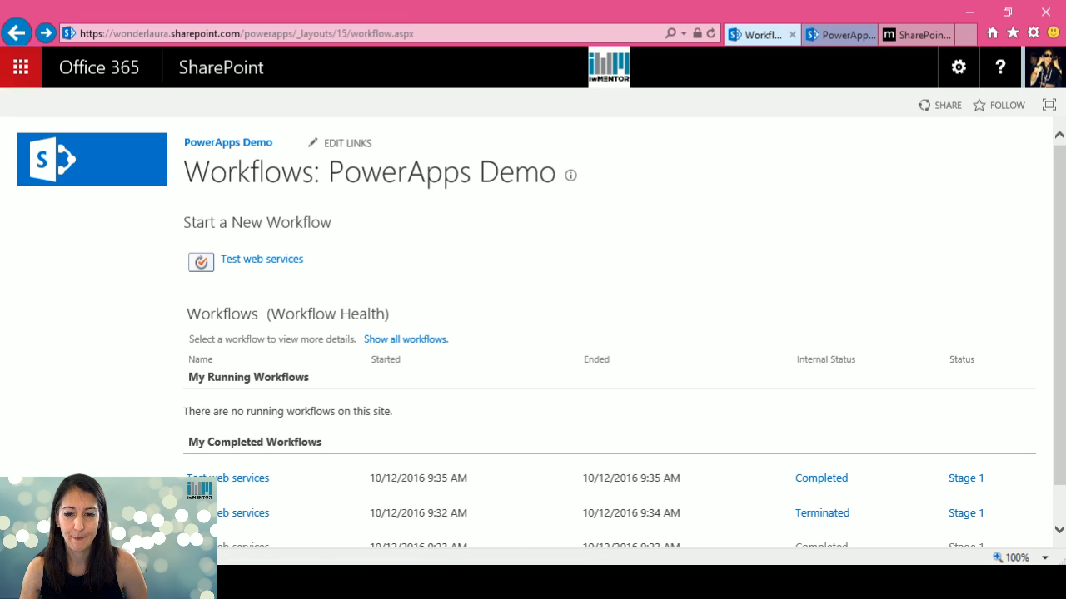
Start Test web services, reload the Workflows page, and start the workflow again
{"action": "left_click", "coordinate": [261, 260]}
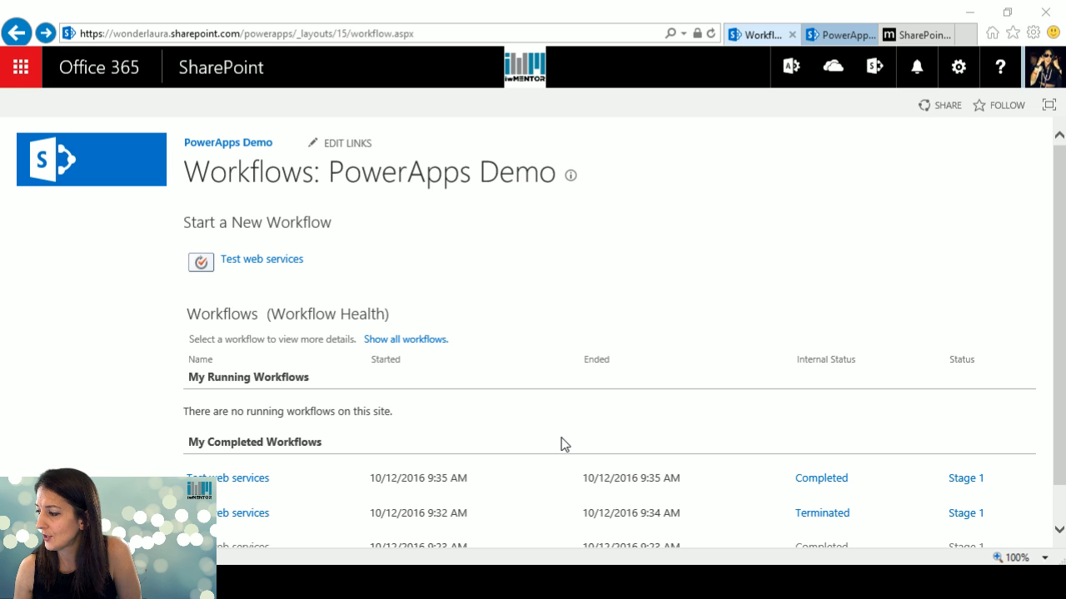
{"action": "left_click", "coordinate": [400, 33]}
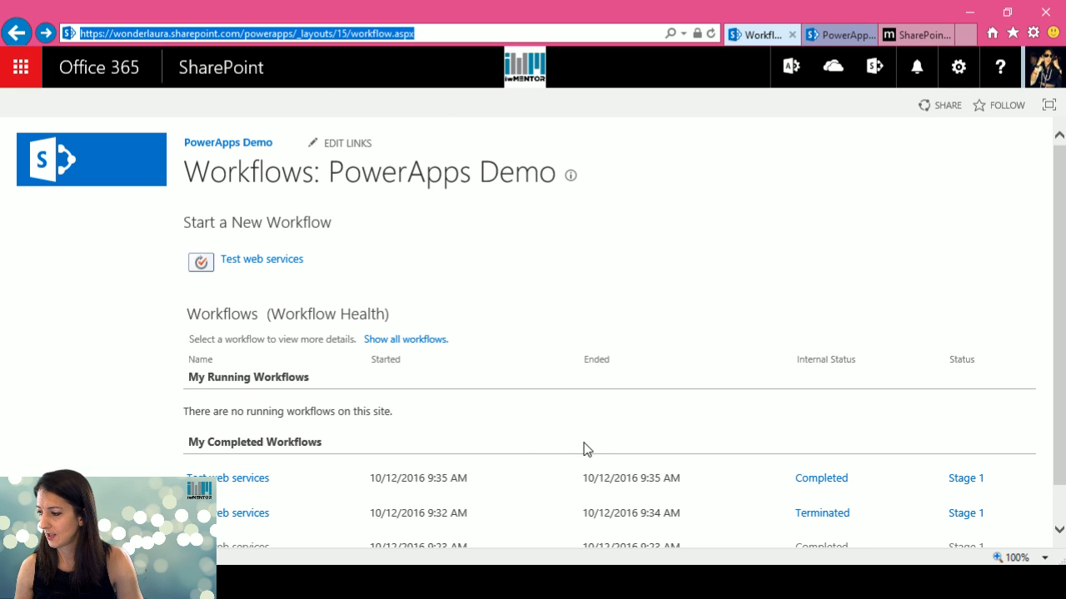
{"action": "key", "text": "Return"}
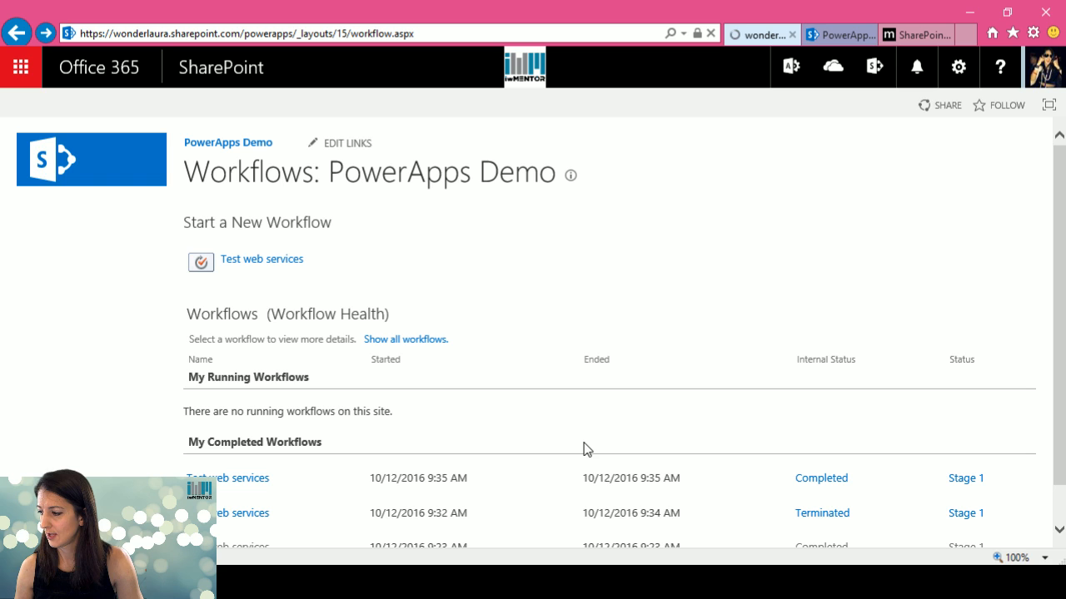
{"action": "left_click", "coordinate": [273, 262]}
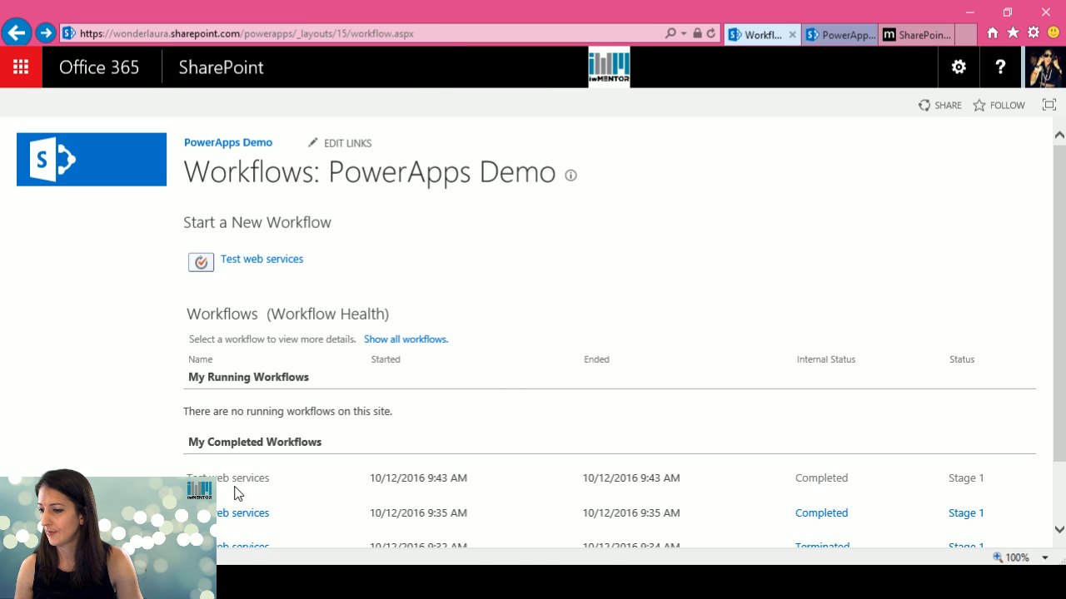
Review the 9:43 AM run's Workflow History entries, then go to the Customer Contacts list
{"action": "left_click", "coordinate": [532, 482]}
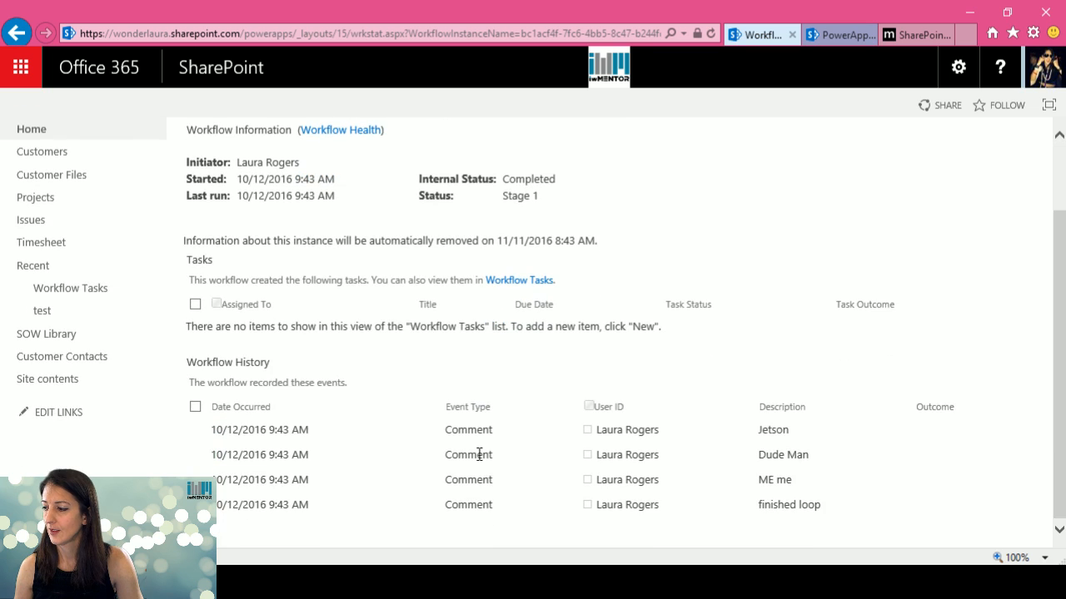
{"action": "scroll", "coordinate": [481, 461], "scroll_direction": "down", "scroll_amount": 1}
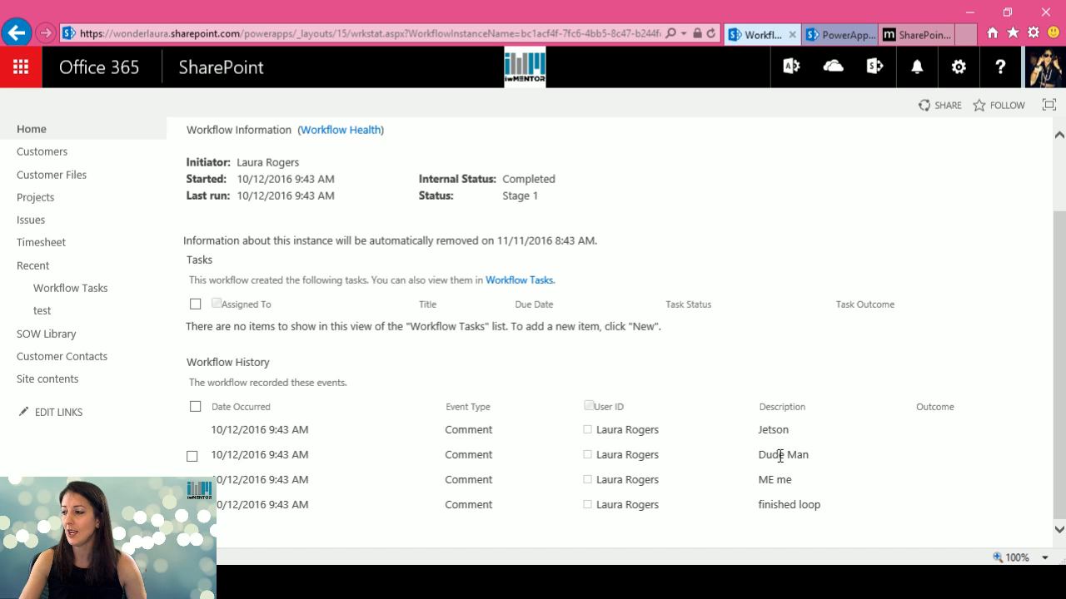
{"action": "left_click", "coordinate": [836, 35]}
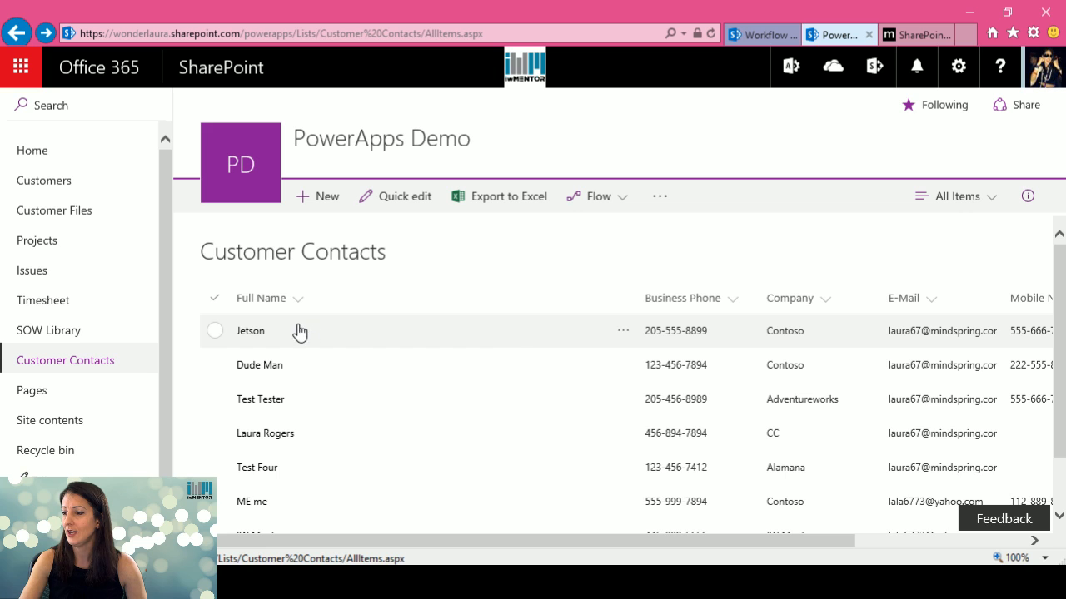
Filter Customer Contacts by Company to Contoso, return to the run's history, then switch to Notepad++
{"action": "left_click", "coordinate": [823, 299]}
{"action": "mouse_move", "coordinate": [841, 407]}
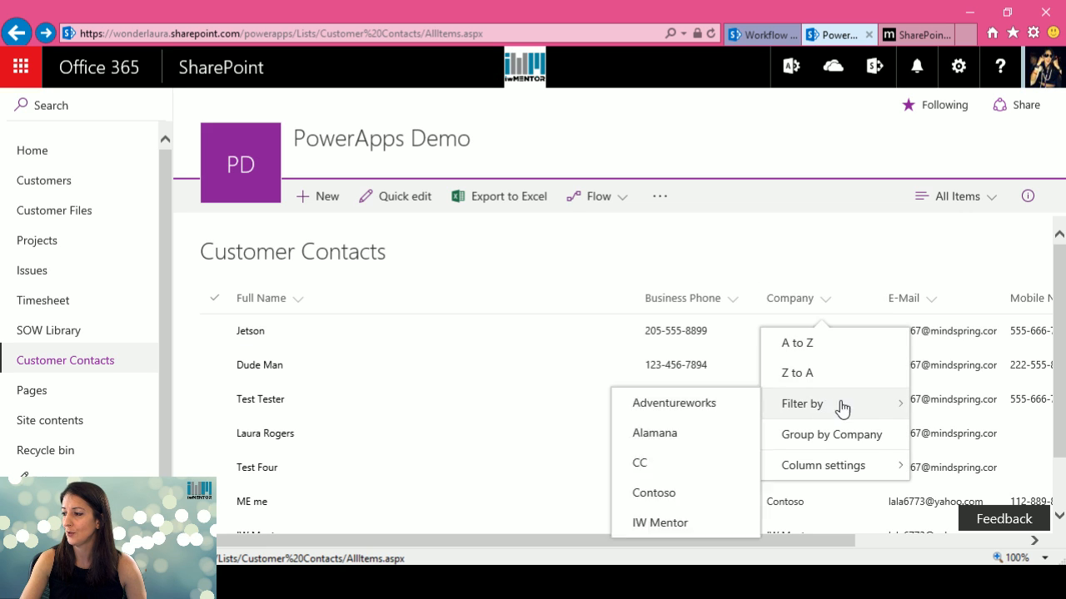
{"action": "left_click", "coordinate": [654, 497]}
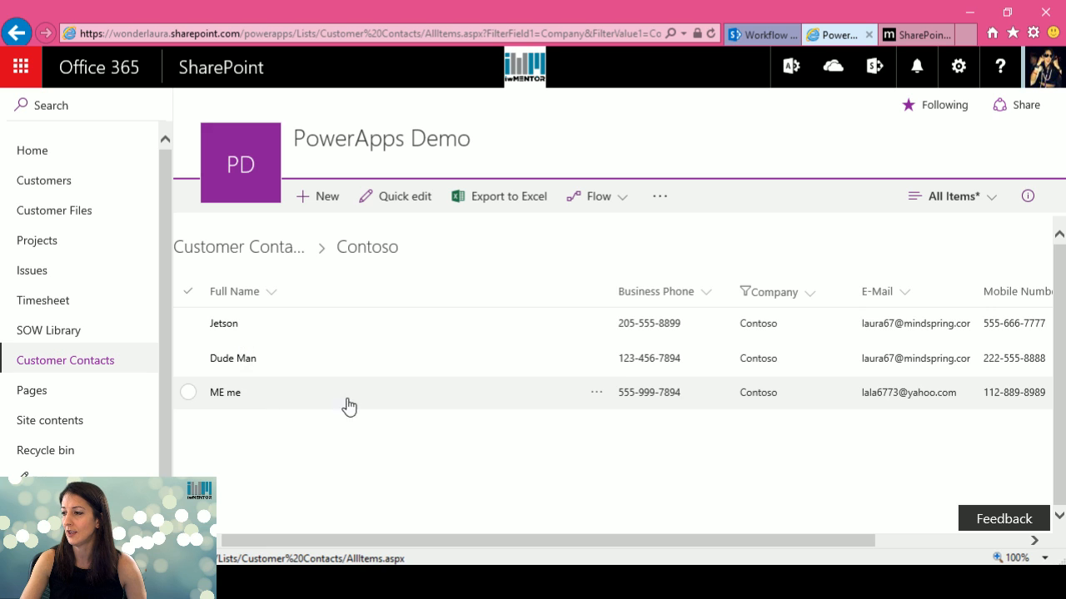
{"action": "left_click", "coordinate": [761, 35]}
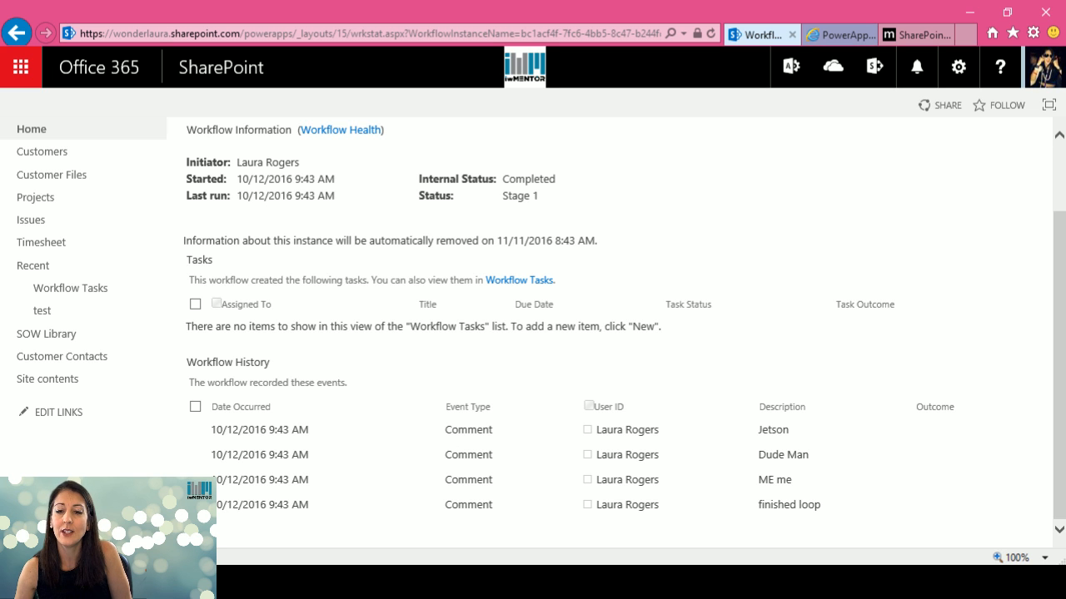
{"action": "key", "text": "alt+Tab"}
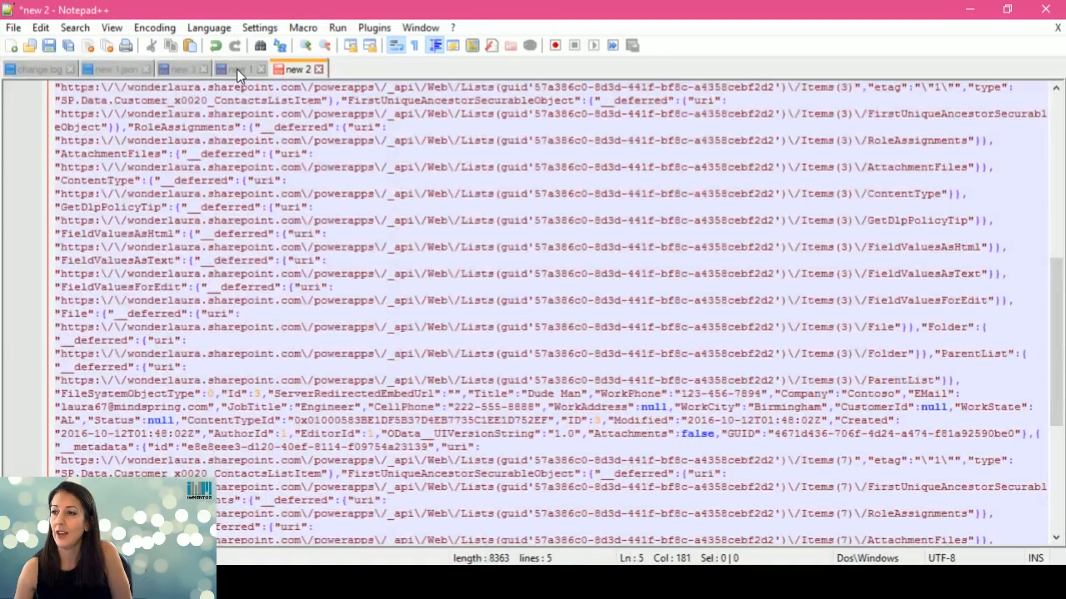
Bring up Notepad++'s 'new 1' document holding the LegiScan bill JSON
{"action": "left_click", "coordinate": [237, 70]}
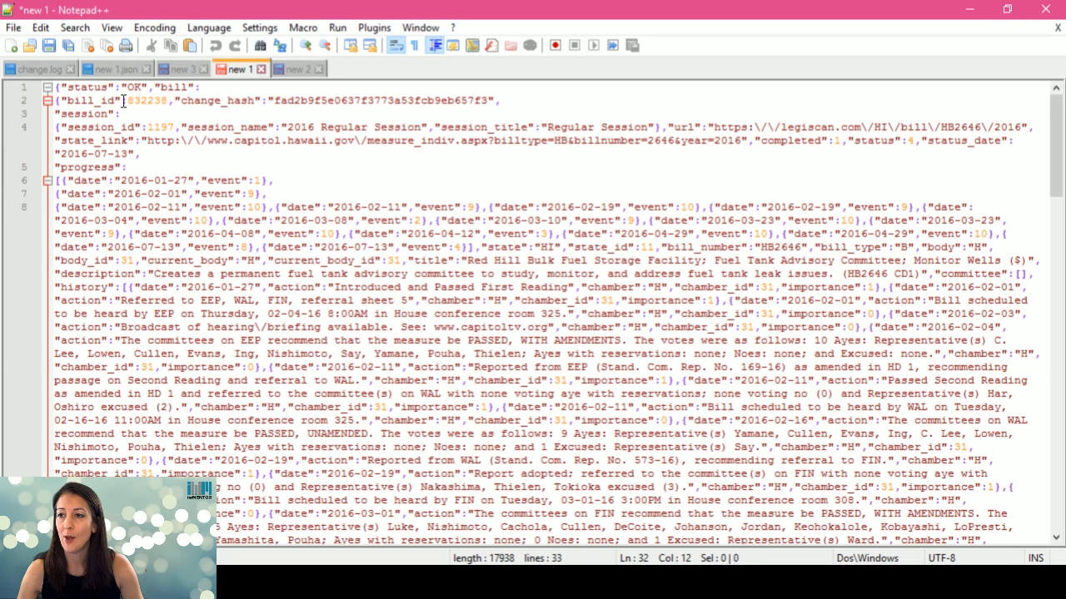
Break the bill JSON's progress entries onto separate lines and scroll down to the sponsors section
{"action": "left_click_drag", "start_coordinate": [129, 102], "coordinate": [196, 102]}
{"action": "left_click", "coordinate": [249, 103]}
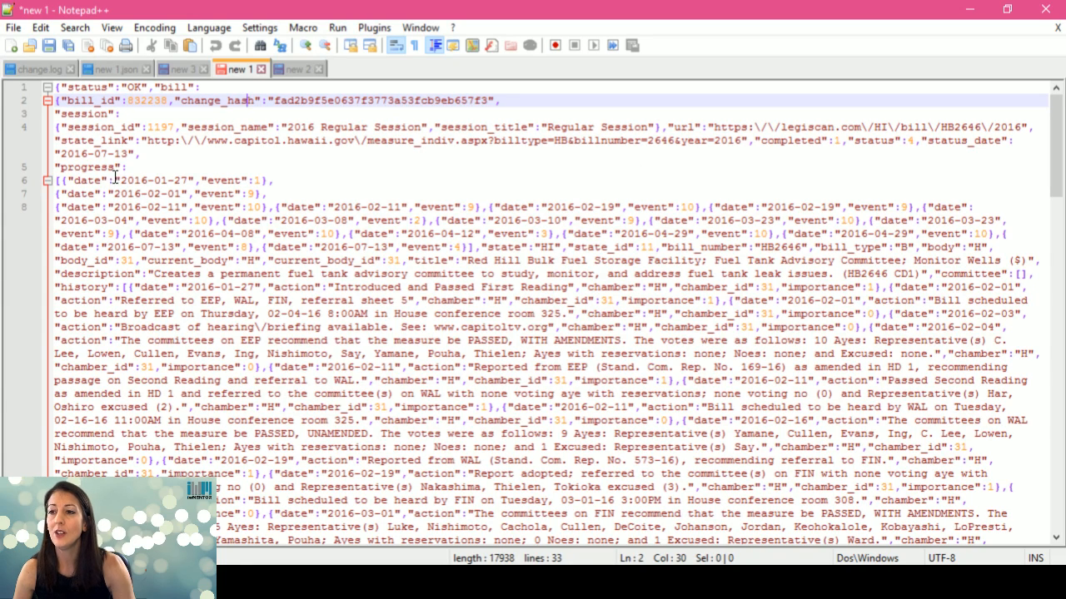
{"action": "left_click", "coordinate": [278, 208]}
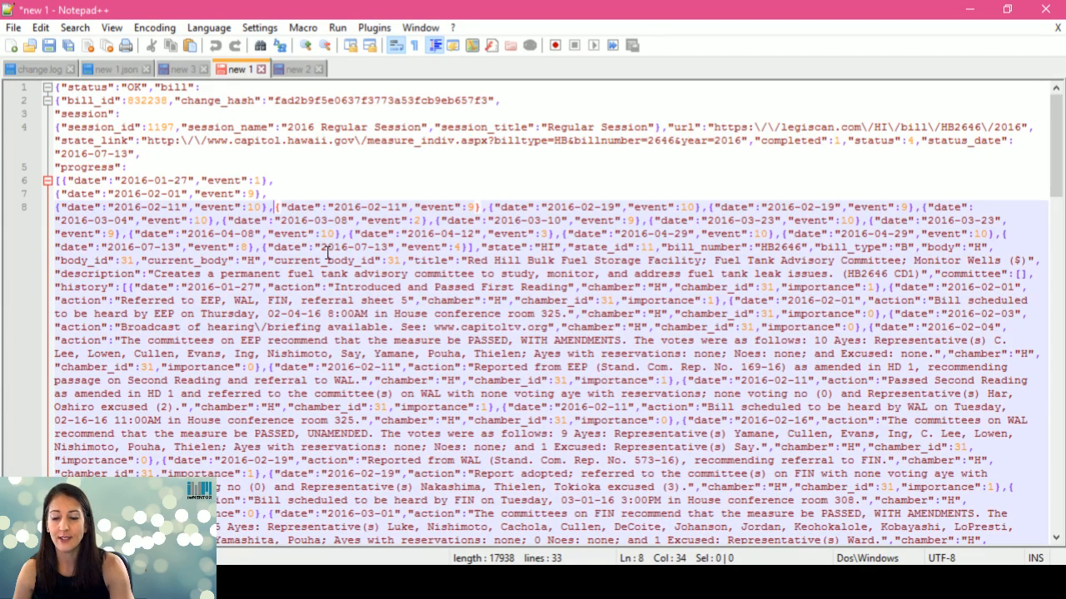
{"action": "key", "text": "Return"}
{"action": "scroll", "coordinate": [327, 250], "scroll_direction": "down", "scroll_amount": 3}
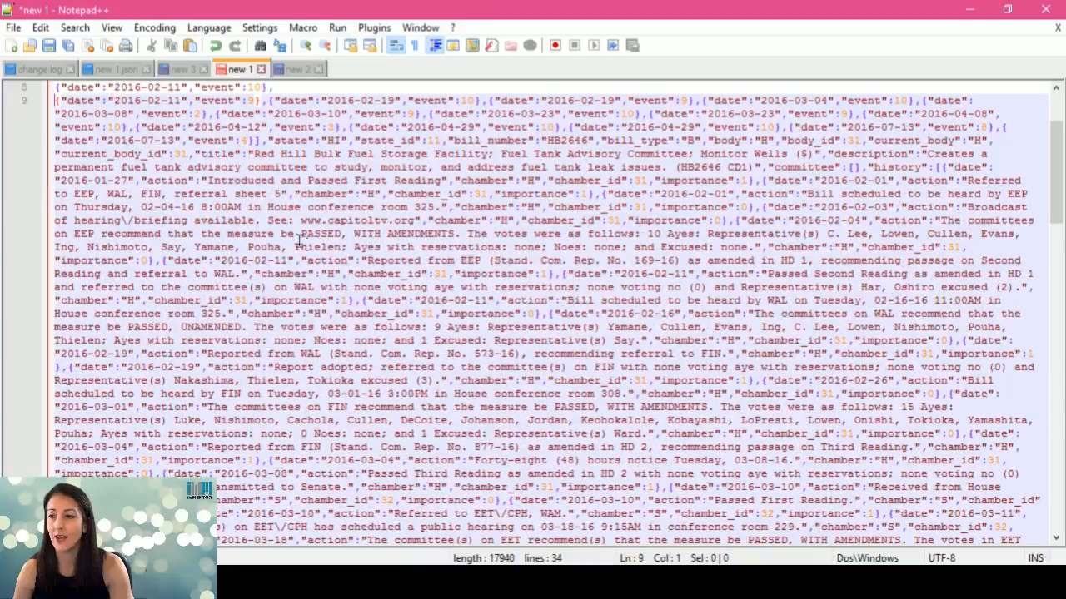
{"action": "left_click", "coordinate": [269, 101]}
{"action": "key", "text": "Return"}
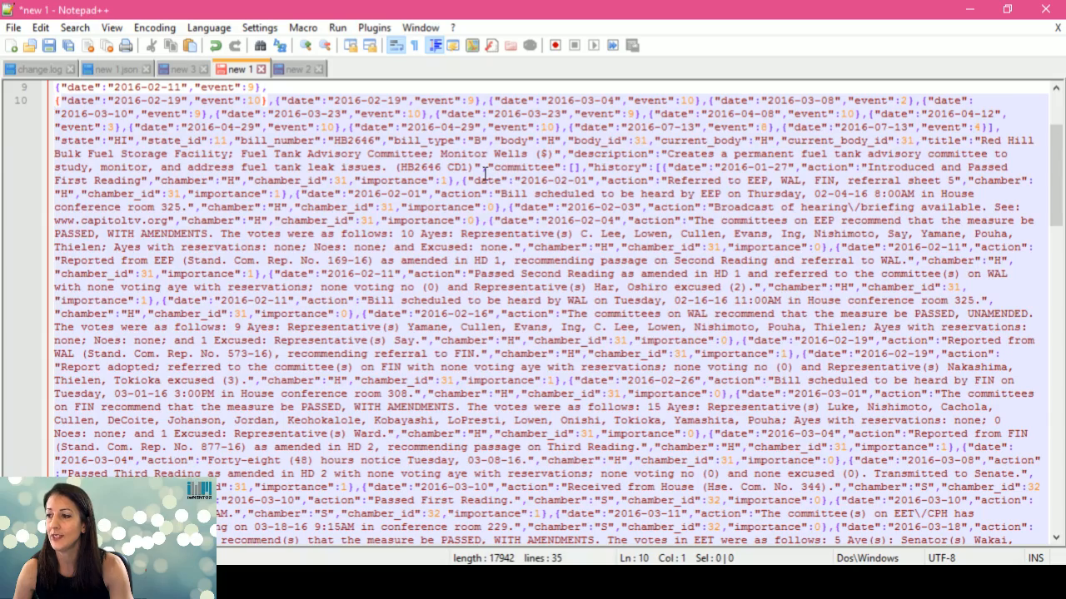
{"action": "left_click", "coordinate": [273, 100]}
{"action": "key", "text": "Return"}
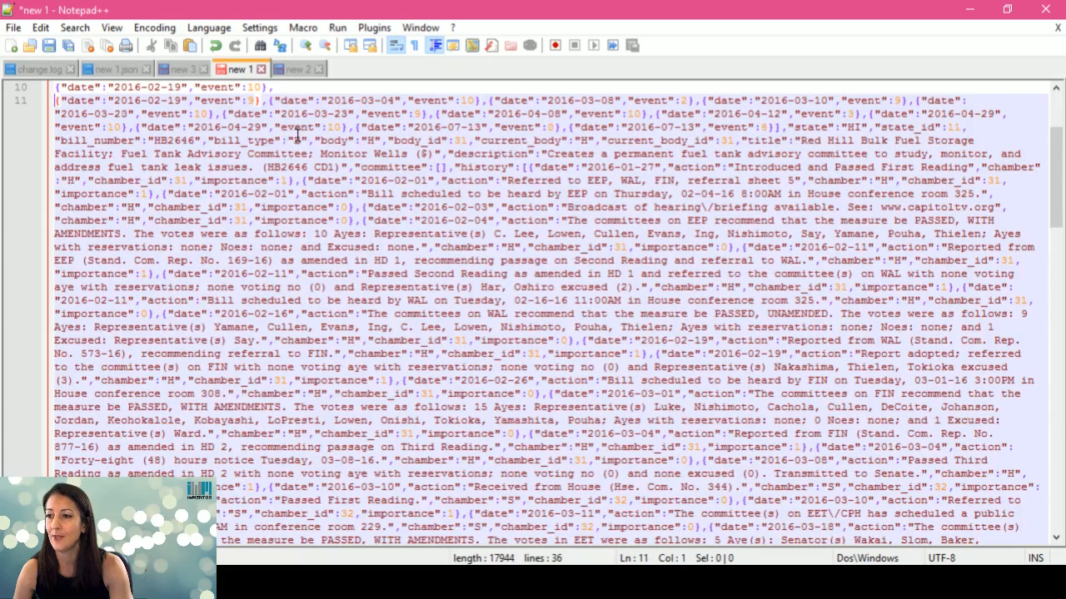
{"action": "scroll", "coordinate": [468, 268], "scroll_direction": "down", "scroll_amount": 7}
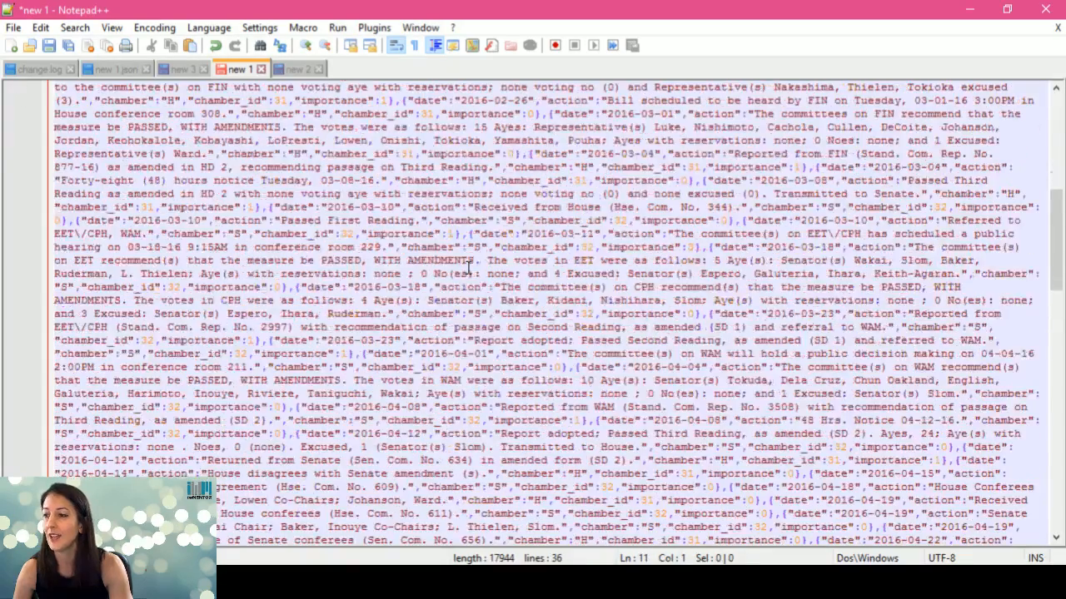
{"action": "scroll", "coordinate": [346, 247], "scroll_direction": "down", "scroll_amount": 9}
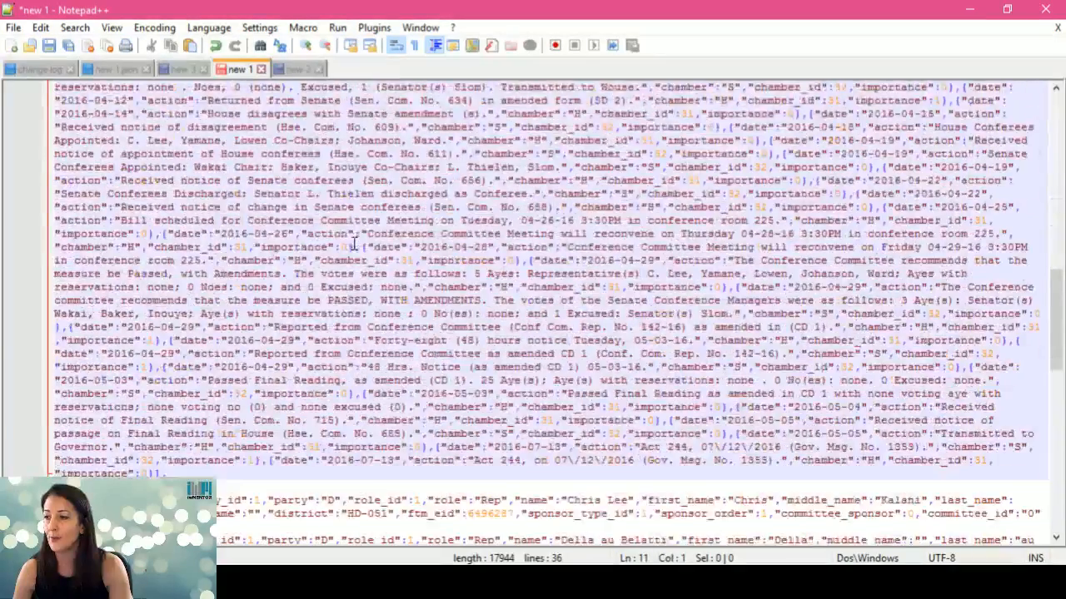
{"action": "scroll", "coordinate": [353, 242], "scroll_direction": "down", "scroll_amount": 6}
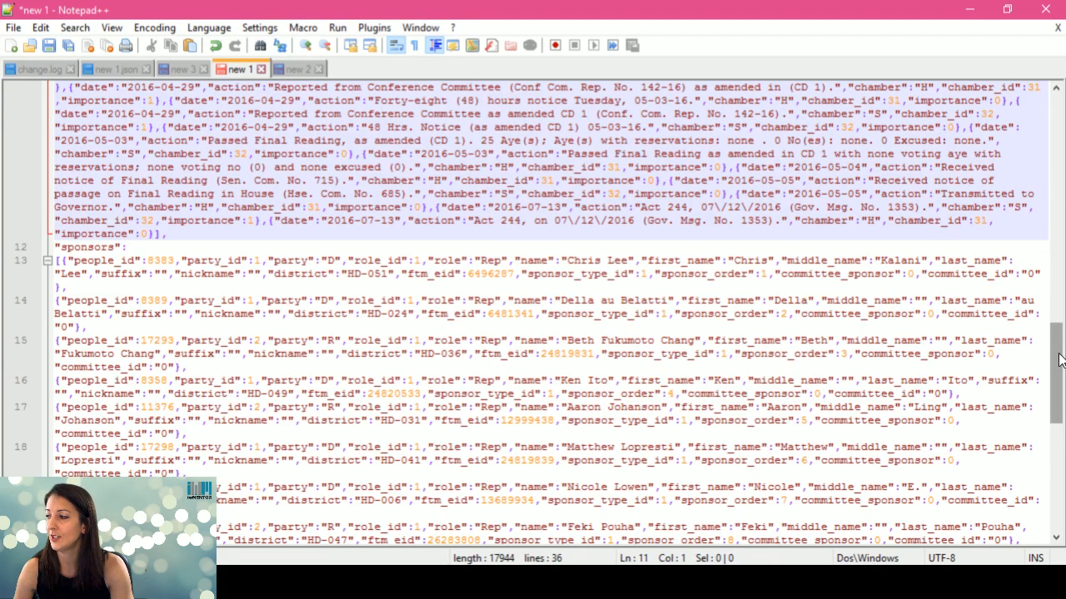
{"action": "left_click_drag", "start_coordinate": [1056, 356], "coordinate": [1057, 376]}
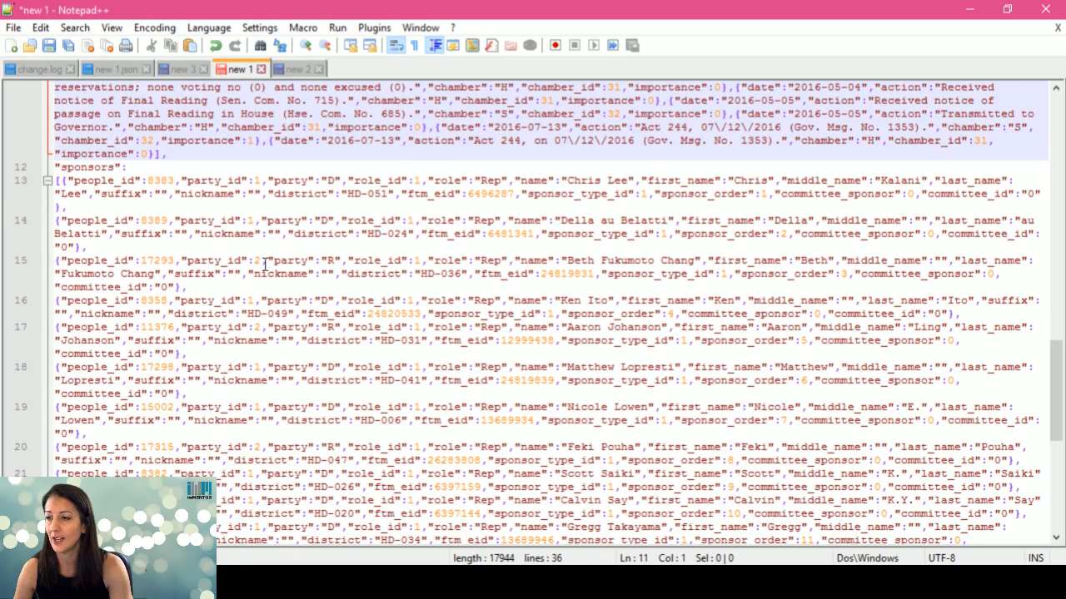
{"action": "double_click", "coordinate": [279, 180]}
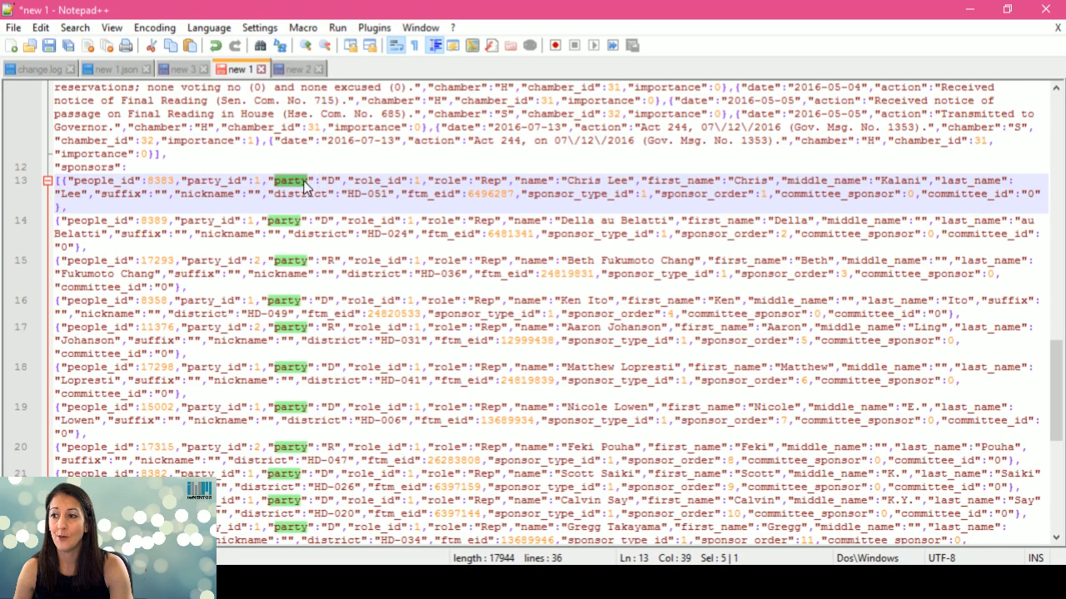
{"action": "left_click", "coordinate": [533, 181]}
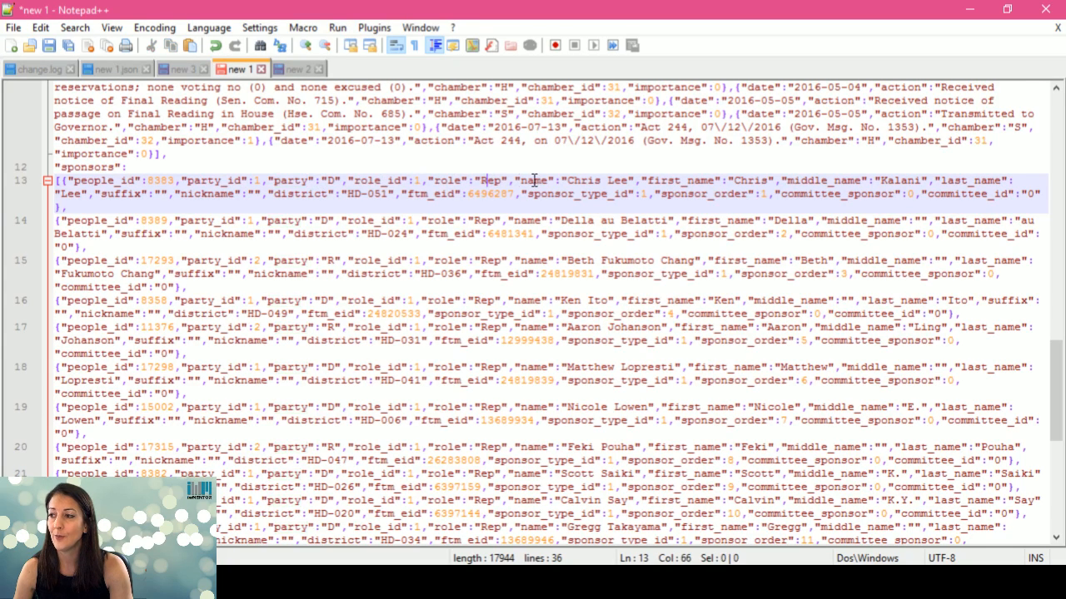
{"action": "left_click_drag", "start_coordinate": [522, 181], "coordinate": [561, 180]}
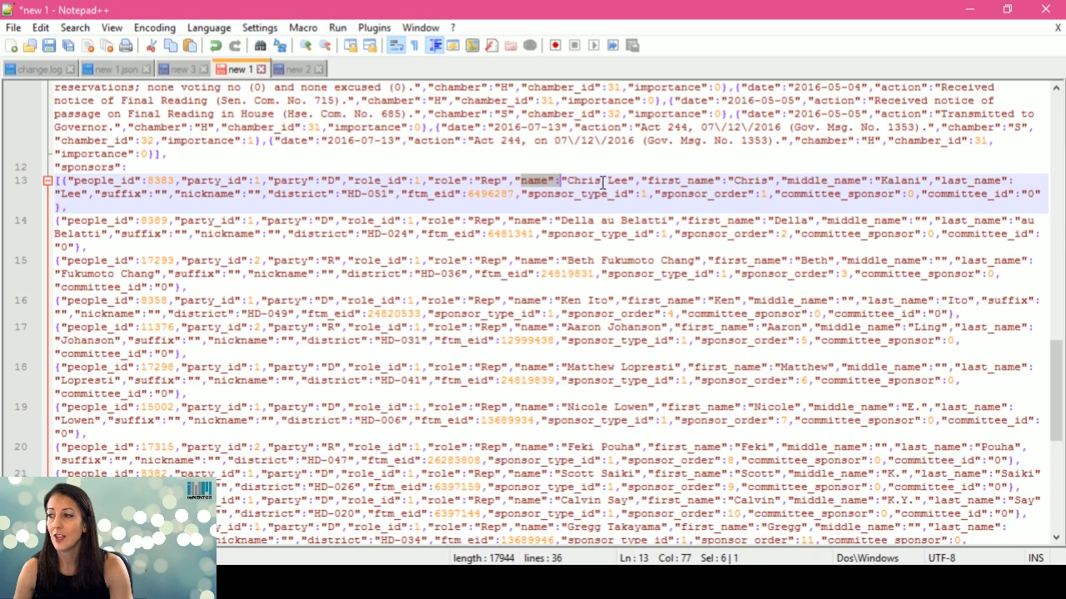
{"action": "scroll", "coordinate": [443, 222], "scroll_direction": "down", "scroll_amount": 1}
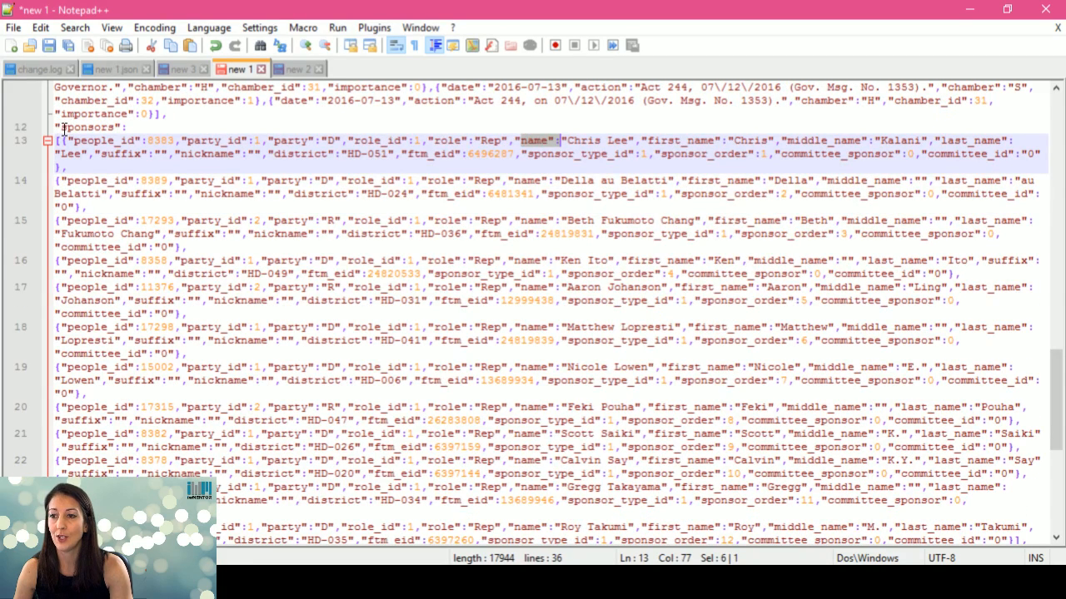
{"action": "left_click_drag", "start_coordinate": [62, 129], "coordinate": [114, 128]}
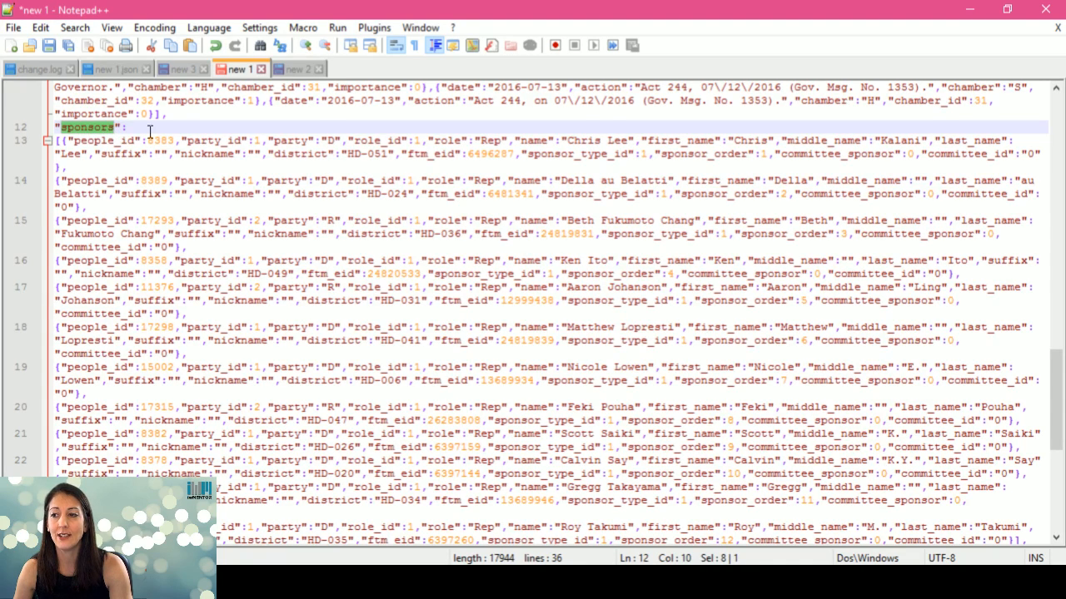
{"action": "double_click", "coordinate": [531, 140]}
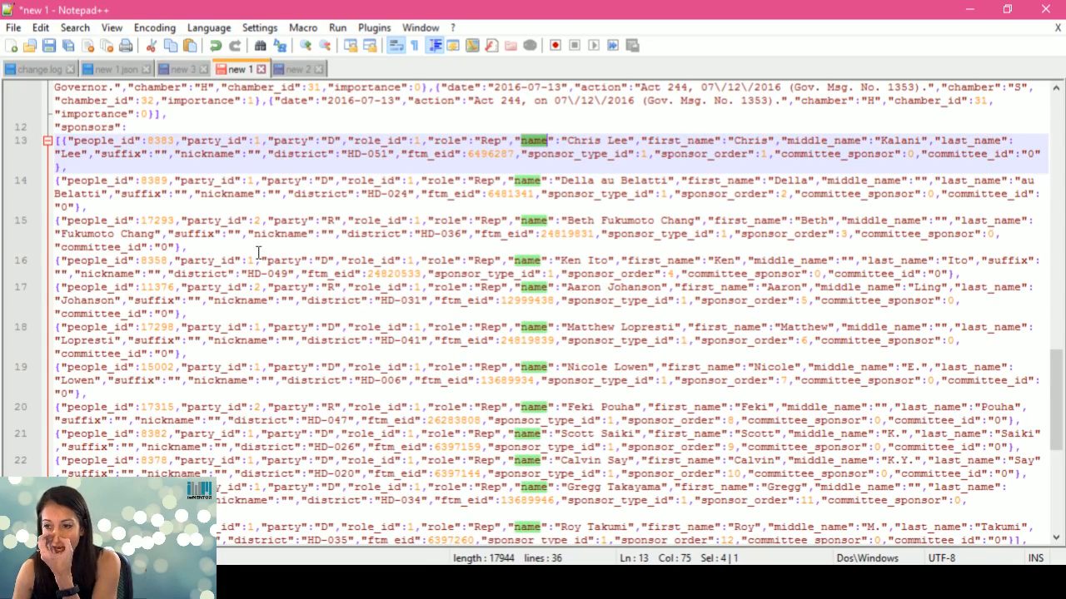
Split the calendar hearing entries on lines 36–38 onto their own lines, then return to SharePoint Designer
{"action": "scroll", "coordinate": [258, 250], "scroll_direction": "down", "scroll_amount": 5}
{"action": "scroll", "coordinate": [262, 251], "scroll_direction": "down", "scroll_amount": 4}
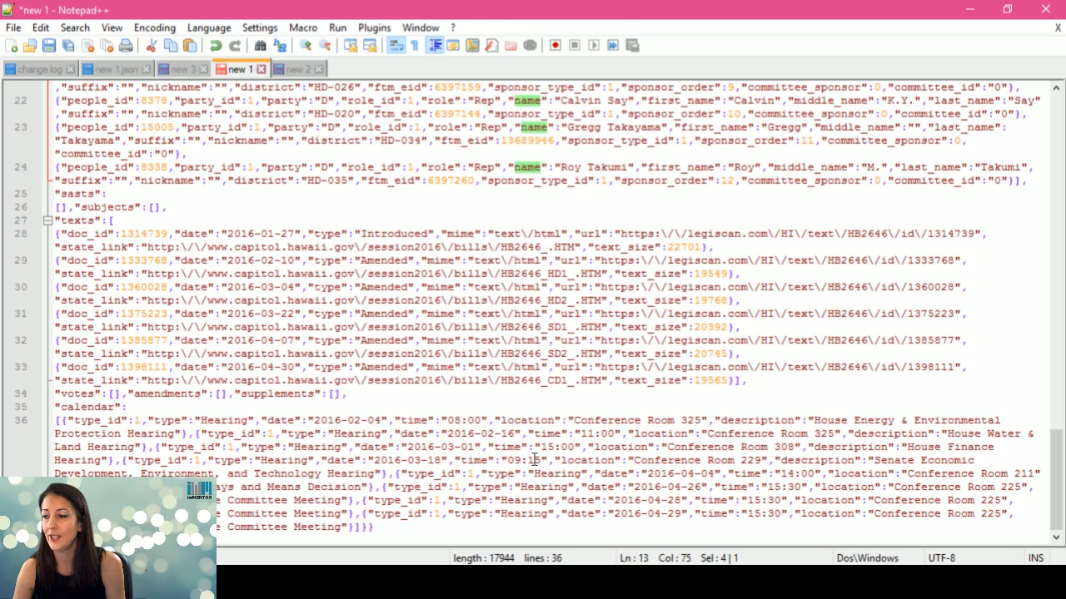
{"action": "left_click", "coordinate": [198, 434]}
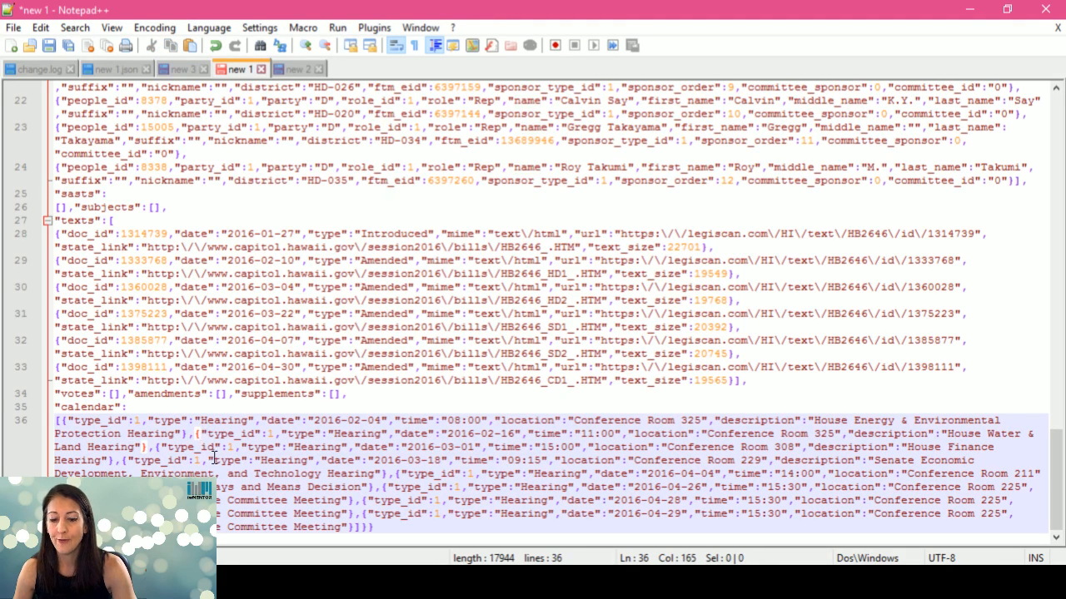
{"action": "key", "text": "Return"}
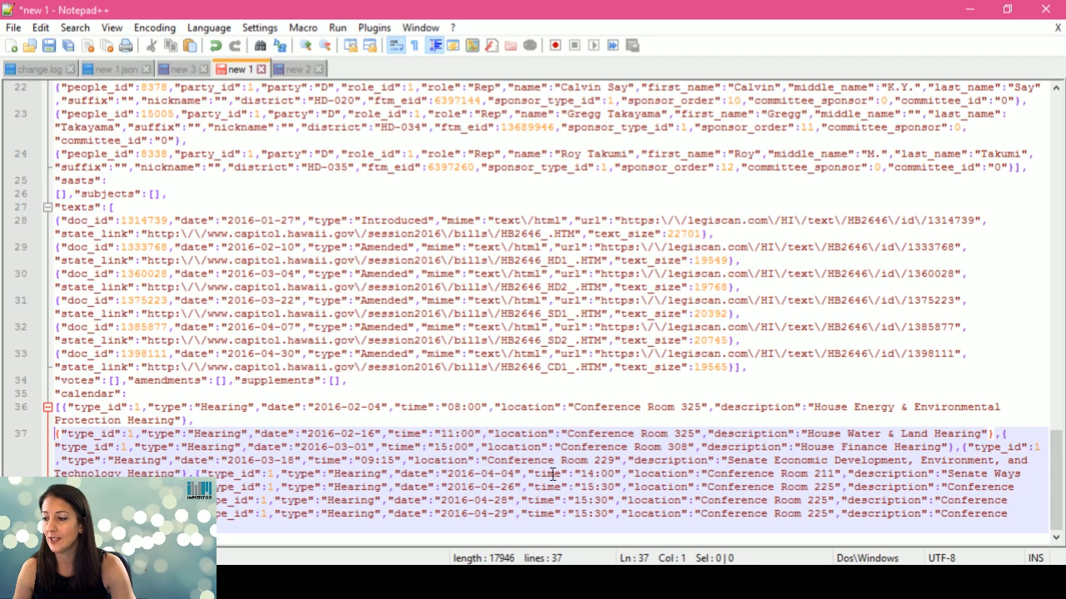
{"action": "left_click", "coordinate": [961, 447]}
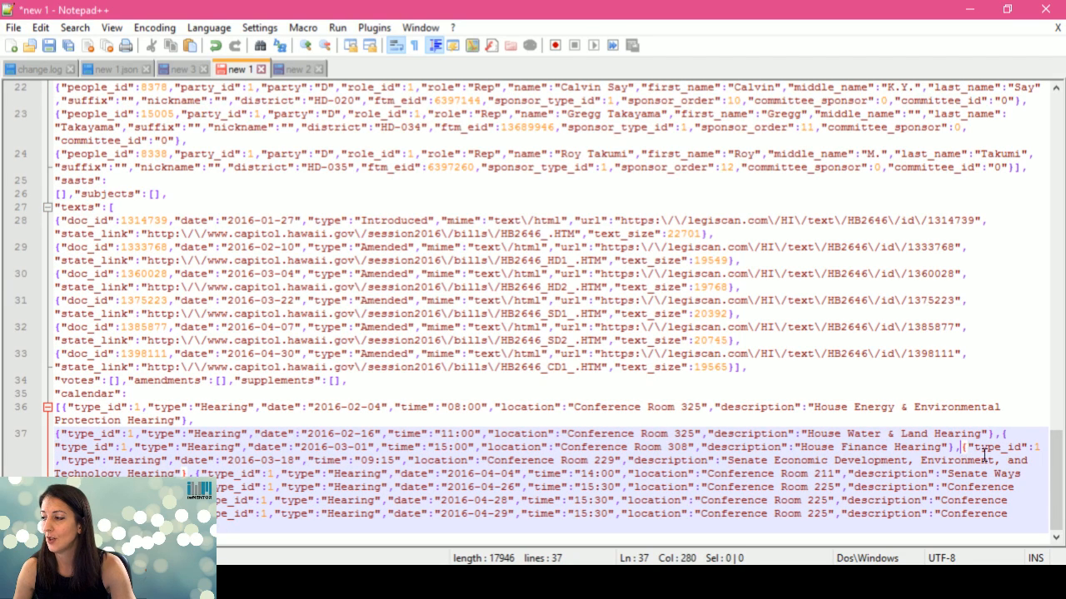
{"action": "key", "text": "Return"}
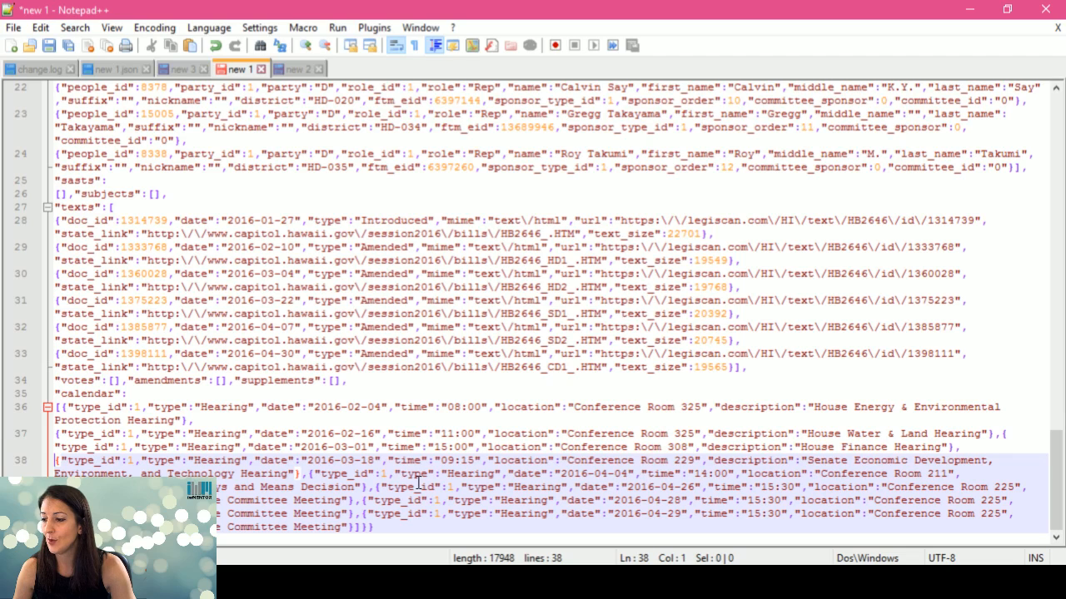
{"action": "left_click", "coordinate": [308, 474]}
{"action": "key", "text": "Return"}
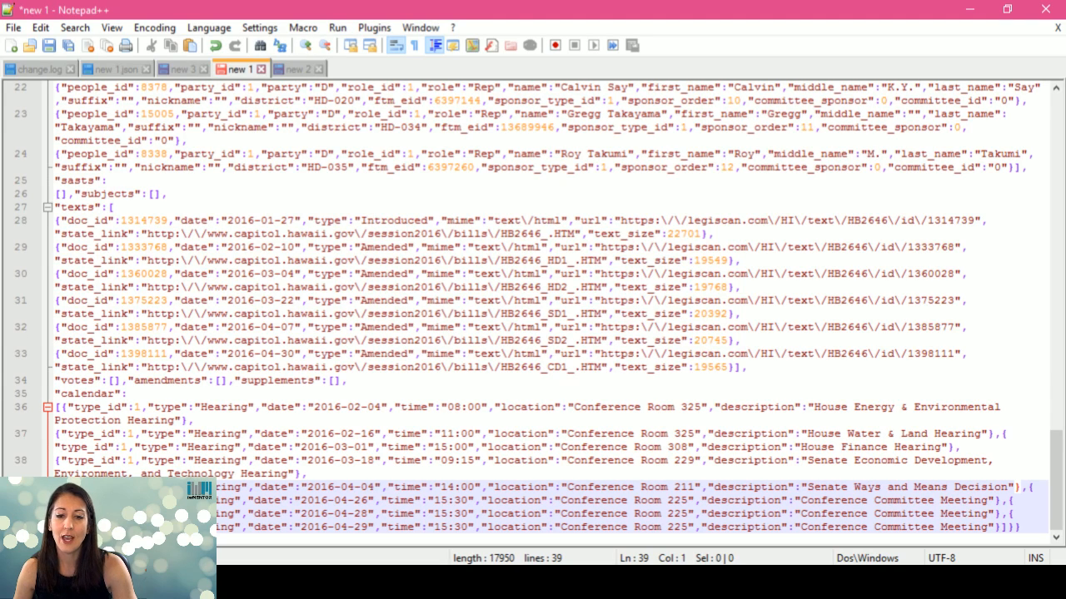
{"action": "key", "text": "alt+Tab"}
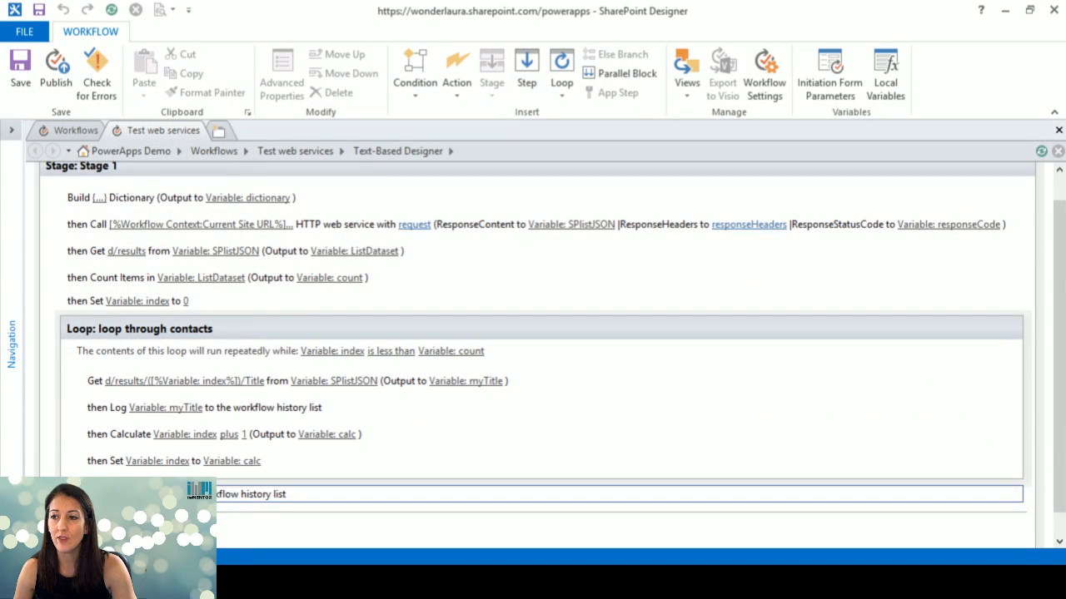
Add a new stage named 'legislature' after the first stage
{"action": "key", "text": "alt+Tab"}
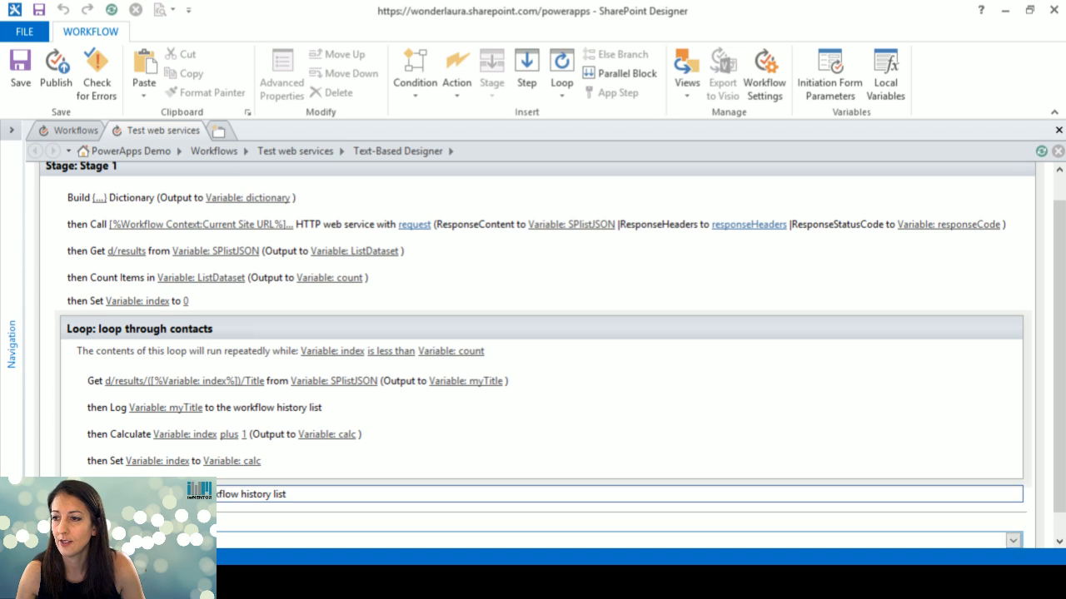
{"action": "scroll", "coordinate": [254, 412], "scroll_direction": "down", "scroll_amount": 1}
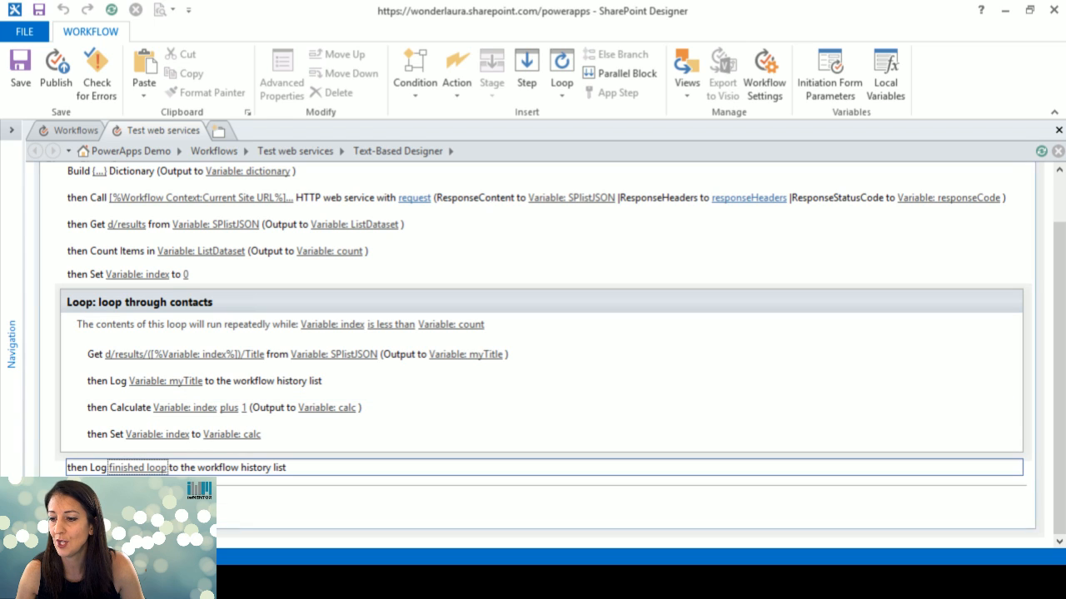
{"action": "left_click", "coordinate": [187, 538]}
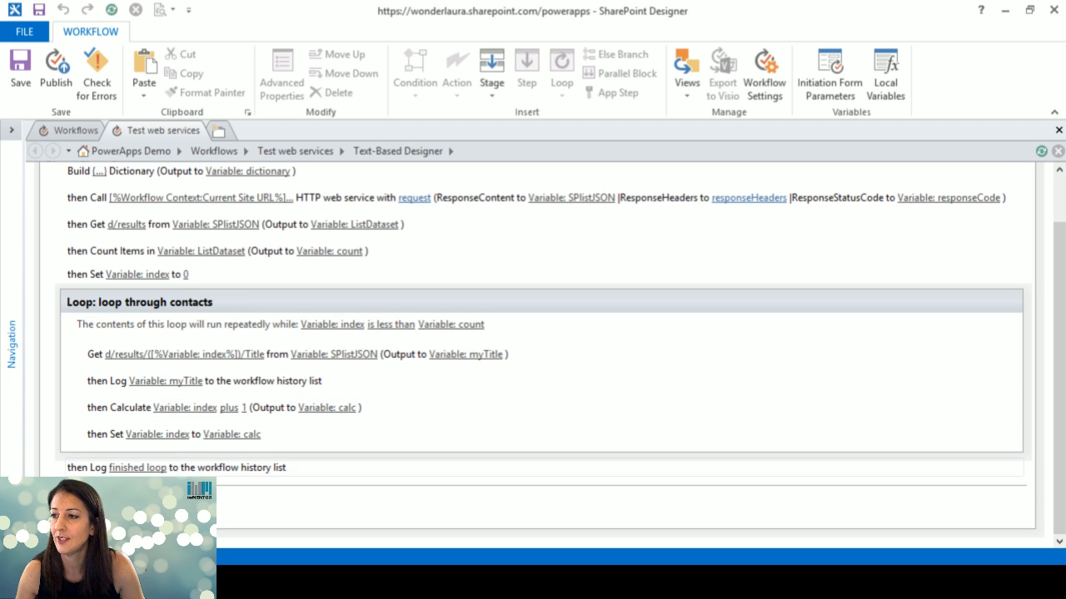
{"action": "left_click", "coordinate": [488, 66]}
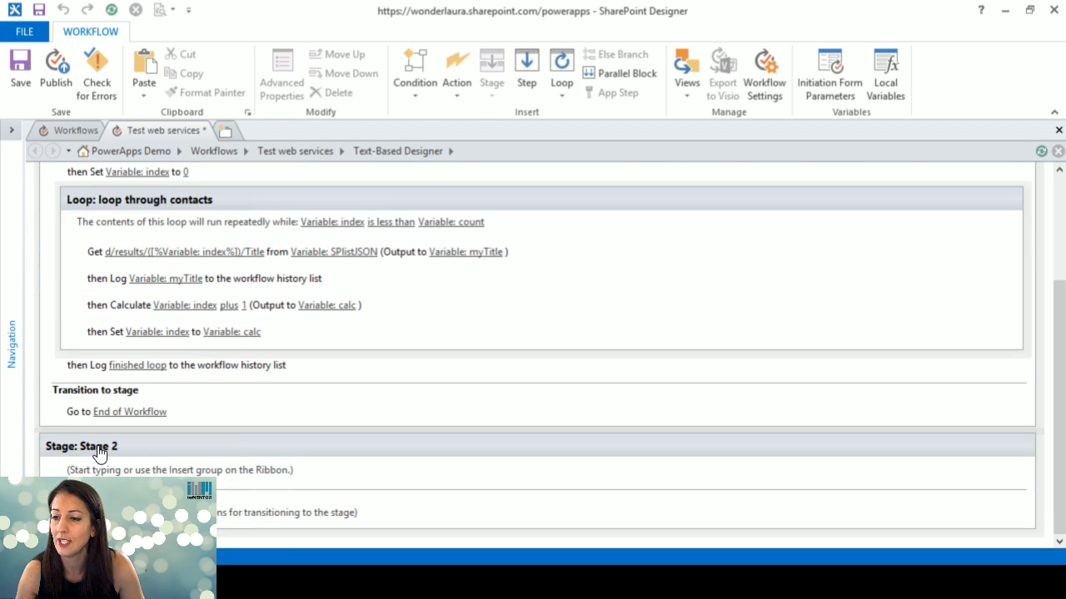
{"action": "left_click", "coordinate": [113, 447]}
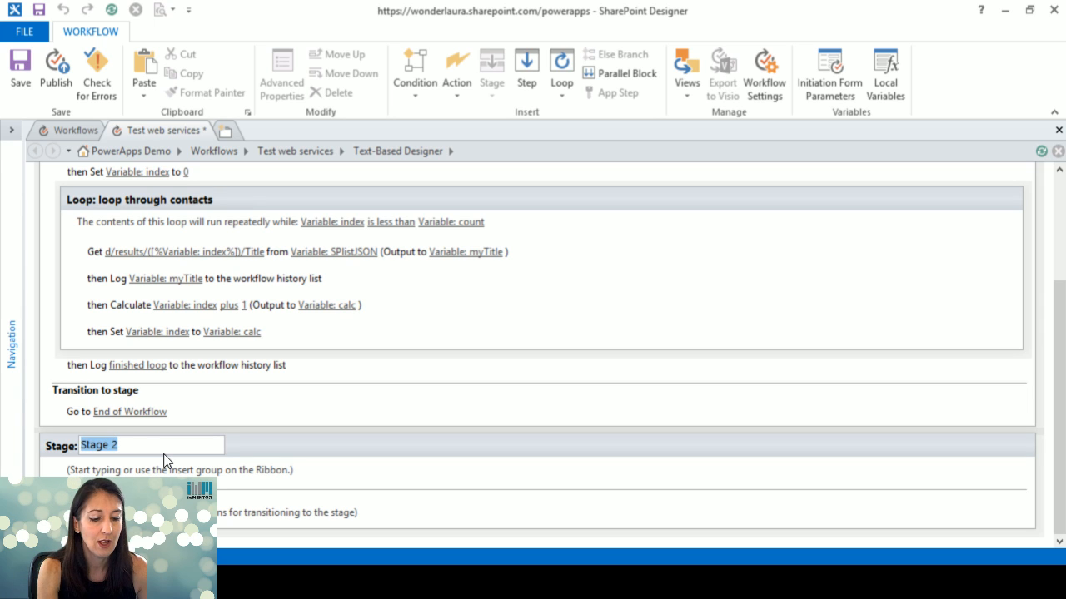
{"action": "type", "text": "legislatu"}
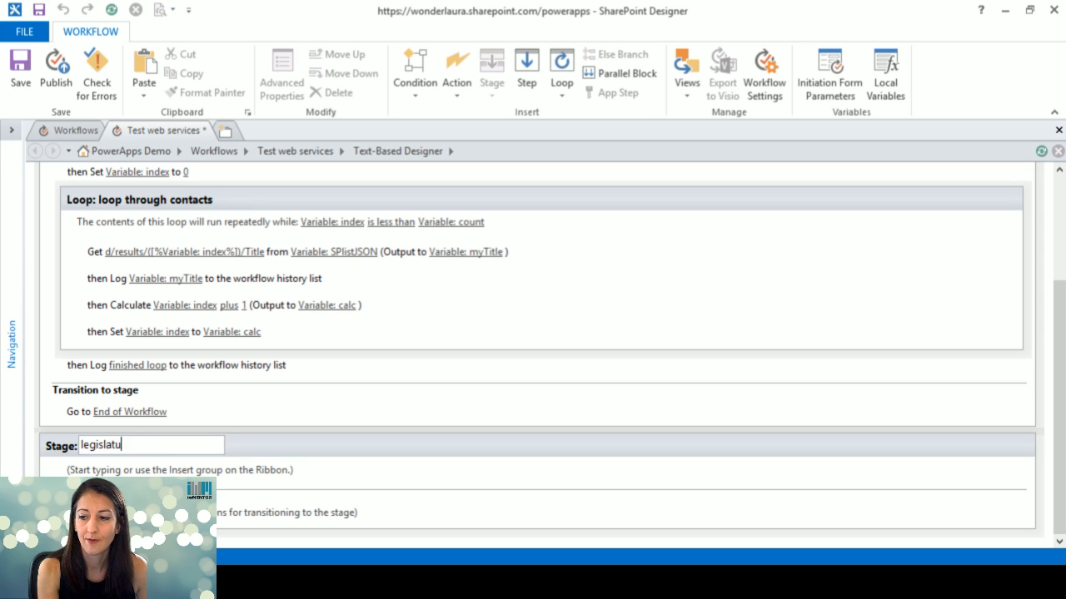
{"action": "type", "text": "re"}
{"action": "key", "text": "Return"}
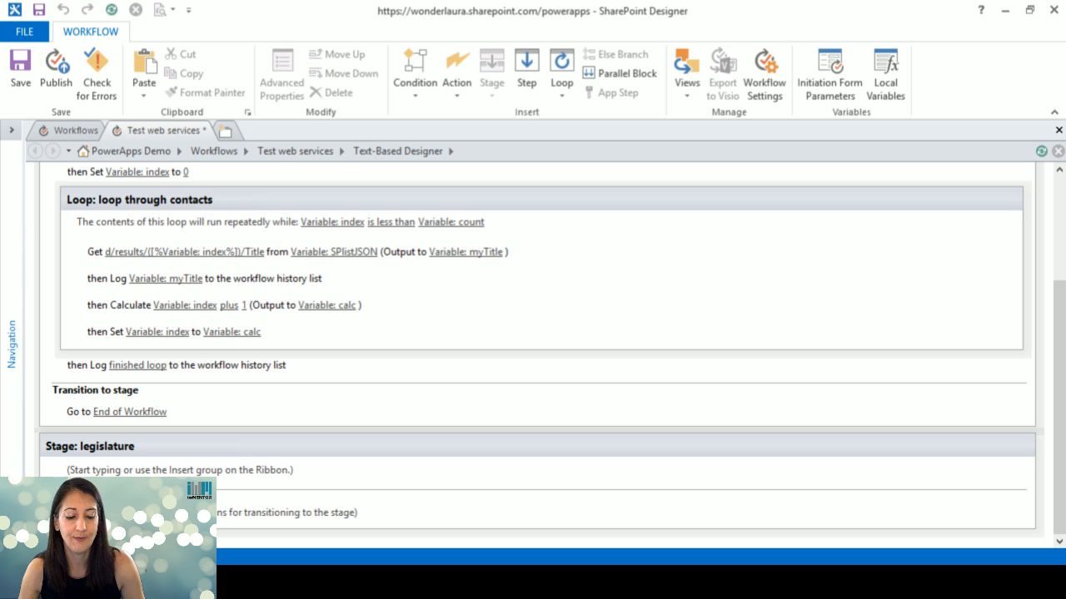
Paste the action getting bill/sponsors from JSONchild into datasetSponsors, then switch to Notepad++
{"action": "key", "text": "ctrl+v"}
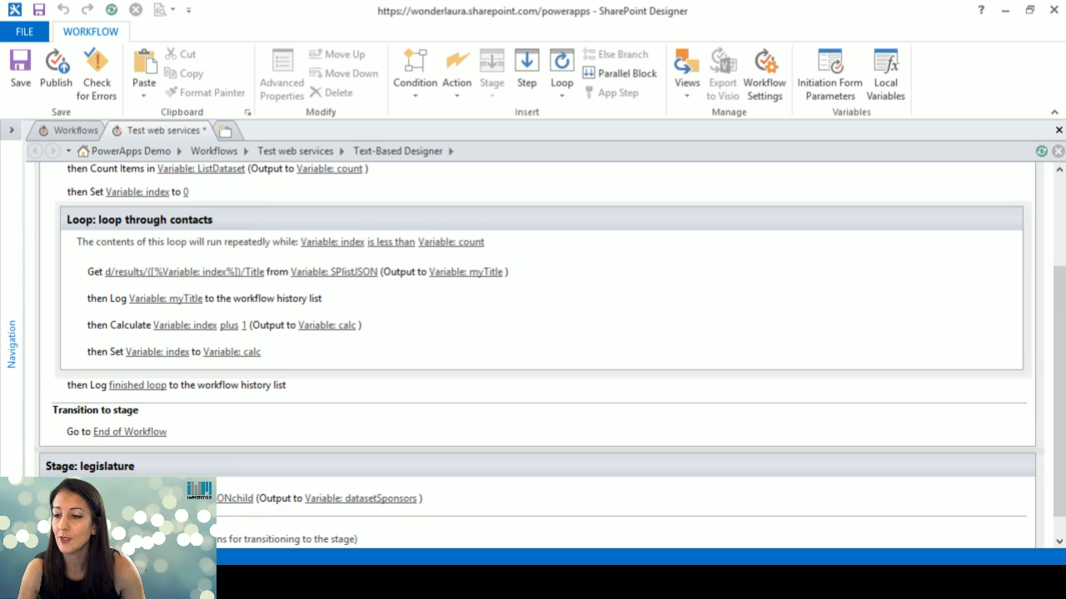
{"action": "scroll", "coordinate": [265, 500], "scroll_direction": "down", "scroll_amount": 1}
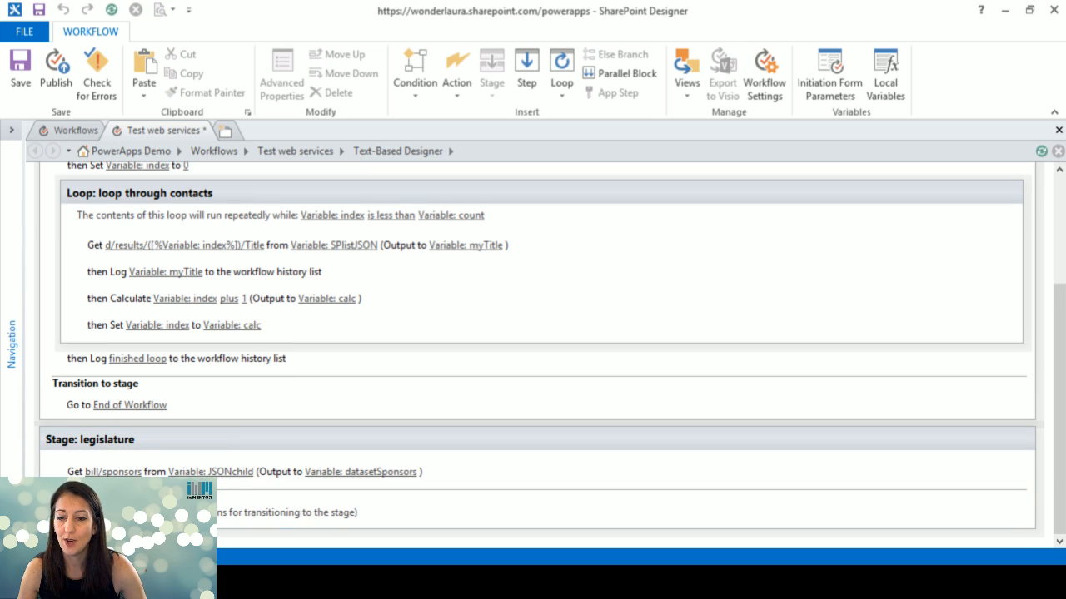
{"action": "key", "text": "alt+Tab"}
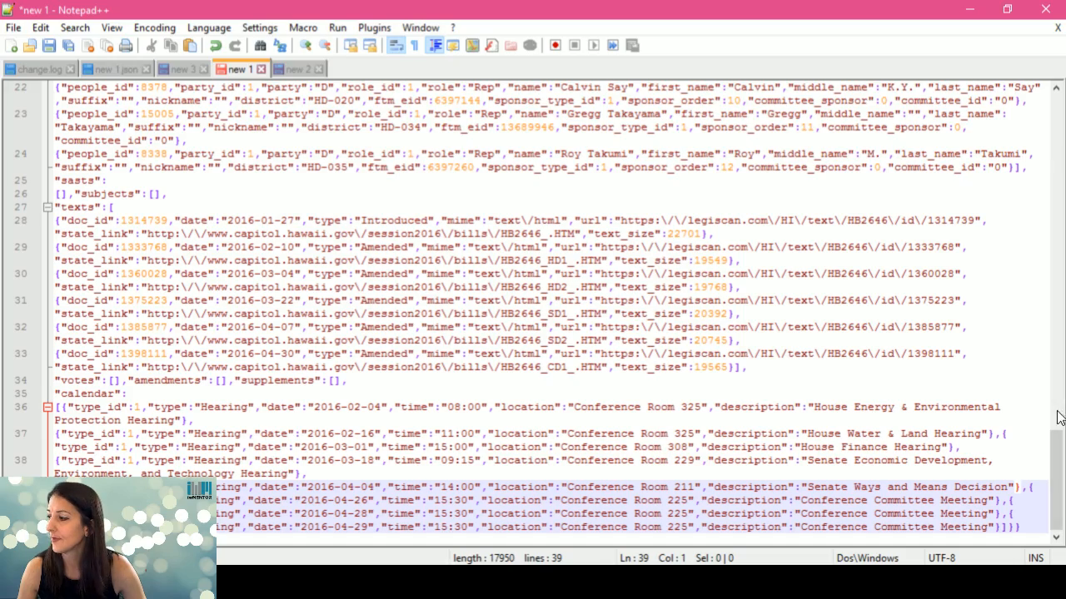
Highlight every 'bill' in the JSON, mark line 11 where sponsors begin, then minimize Notepad++
{"action": "left_click_drag", "start_coordinate": [1060, 460], "coordinate": [1057, 125]}
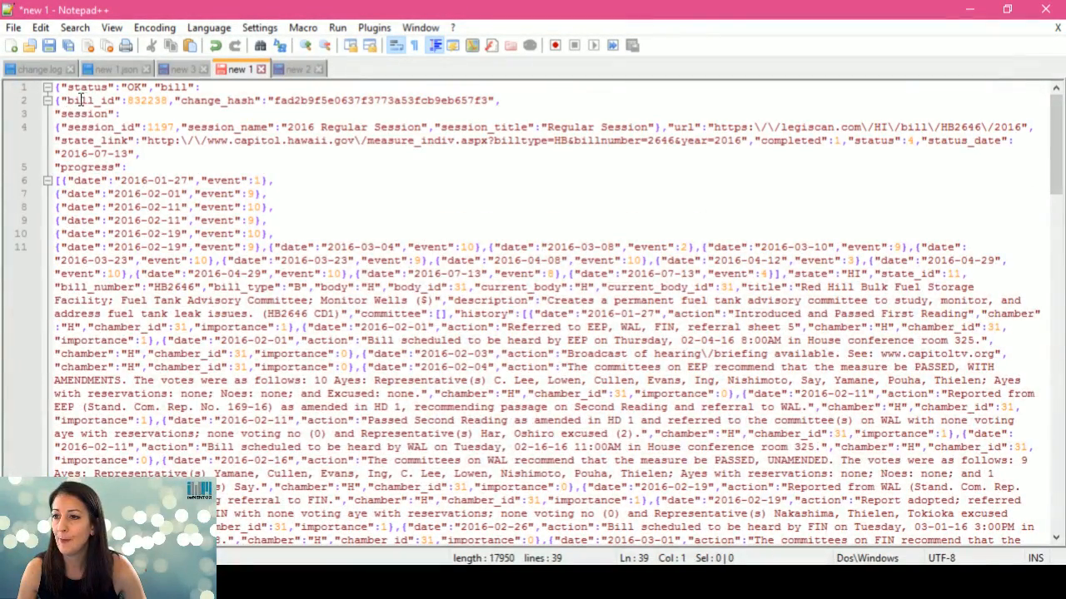
{"action": "double_click", "coordinate": [165, 87]}
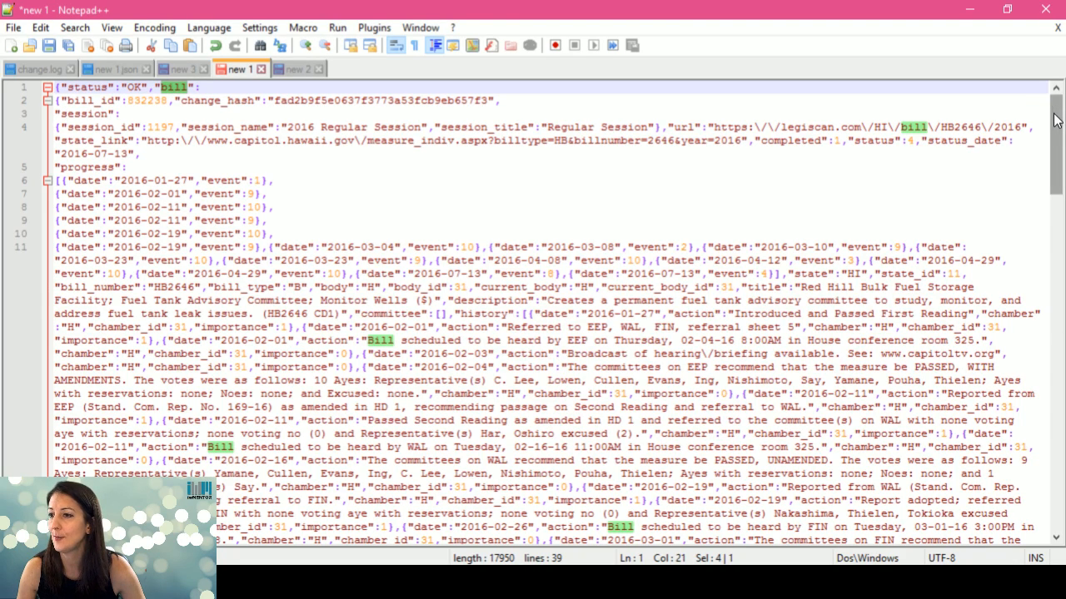
{"action": "left_click_drag", "start_coordinate": [1056, 121], "coordinate": [1056, 454]}
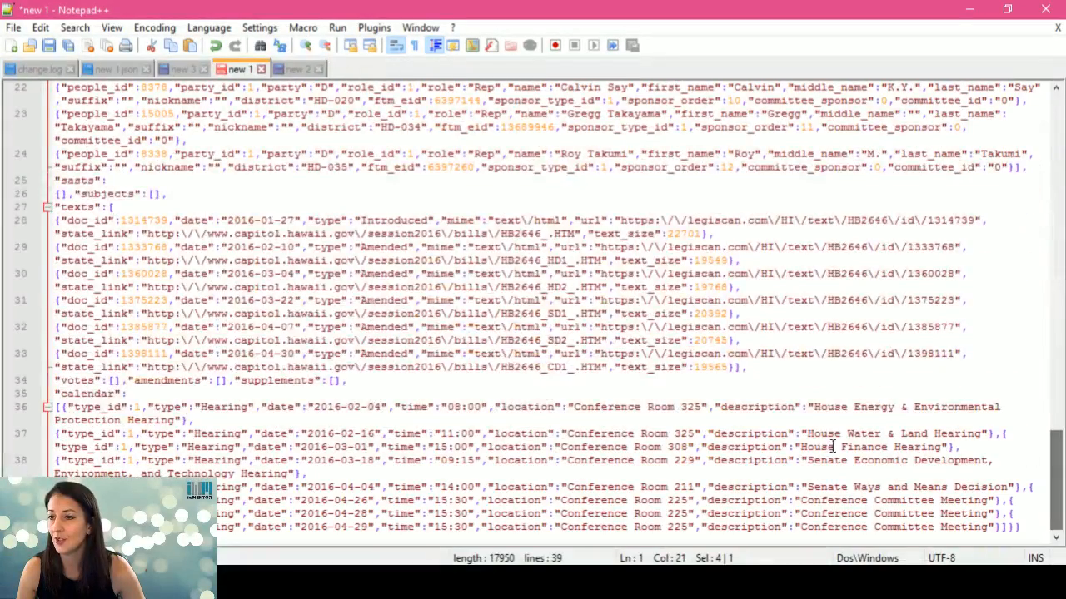
{"action": "scroll", "coordinate": [179, 273], "scroll_direction": "up", "scroll_amount": 6}
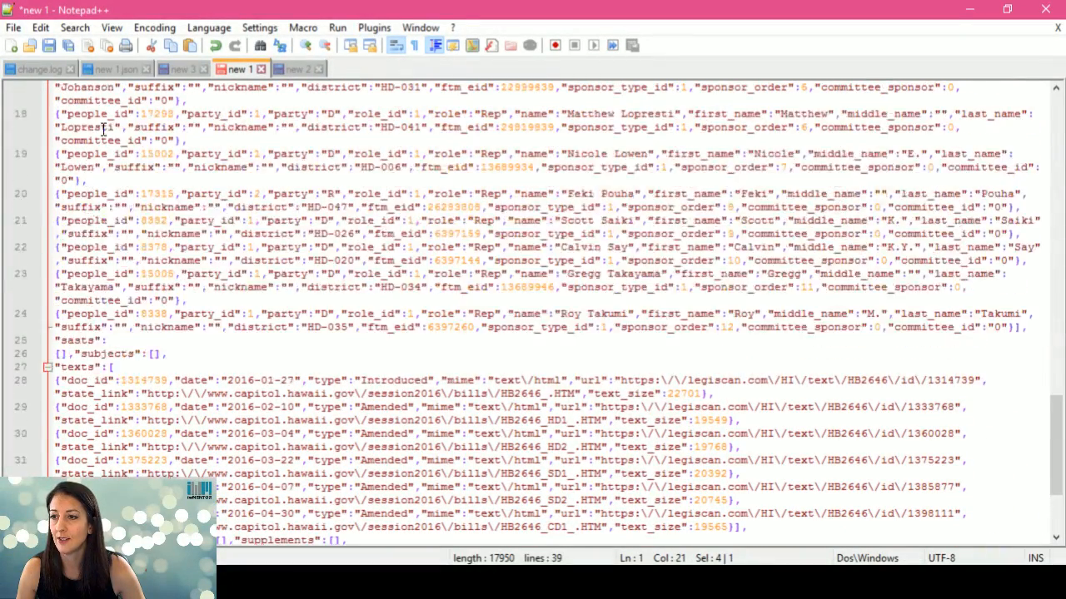
{"action": "scroll", "coordinate": [102, 129], "scroll_direction": "up", "scroll_amount": 6}
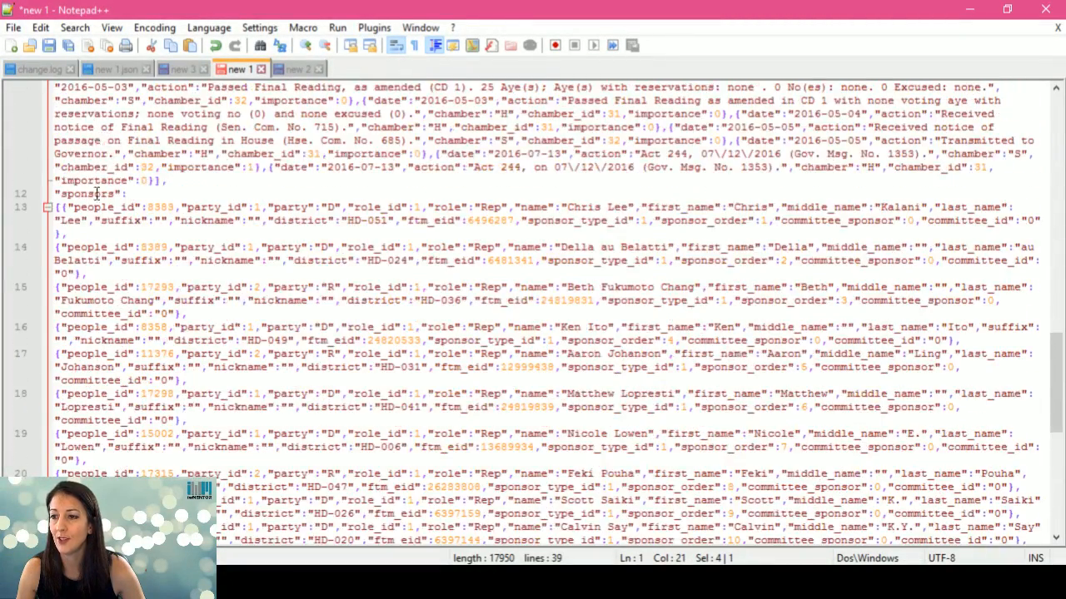
{"action": "left_click", "coordinate": [156, 181]}
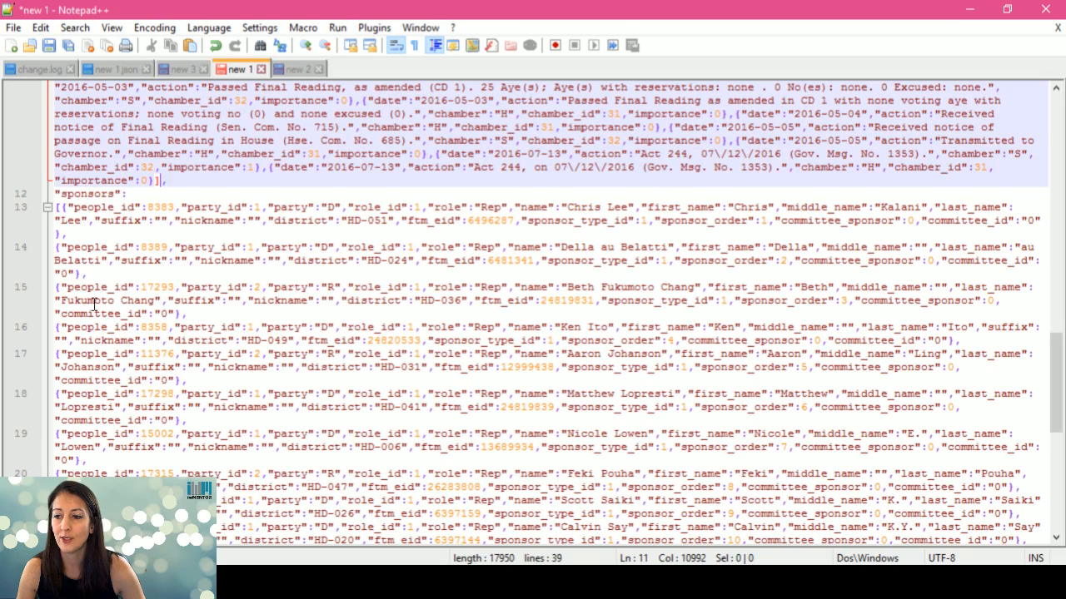
{"action": "left_click", "coordinate": [970, 9]}
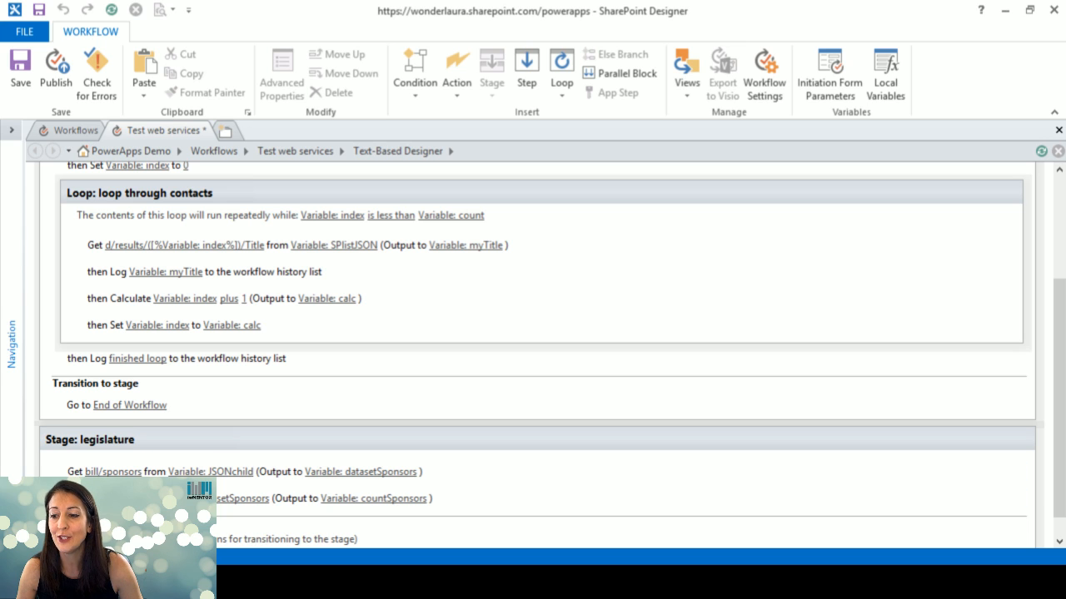
Scroll the legislature stage to review Loop: 2, which builds PersonComma from sponsor names
{"action": "scroll", "coordinate": [161, 274], "scroll_direction": "down", "scroll_amount": 10}
{"action": "scroll", "coordinate": [419, 190], "scroll_direction": "up", "scroll_amount": 2}
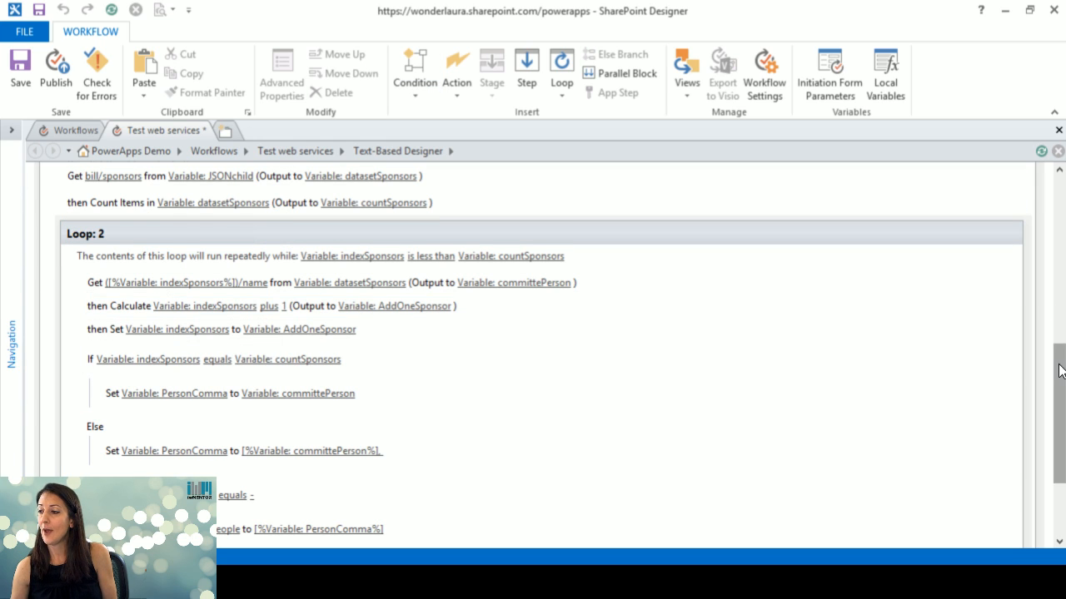
{"action": "left_click_drag", "start_coordinate": [1058, 369], "coordinate": [1057, 392]}
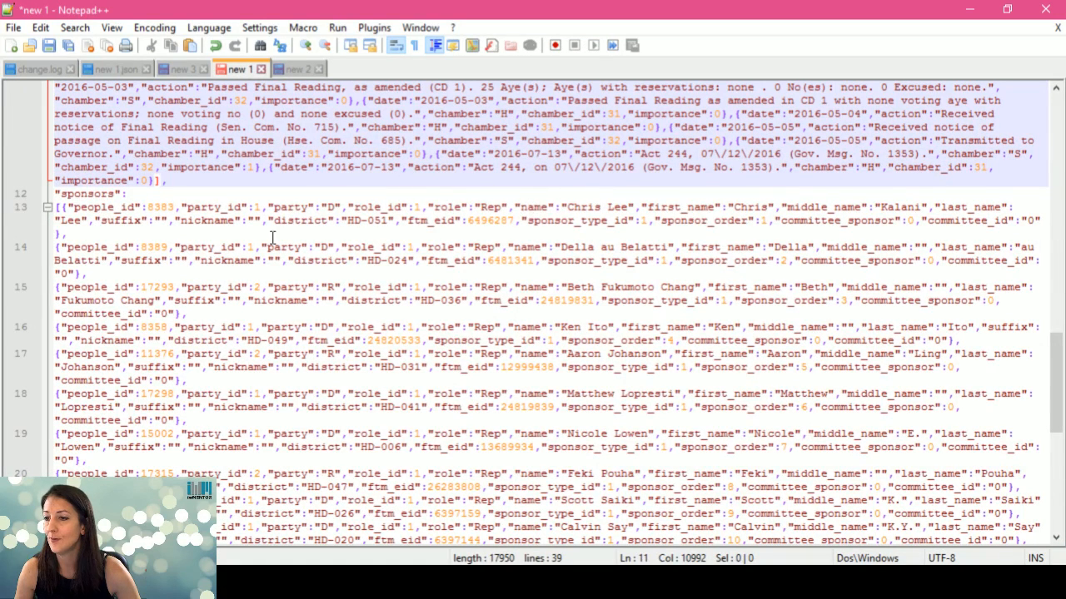
Highlight every sponsor 'name' field starting on line 13, then minimize Notepad++
{"action": "double_click", "coordinate": [531, 208]}
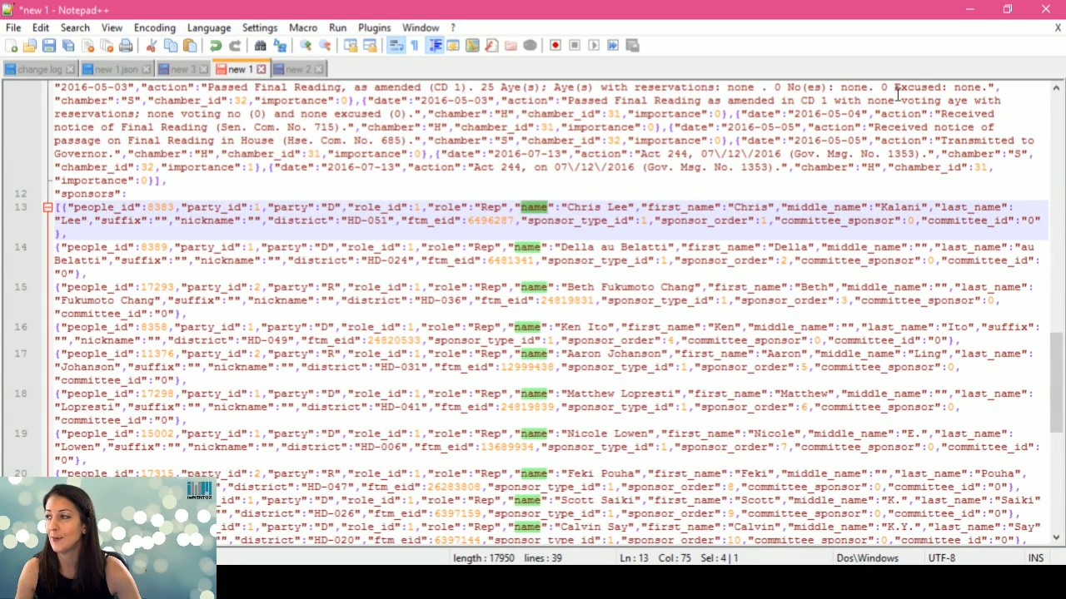
{"action": "left_click", "coordinate": [968, 9]}
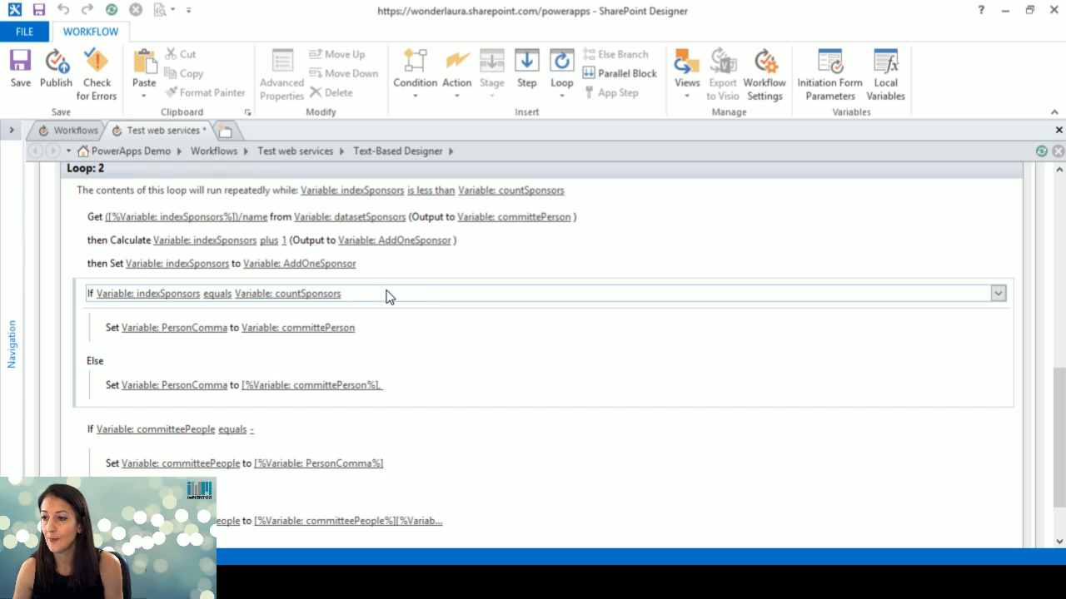
Step through Loop 2's actions and open the Else branch's [%Variable: committePerson%], value in String Builder
{"action": "left_click", "coordinate": [562, 223]}
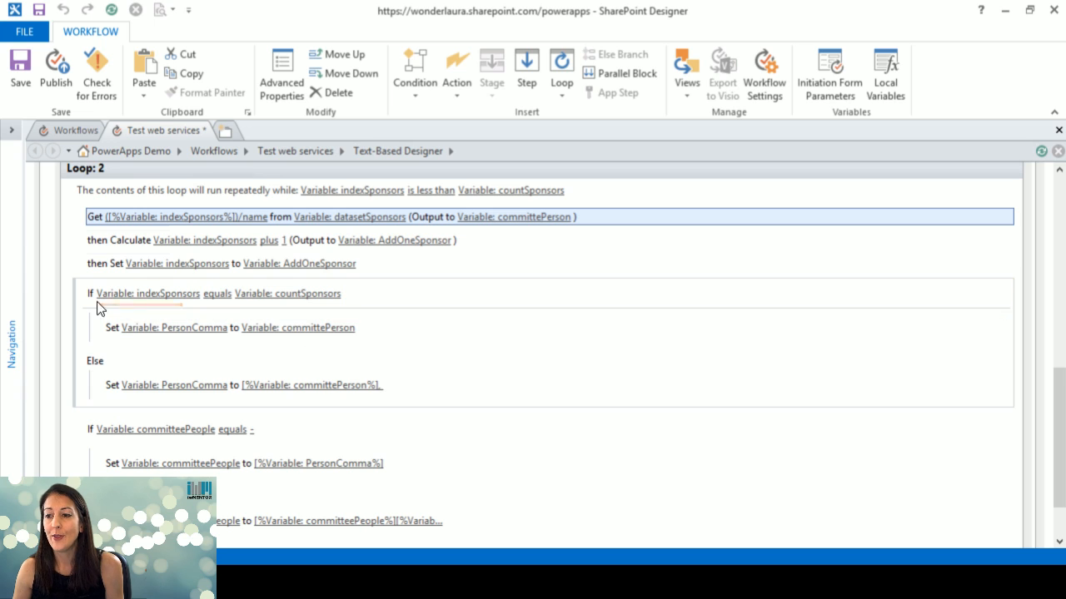
{"action": "left_click", "coordinate": [75, 299]}
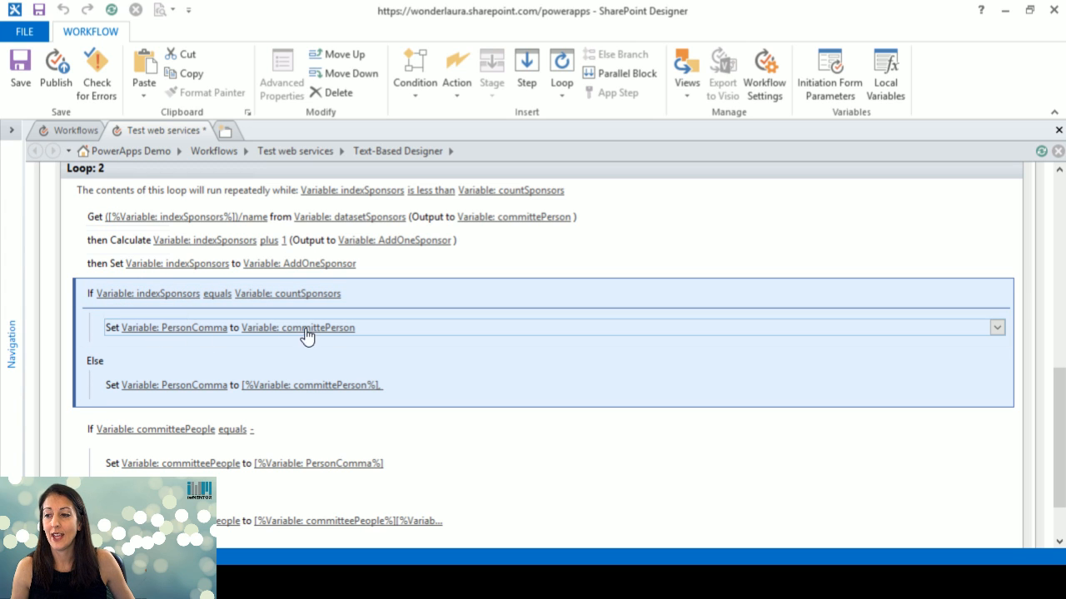
{"action": "left_click", "coordinate": [113, 330]}
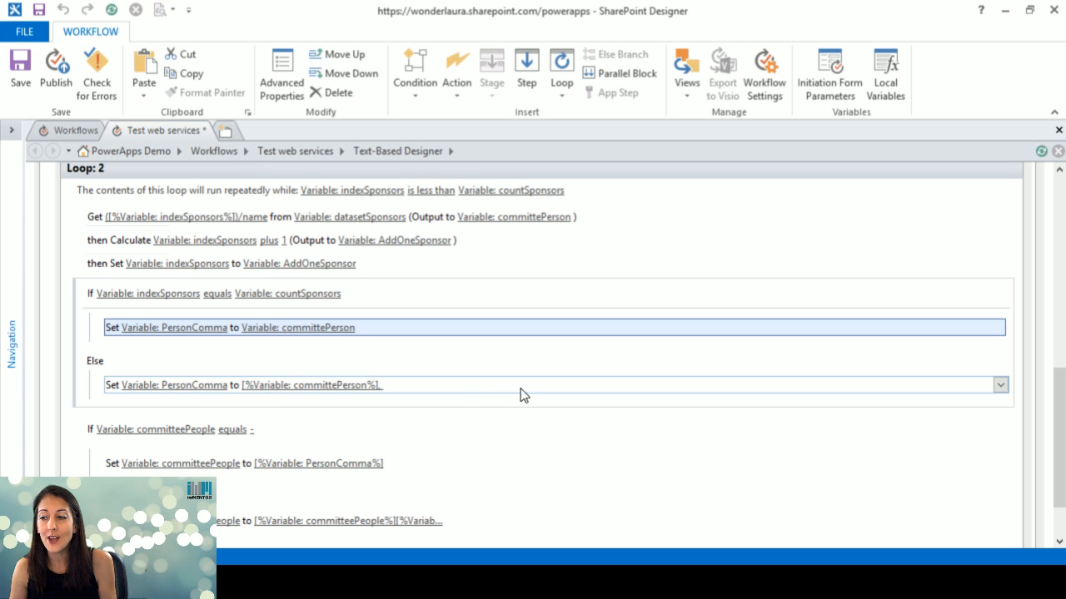
{"action": "left_click", "coordinate": [381, 390]}
{"action": "left_click", "coordinate": [380, 389]}
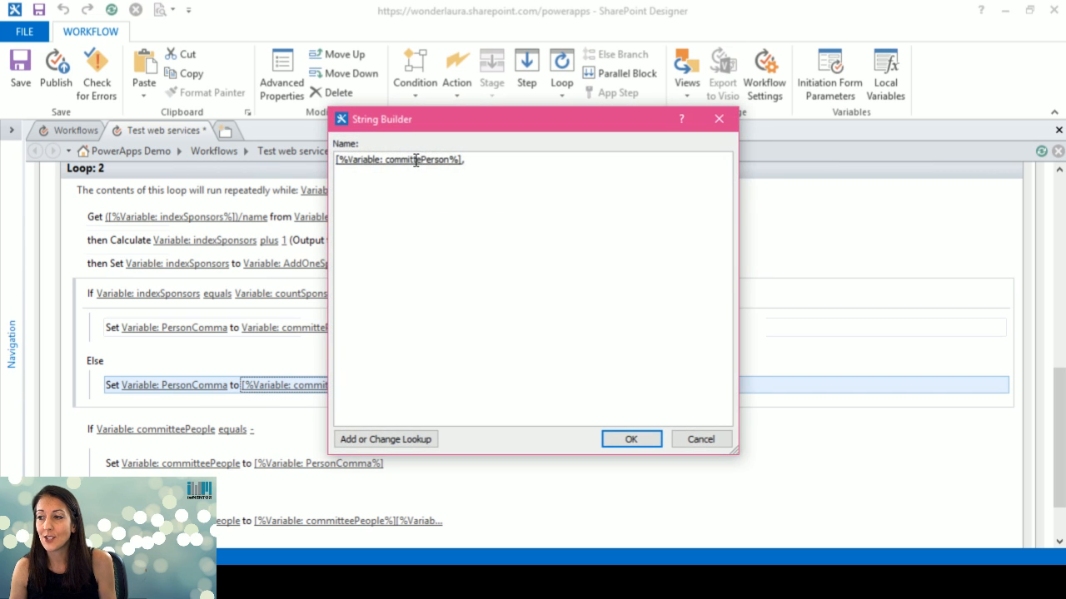
Inspect the committePerson-plus-comma value in String Builder and close it unchanged
{"action": "double_click", "coordinate": [417, 161]}
{"action": "left_click_drag", "start_coordinate": [483, 125], "coordinate": [683, 202]}
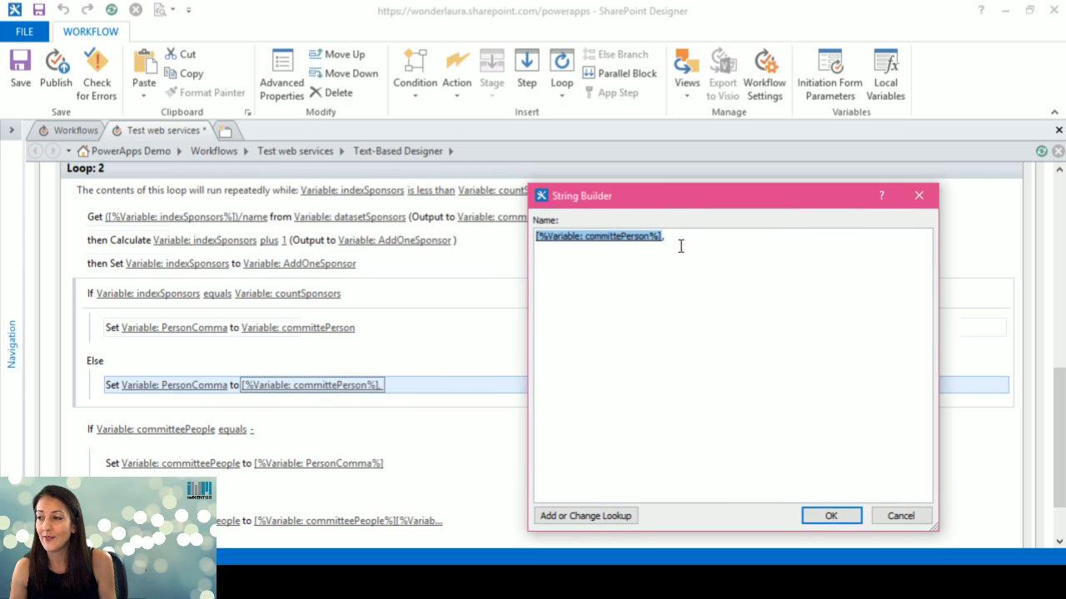
{"action": "left_click", "coordinate": [681, 239]}
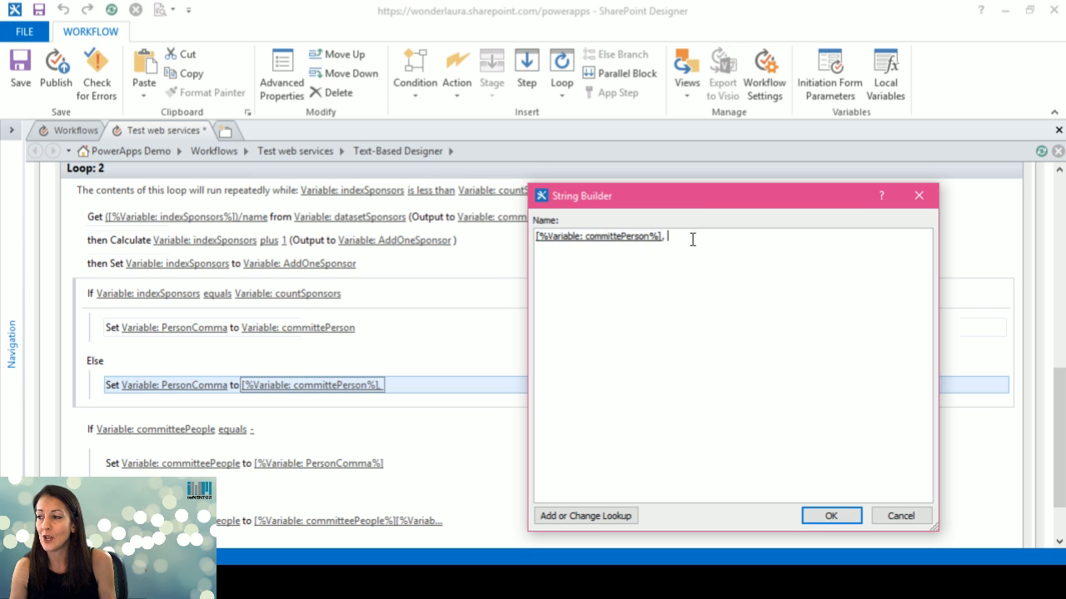
{"action": "left_click", "coordinate": [901, 517]}
Check the combined committeePeople and PersonComma value without changes, then minimize SharePoint Designer
{"action": "scroll", "coordinate": [399, 392], "scroll_direction": "down", "scroll_amount": 2}
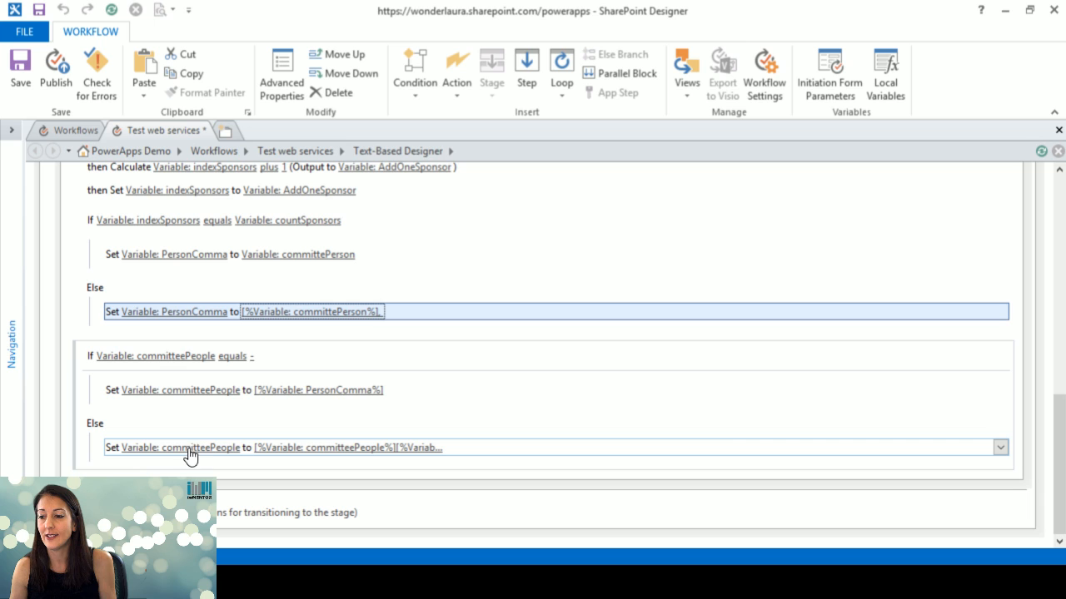
{"action": "left_click", "coordinate": [324, 447]}
{"action": "left_click", "coordinate": [415, 165]}
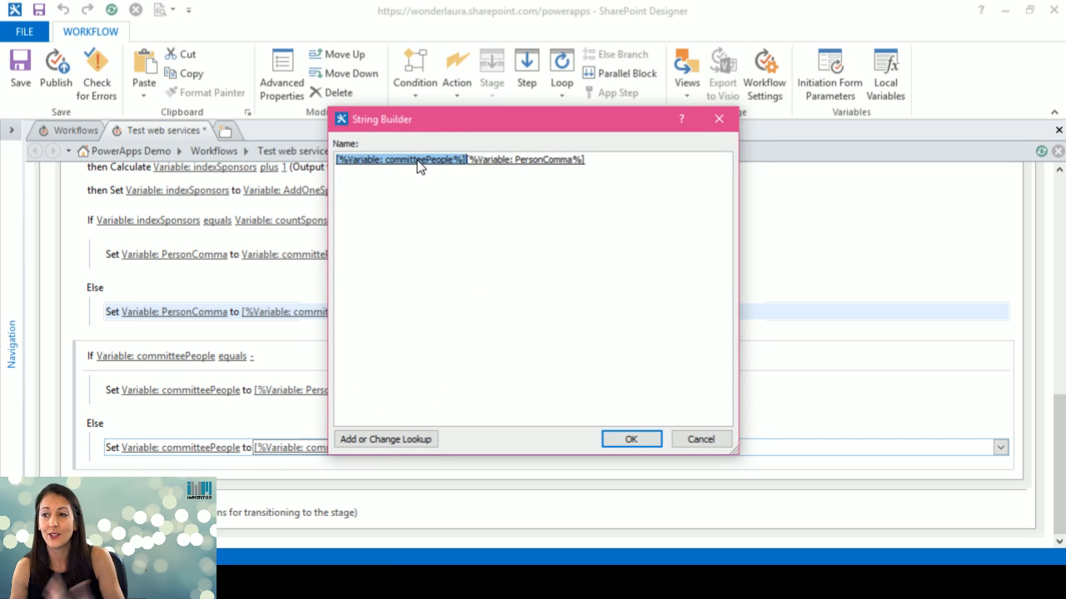
{"action": "left_click", "coordinate": [517, 164]}
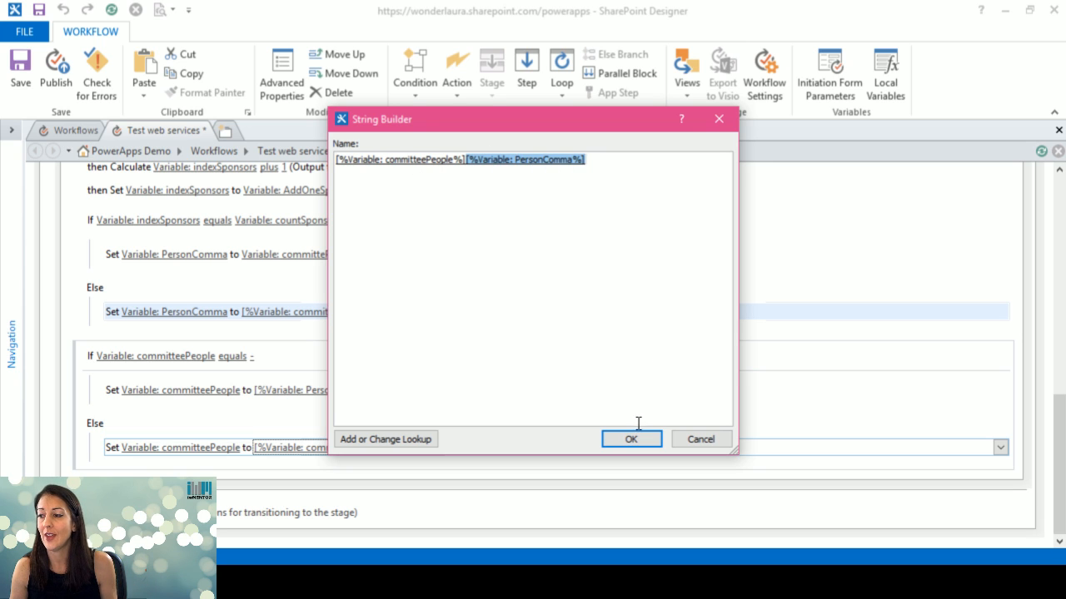
{"action": "left_click", "coordinate": [701, 440]}
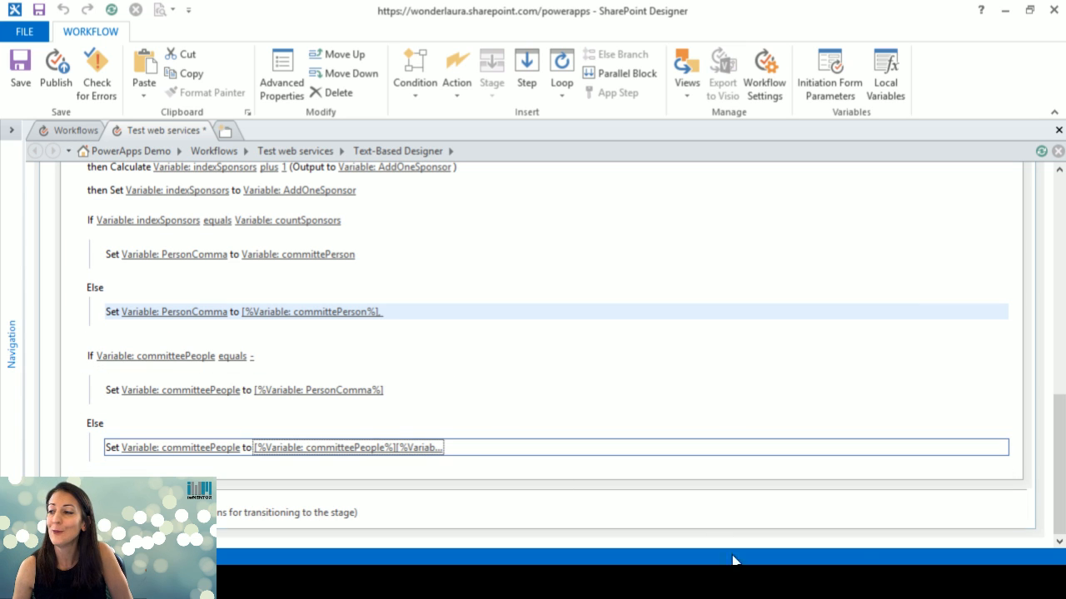
{"action": "left_click_drag", "start_coordinate": [1060, 411], "coordinate": [1062, 214]}
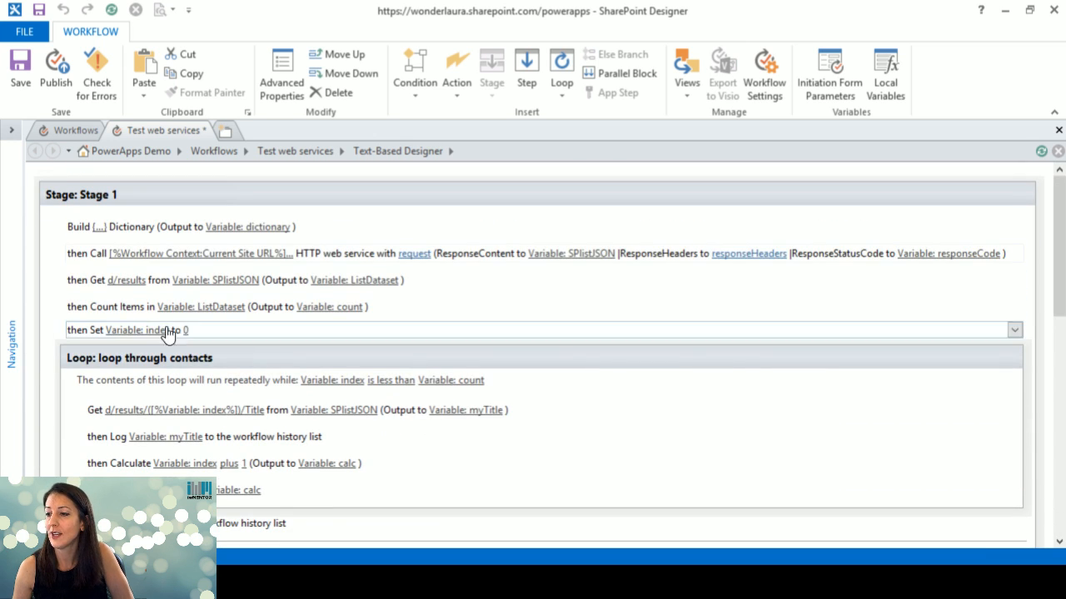
{"action": "left_click", "coordinate": [1005, 10]}
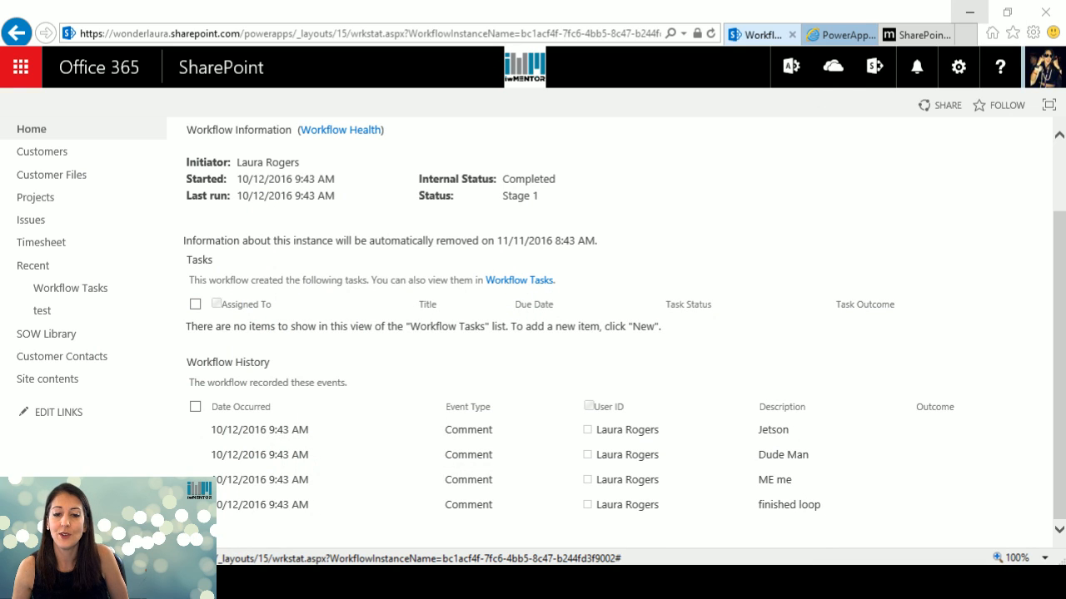
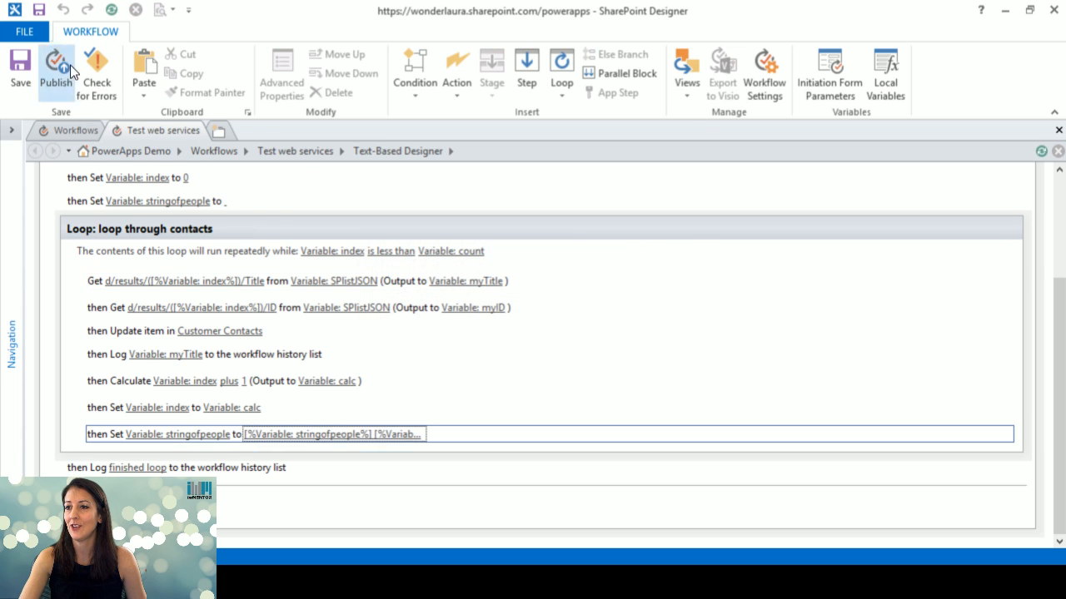
Publish Test web services, then view the Customer initiation parameter's settings and cancel without changes
{"action": "left_click", "coordinate": [112, 12]}
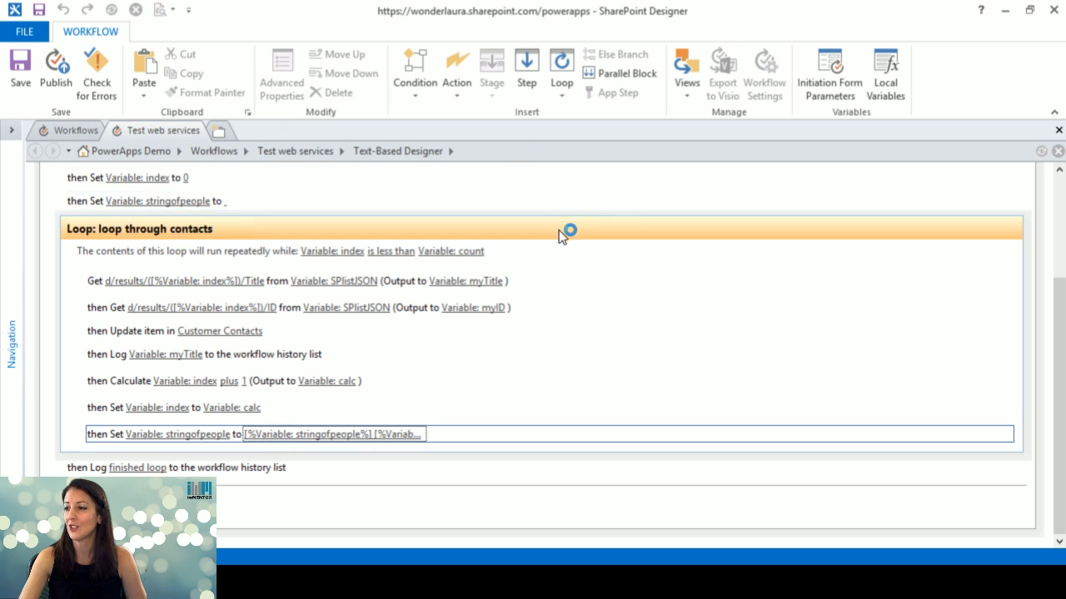
{"action": "left_click", "coordinate": [829, 73]}
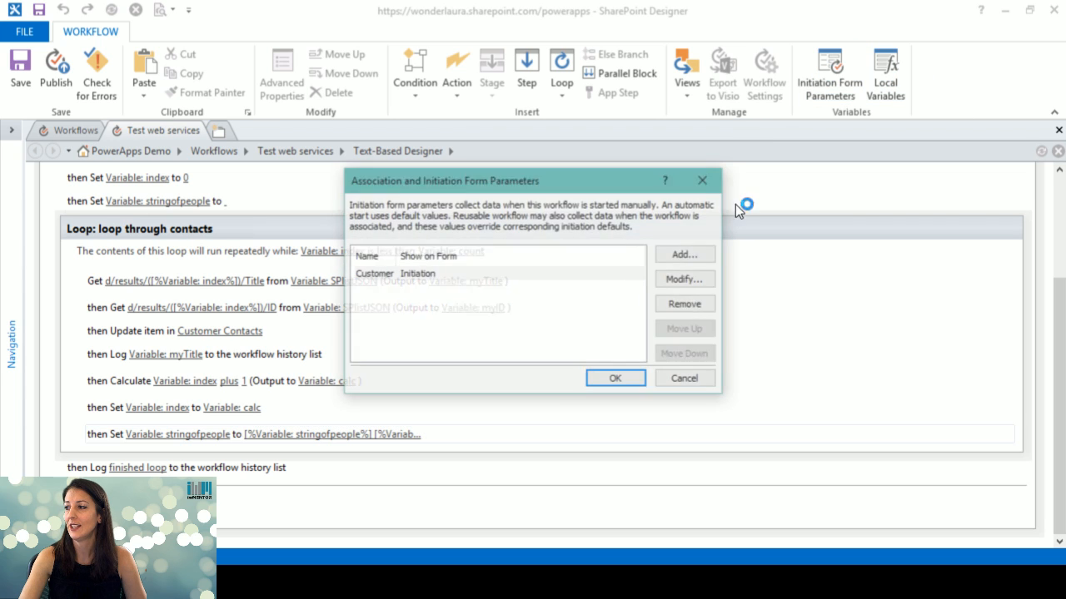
{"action": "left_click", "coordinate": [422, 274]}
{"action": "left_click", "coordinate": [683, 279]}
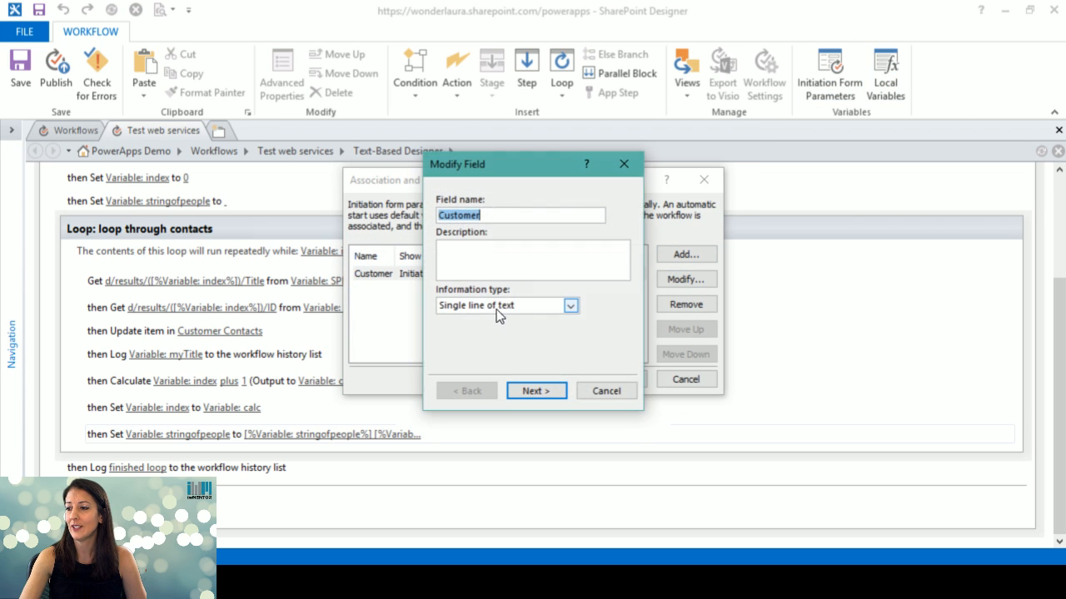
{"action": "left_click", "coordinate": [607, 390]}
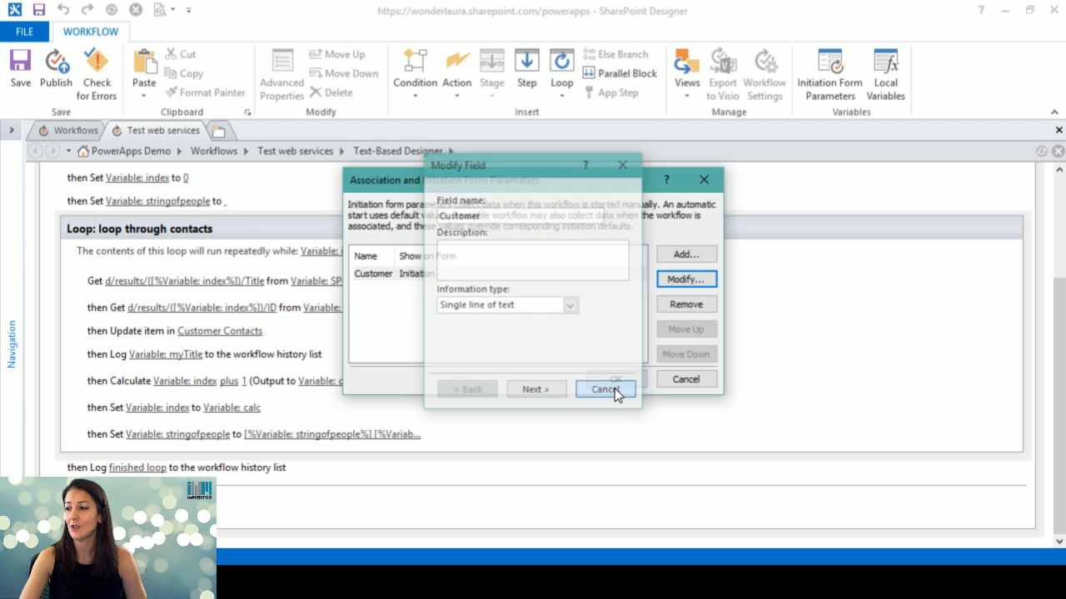
{"action": "left_click", "coordinate": [675, 382]}
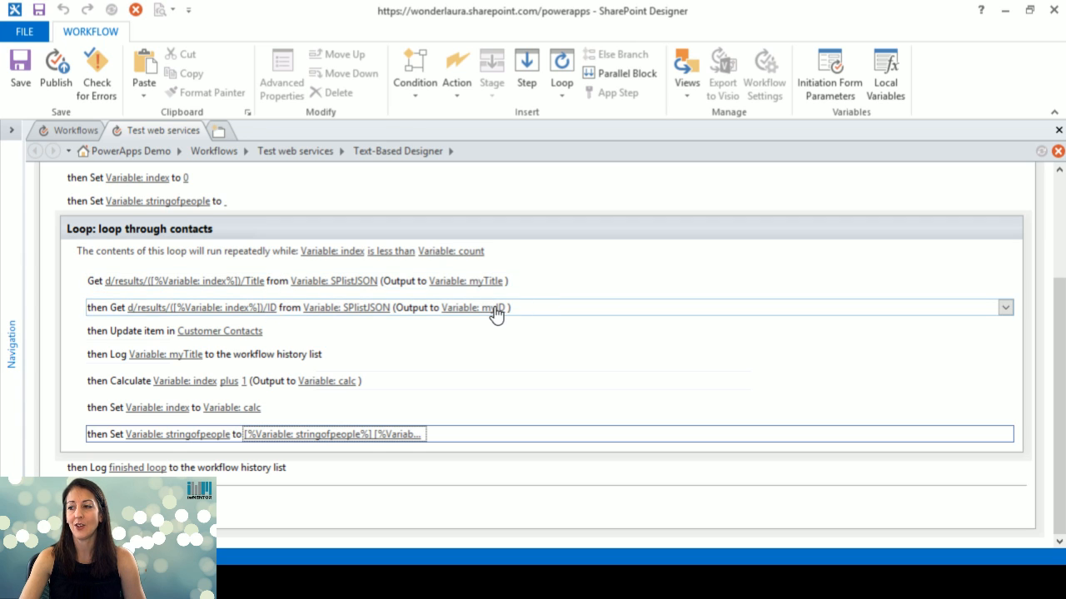
{"action": "left_click", "coordinate": [248, 332]}
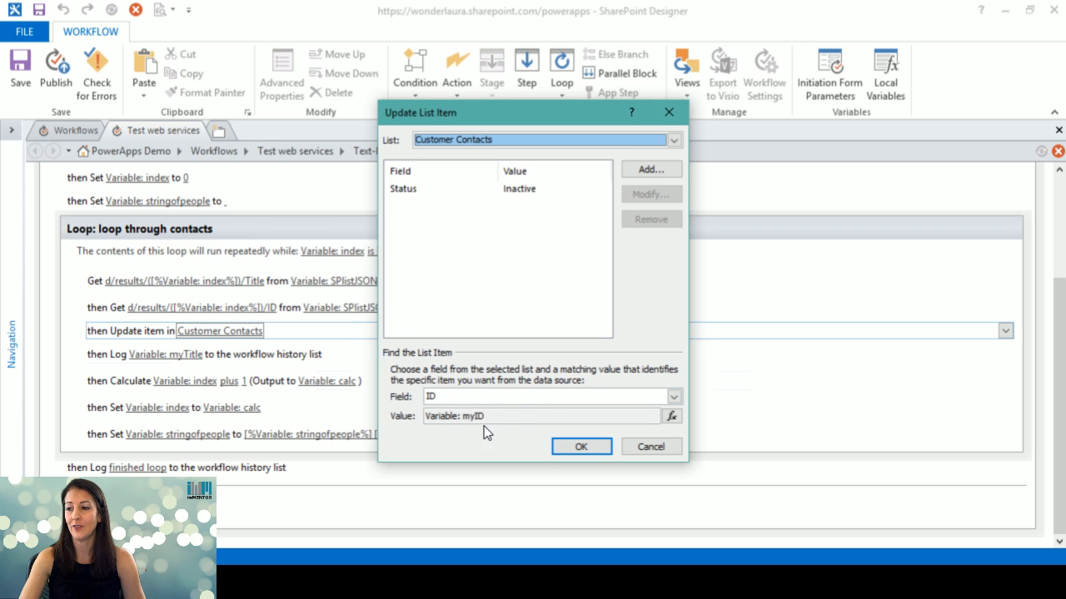
{"action": "left_click", "coordinate": [462, 191]}
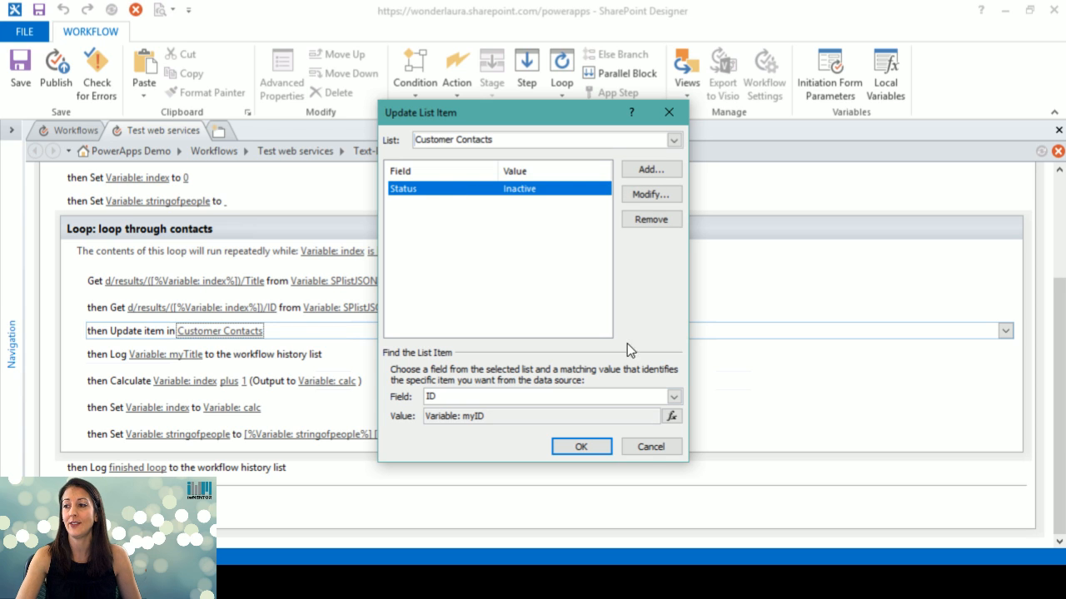
{"action": "left_click", "coordinate": [645, 446]}
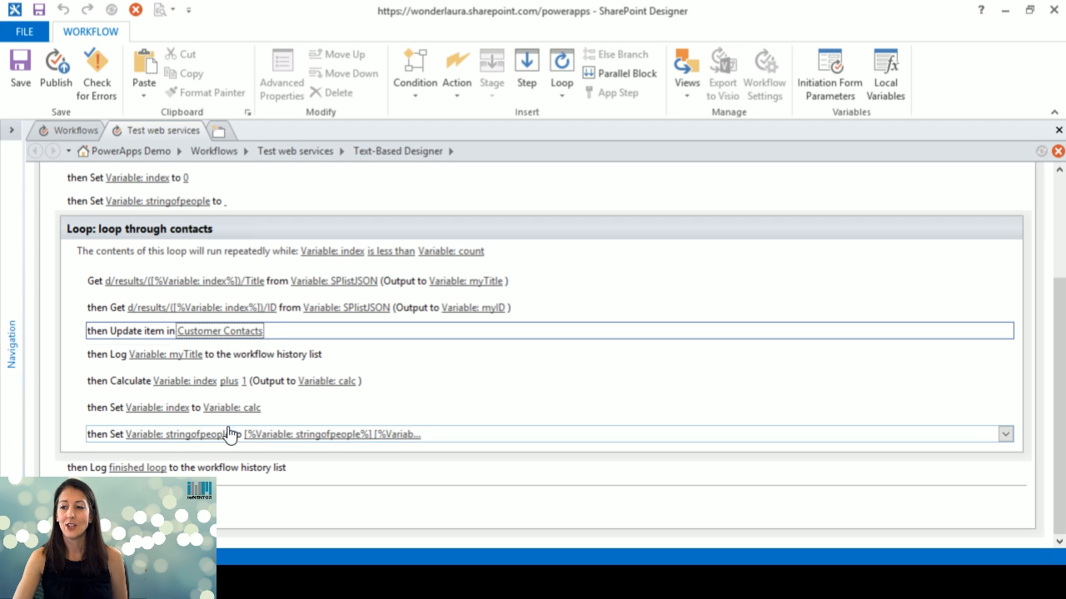
{"action": "left_click", "coordinate": [389, 434]}
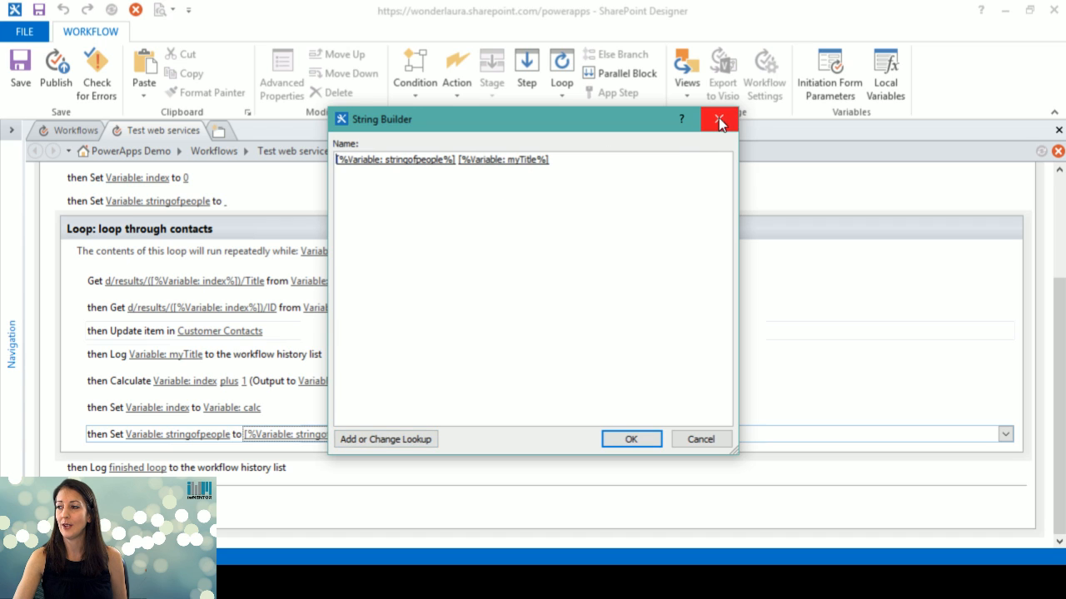
{"action": "left_click", "coordinate": [718, 119]}
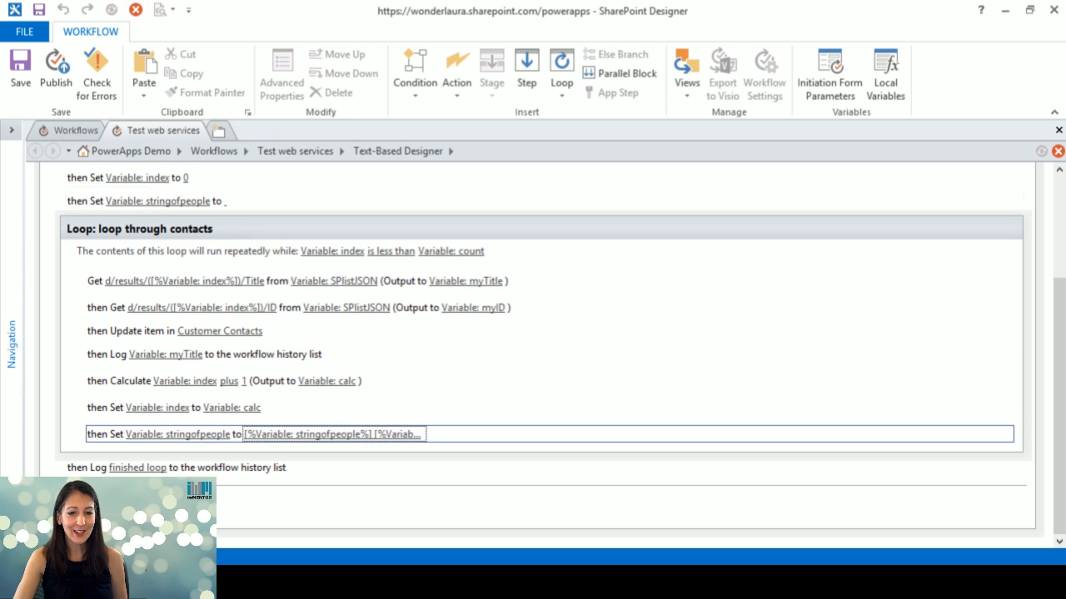
{"action": "key", "text": "alt+Tab"}
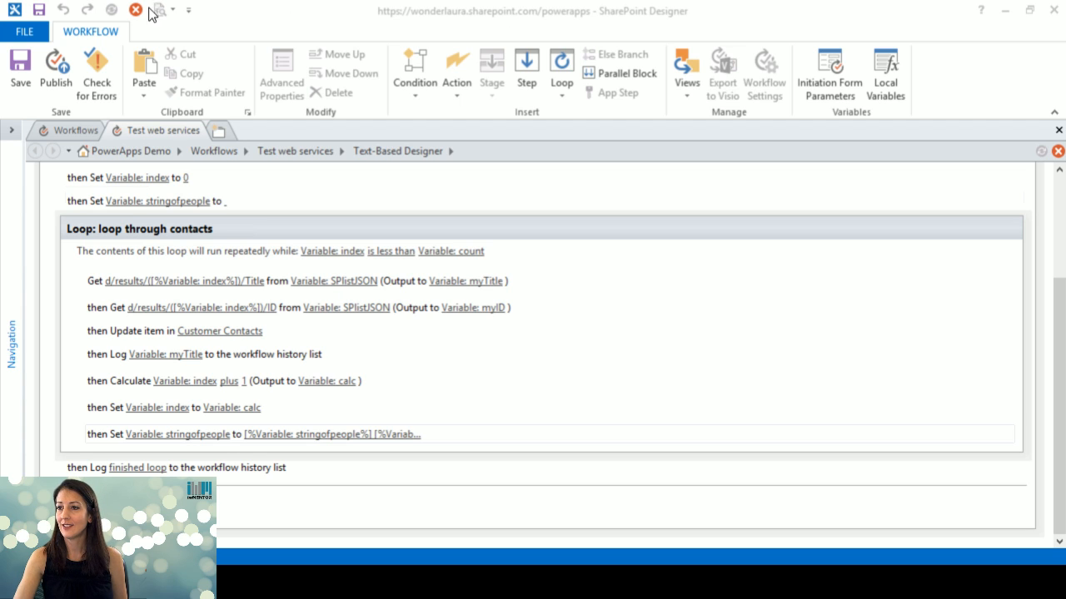
Save and publish the workflow, view its Workflow Status page, and drag the loop blog article over it
{"action": "left_click", "coordinate": [251, 12]}
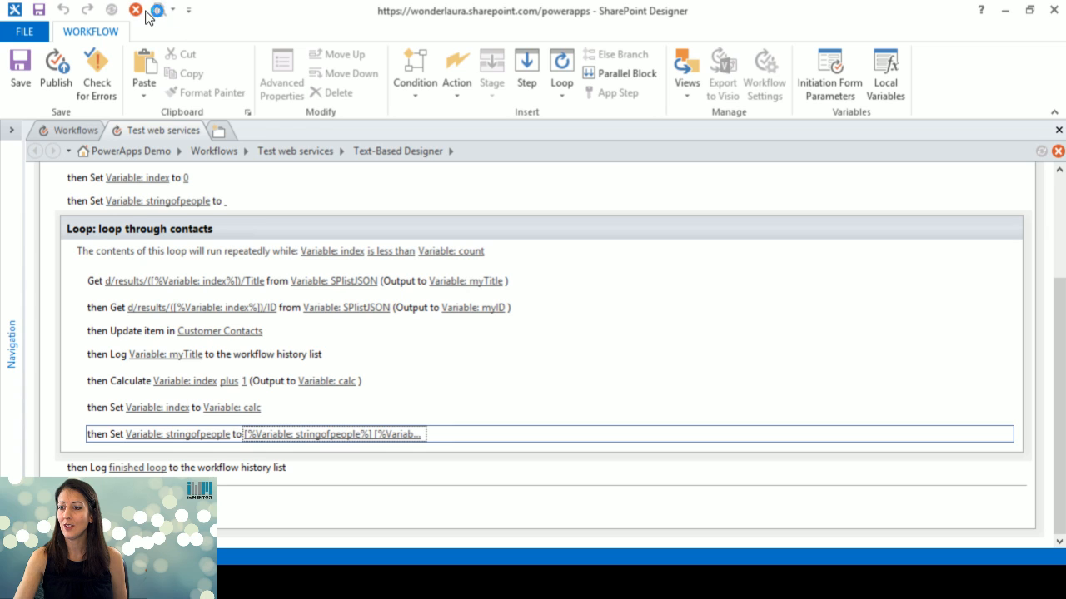
{"action": "left_click", "coordinate": [55, 71]}
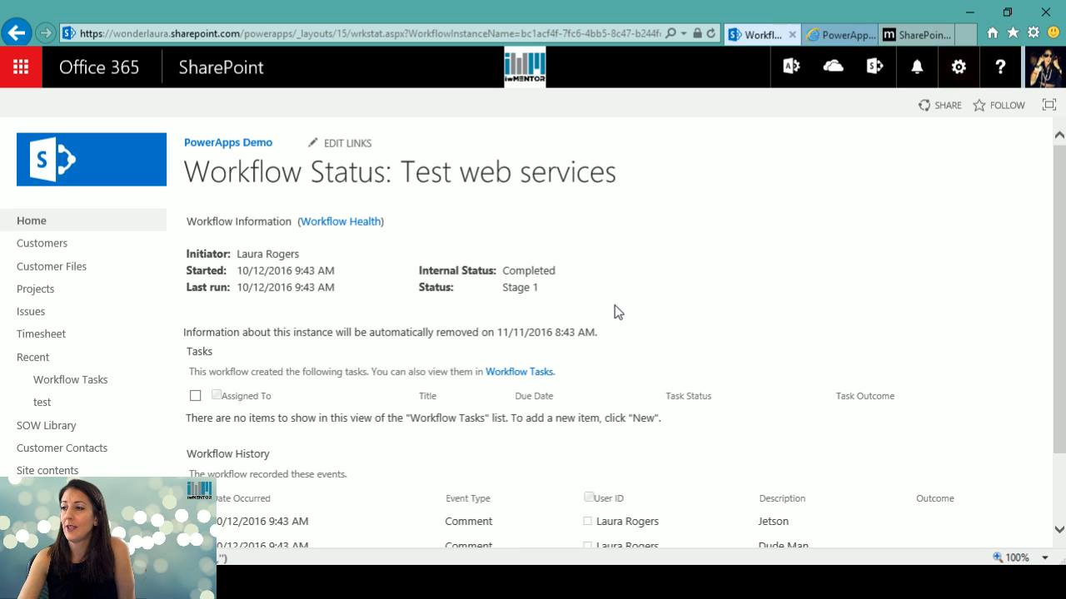
{"action": "left_click", "coordinate": [959, 67]}
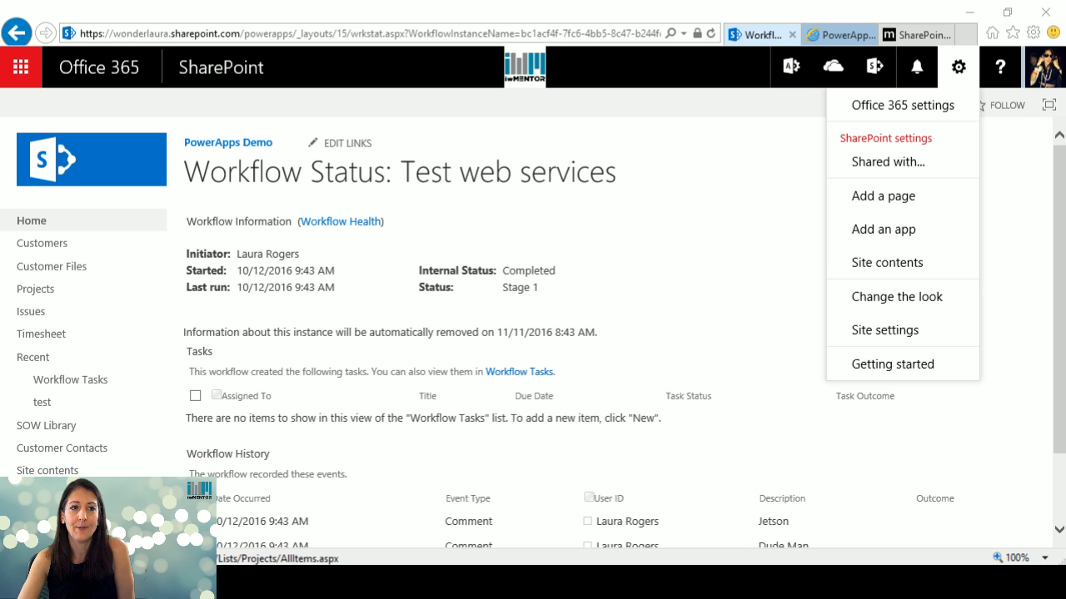
{"action": "left_click_drag", "start_coordinate": [0, 22], "coordinate": [561, 45]}
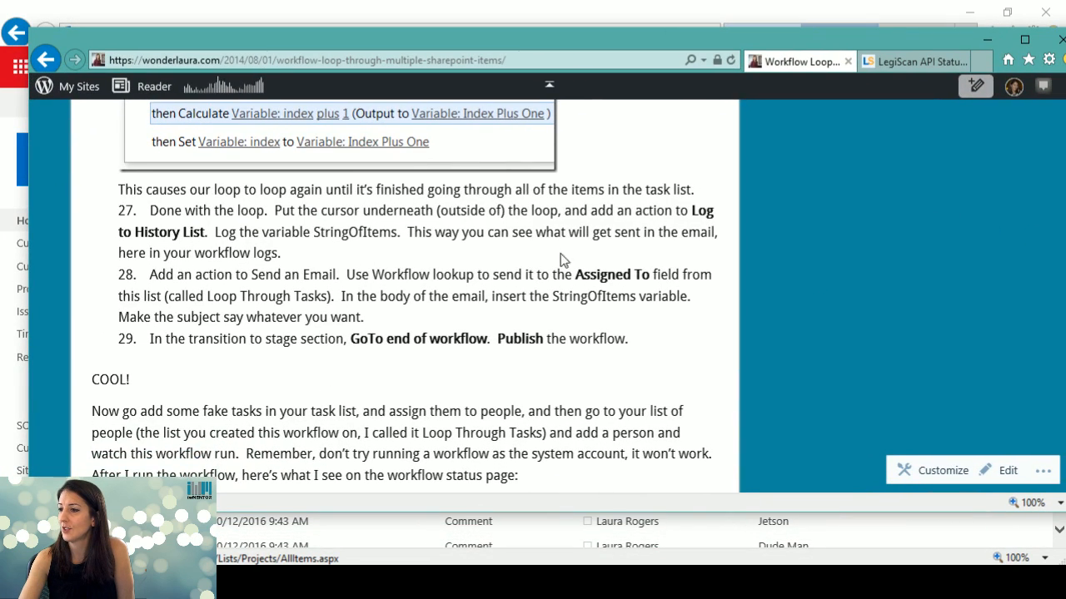
Scroll through steps 27–29 of the wonderlaura.com article on looping workflows
{"action": "scroll", "coordinate": [353, 249], "scroll_direction": "up", "scroll_amount": 6}
{"action": "scroll", "coordinate": [353, 250], "scroll_direction": "down", "scroll_amount": 5}
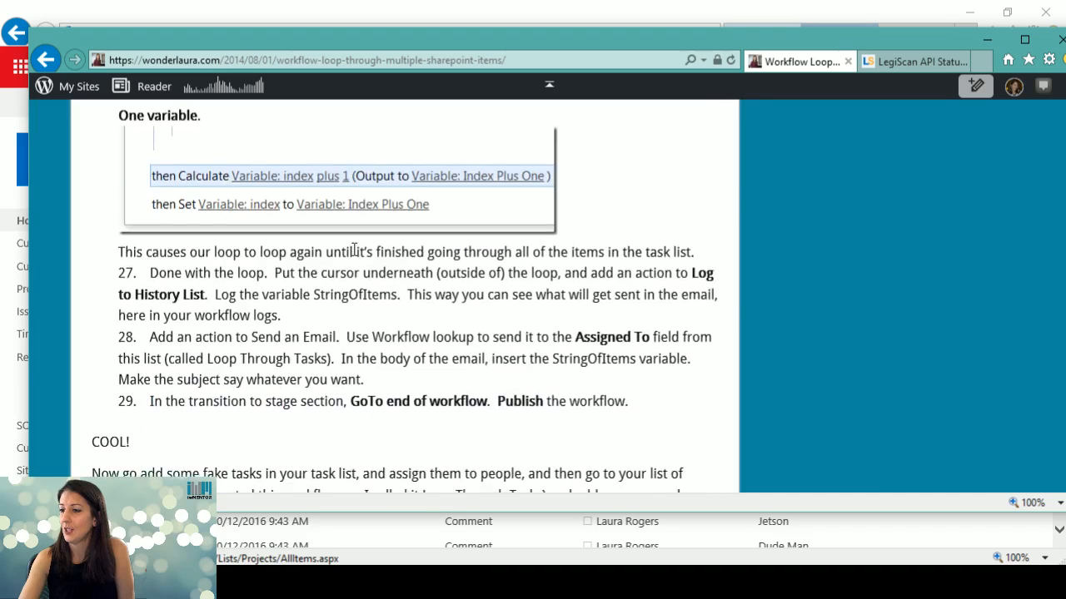
{"action": "scroll", "coordinate": [353, 250], "scroll_direction": "down", "scroll_amount": 15}
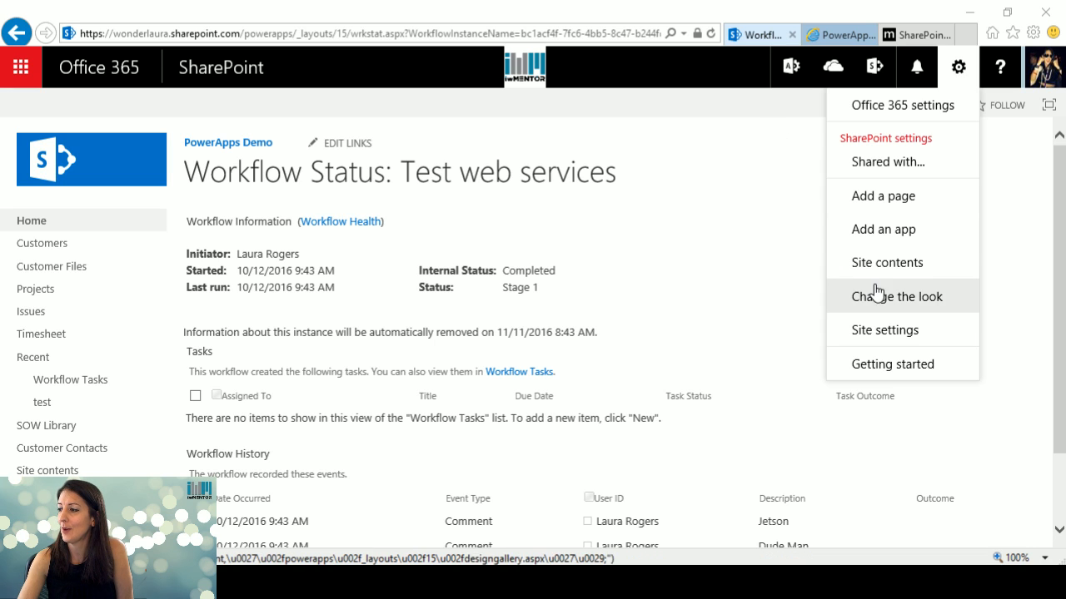
Return to the PowerApps Demo Workflows page through the Back history and reload it
{"action": "right_click", "coordinate": [17, 32]}
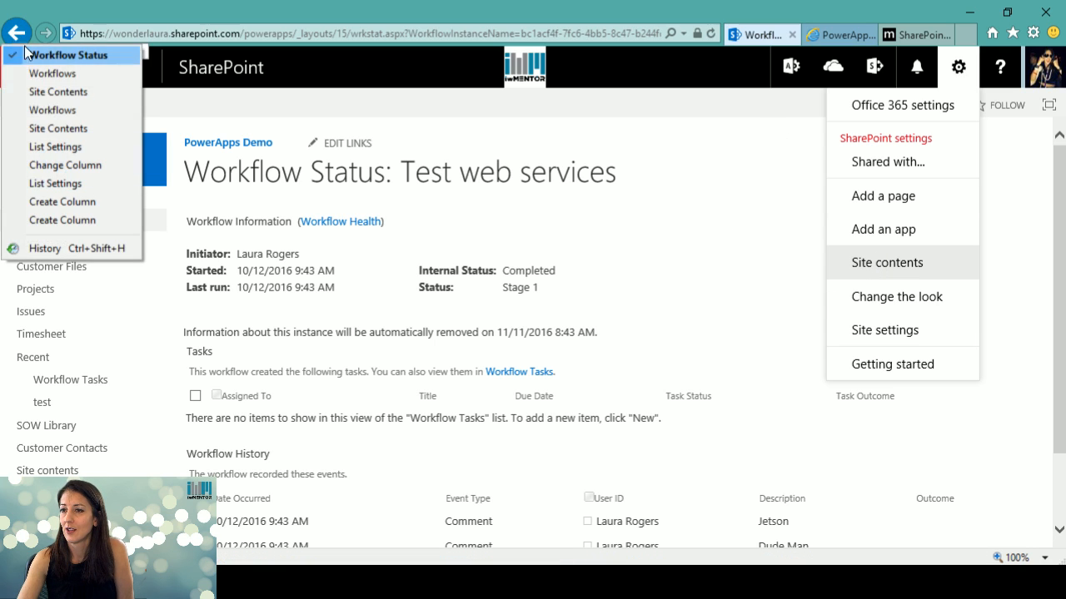
{"action": "left_click", "coordinate": [45, 110]}
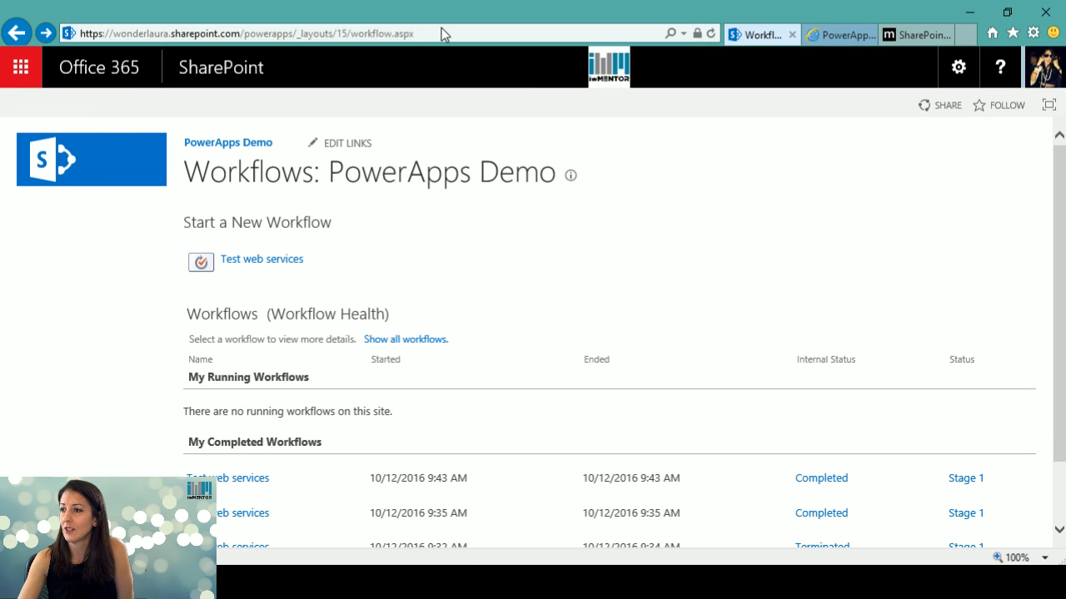
{"action": "left_click", "coordinate": [441, 30]}
{"action": "key", "text": "Return"}
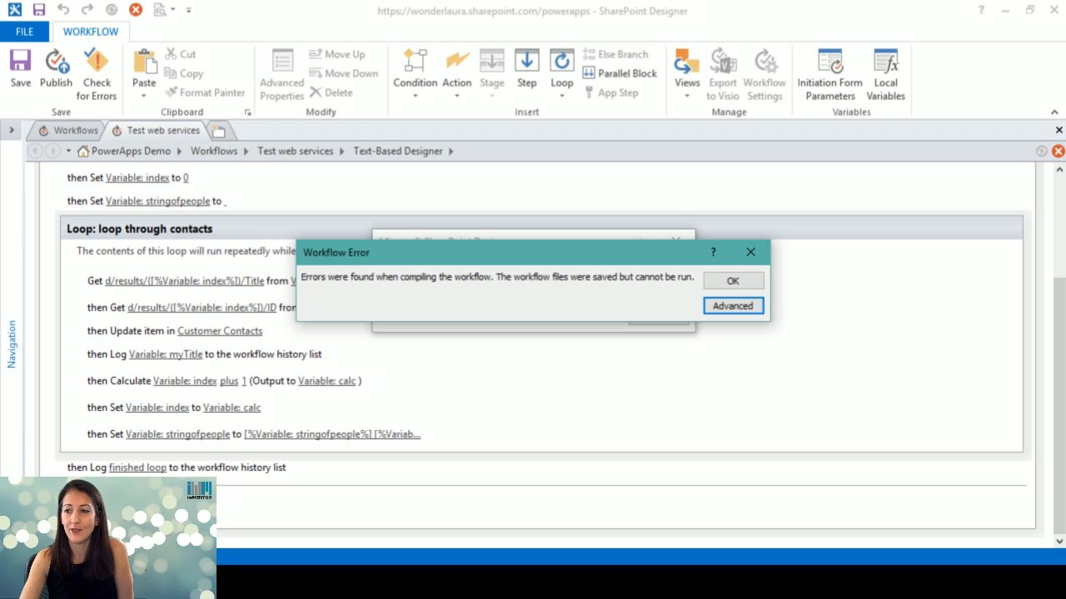
Expand the compile error details showing argument 'Value' was not supplied, then dismiss the error
{"action": "left_click", "coordinate": [733, 306]}
{"action": "left_click_drag", "start_coordinate": [446, 379], "coordinate": [724, 385]}
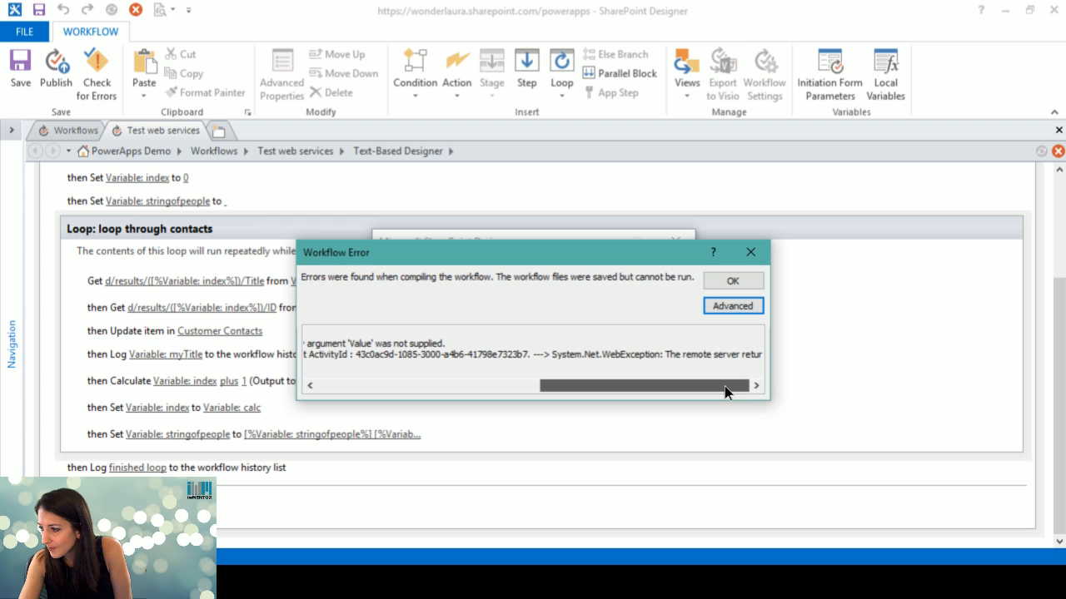
{"action": "left_click", "coordinate": [751, 252]}
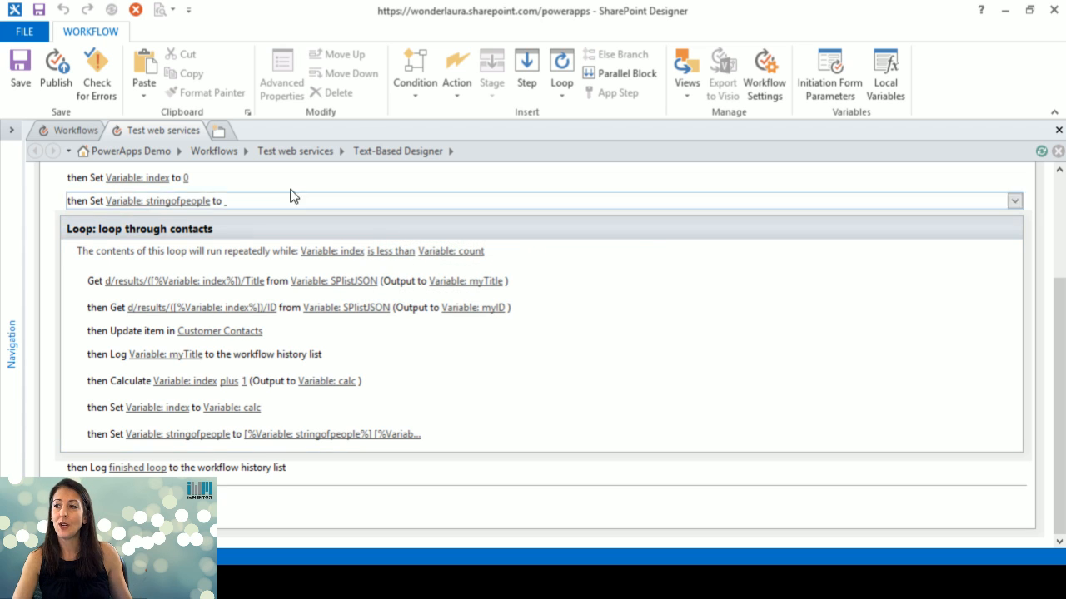
Delete both Set Variable: stringofpeople actions from the workflow
{"action": "left_click", "coordinate": [516, 441]}
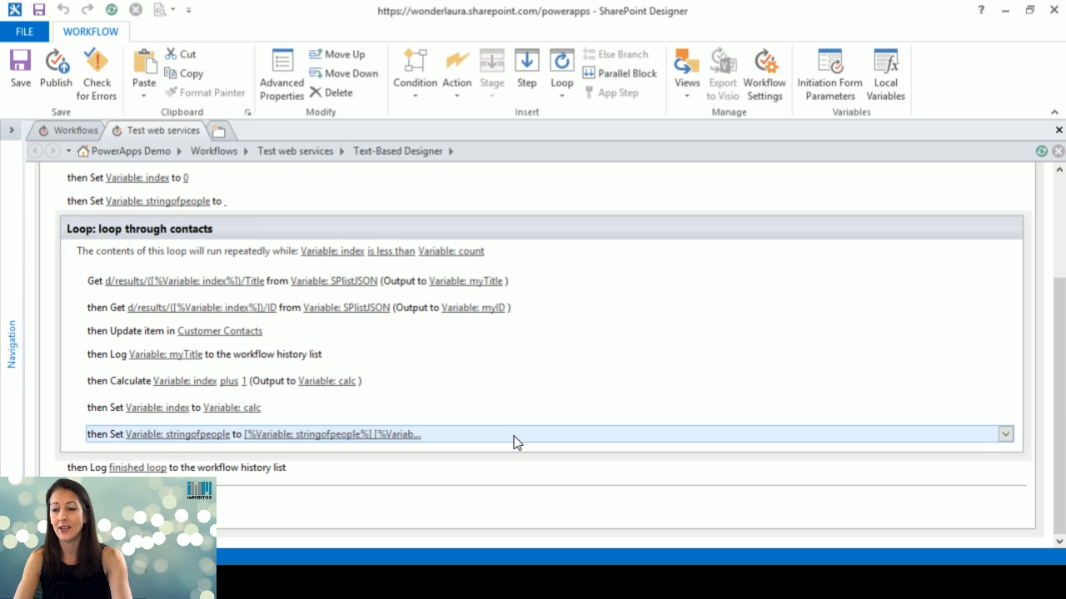
{"action": "key", "text": "Delete"}
{"action": "left_click", "coordinate": [251, 229]}
{"action": "key", "text": "Delete"}
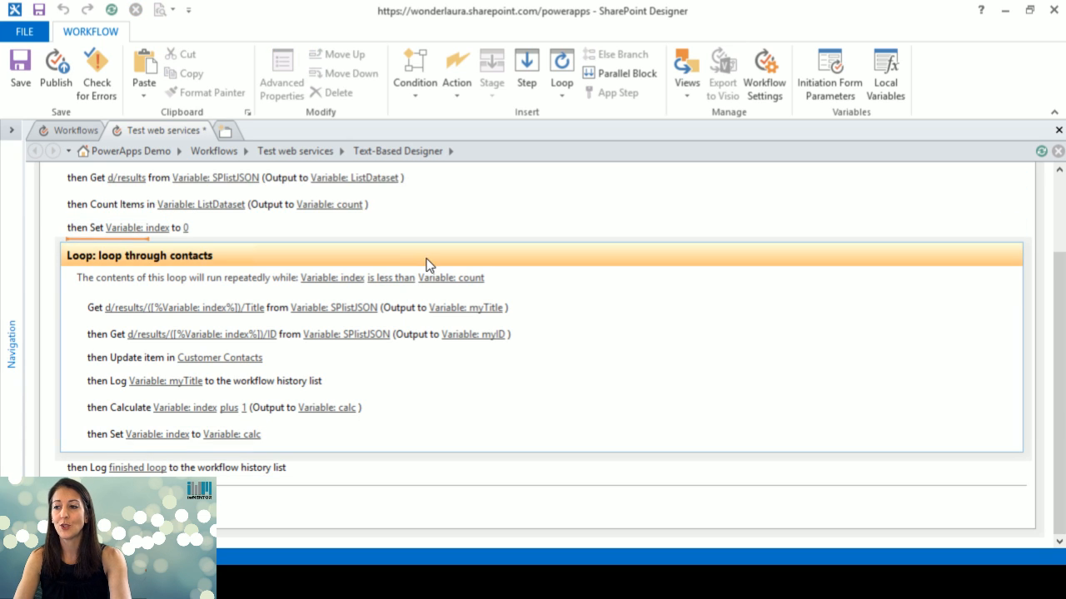
Inspect the web service URL's Company filter using the Customer parameter in String Builder, unchanged
{"action": "scroll", "coordinate": [425, 261], "scroll_direction": "up", "scroll_amount": 3}
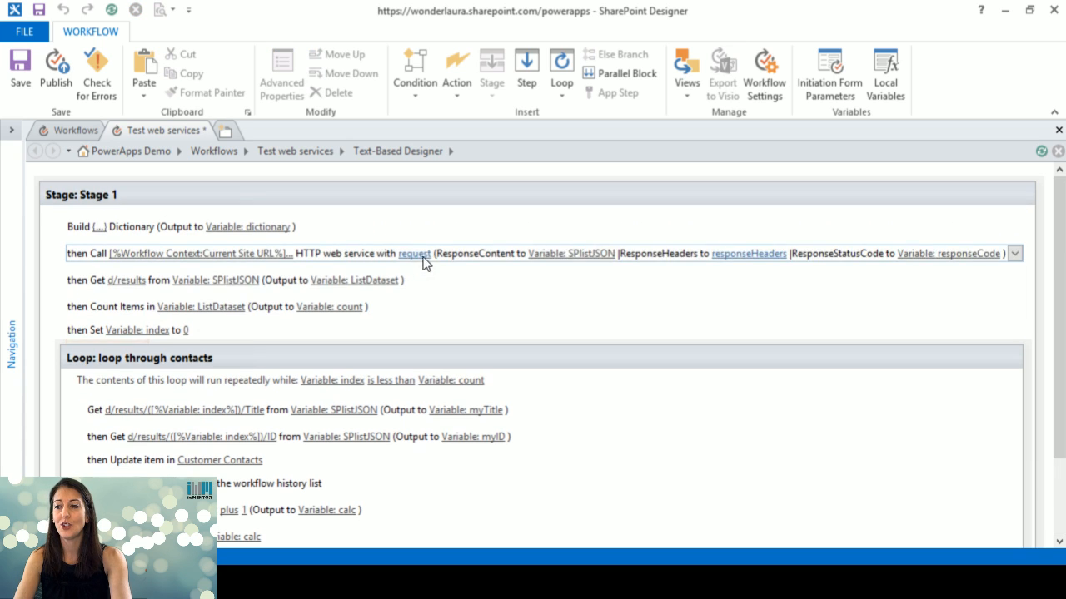
{"action": "left_click", "coordinate": [242, 254]}
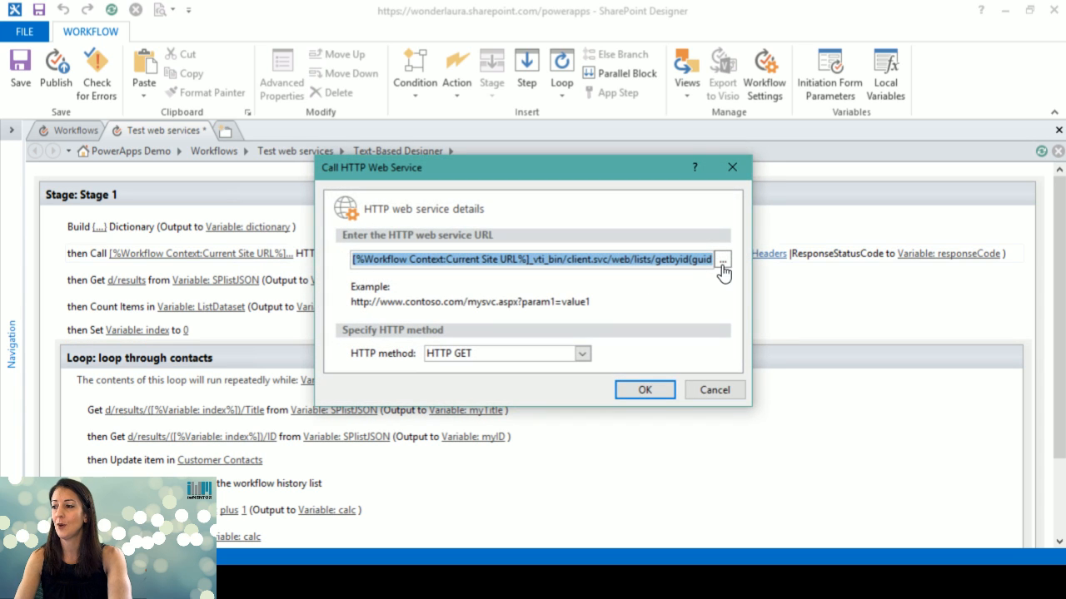
{"action": "left_click", "coordinate": [721, 263]}
{"action": "left_click", "coordinate": [466, 188]}
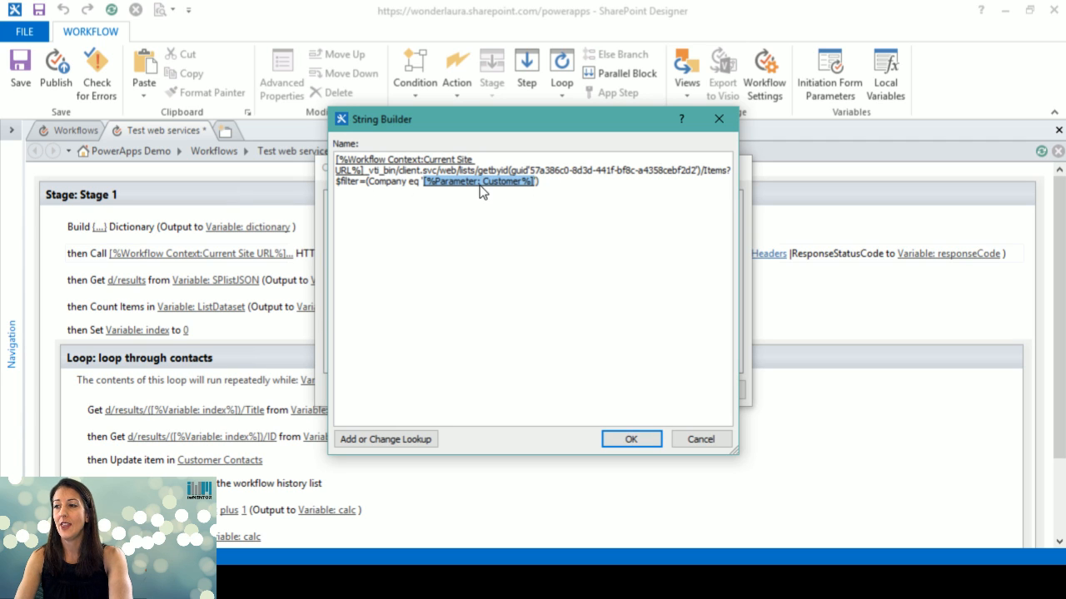
{"action": "left_click", "coordinate": [698, 438]}
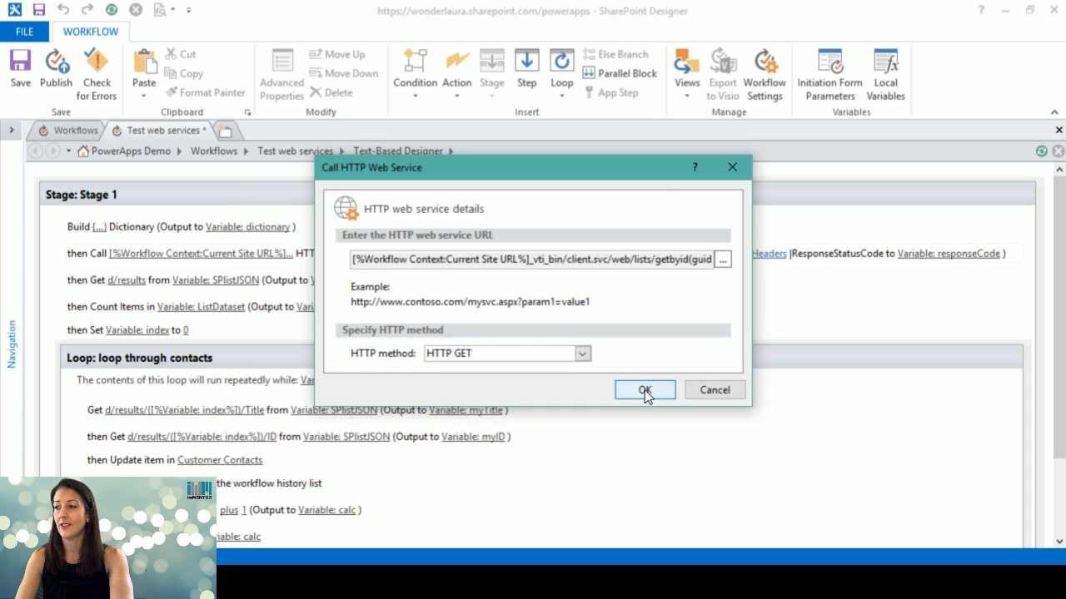
Confirm the HTTP web service call, publish Test web services, and minimize SharePoint Designer
{"action": "left_click", "coordinate": [644, 390]}
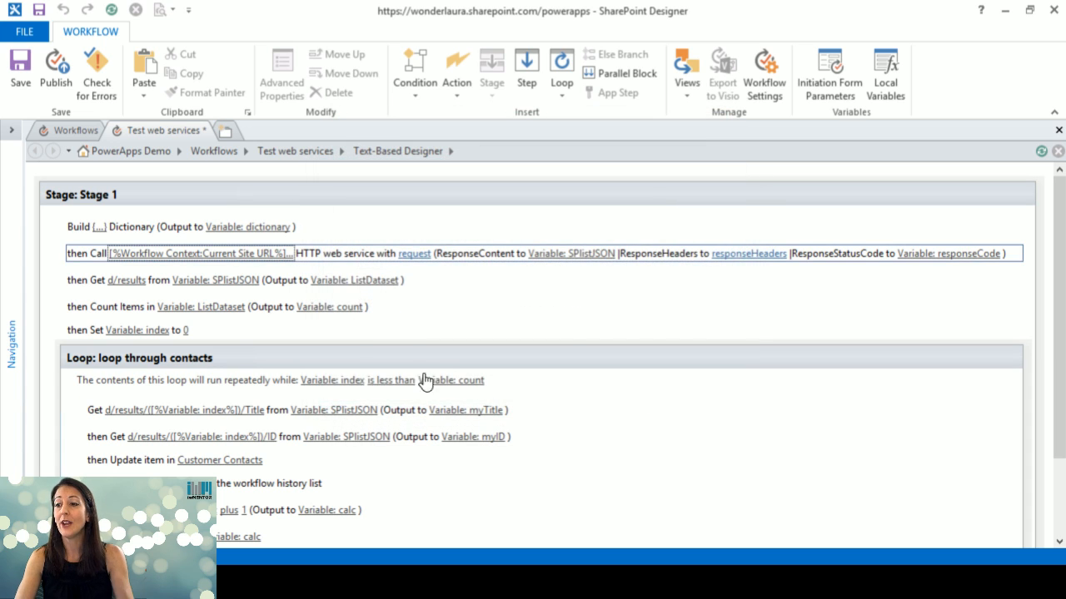
{"action": "left_click", "coordinate": [52, 76]}
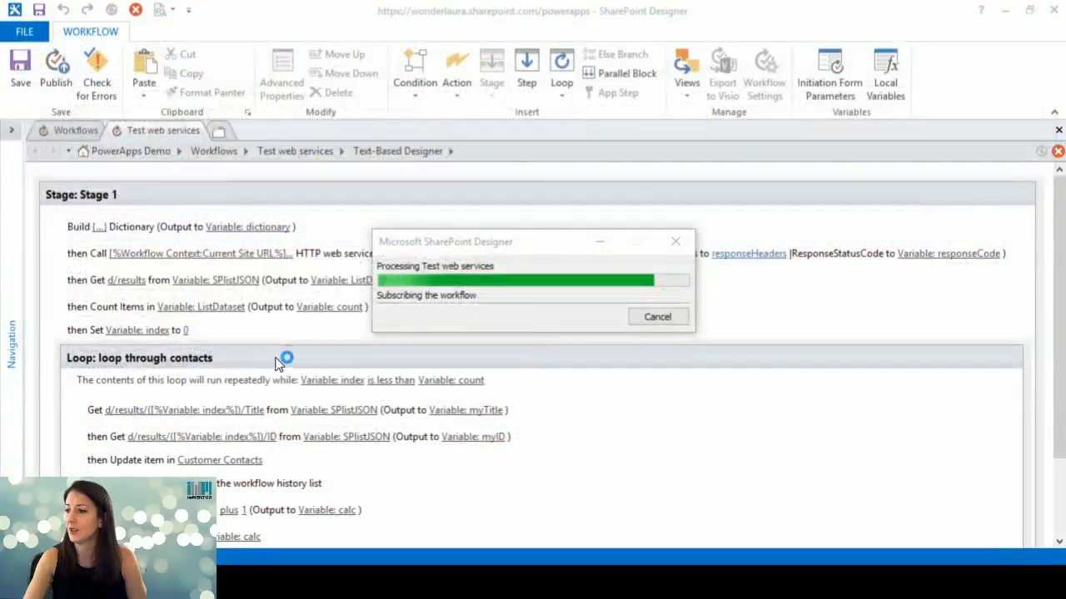
{"action": "left_click", "coordinate": [517, 248]}
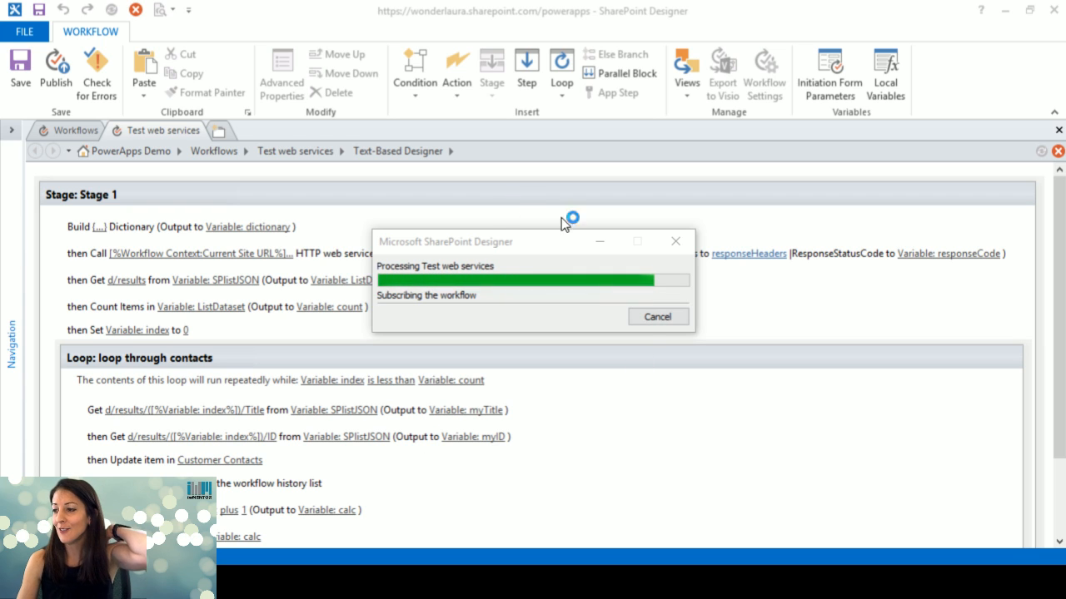
{"action": "left_click", "coordinate": [505, 245]}
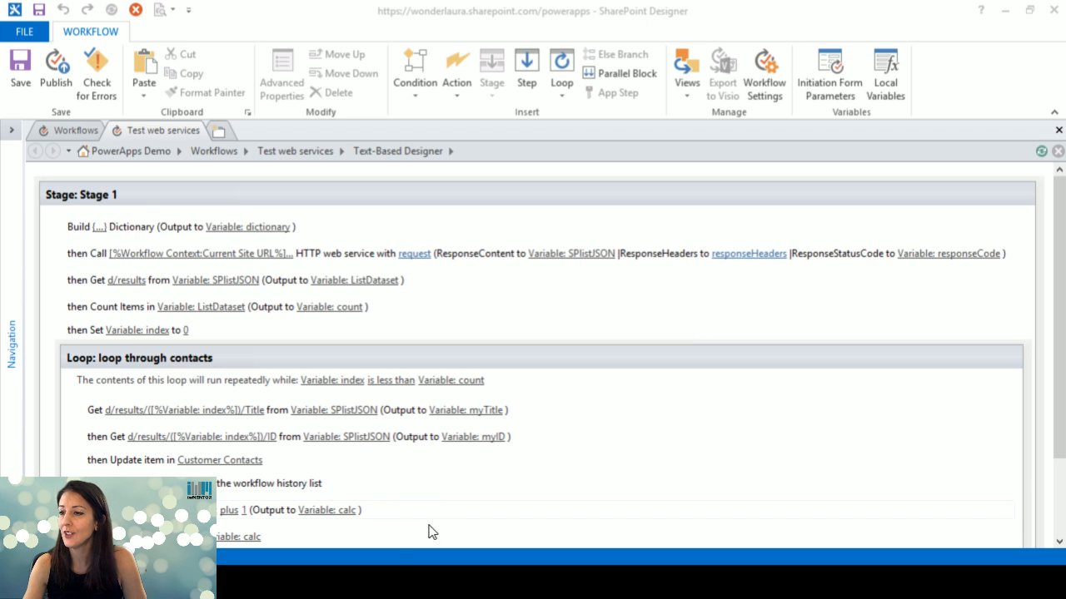
{"action": "left_click", "coordinate": [1005, 11]}
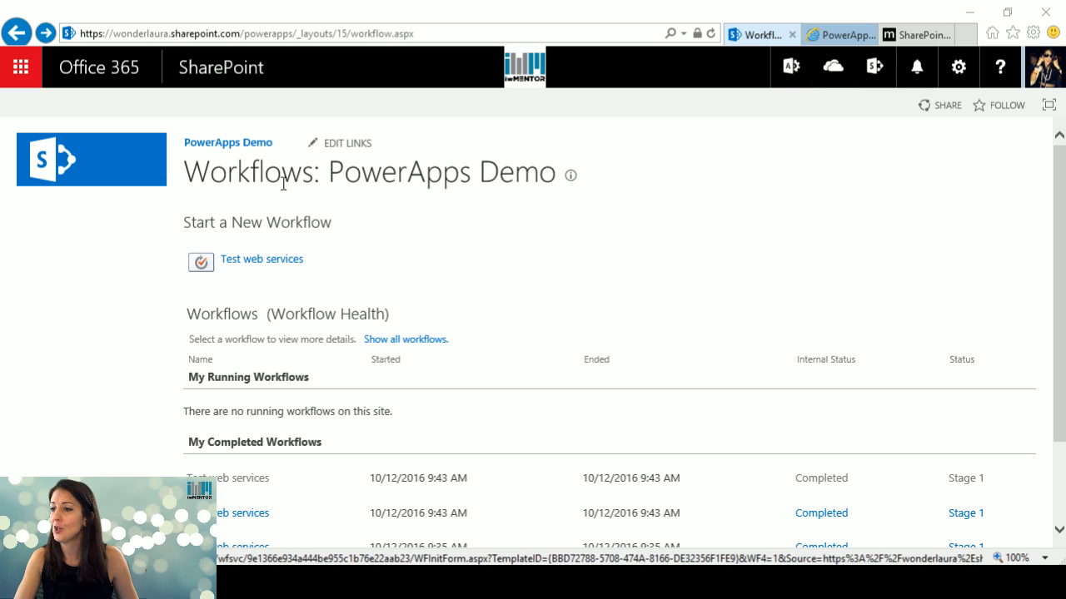
Reload the Workflows page and start Test web services with Customer set to Contoso
{"action": "left_click", "coordinate": [386, 36]}
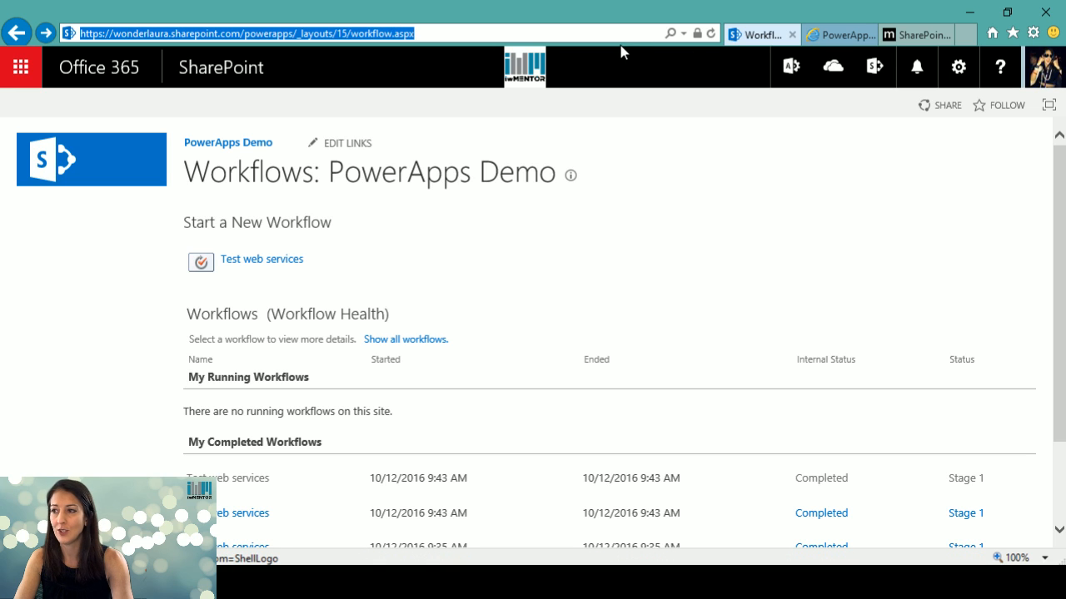
{"action": "key", "text": "Home"}
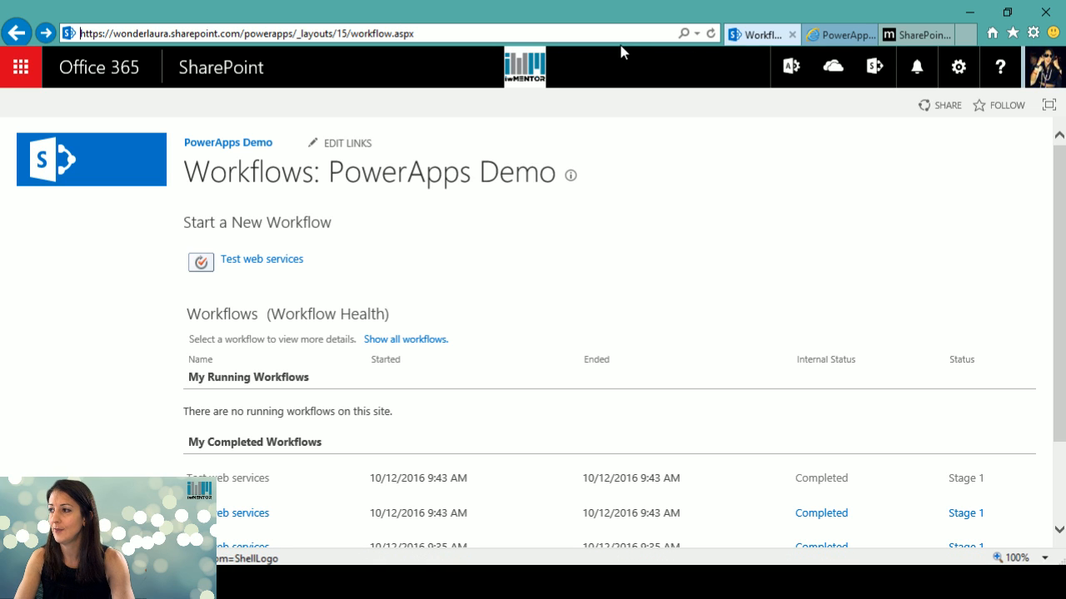
{"action": "left_click", "coordinate": [707, 33]}
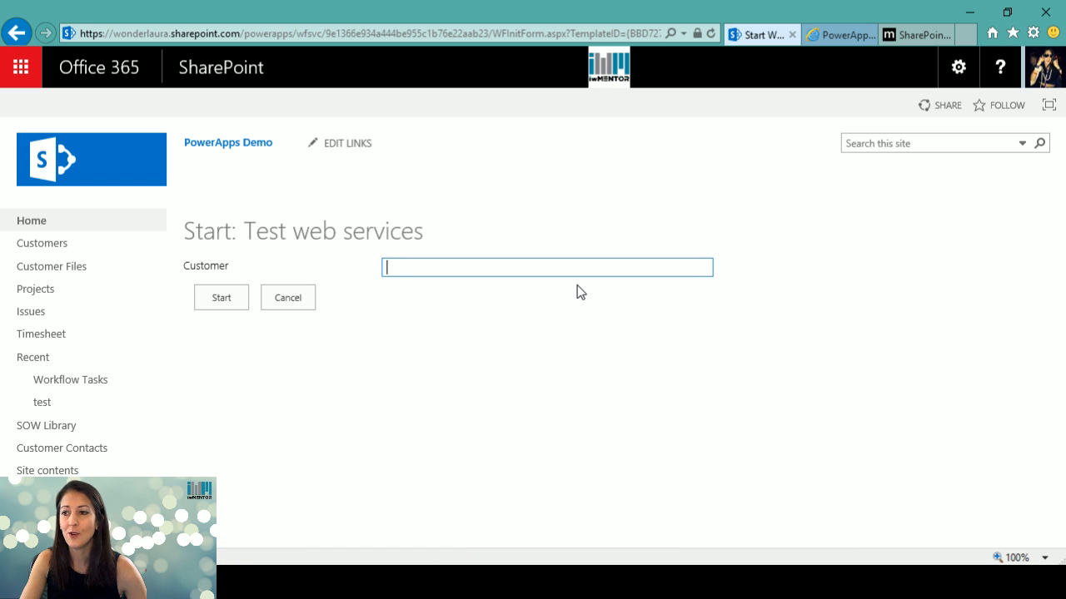
{"action": "left_click", "coordinate": [486, 266]}
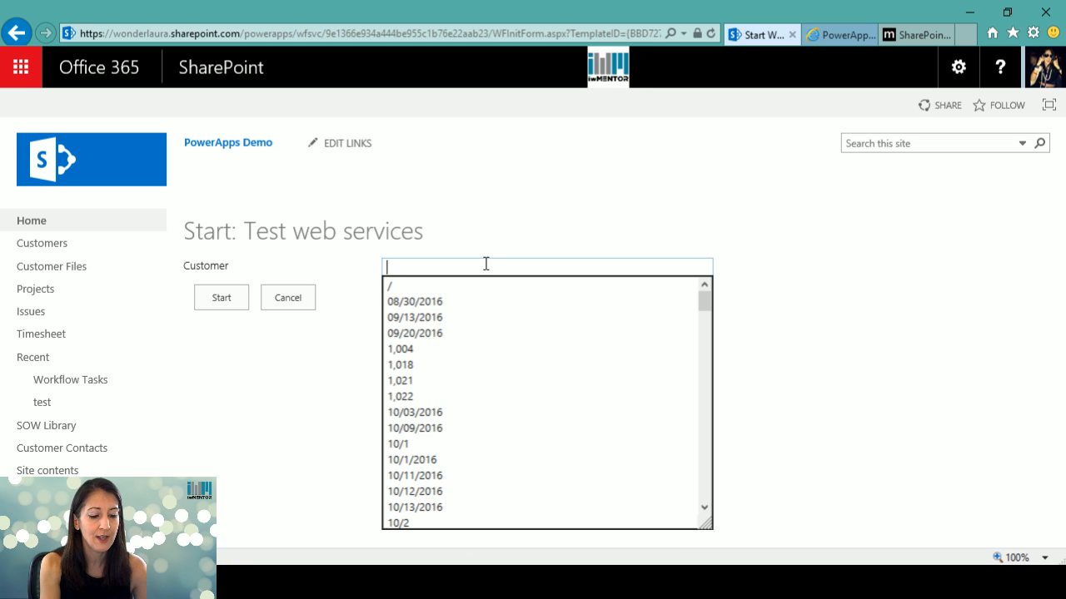
{"action": "type", "text": "Contoso"}
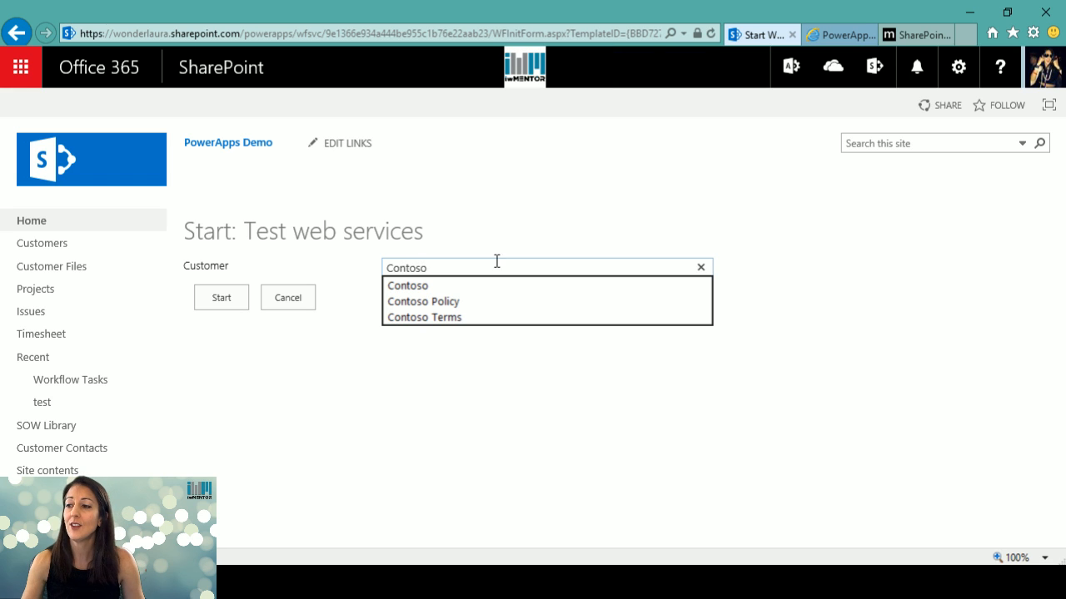
{"action": "left_click", "coordinate": [220, 297]}
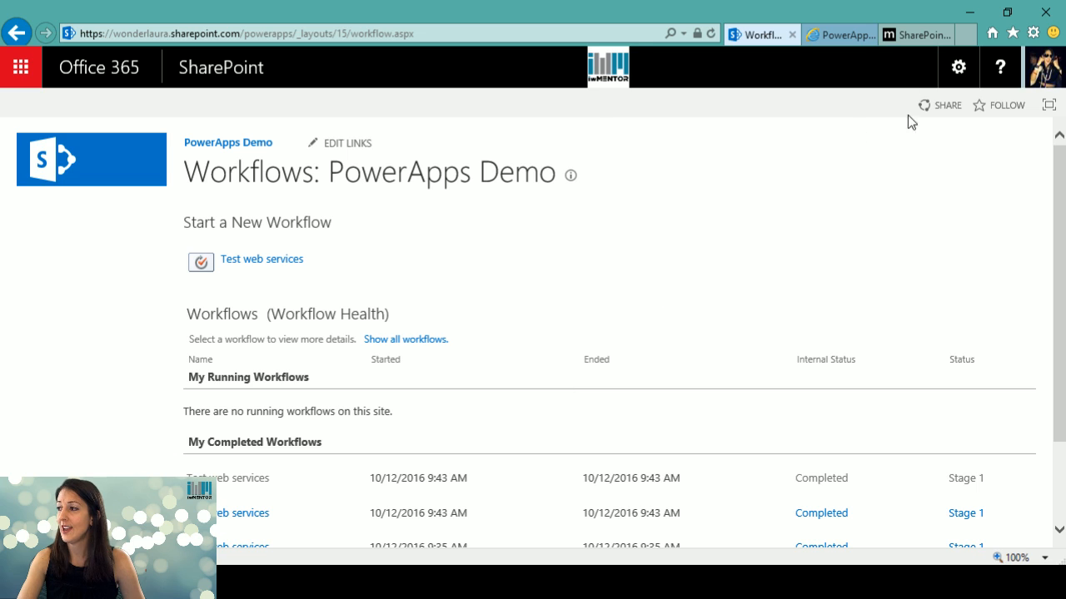
Reload the page and review a completed run's history of logged contact names
{"action": "left_click", "coordinate": [458, 30]}
{"action": "key", "text": "Return"}
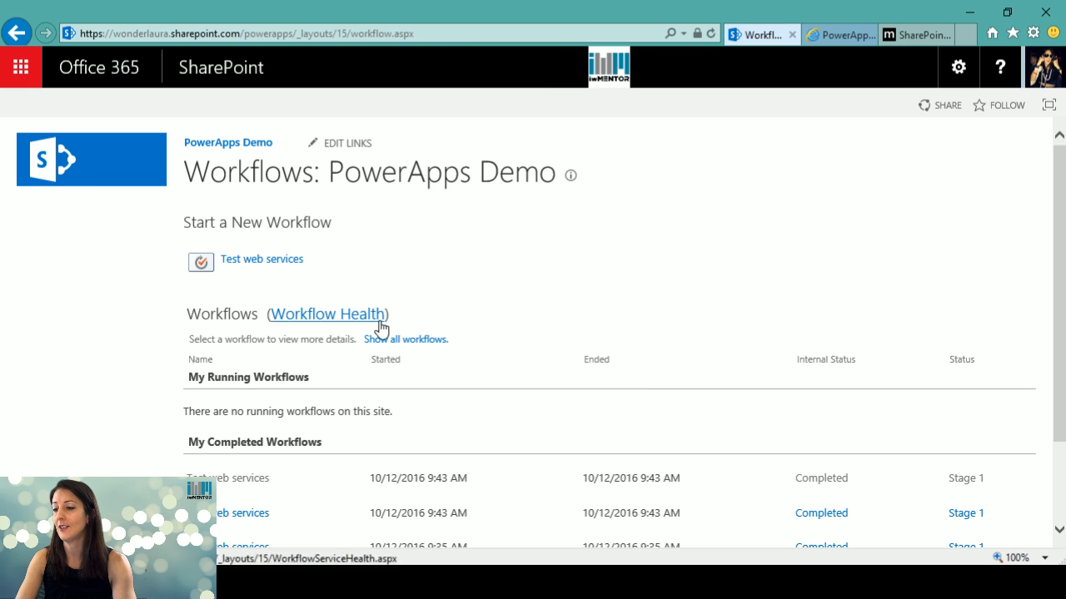
{"action": "left_click", "coordinate": [653, 460]}
{"action": "scroll", "coordinate": [583, 463], "scroll_direction": "down", "scroll_amount": 1}
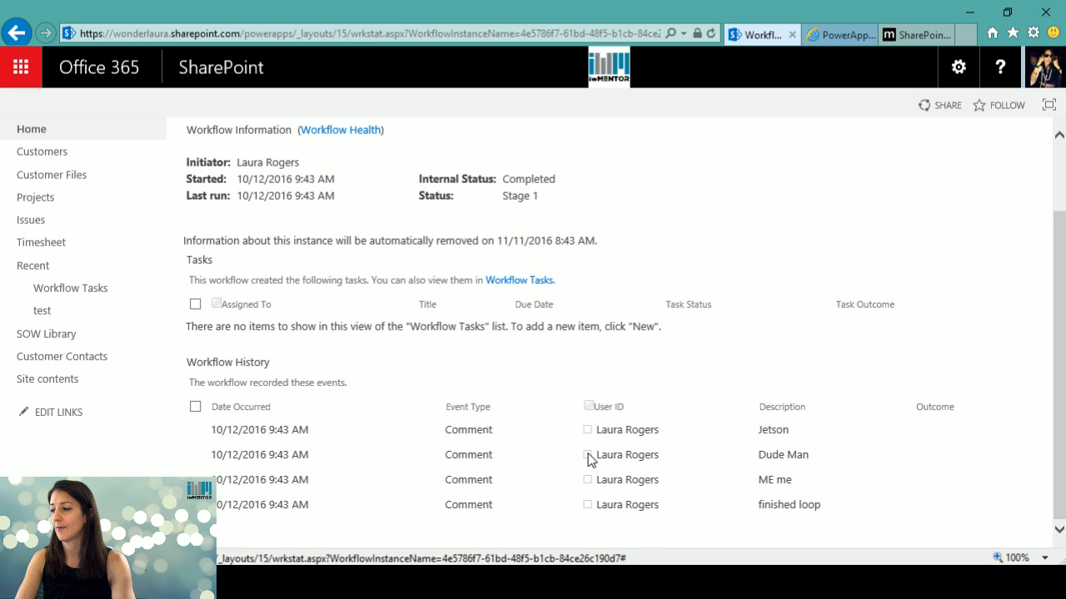
{"action": "scroll", "coordinate": [588, 459], "scroll_direction": "up", "scroll_amount": 1}
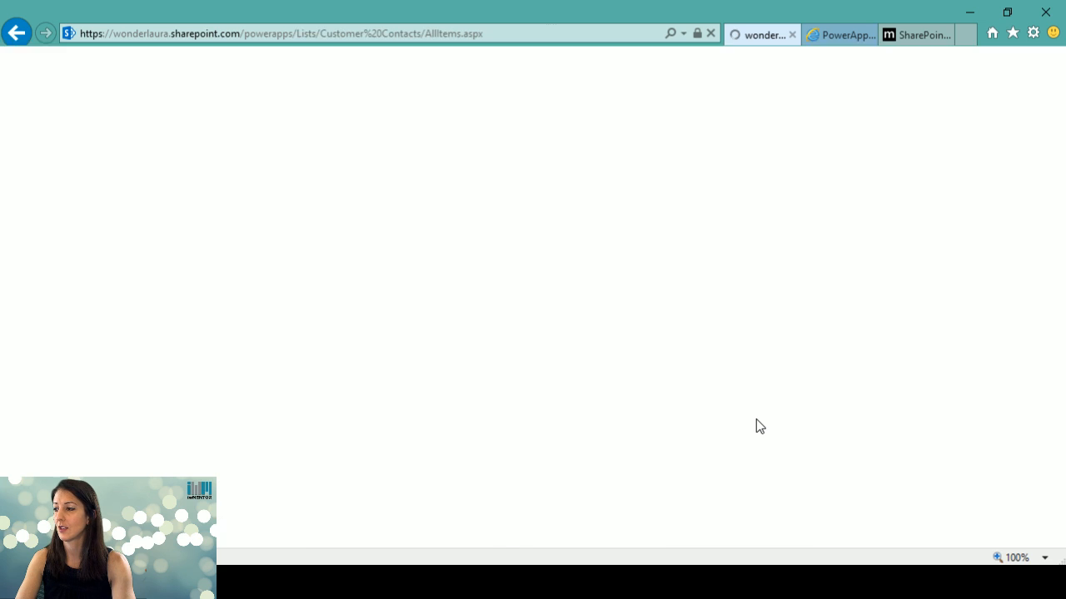
Switch the Customer Contacts list between the Contoso-filtered view and the full list
{"action": "left_click_drag", "start_coordinate": [816, 546], "coordinate": [1006, 534]}
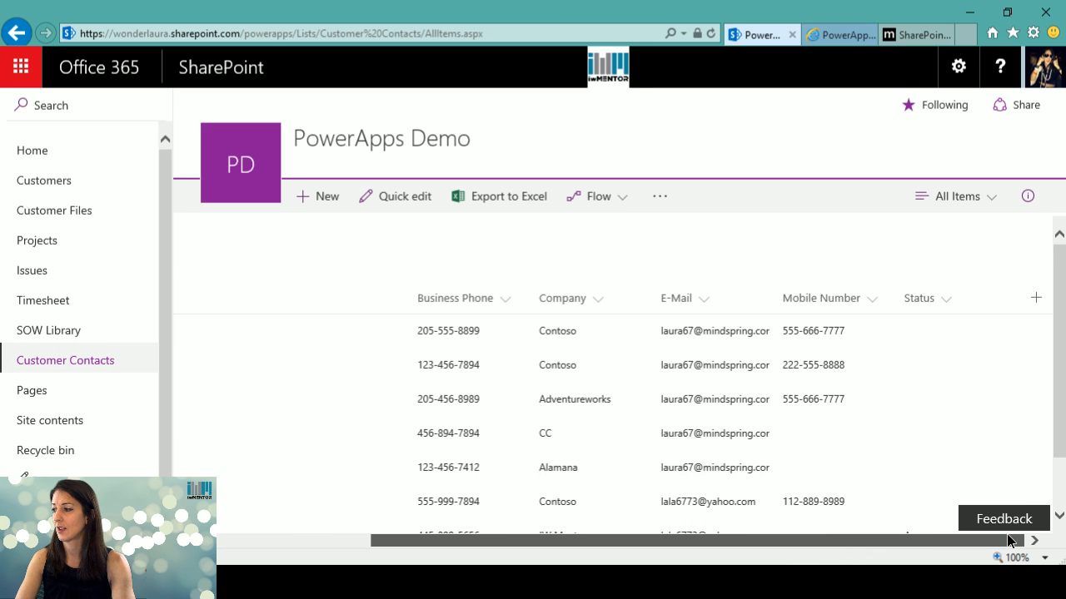
{"action": "left_click_drag", "start_coordinate": [1059, 392], "coordinate": [1059, 249]}
{"action": "left_click_drag", "start_coordinate": [606, 550], "coordinate": [397, 550]}
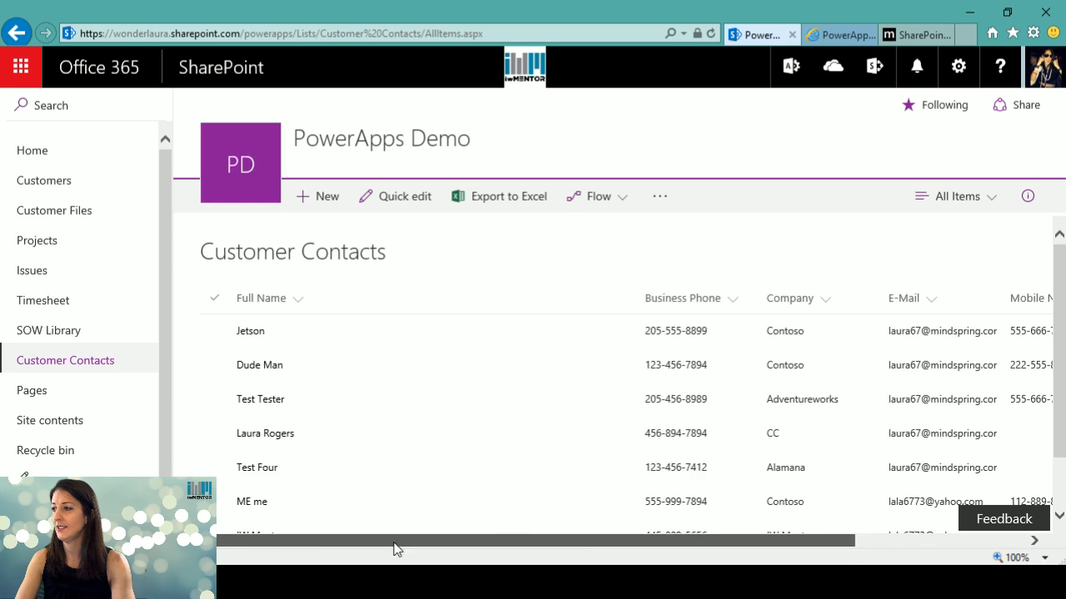
{"action": "left_click", "coordinate": [832, 35]}
{"action": "left_click", "coordinate": [766, 37]}
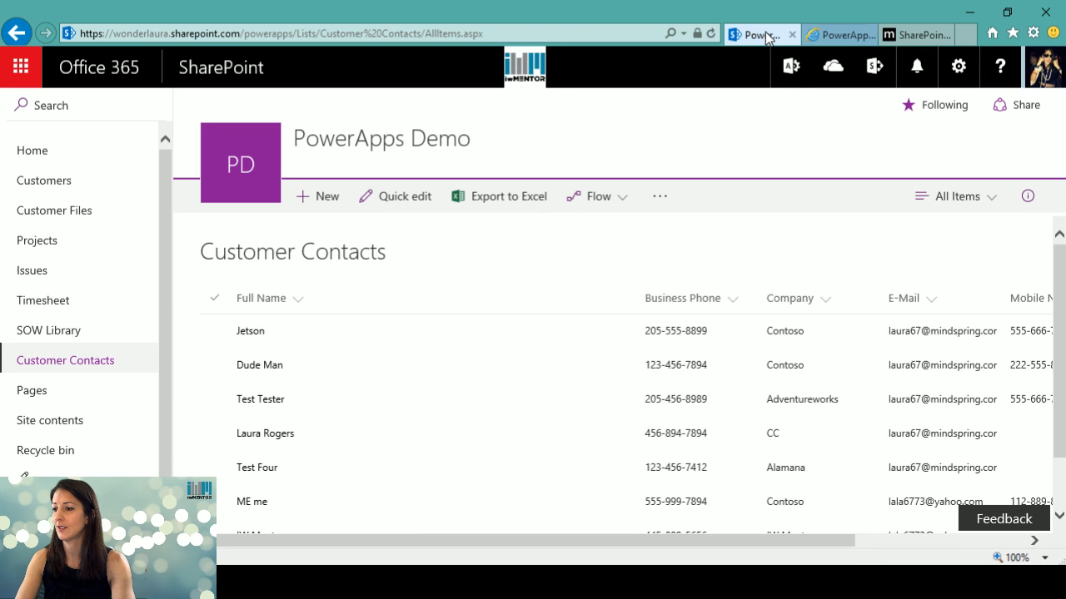
{"action": "left_click", "coordinate": [838, 34]}
{"action": "right_click", "coordinate": [17, 33]}
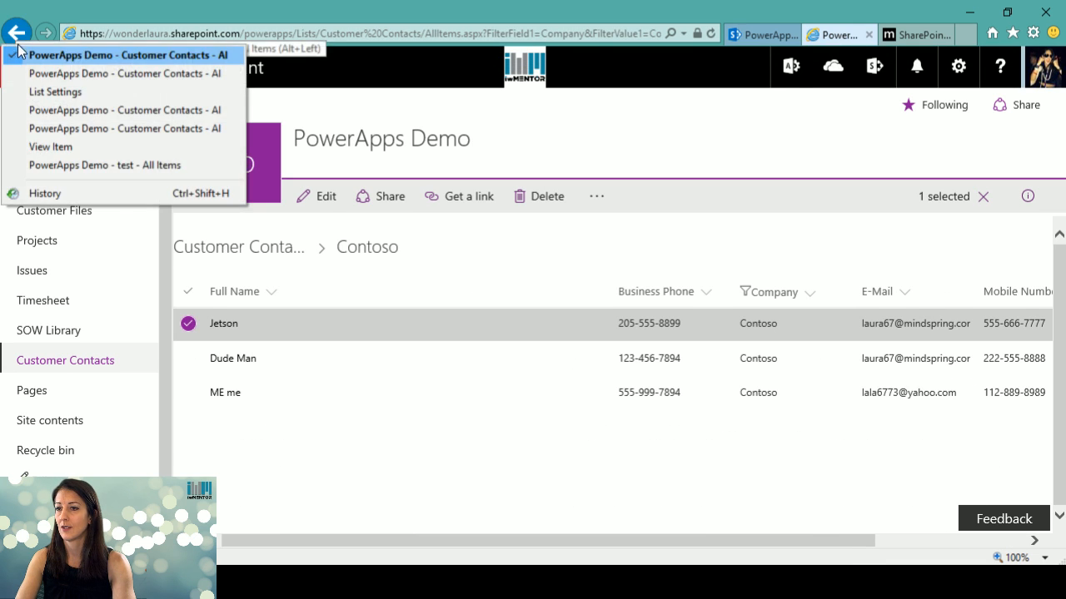
{"action": "left_click", "coordinate": [779, 32]}
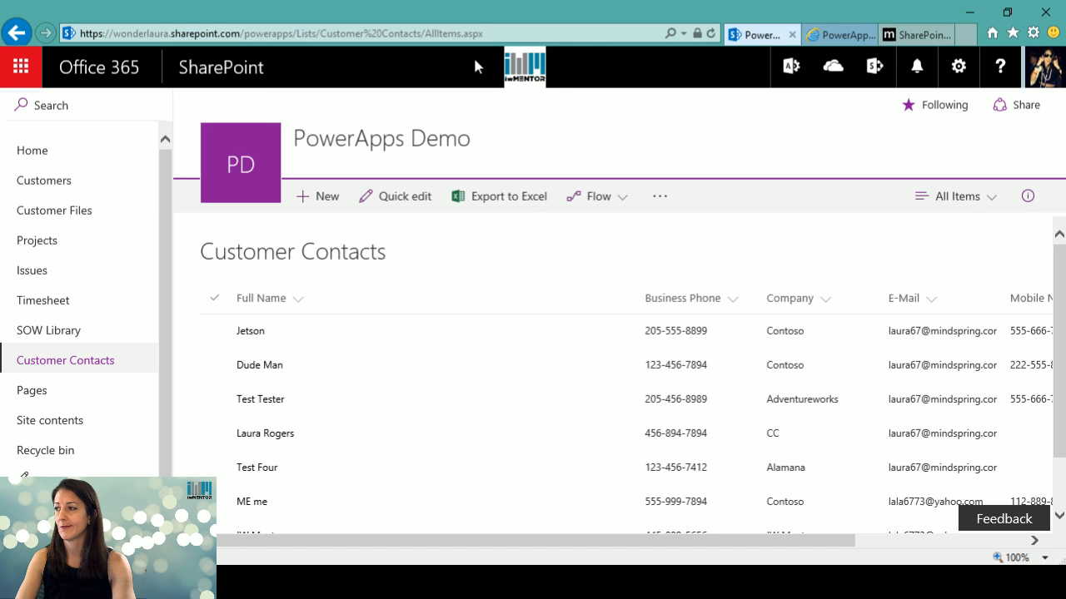
Go back to the Workflows page via Back history and reload it
{"action": "right_click", "coordinate": [17, 33]}
{"action": "left_click", "coordinate": [56, 95]}
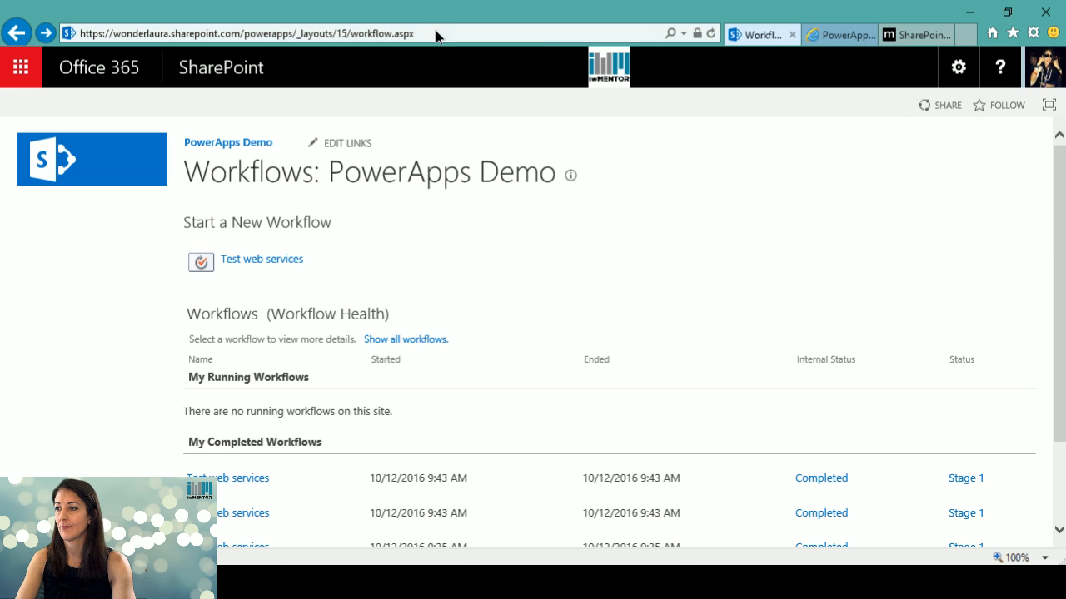
{"action": "left_click", "coordinate": [436, 31]}
{"action": "key", "text": "Return"}
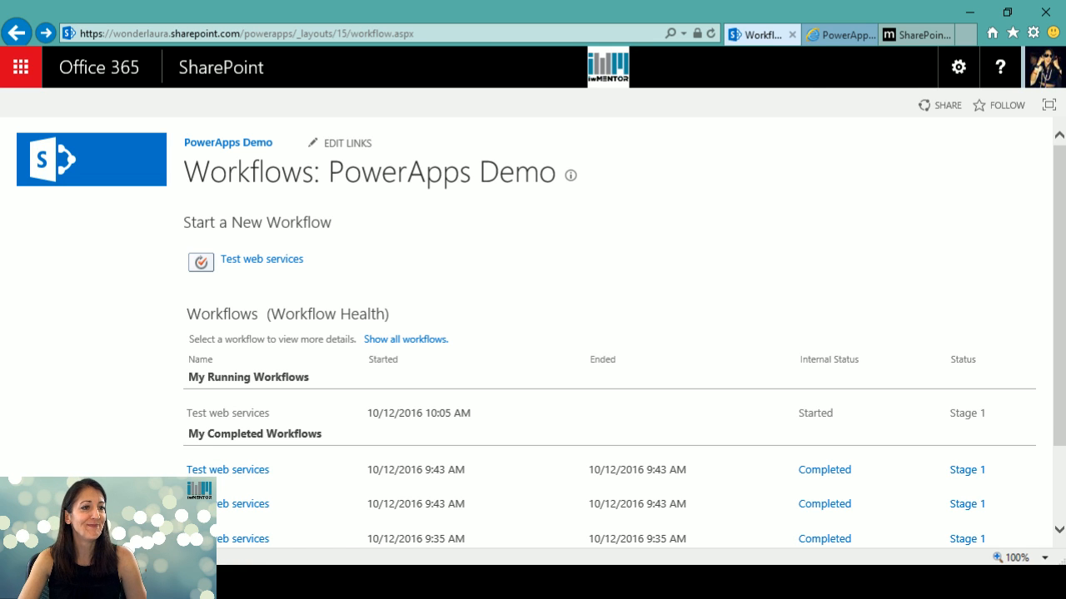
Refresh the new run's status until Completed, then confirm the Contoso contacts show Status Inactive
{"action": "left_click", "coordinate": [816, 414]}
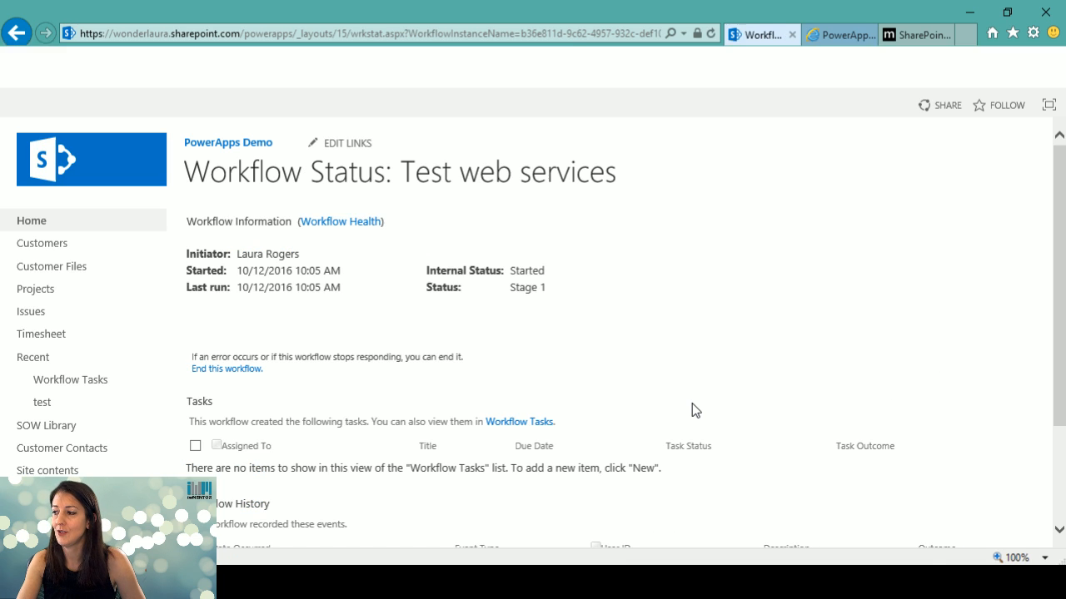
{"action": "scroll", "coordinate": [691, 403], "scroll_direction": "down", "scroll_amount": 3}
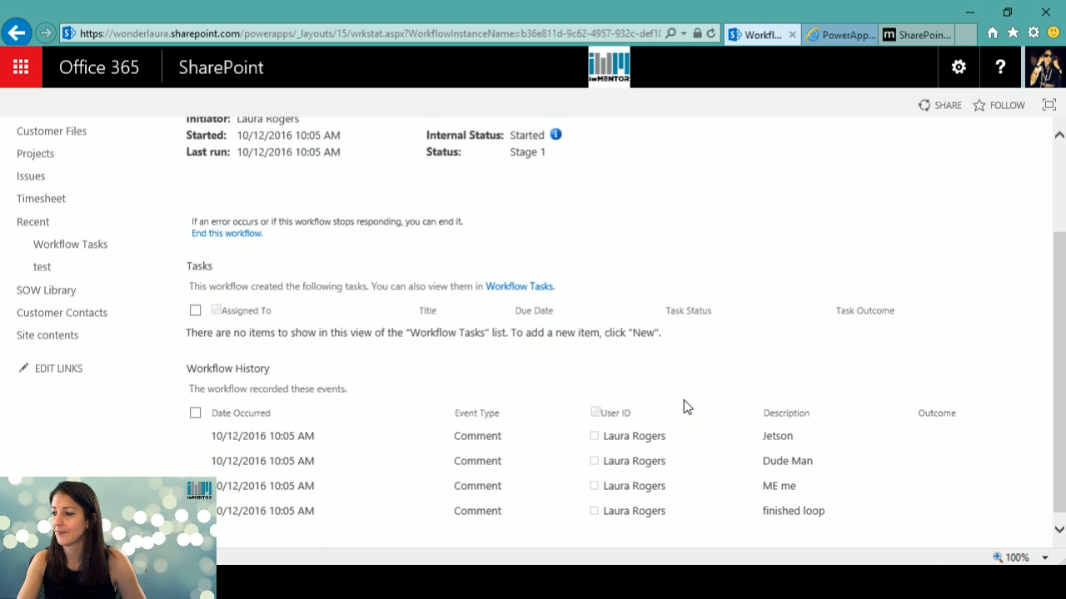
{"action": "left_click", "coordinate": [555, 130]}
{"action": "left_click", "coordinate": [463, 182]}
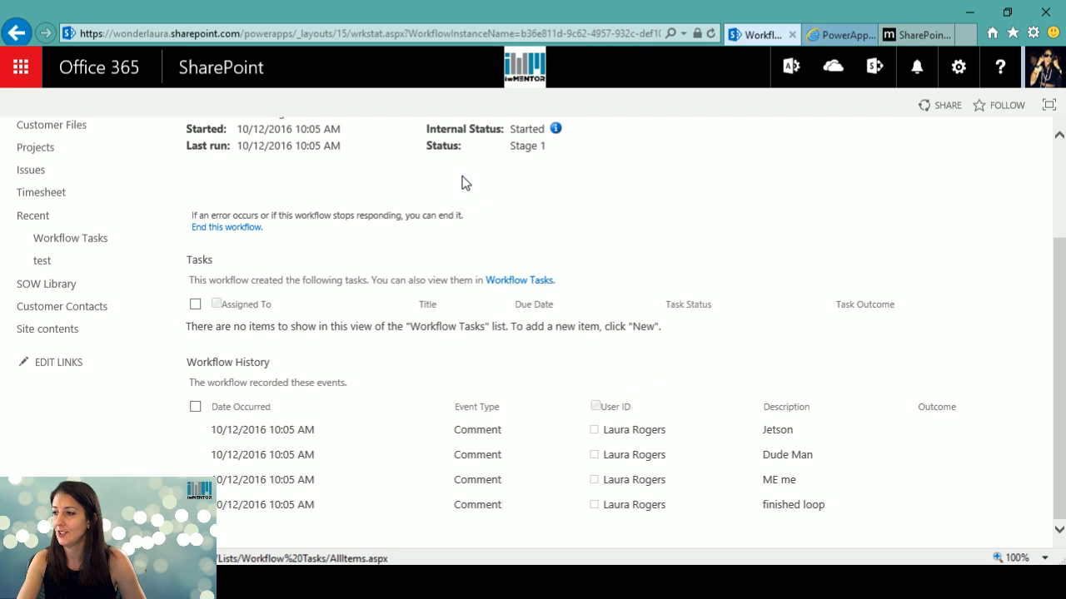
{"action": "left_click", "coordinate": [468, 33]}
{"action": "key", "text": "Return"}
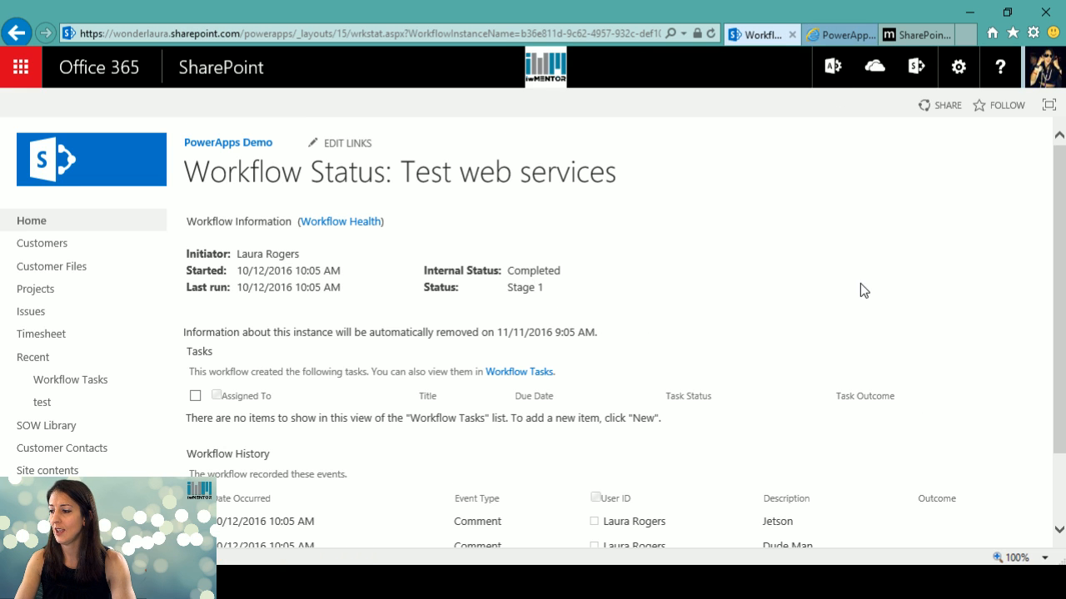
{"action": "scroll", "coordinate": [860, 283], "scroll_direction": "down", "scroll_amount": 1}
{"action": "left_click", "coordinate": [833, 26]}
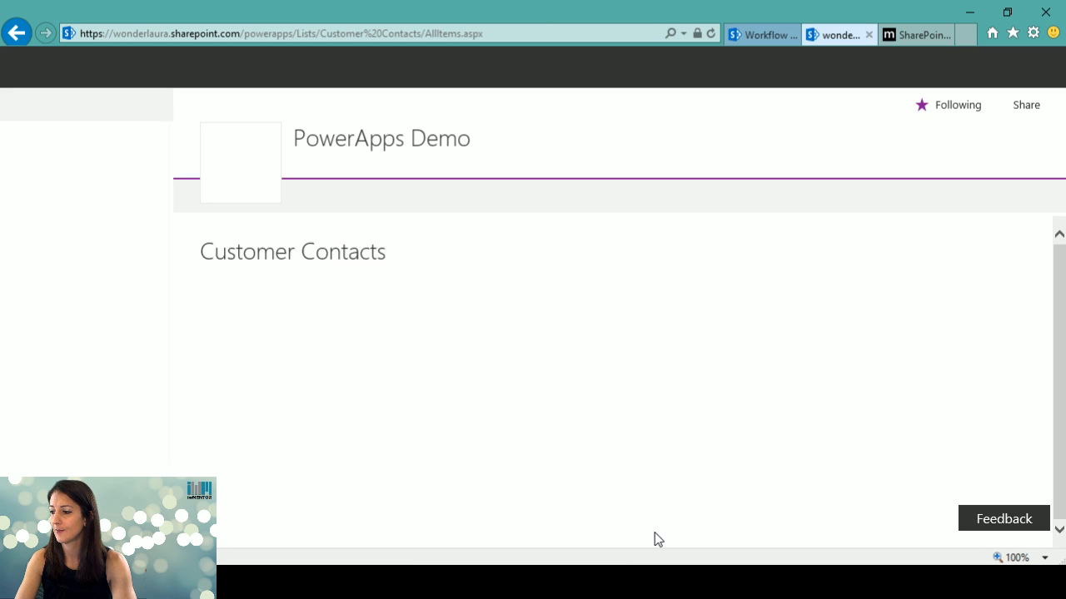
{"action": "left_click_drag", "start_coordinate": [642, 542], "coordinate": [796, 543]}
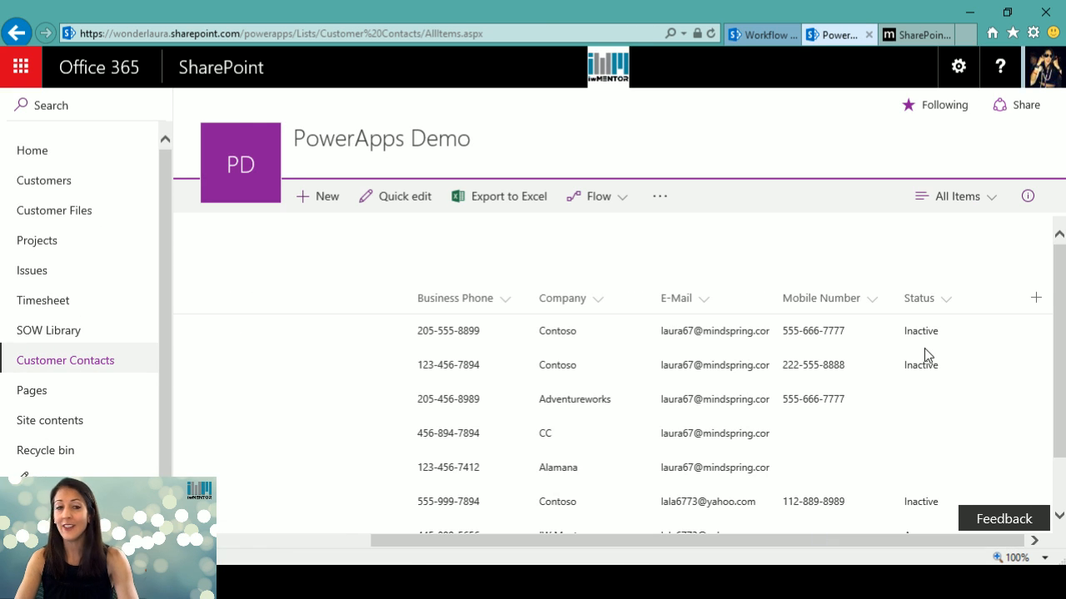